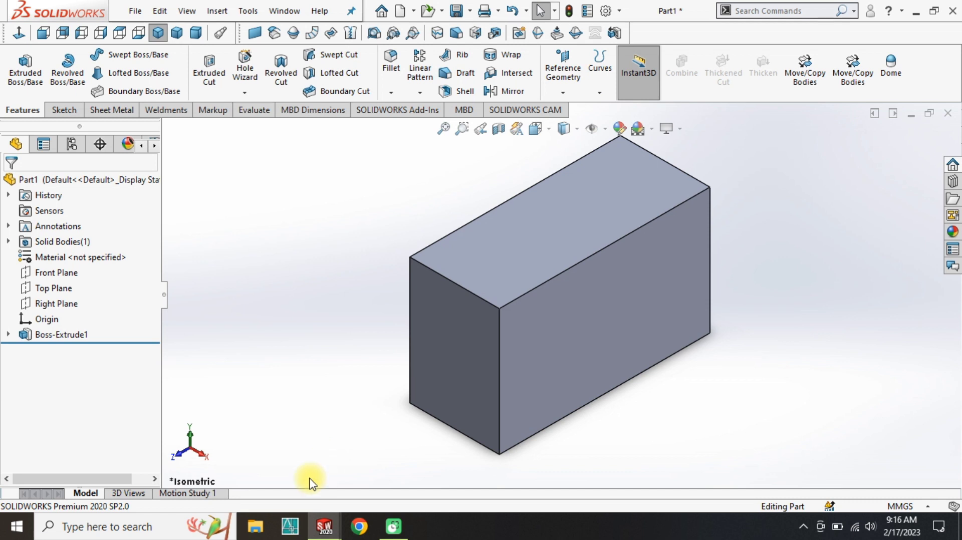
Start a sketch on the block's narrow front face and draw a circle about 5 mm in diameter just below the origin.
{"action": "left_click", "coordinate": [436, 365]}
{"action": "left_click", "coordinate": [495, 323]}
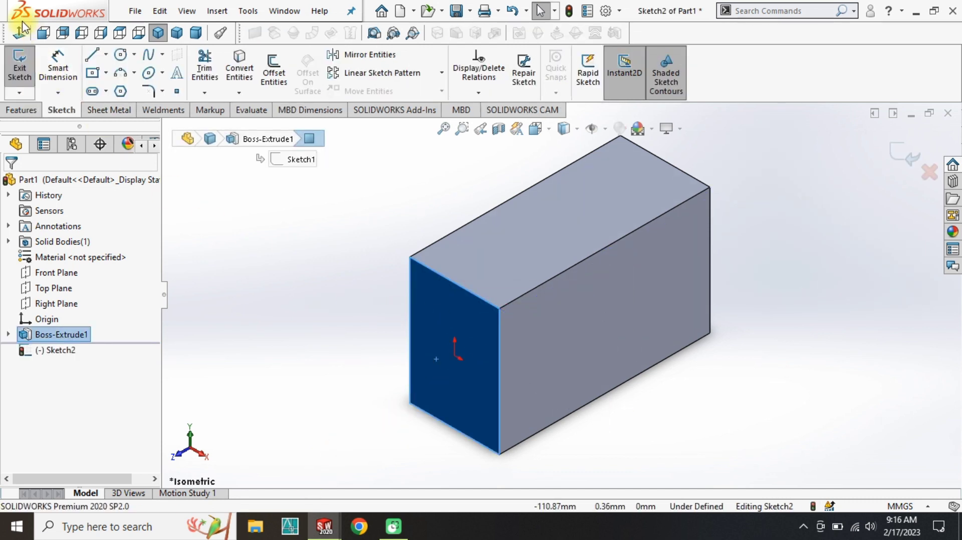
{"action": "left_click", "coordinate": [21, 33]}
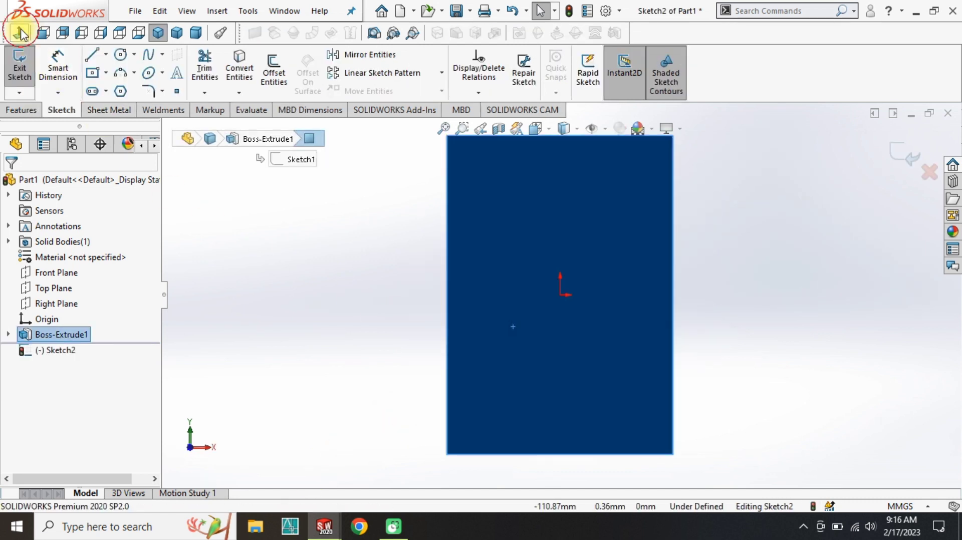
{"action": "left_click", "coordinate": [565, 325]}
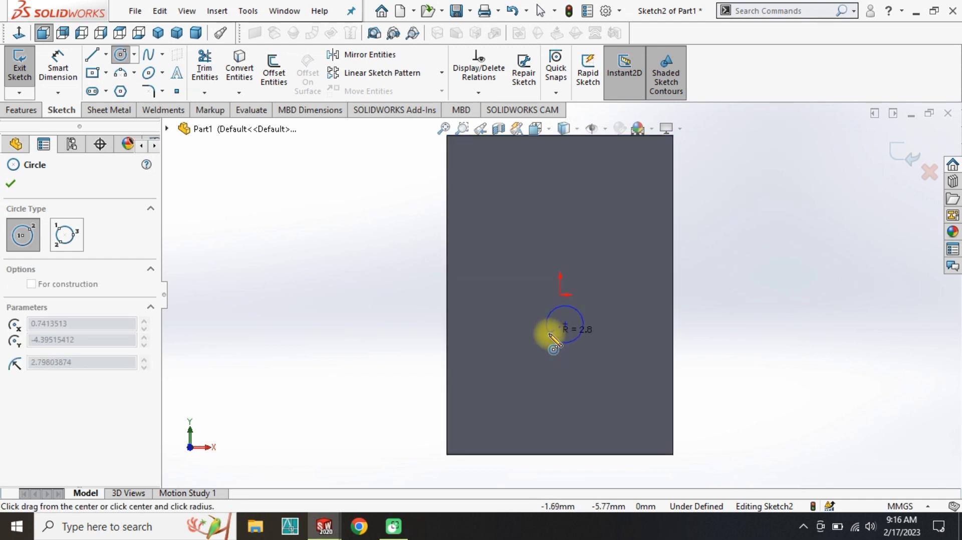
{"action": "key", "text": "Escape"}
{"action": "left_click", "coordinate": [120, 56]}
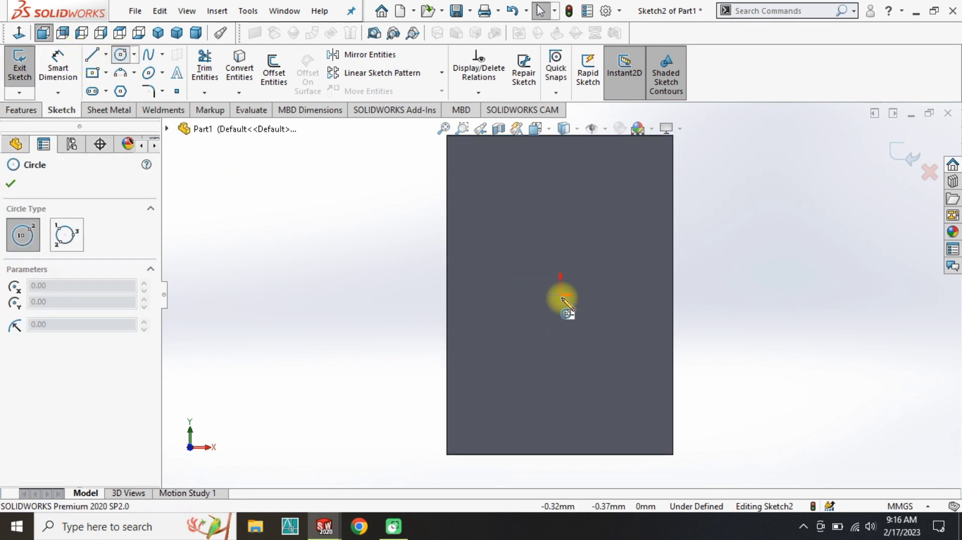
{"action": "left_click", "coordinate": [559, 309]}
{"action": "left_click", "coordinate": [551, 322]}
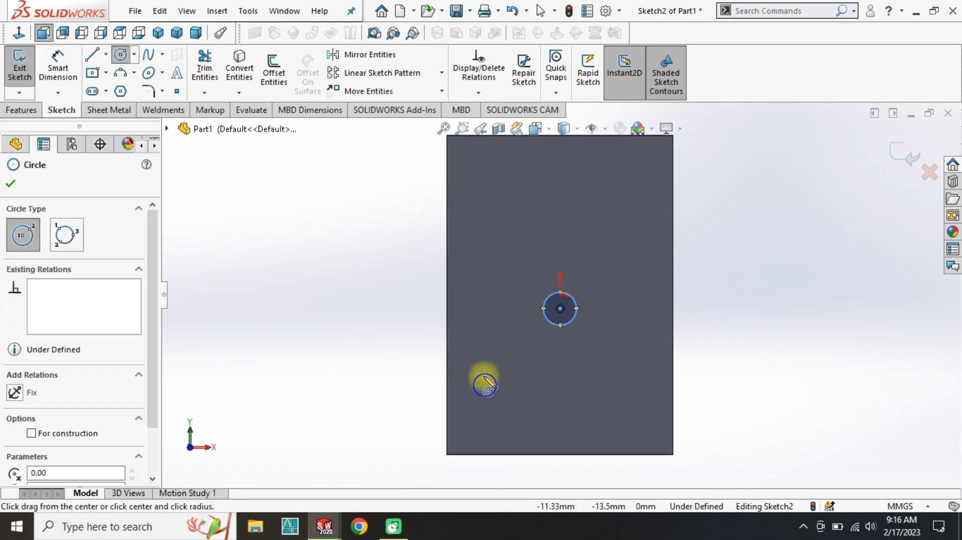
Dimension the circle's centre 22 mm from the face's upper edge.
{"action": "right_click_drag", "start_coordinate": [483, 381], "coordinate": [501, 340]}
{"action": "left_click", "coordinate": [559, 309]}
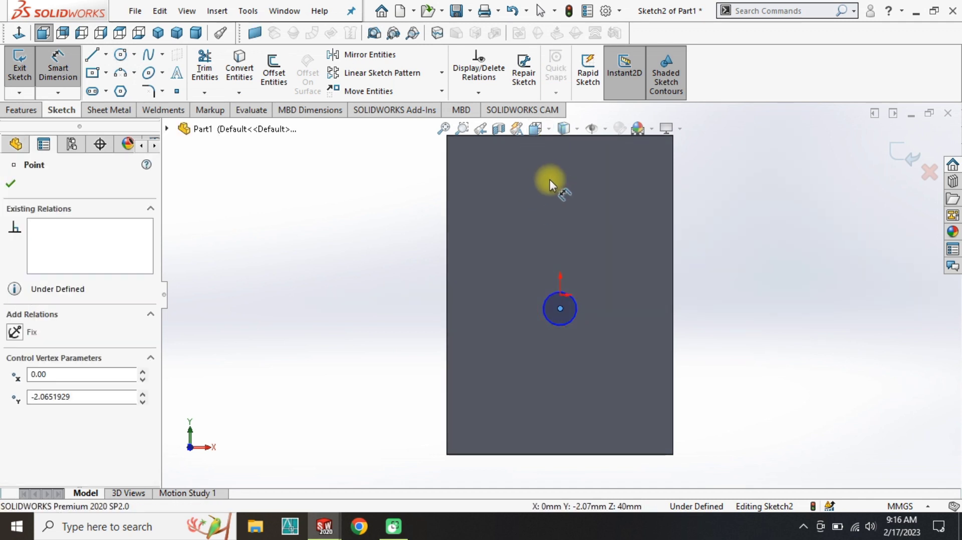
{"action": "left_click", "coordinate": [562, 162]}
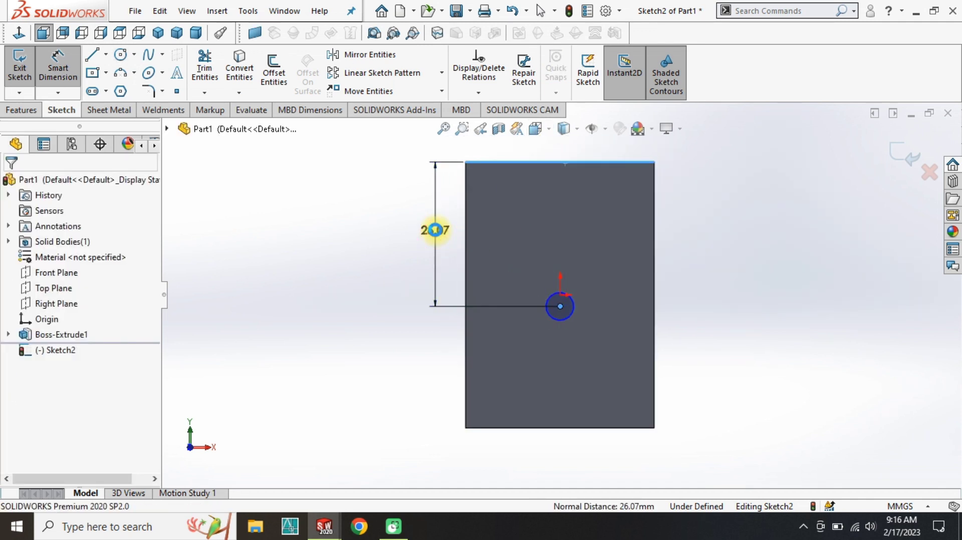
{"action": "left_click", "coordinate": [435, 230]}
{"action": "type", "text": "22"}
{"action": "key", "text": "Return"}
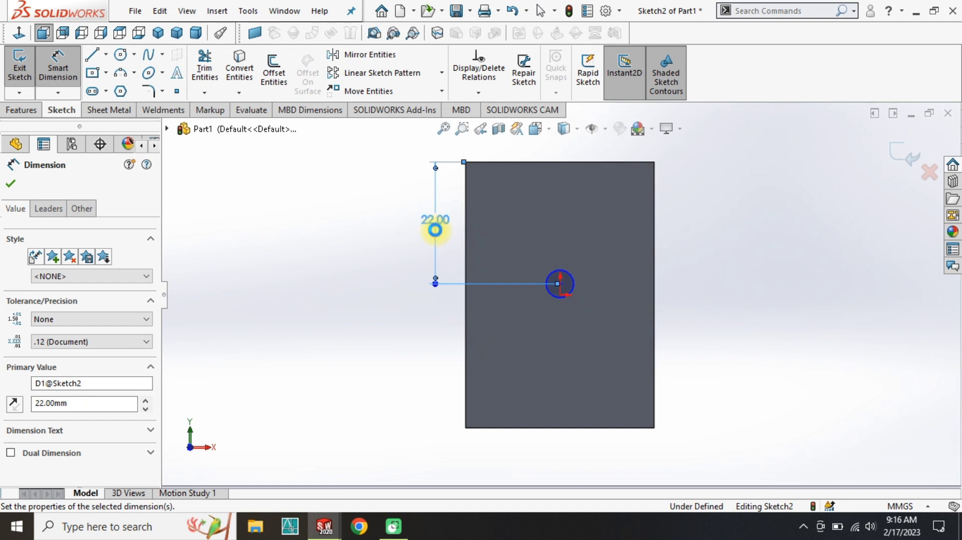
Dimension the circle's diameter as 30 mm.
{"action": "scroll", "coordinate": [553, 286], "scroll_direction": "down", "scroll_amount": 7}
{"action": "scroll", "coordinate": [554, 281], "scroll_direction": "up", "scroll_amount": 6}
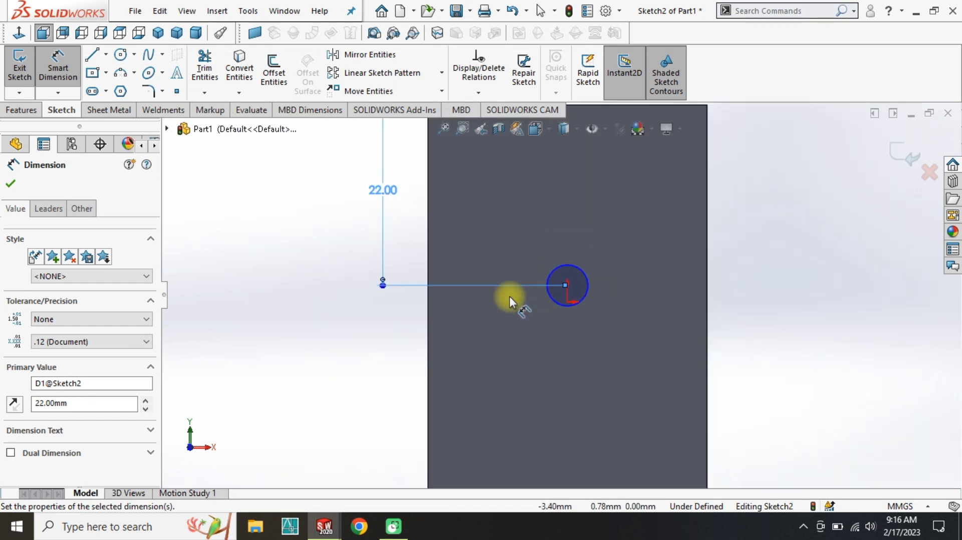
{"action": "left_click", "coordinate": [598, 279]}
{"action": "left_click", "coordinate": [583, 284]}
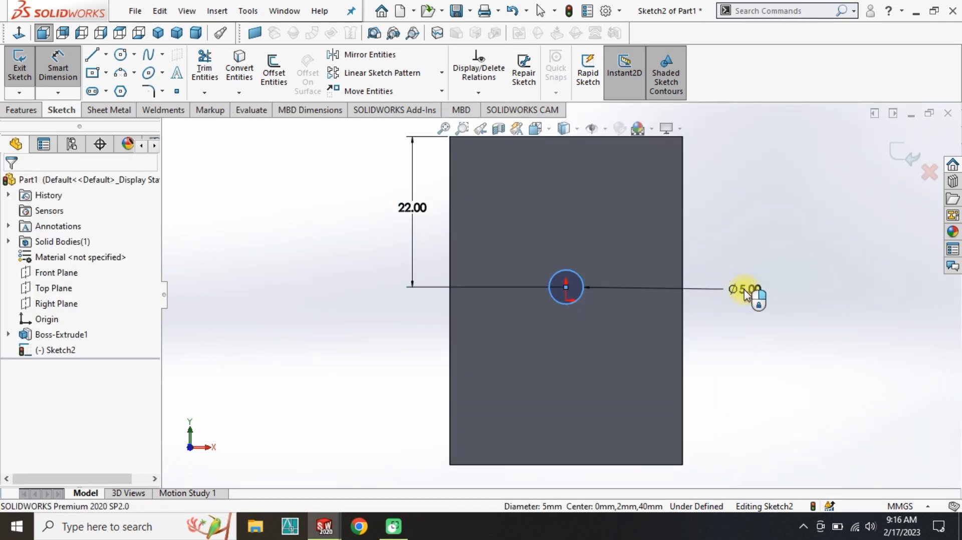
{"action": "left_click", "coordinate": [744, 293]}
{"action": "type", "text": "30"}
{"action": "key", "text": "Return"}
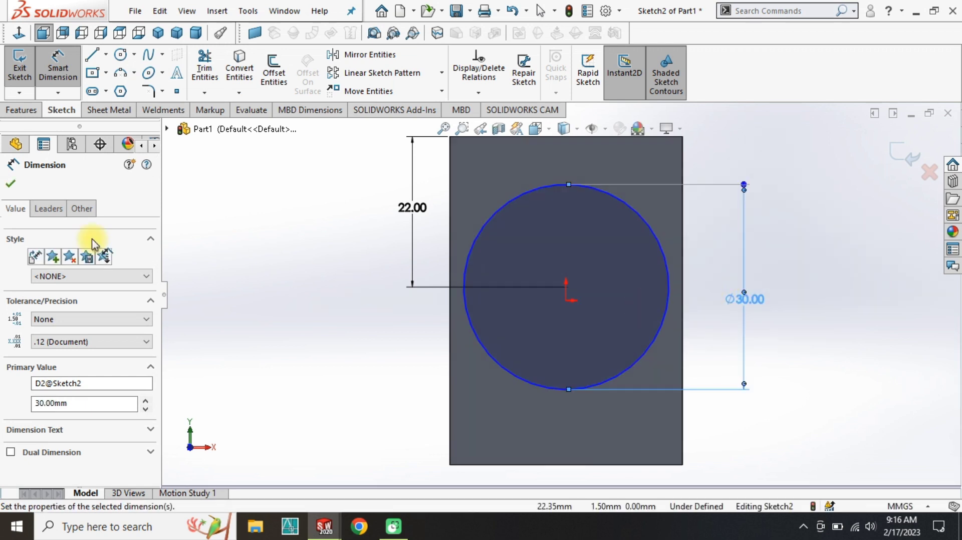
Extrude the circle outward from the block as a blind boss 10 mm deep with the result merged.
{"action": "left_click", "coordinate": [28, 109]}
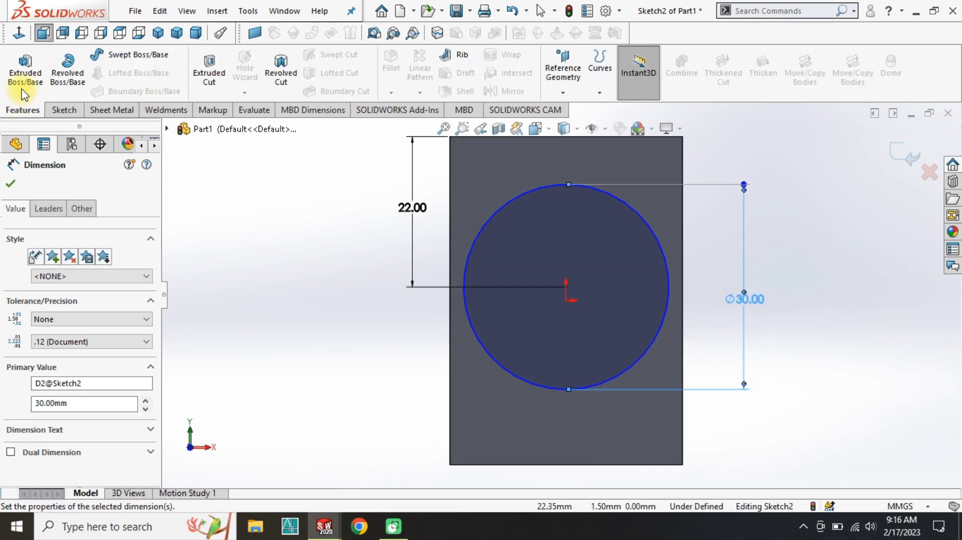
{"action": "left_click", "coordinate": [253, 337]}
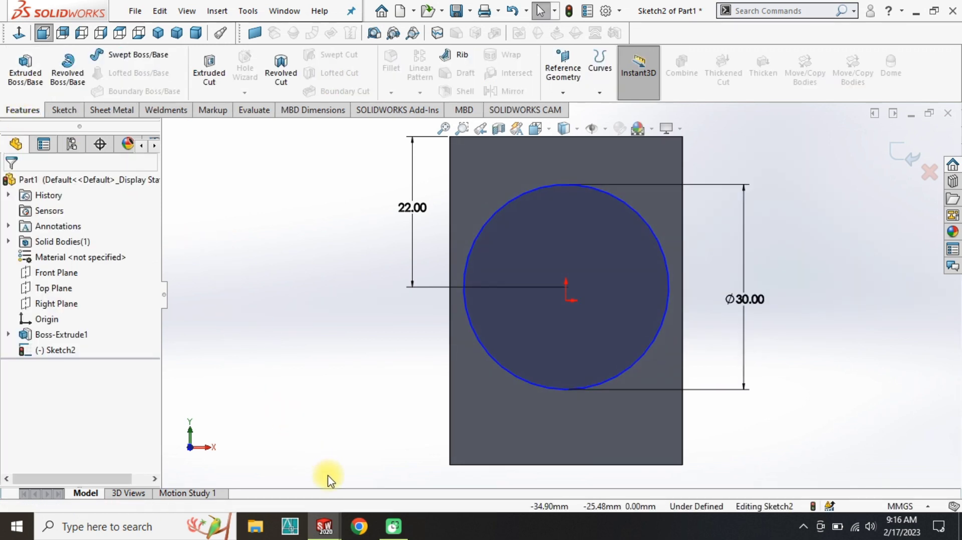
{"action": "left_click", "coordinate": [11, 78]}
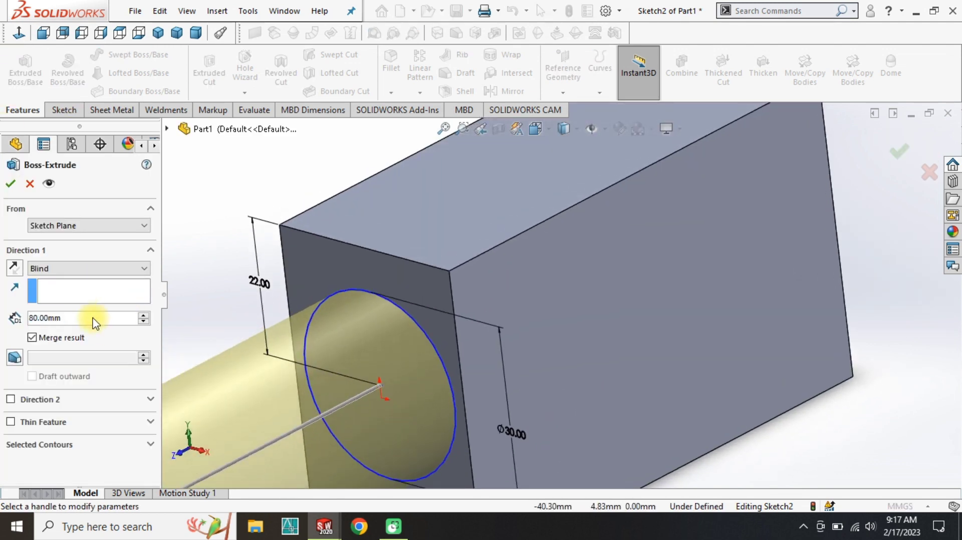
{"action": "type", "text": "10"}
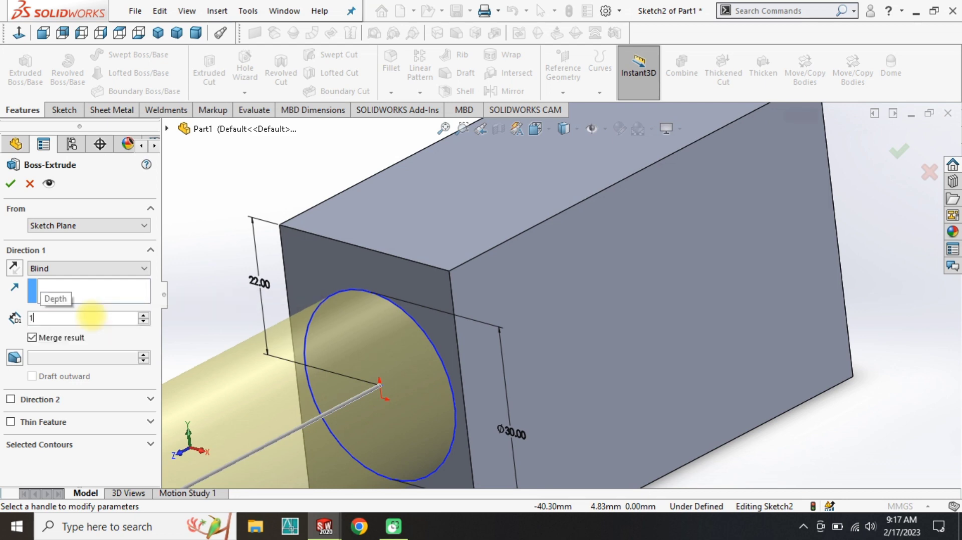
{"action": "key", "text": "Return"}
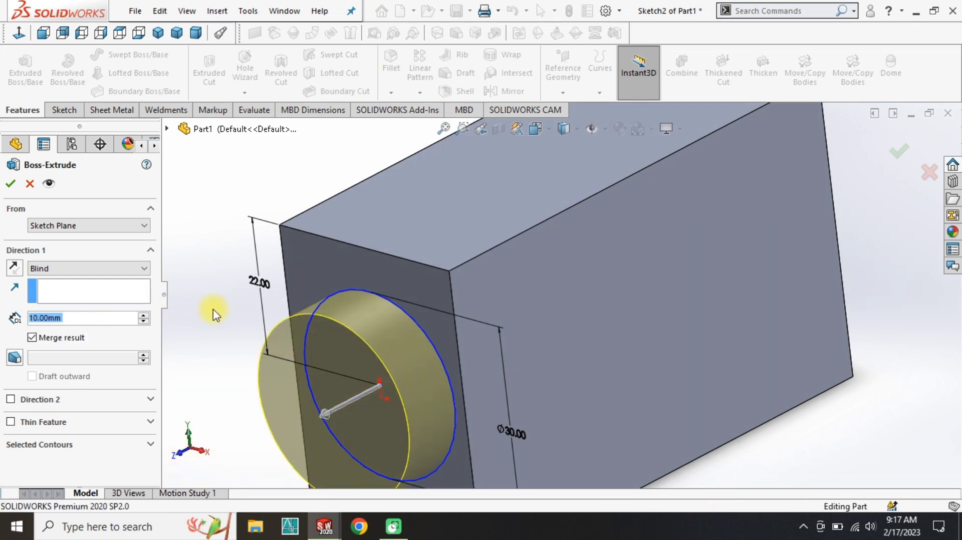
Sketch a center rectangle about 34 by 29 mm on the round boss's end face, centred above the origin and spanning the block's width.
{"action": "left_click", "coordinate": [452, 354]}
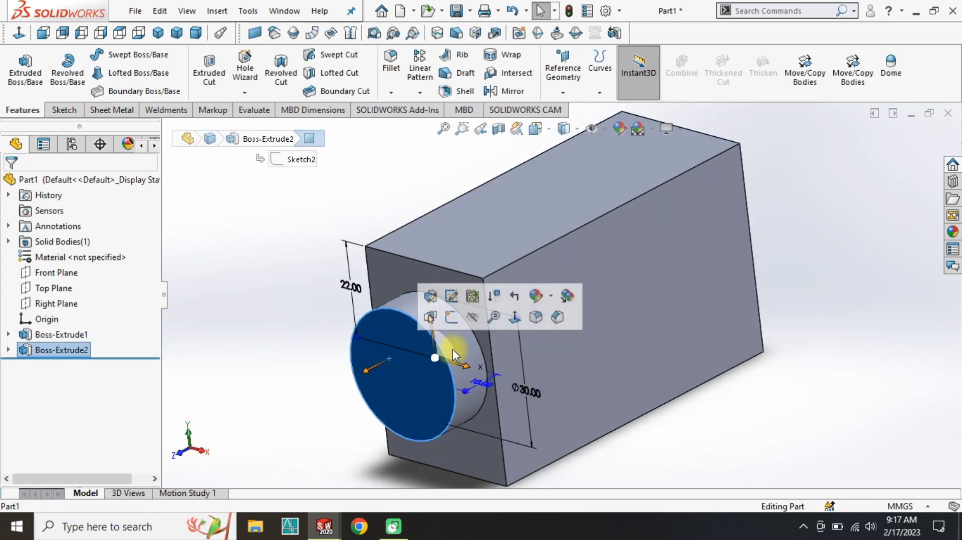
{"action": "left_click", "coordinate": [450, 317]}
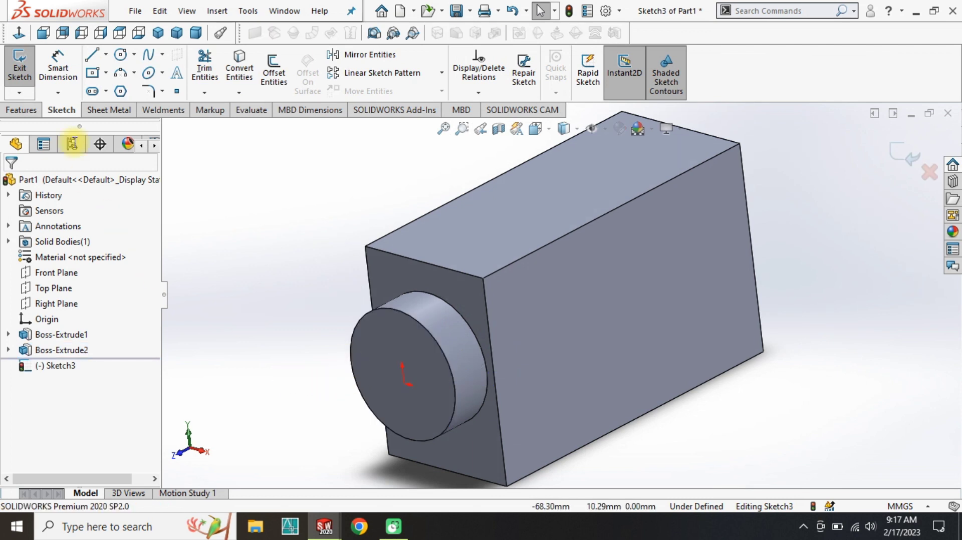
{"action": "left_click", "coordinate": [20, 34]}
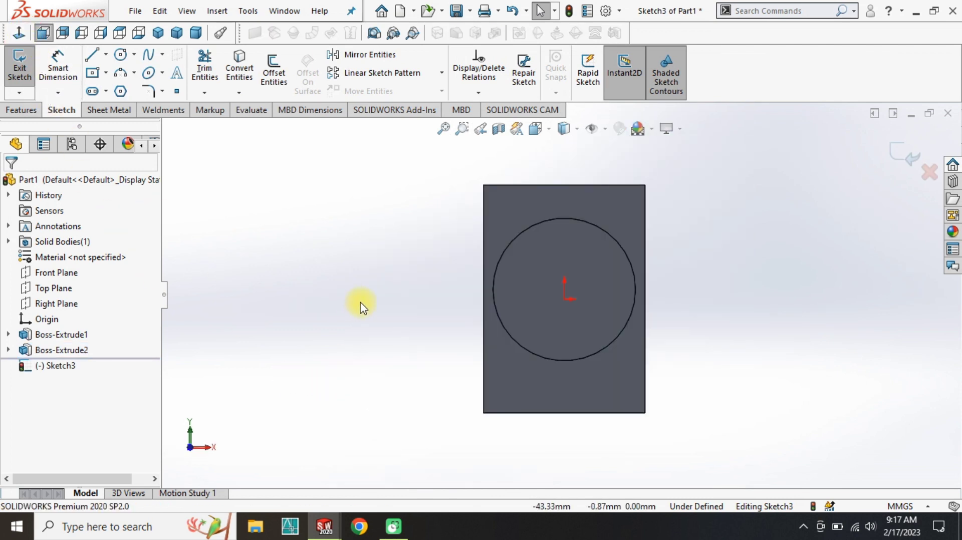
{"action": "left_click", "coordinate": [93, 76]}
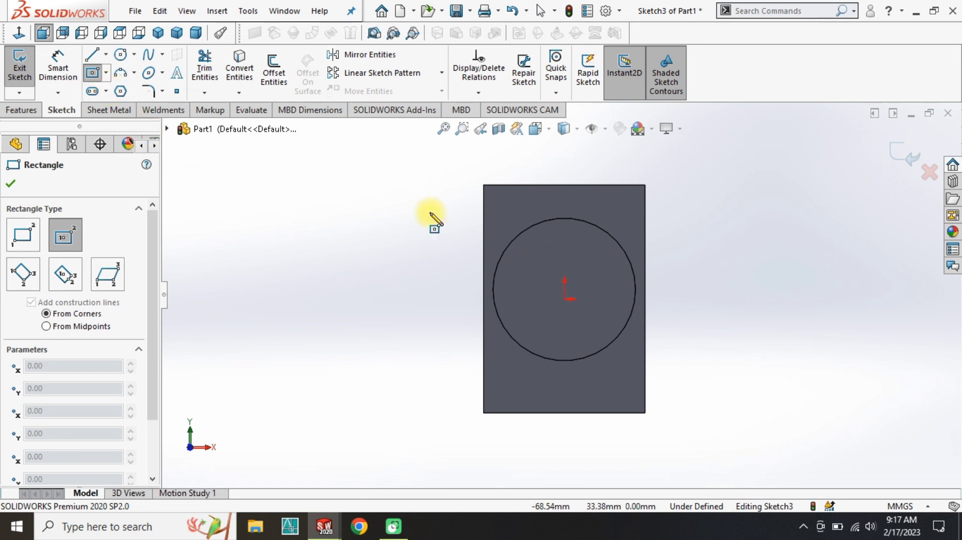
{"action": "left_click", "coordinate": [564, 266]}
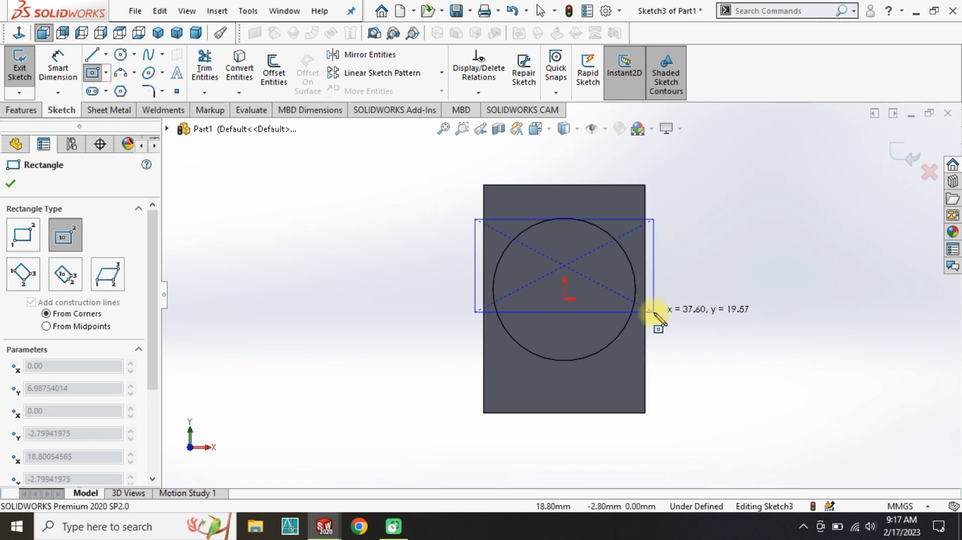
{"action": "left_click", "coordinate": [644, 334]}
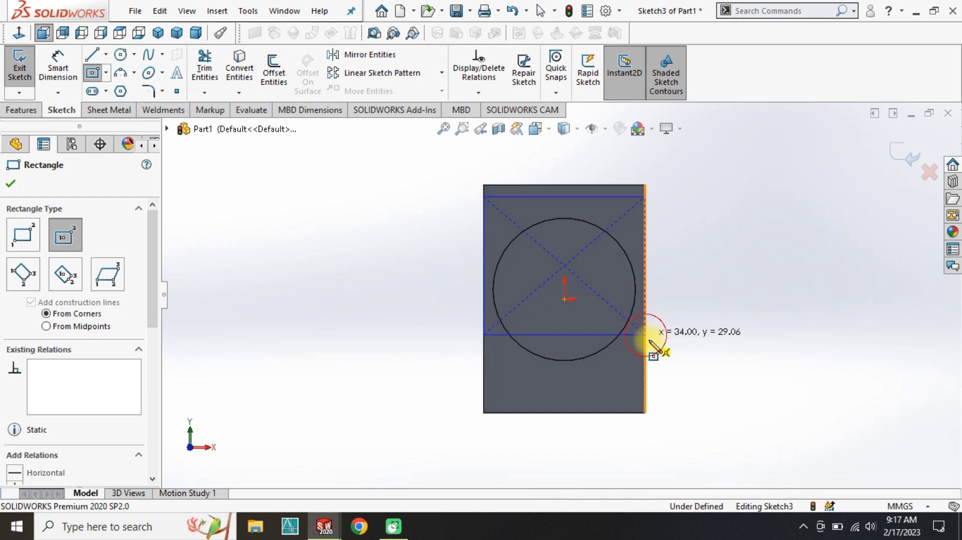
{"action": "key", "text": "Escape"}
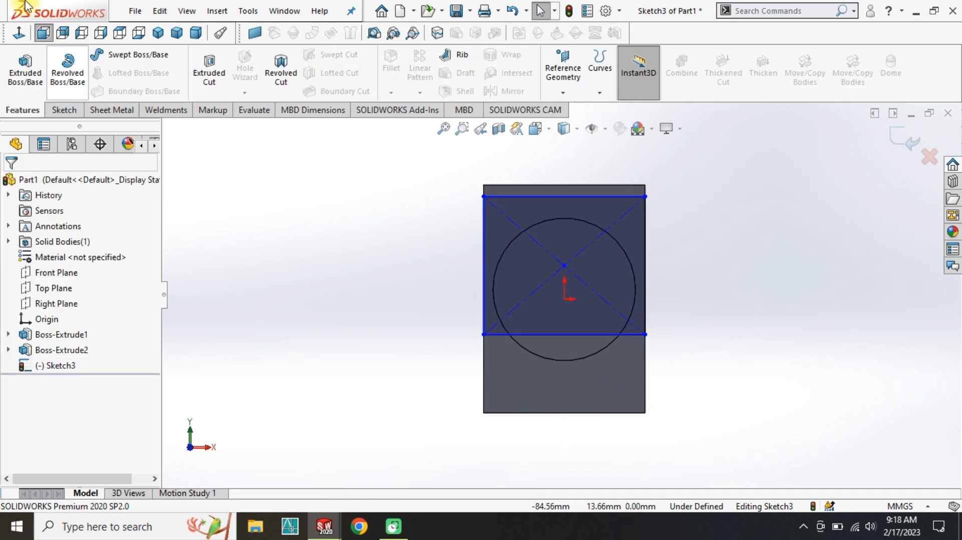
Dimension the rectangle's lower edge 10 mm from the round boss's centre.
{"action": "left_click", "coordinate": [60, 110]}
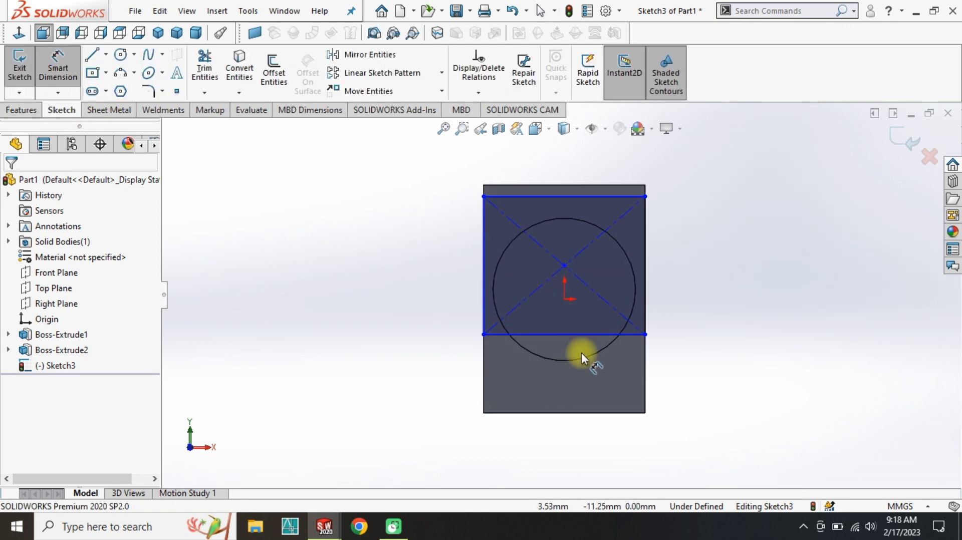
{"action": "left_click", "coordinate": [565, 299]}
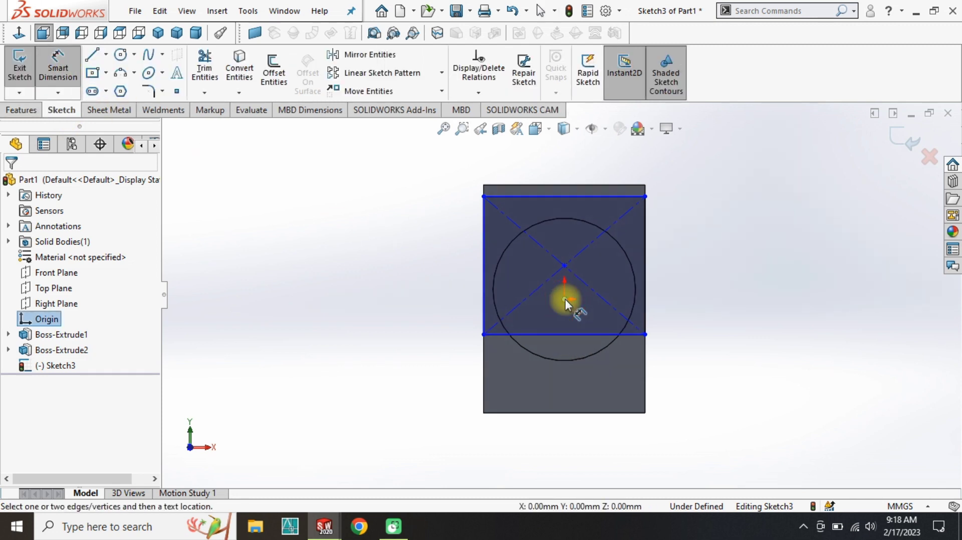
{"action": "scroll", "coordinate": [565, 299], "scroll_direction": "down", "scroll_amount": 4}
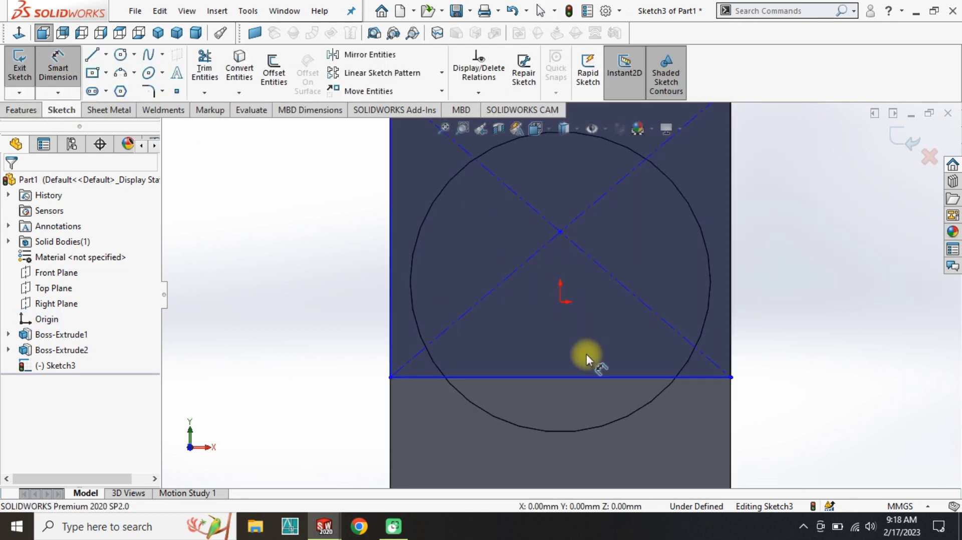
{"action": "left_click", "coordinate": [569, 432]}
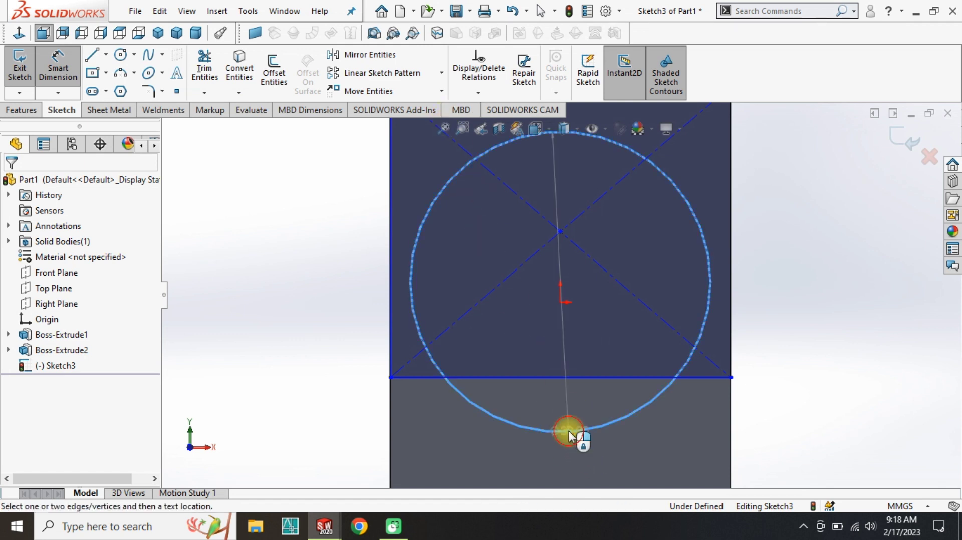
{"action": "left_click", "coordinate": [572, 382]}
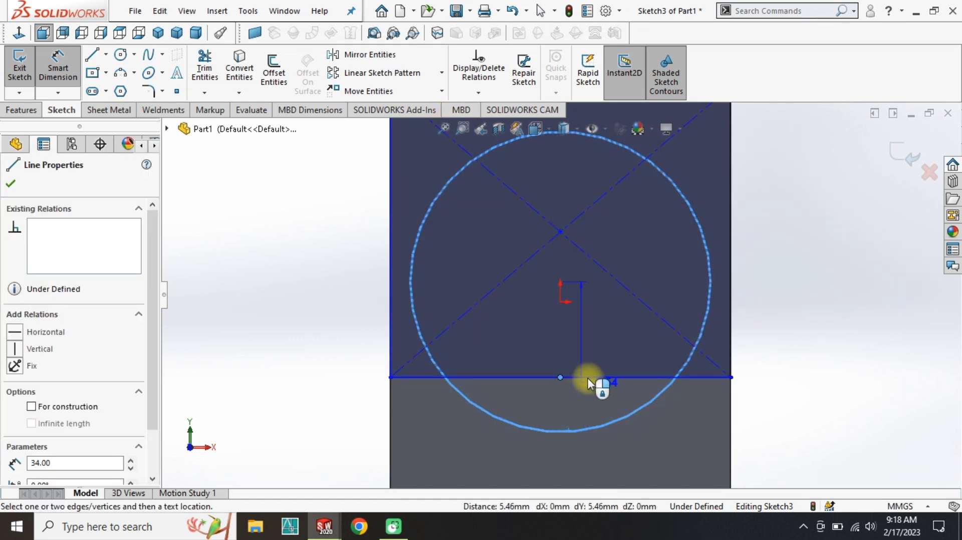
{"action": "left_click", "coordinate": [606, 357]}
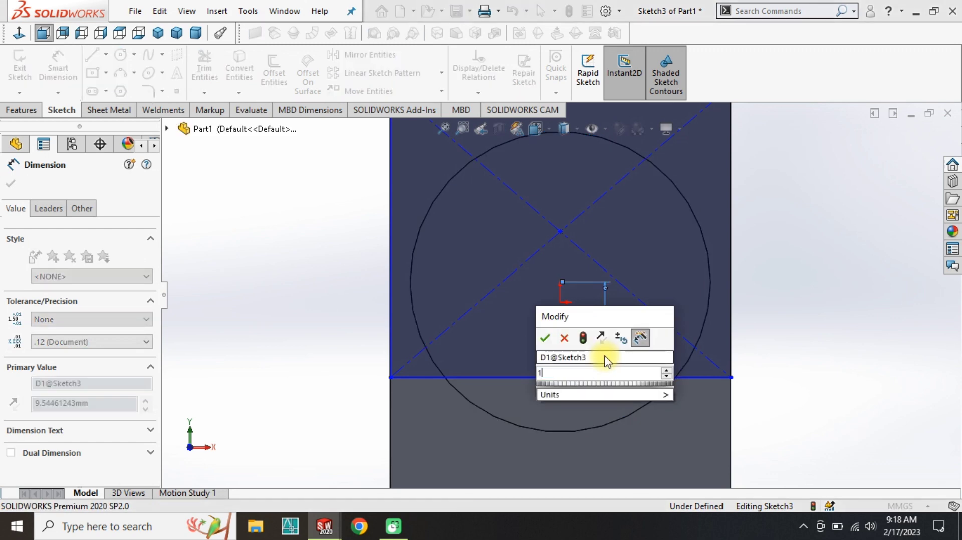
{"action": "type", "text": "10"}
{"action": "key", "text": "Return"}
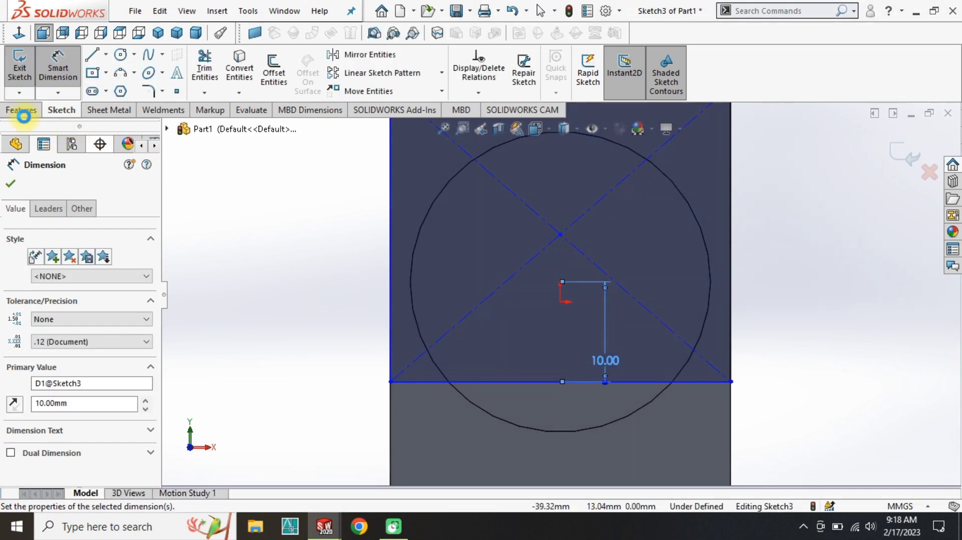
Cut the rectangle 5 mm deep into the round boss with a blind Extruded Cut.
{"action": "left_click", "coordinate": [22, 110]}
{"action": "left_click", "coordinate": [208, 75]}
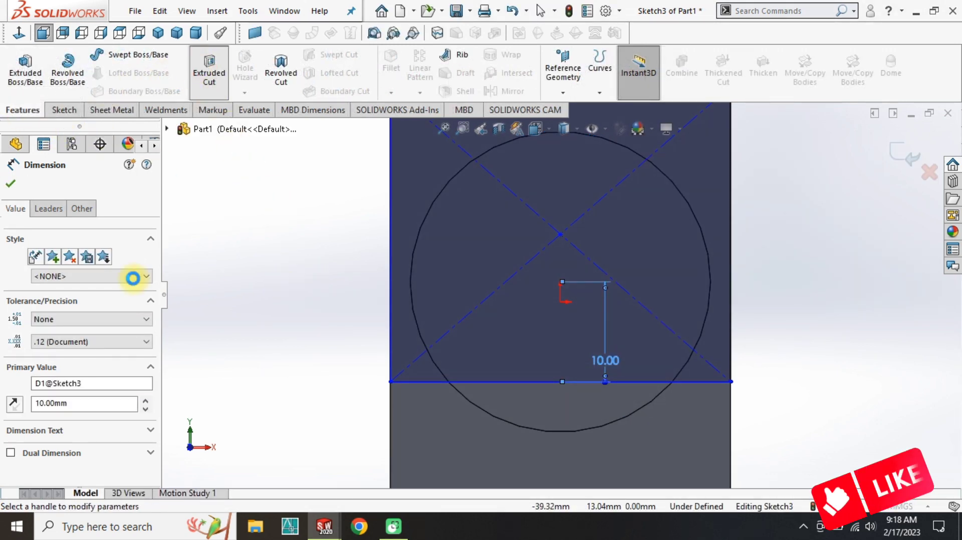
{"action": "type", "text": "5"}
{"action": "key", "text": "Return"}
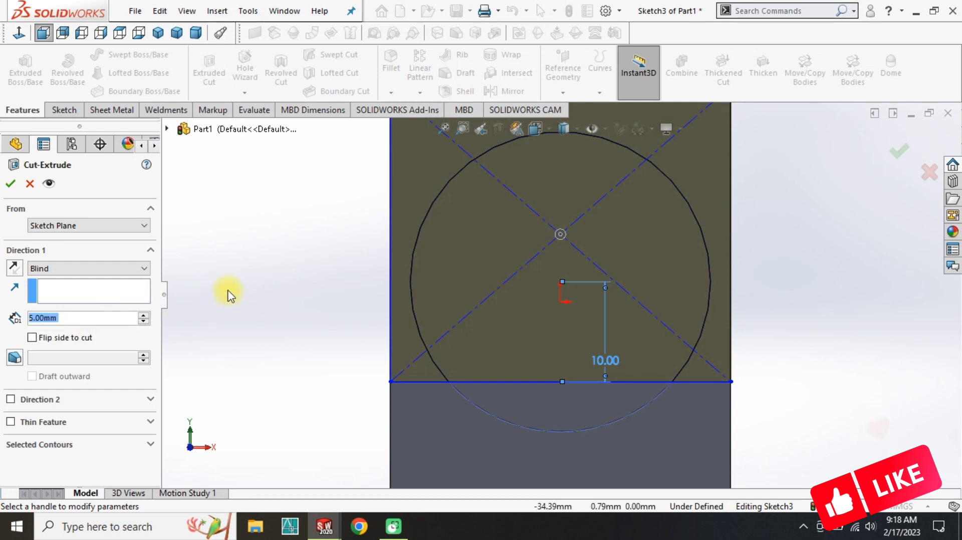
{"action": "key", "text": "Return"}
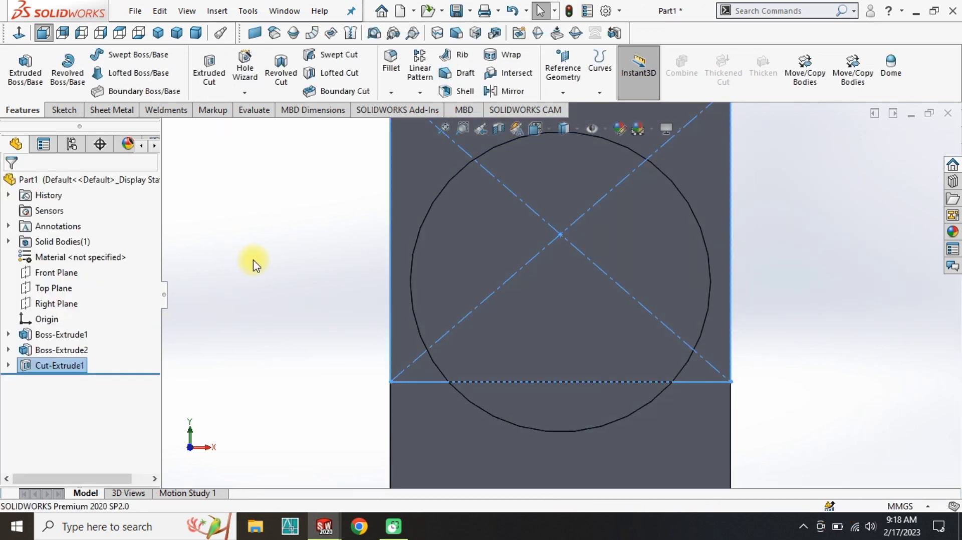
{"action": "scroll", "coordinate": [489, 301], "scroll_direction": "up", "scroll_amount": 3}
{"action": "scroll", "coordinate": [533, 270], "scroll_direction": "down", "scroll_amount": 2}
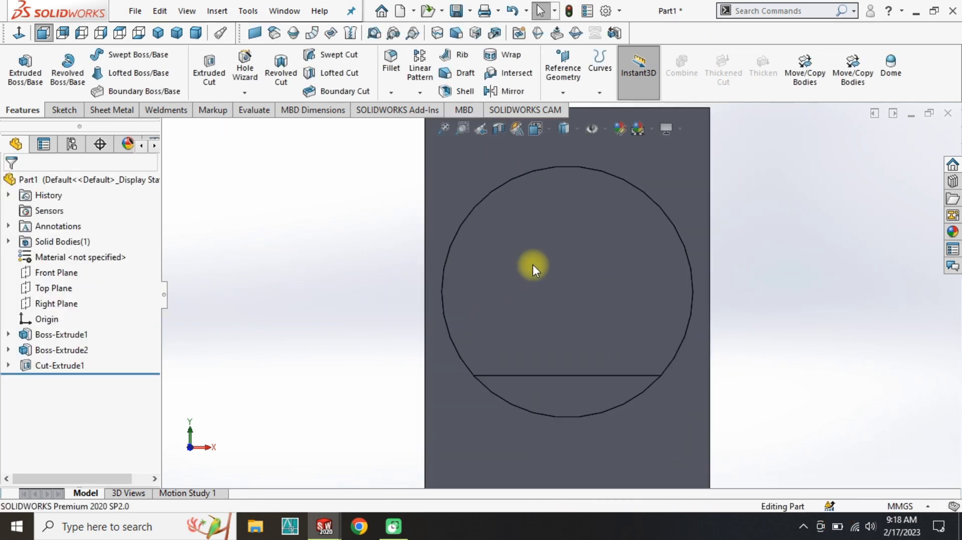
{"action": "middle_click_drag", "start_coordinate": [519, 273], "coordinate": [499, 318]}
{"action": "scroll", "coordinate": [375, 325], "scroll_direction": "up", "scroll_amount": 3}
{"action": "scroll", "coordinate": [378, 325], "scroll_direction": "down", "scroll_amount": 3}
{"action": "scroll", "coordinate": [562, 371], "scroll_direction": "up", "scroll_amount": 2}
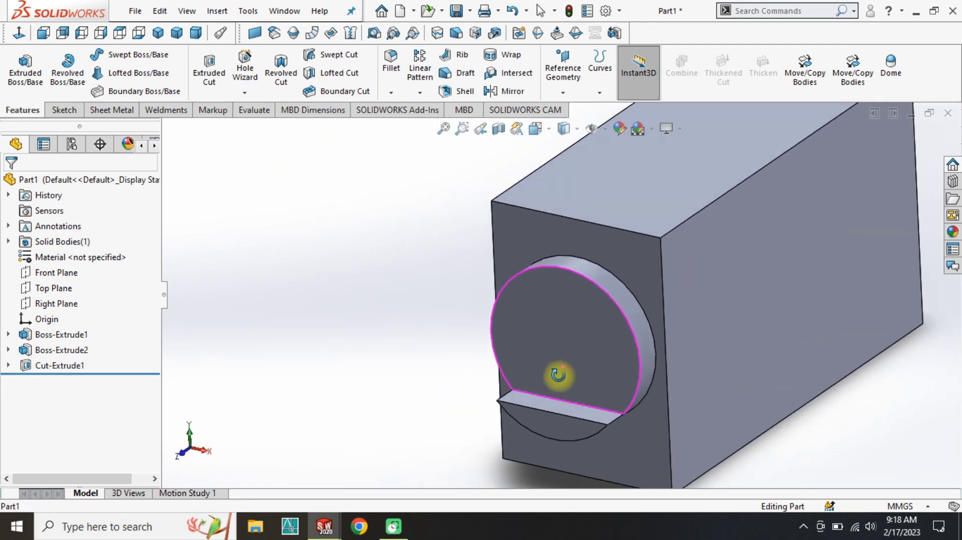
Fillet the circular edge where the round boss meets the block's front face.
{"action": "left_click", "coordinate": [158, 33]}
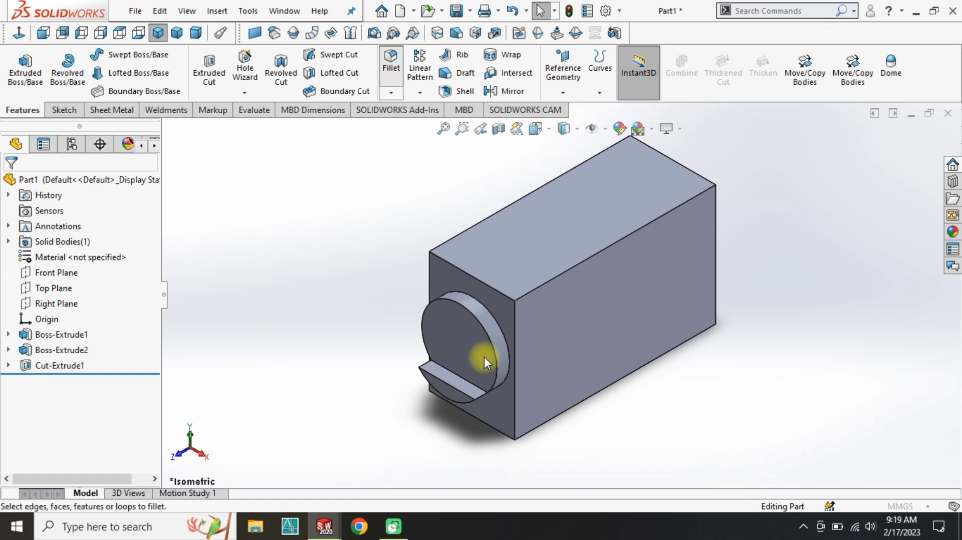
{"action": "left_click", "coordinate": [476, 299]}
{"action": "key", "text": "Return"}
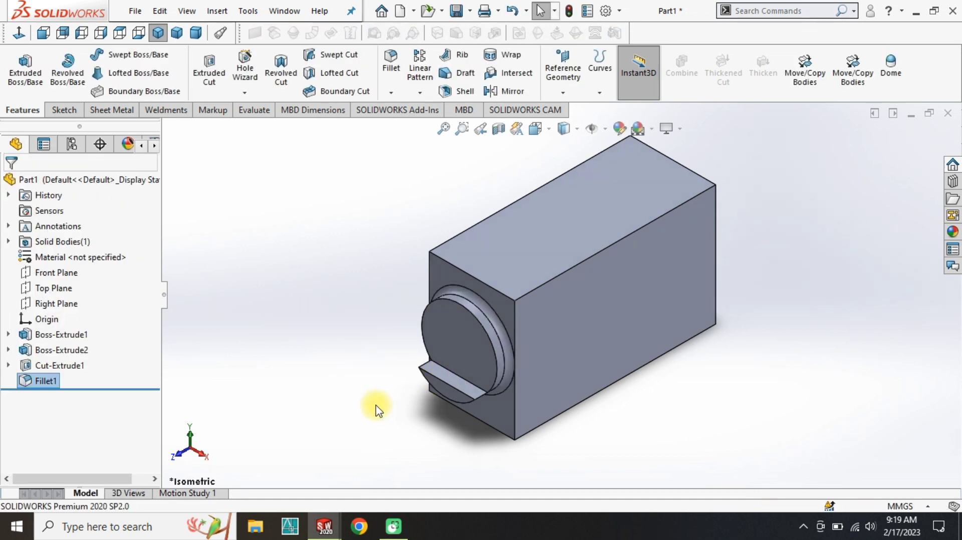
Sketch a circle about 5.5 mm in diameter on the round boss's end face, concentric with the boss.
{"action": "middle_click_drag", "start_coordinate": [468, 356], "coordinate": [537, 293]}
{"action": "left_click", "coordinate": [538, 293]}
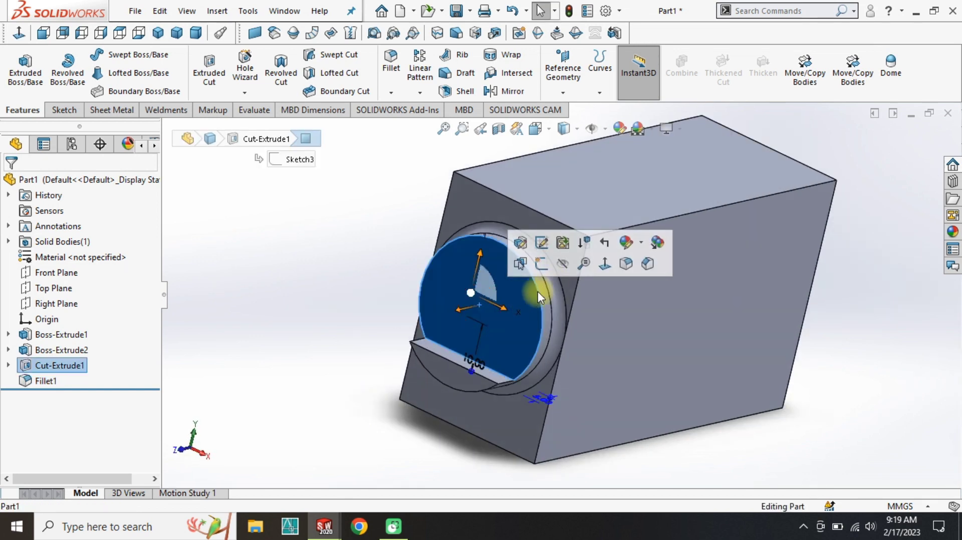
{"action": "left_click", "coordinate": [540, 264]}
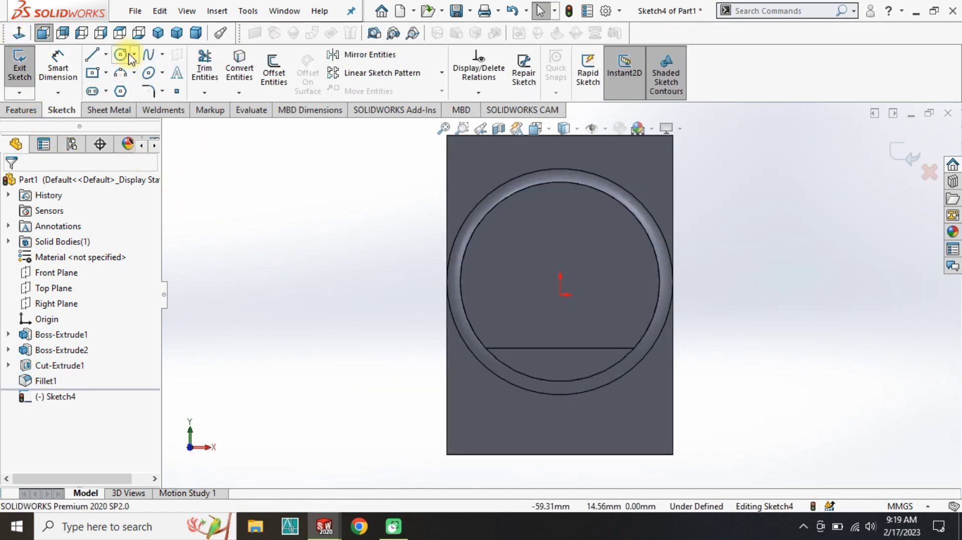
{"action": "left_click", "coordinate": [120, 55]}
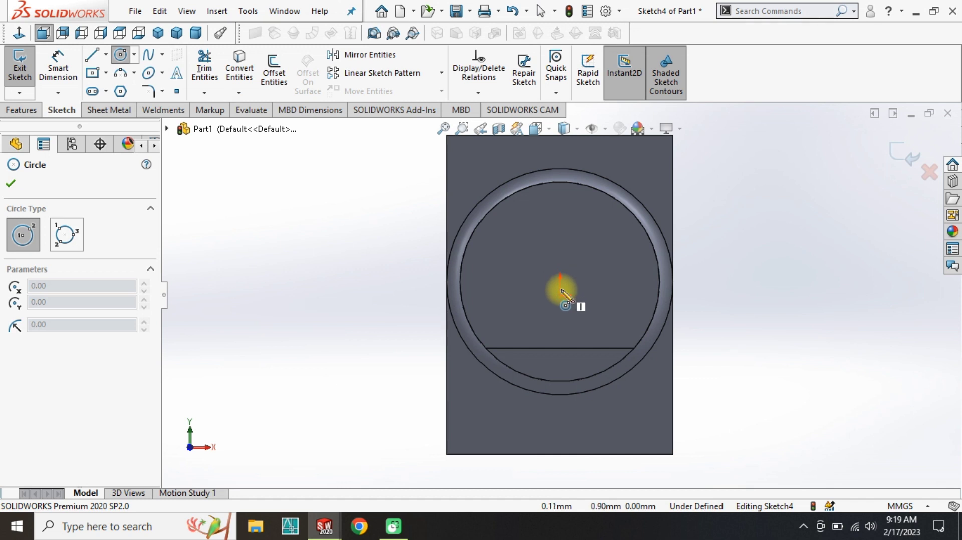
{"action": "scroll", "coordinate": [563, 256], "scroll_direction": "down", "scroll_amount": 4}
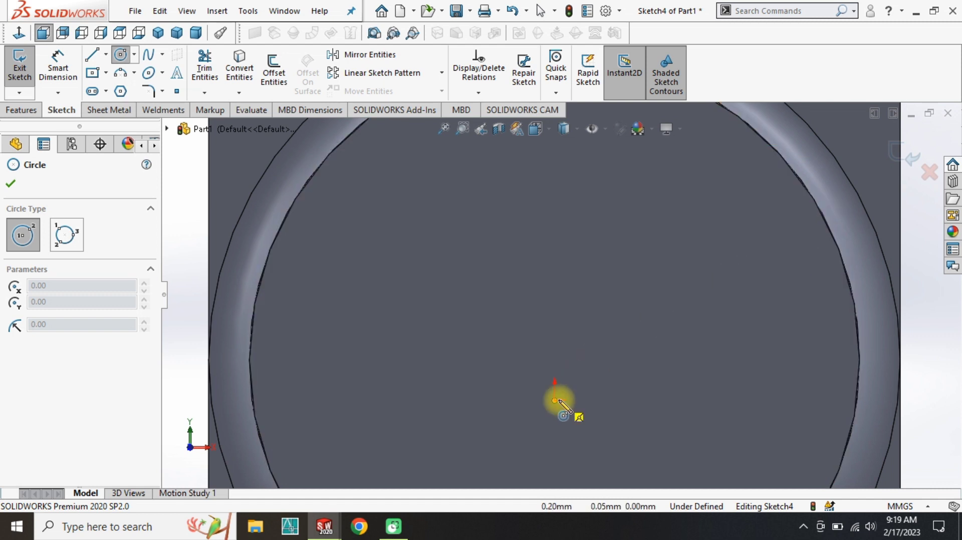
{"action": "left_click", "coordinate": [555, 360]}
{"action": "left_click", "coordinate": [597, 397]}
Dimension the circle's diameter to 10 mm.
{"action": "right_click_drag", "start_coordinate": [653, 451], "coordinate": [618, 290]}
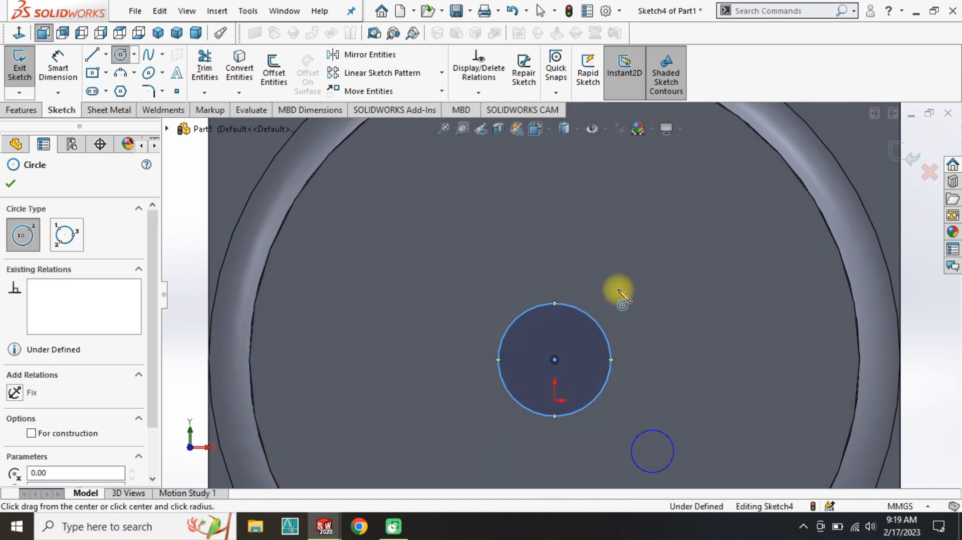
{"action": "left_click", "coordinate": [612, 364]}
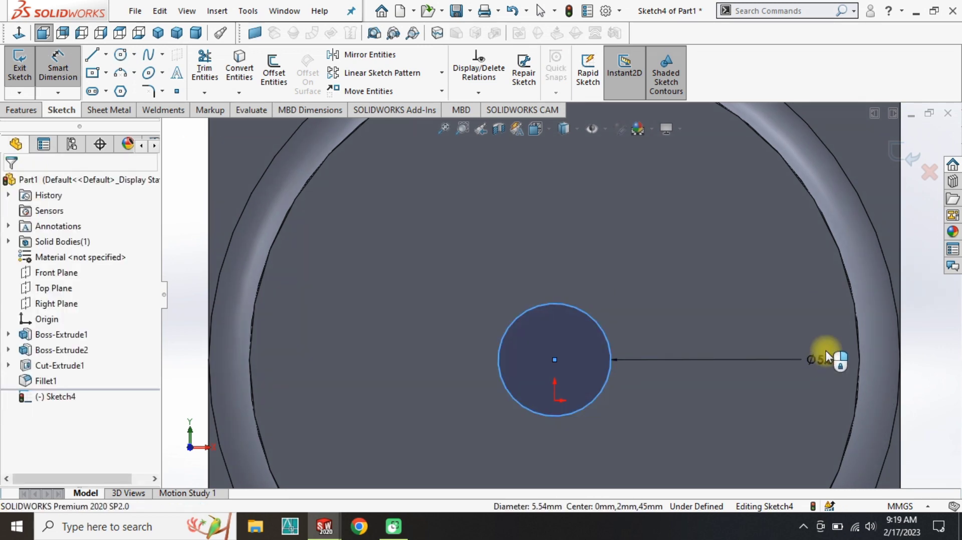
{"action": "left_click", "coordinate": [825, 353]}
{"action": "type", "text": "190"}
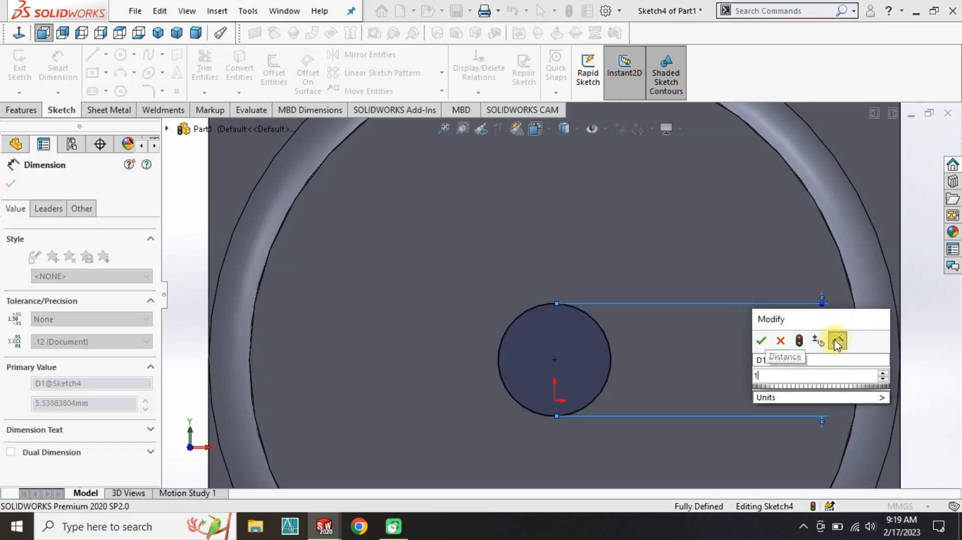
{"action": "type", "text": "0"}
{"action": "key", "text": "Return"}
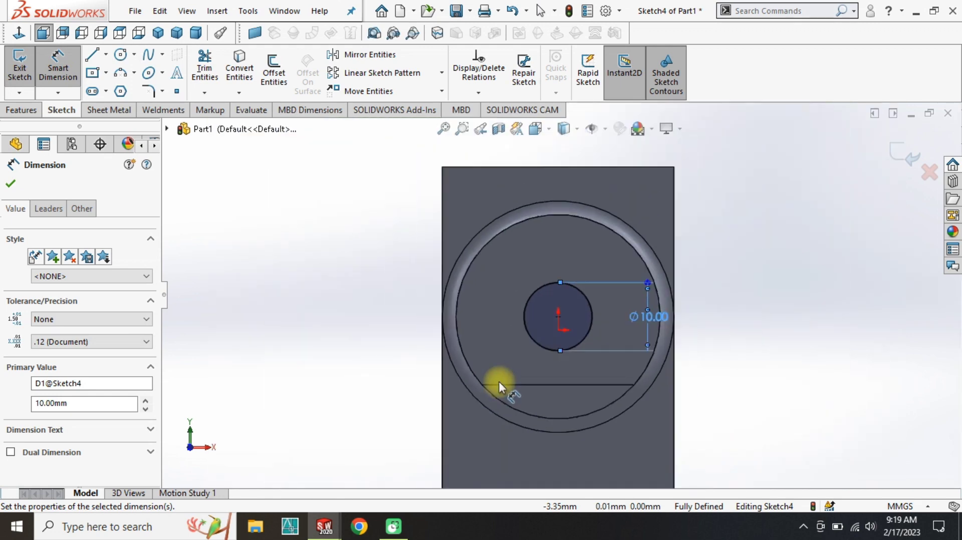
Cut the circle about 42 mm deep through the round boss into the block with a blind Extruded Cut.
{"action": "middle_click_drag", "start_coordinate": [498, 380], "coordinate": [515, 393]}
{"action": "left_click", "coordinate": [21, 110]}
{"action": "left_click", "coordinate": [208, 61]}
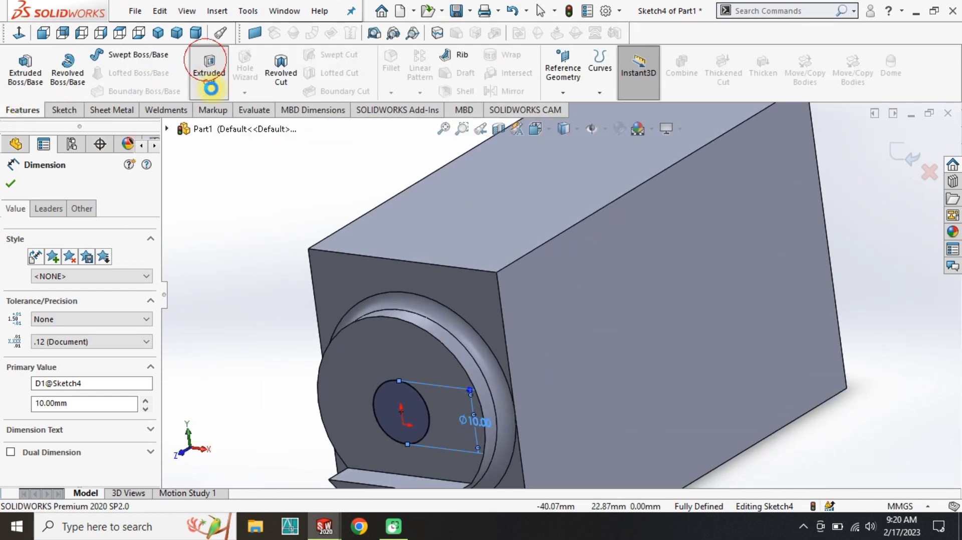
{"action": "left_click", "coordinate": [68, 268]}
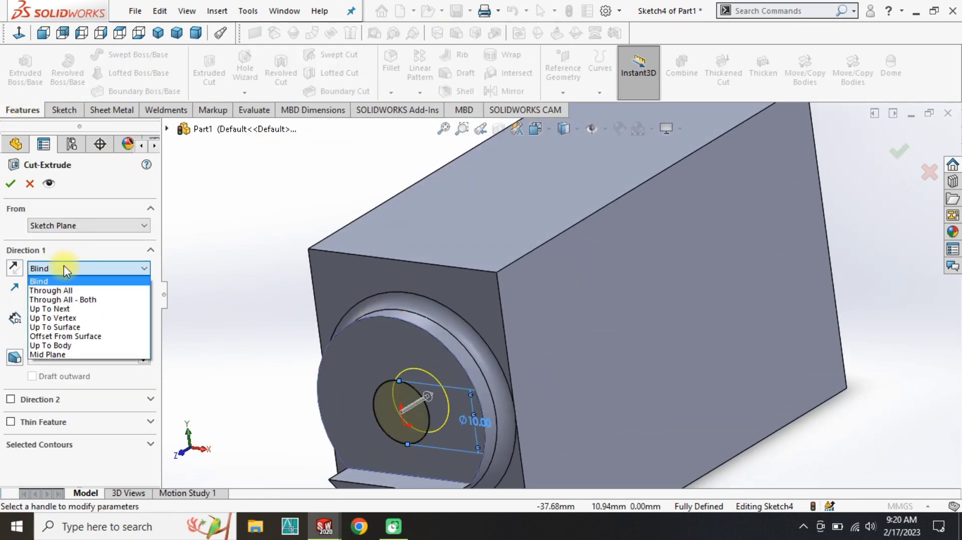
{"action": "left_click", "coordinate": [64, 268]}
{"action": "left_click", "coordinate": [428, 396]}
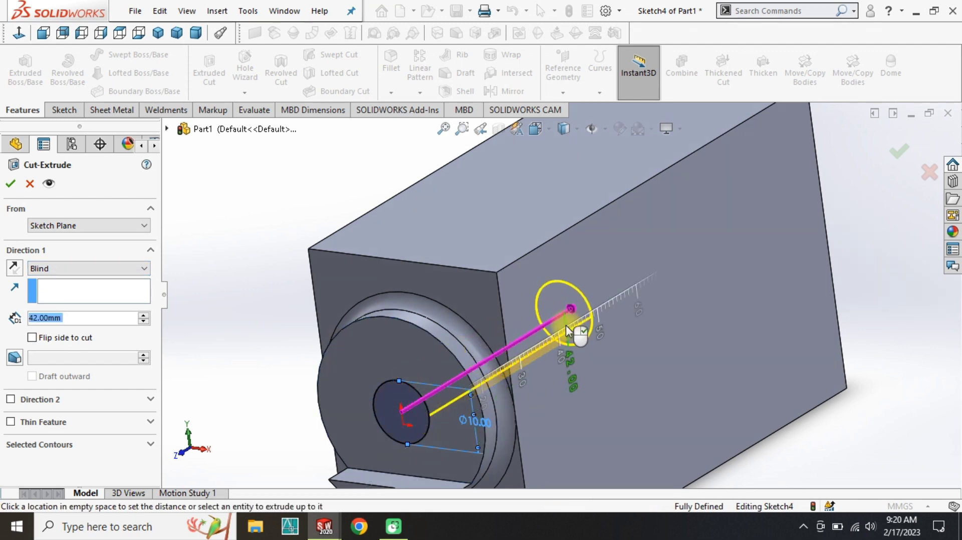
{"action": "left_click", "coordinate": [567, 331]}
{"action": "right_click", "coordinate": [234, 258]}
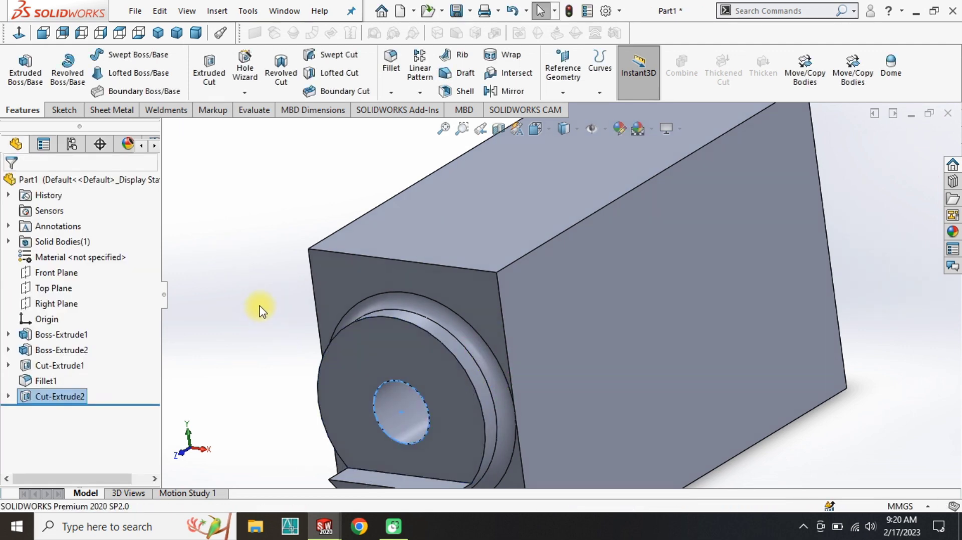
{"action": "left_click", "coordinate": [265, 308]}
Open a new sketch on the block's long right-side face and view it square on.
{"action": "scroll", "coordinate": [350, 333], "scroll_direction": "up", "scroll_amount": 4}
{"action": "scroll", "coordinate": [441, 338], "scroll_direction": "down", "scroll_amount": 1}
{"action": "left_click", "coordinate": [627, 324]}
{"action": "left_click", "coordinate": [686, 284]}
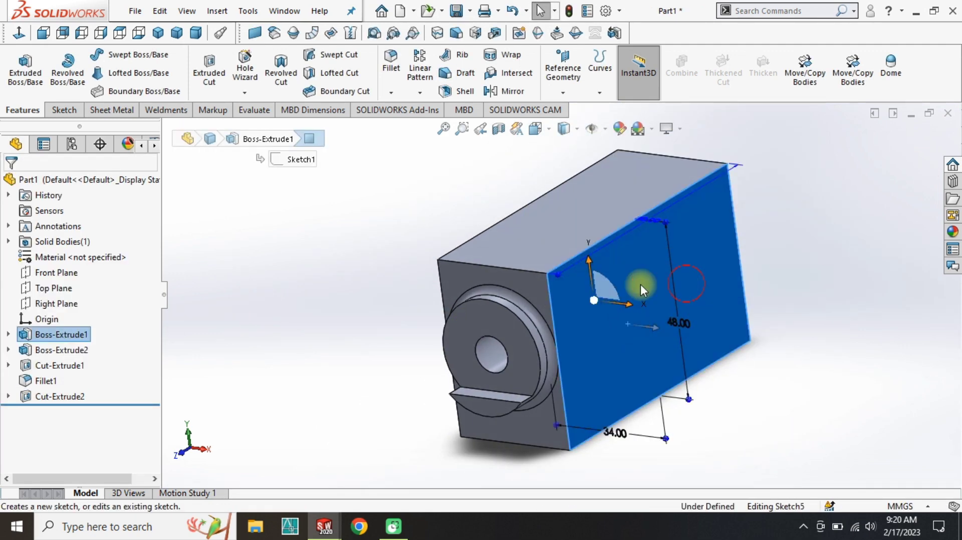
{"action": "left_click", "coordinate": [19, 33]}
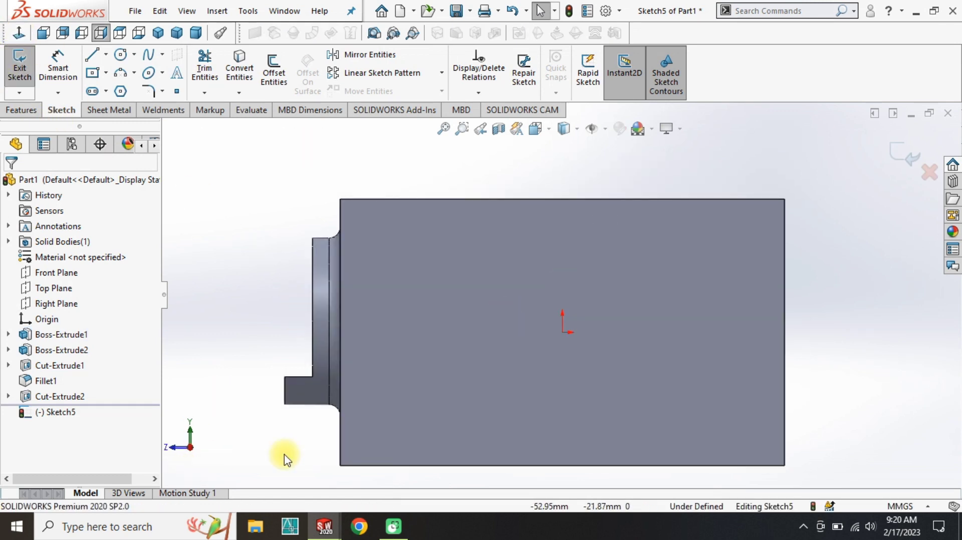
{"action": "double_click", "coordinate": [316, 469]}
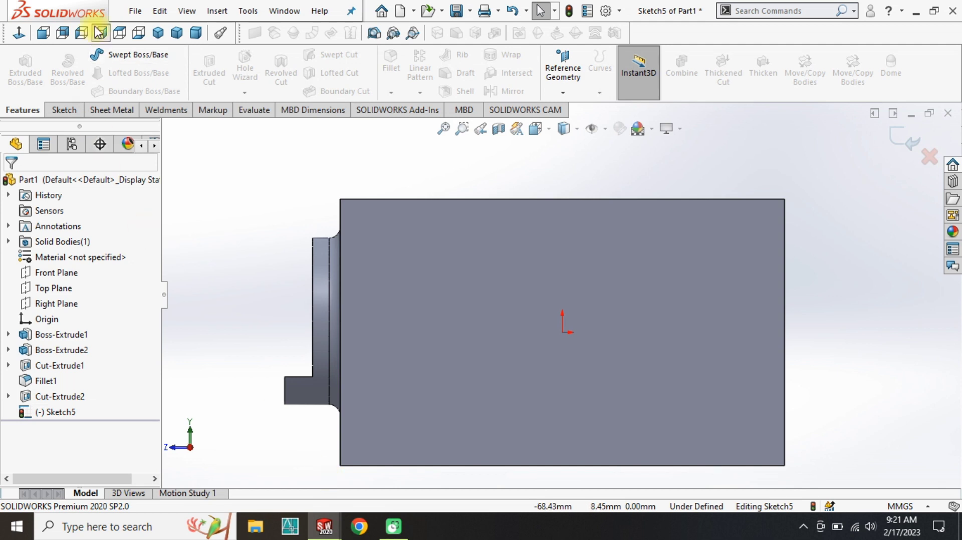
{"action": "left_click", "coordinate": [64, 109]}
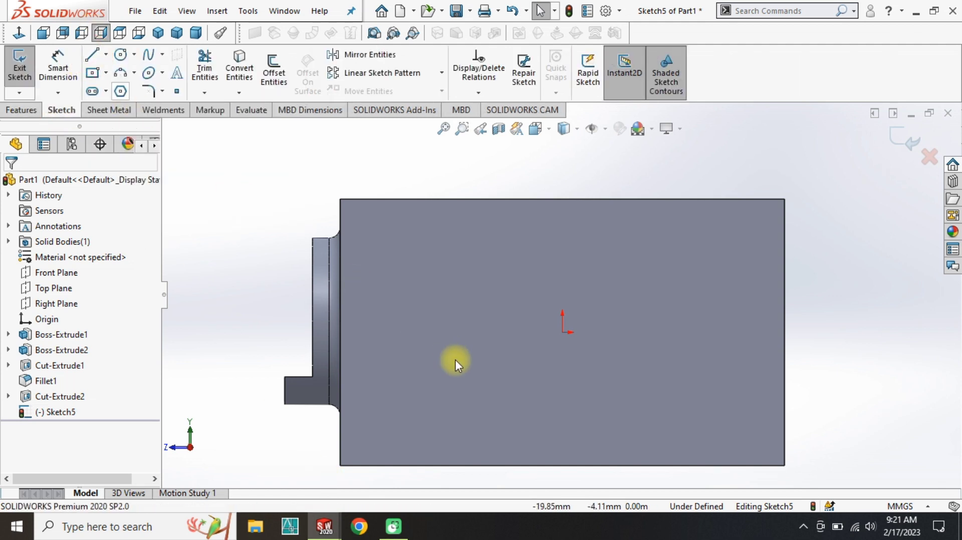
Sketch an open five-line pocket profile from the block's top edge, with slanted mouths, sides about 27 mm high and a base about 52 mm long.
{"action": "left_click", "coordinate": [93, 57]}
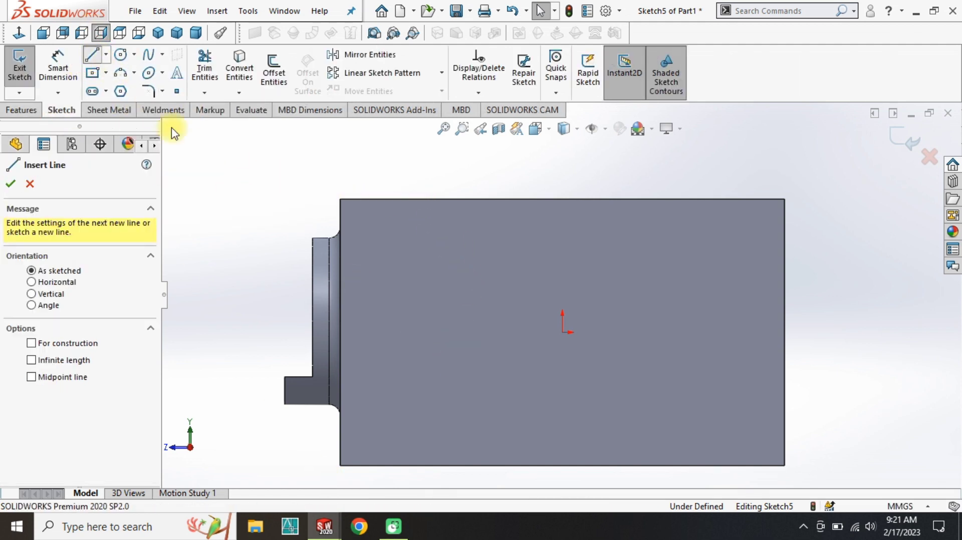
{"action": "left_click", "coordinate": [390, 199]}
{"action": "left_click", "coordinate": [432, 244]}
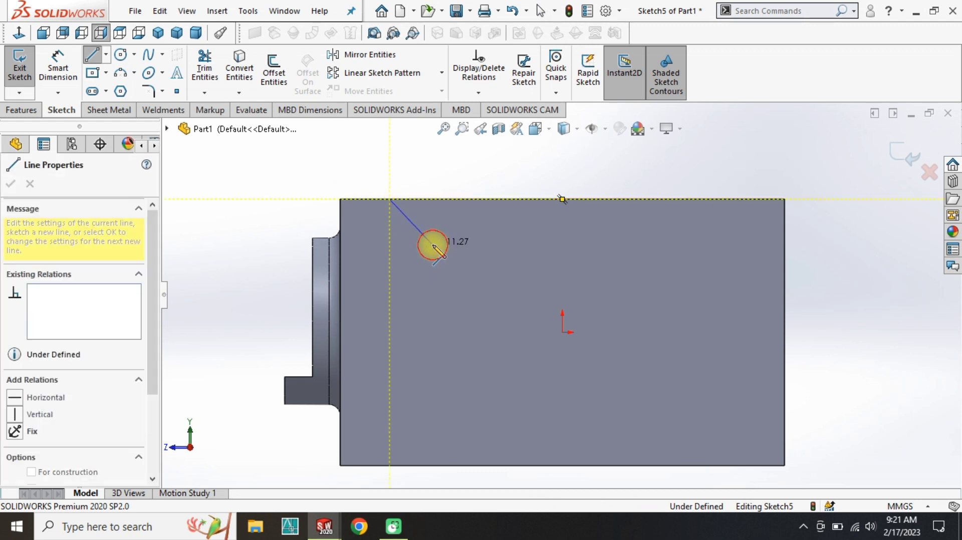
{"action": "left_click", "coordinate": [426, 394]}
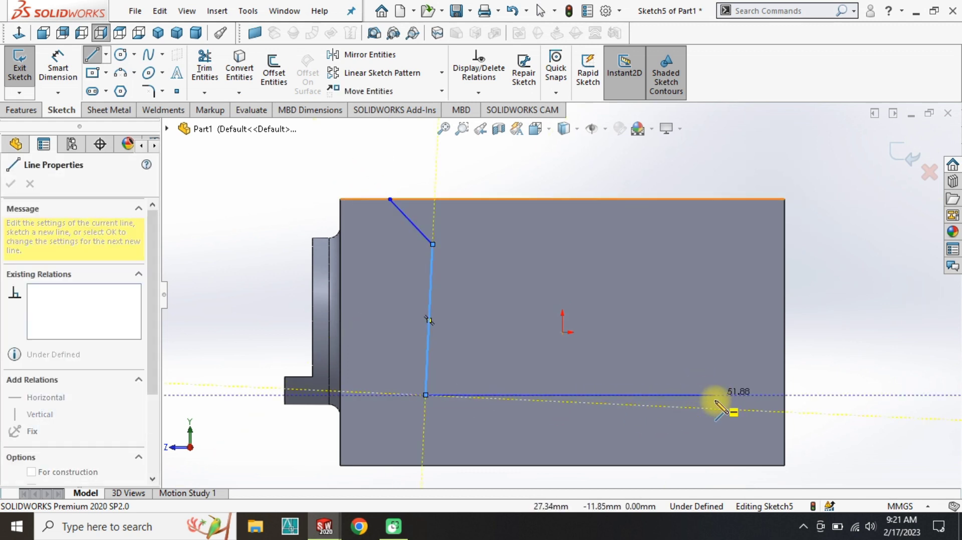
{"action": "left_click", "coordinate": [714, 395]}
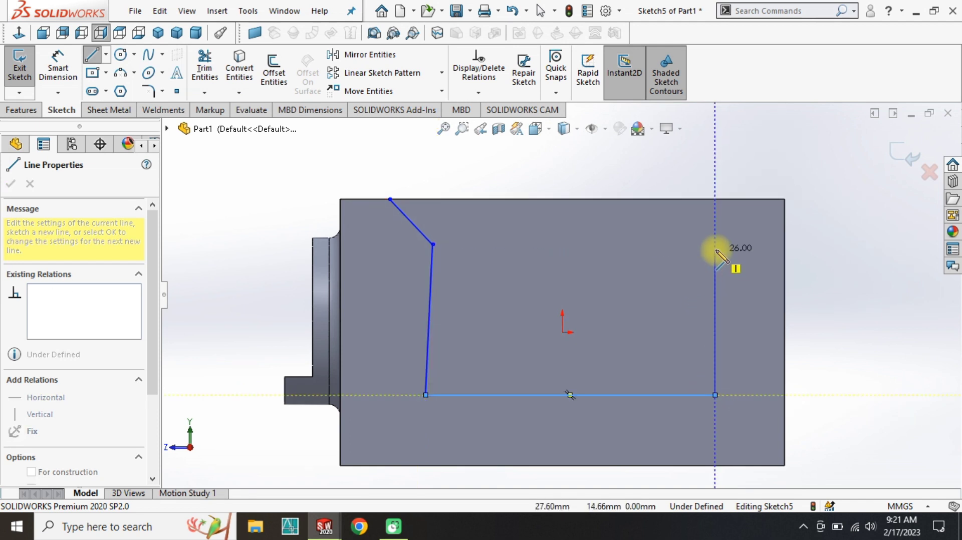
{"action": "left_click", "coordinate": [715, 244]}
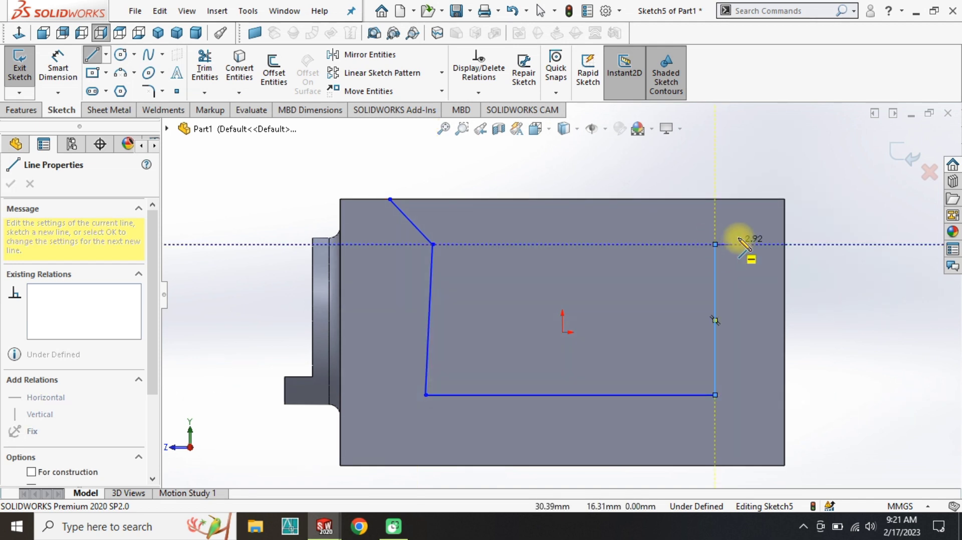
{"action": "left_click", "coordinate": [755, 199]}
{"action": "key", "text": "Escape"}
{"action": "key", "text": "Escape"}
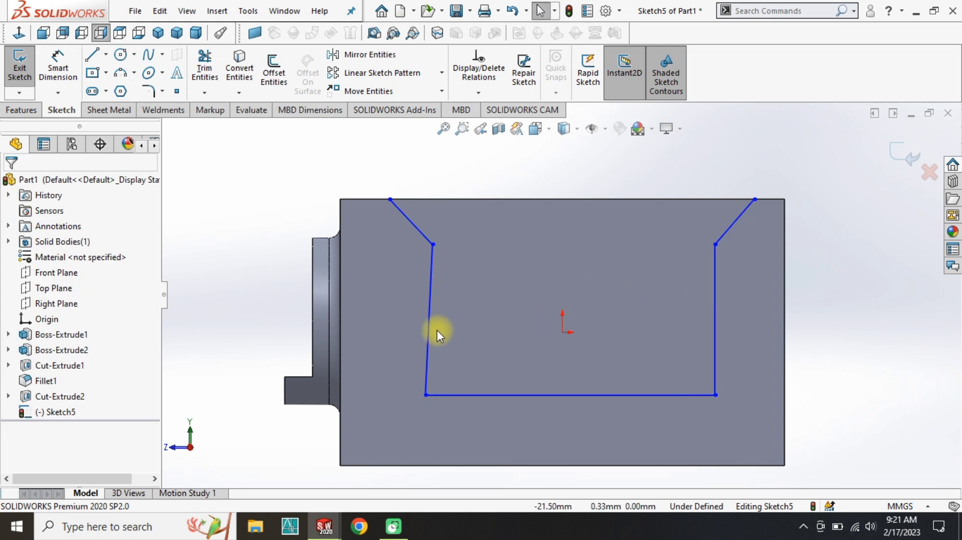
Make the profile's long side nearest the round boss vertical.
{"action": "left_click", "coordinate": [429, 311]}
{"action": "left_click", "coordinate": [495, 243]}
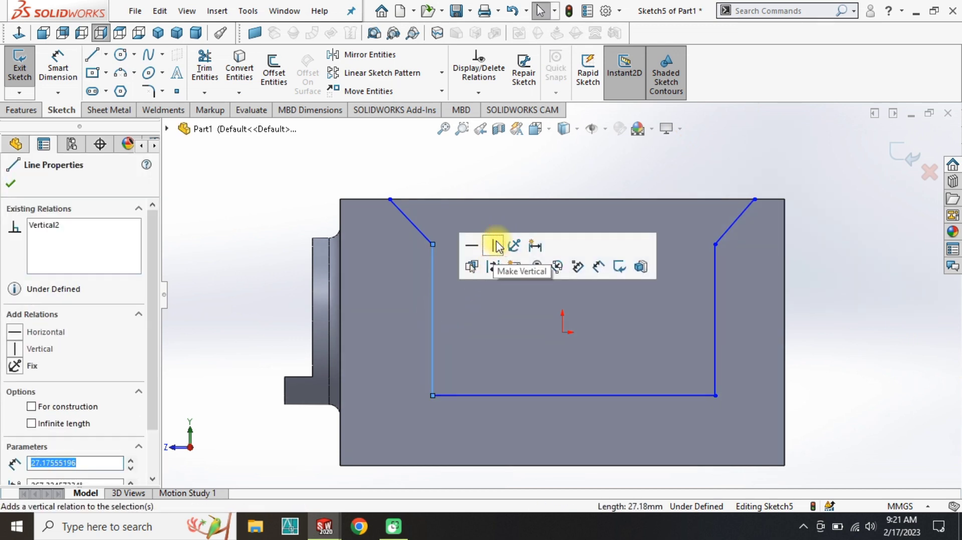
{"action": "key", "text": "Escape"}
Dimension the profile's base line to 40 mm.
{"action": "right_click_drag", "start_coordinate": [231, 367], "coordinate": [231, 263]}
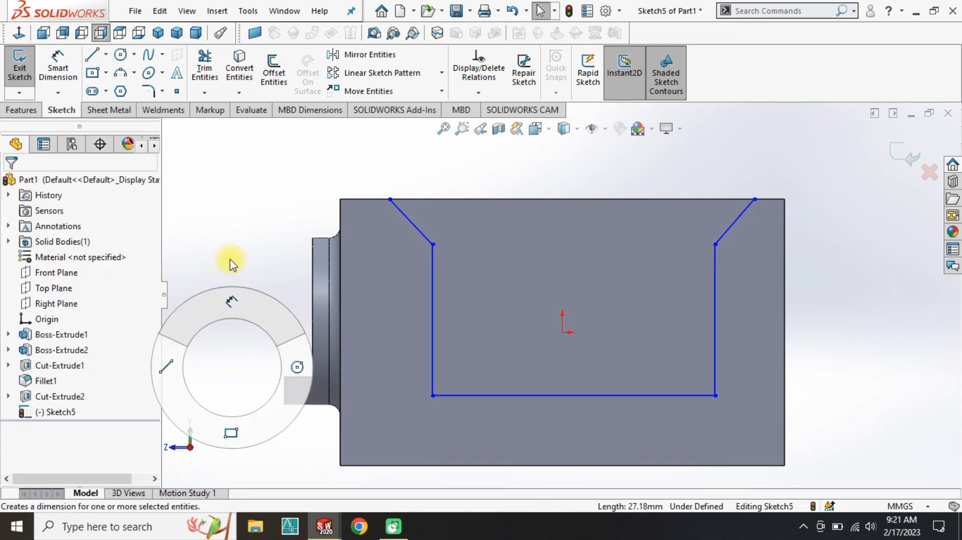
{"action": "left_click", "coordinate": [570, 395]}
{"action": "left_click", "coordinate": [570, 413]}
{"action": "type", "text": "40"}
{"action": "key", "text": "Return"}
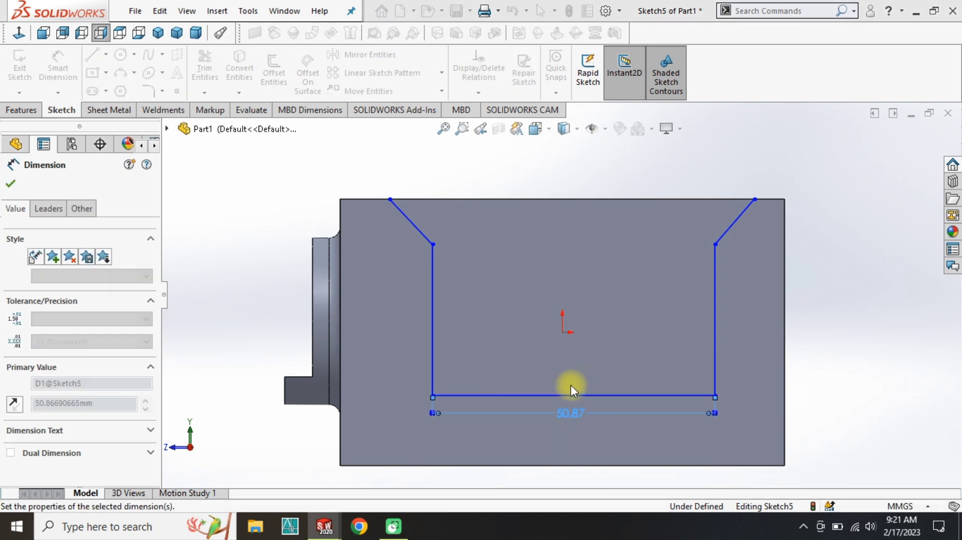
Dimension both vertical sides of the profile to 27 mm.
{"action": "left_click", "coordinate": [430, 303]}
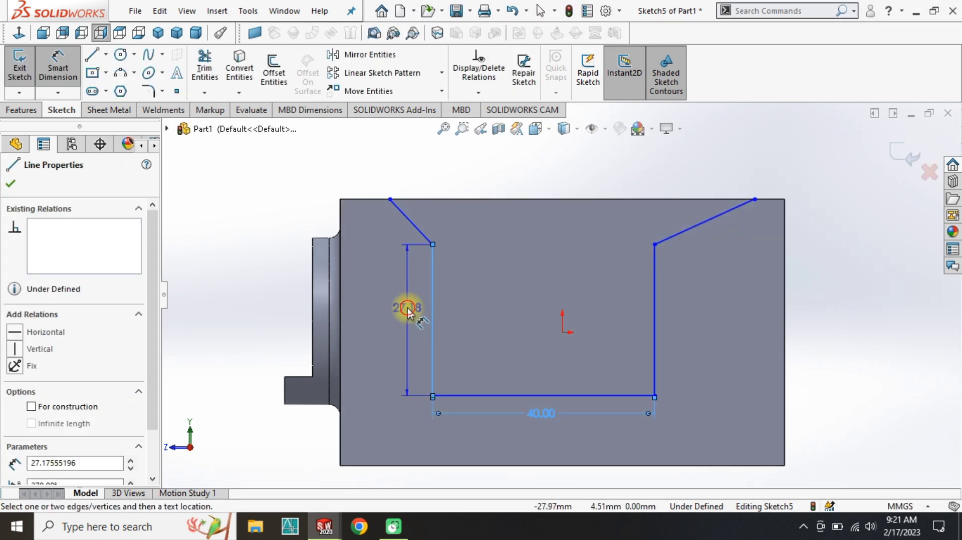
{"action": "left_click", "coordinate": [407, 308]}
{"action": "type", "text": "27"}
{"action": "key", "text": "Return"}
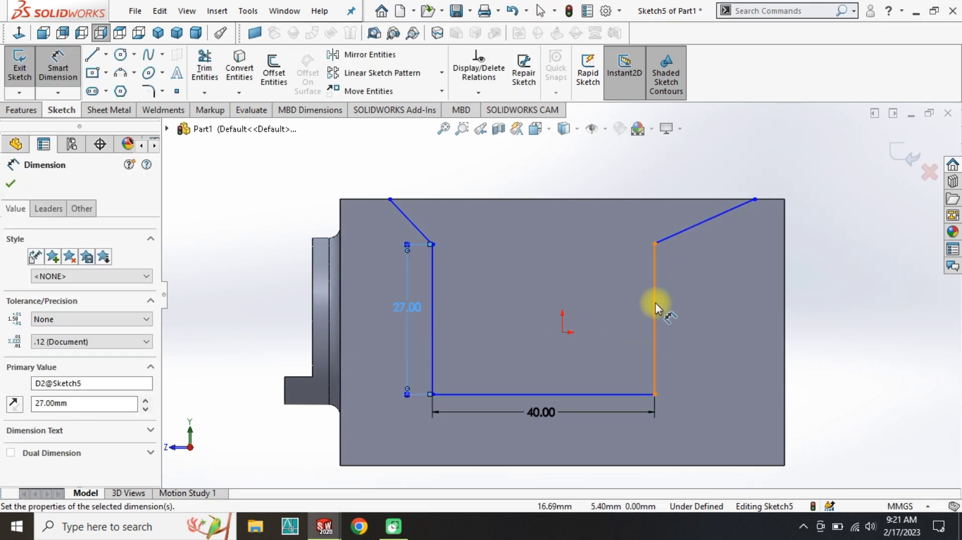
{"action": "left_click", "coordinate": [655, 305]}
{"action": "left_click", "coordinate": [677, 308]}
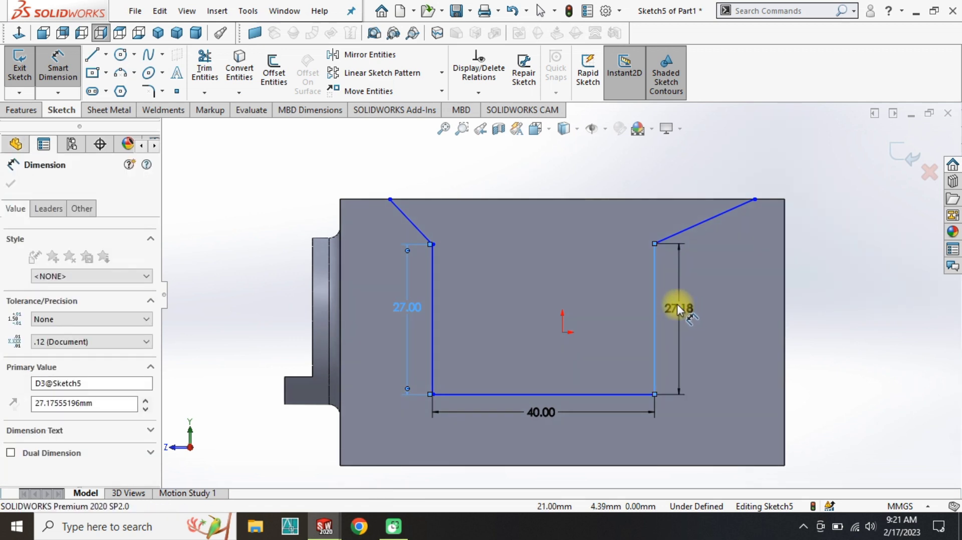
{"action": "type", "text": "27"}
{"action": "key", "text": "Return"}
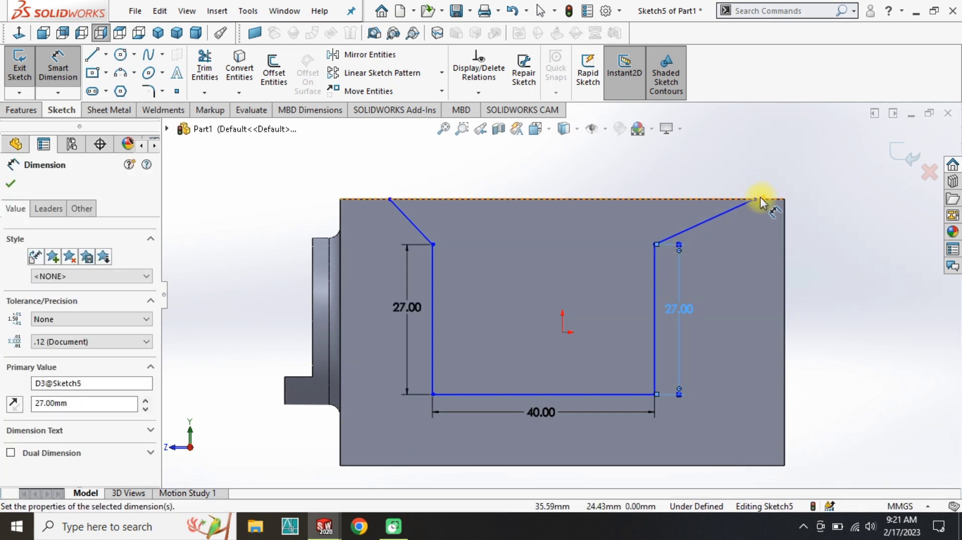
Dimension the profile's two upper endpoints 11 mm from the block's rear and front edges.
{"action": "left_click", "coordinate": [755, 199]}
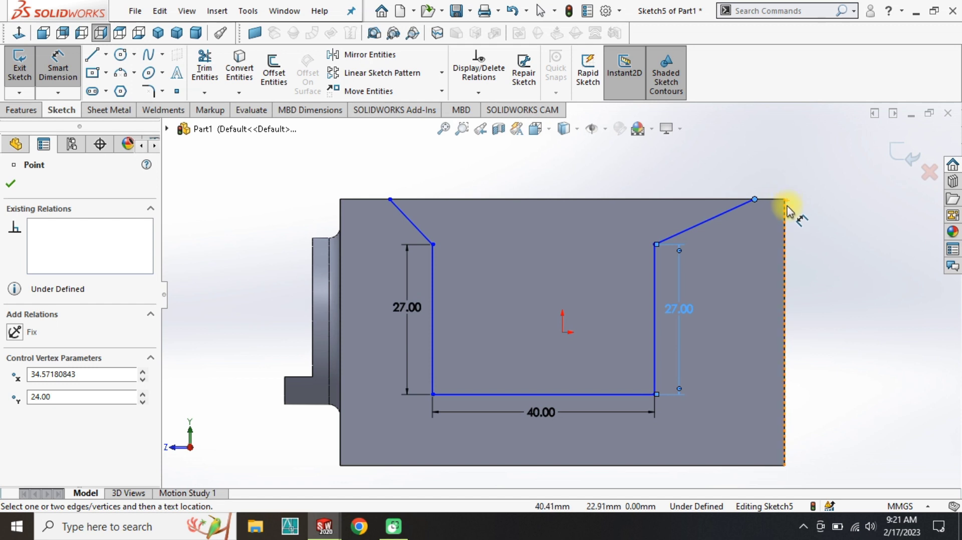
{"action": "left_click", "coordinate": [769, 188]}
{"action": "key", "text": "Return"}
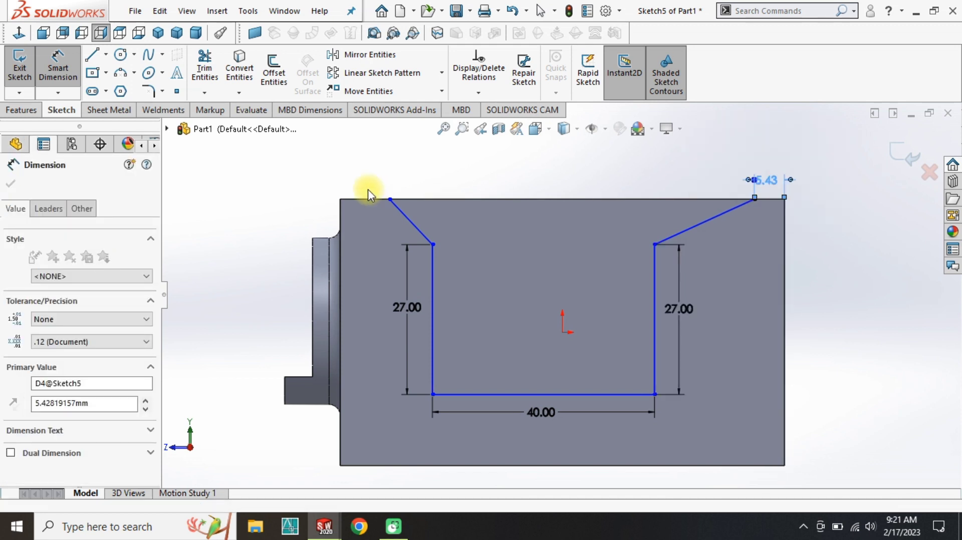
{"action": "left_click", "coordinate": [390, 199]}
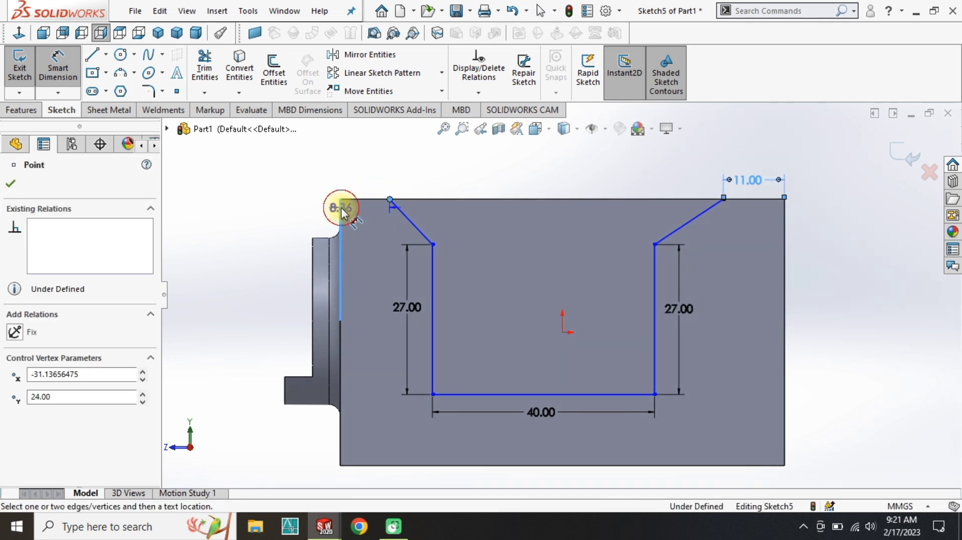
{"action": "left_click", "coordinate": [341, 211]}
{"action": "left_click", "coordinate": [359, 180]}
{"action": "type", "text": "11"}
{"action": "key", "text": "Return"}
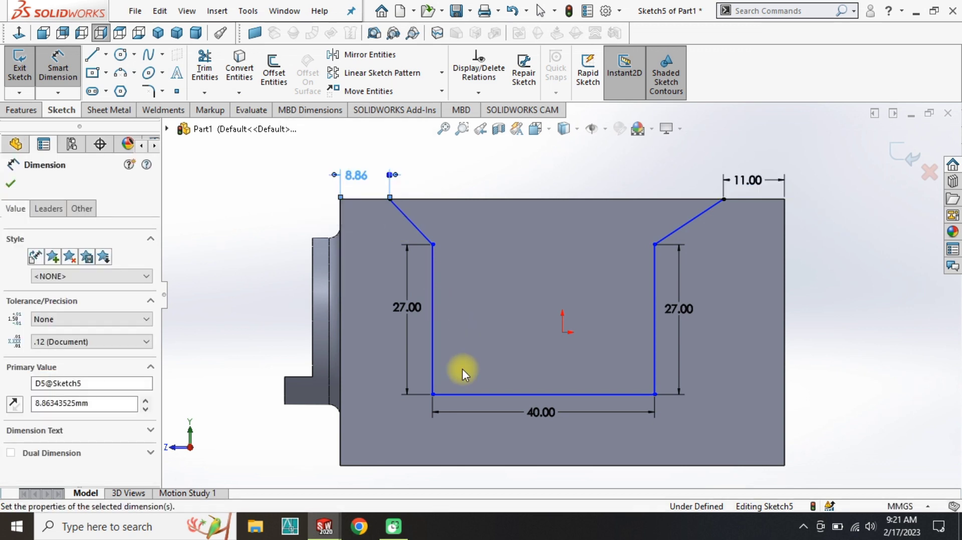
Draw a construction line from the midpoint of the profile's base line to the midpoint of the block's lower edge and make it vertical.
{"action": "key", "text": "Escape"}
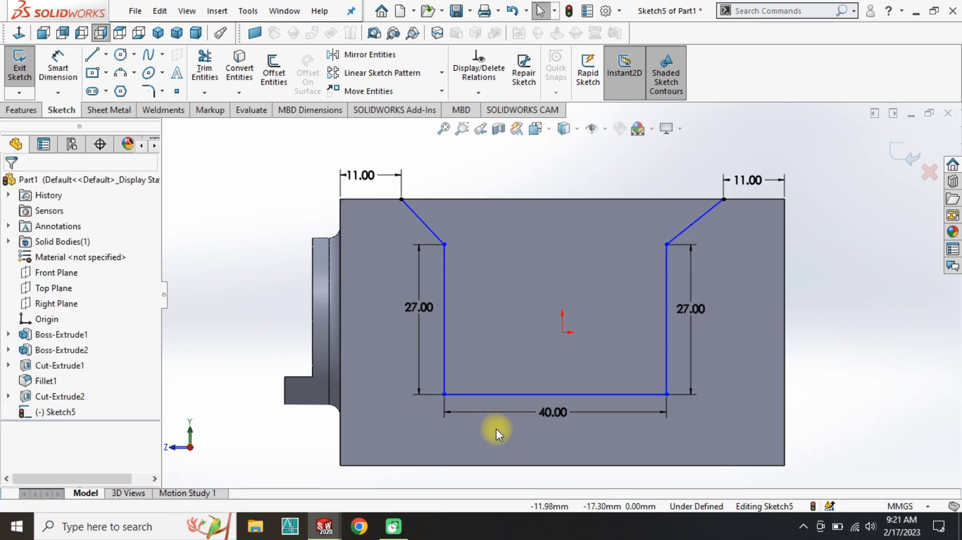
{"action": "key", "text": "l"}
{"action": "left_click", "coordinate": [54, 344]}
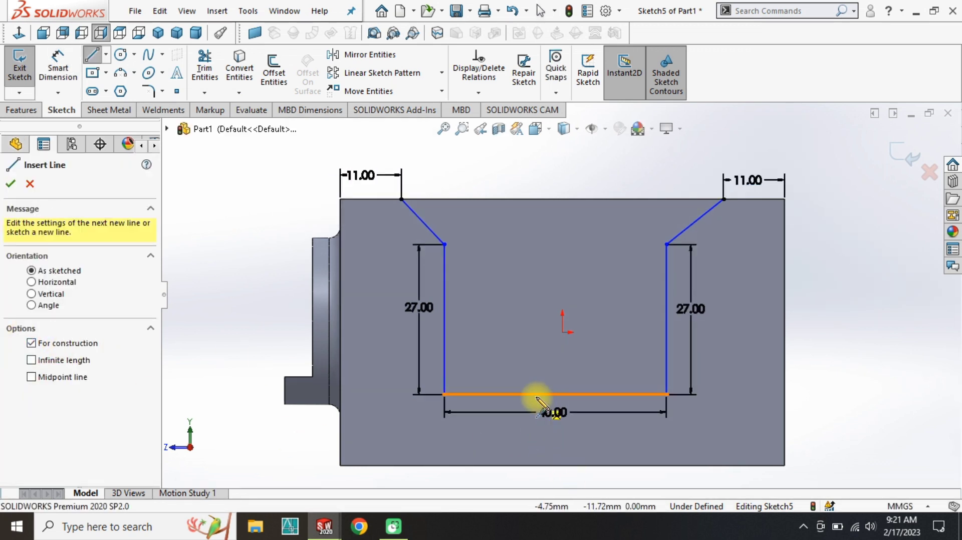
{"action": "left_click", "coordinate": [554, 394]}
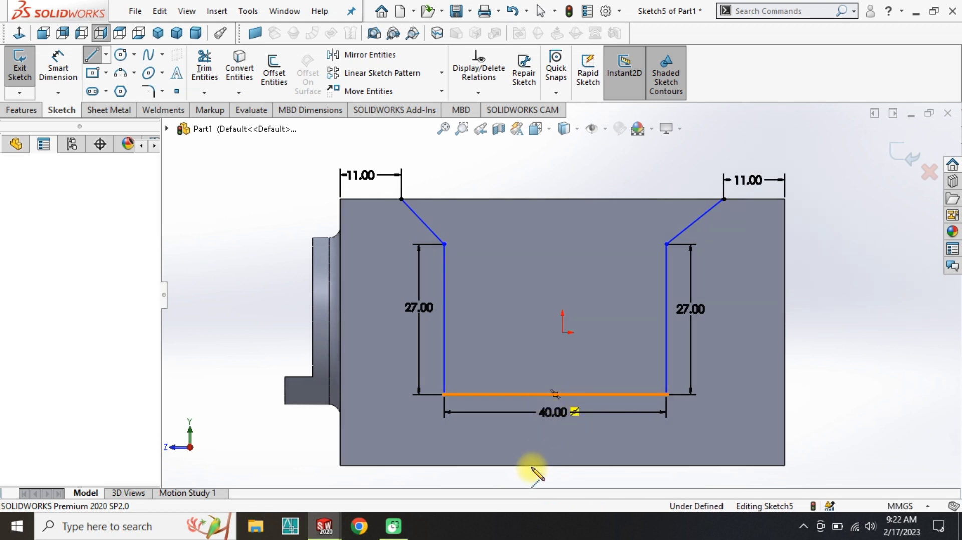
{"action": "left_click", "coordinate": [561, 464]}
{"action": "key", "text": "Escape"}
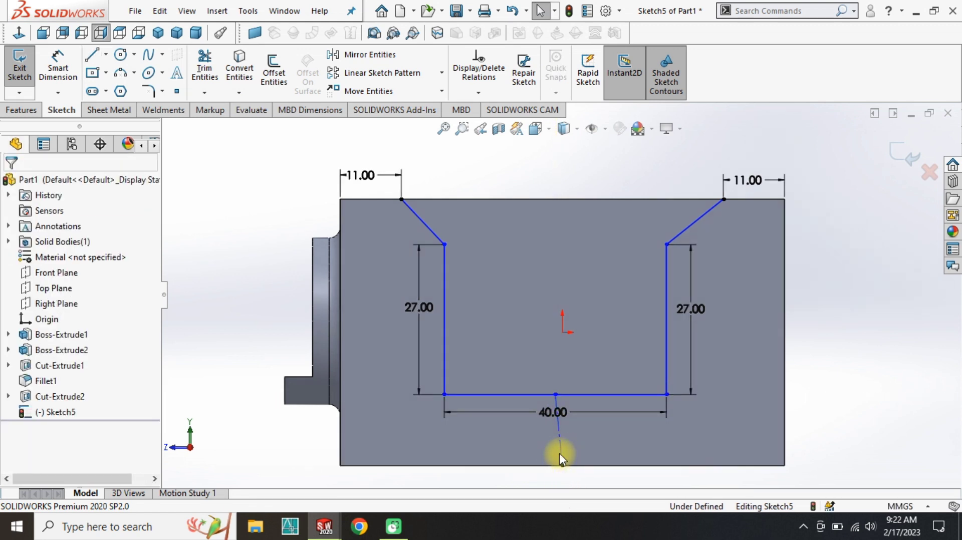
{"action": "left_click", "coordinate": [559, 454]}
{"action": "left_click", "coordinate": [621, 390]}
{"action": "key", "text": "Escape"}
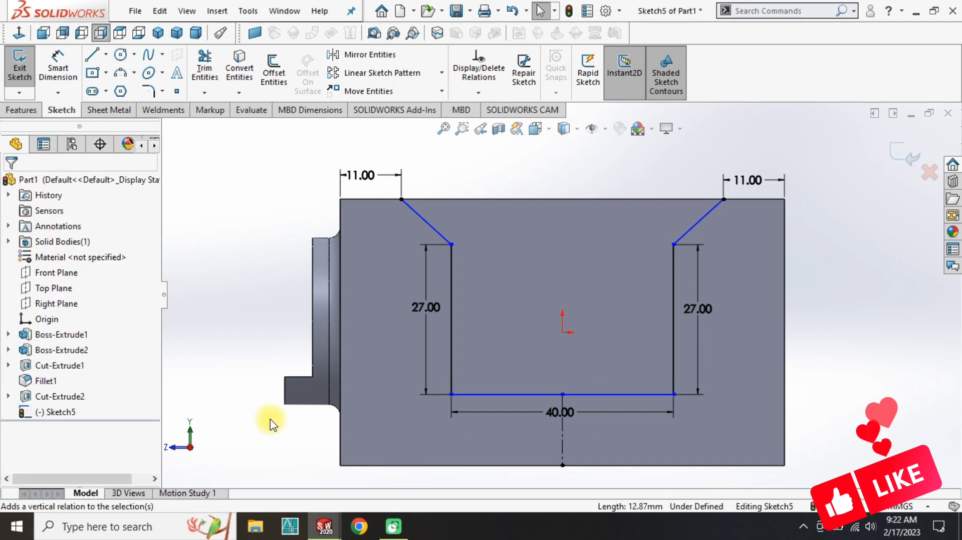
Dimension the vertical construction line to 10 mm.
{"action": "key", "text": "d"}
{"action": "left_click", "coordinate": [563, 443]}
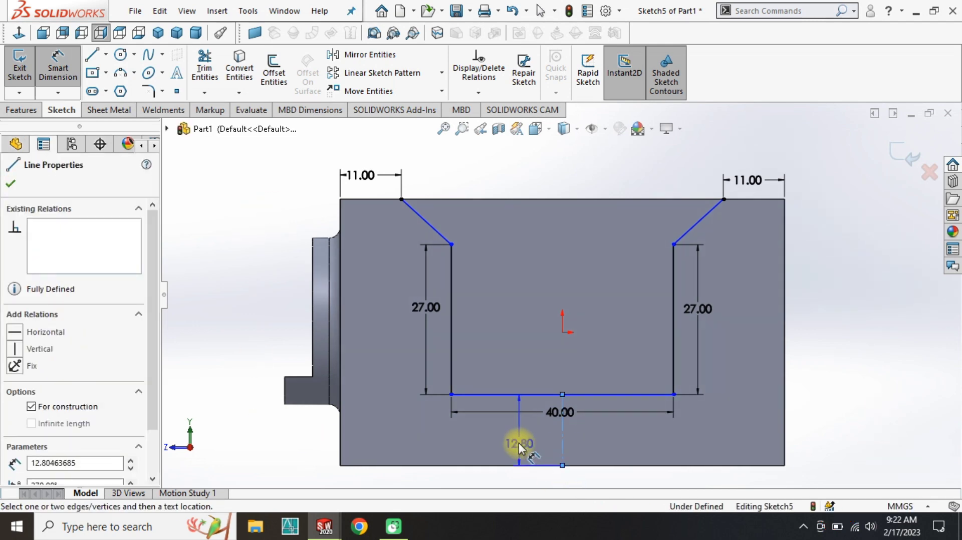
{"action": "left_click", "coordinate": [518, 442]}
{"action": "type", "text": "10"}
{"action": "key", "text": "Return"}
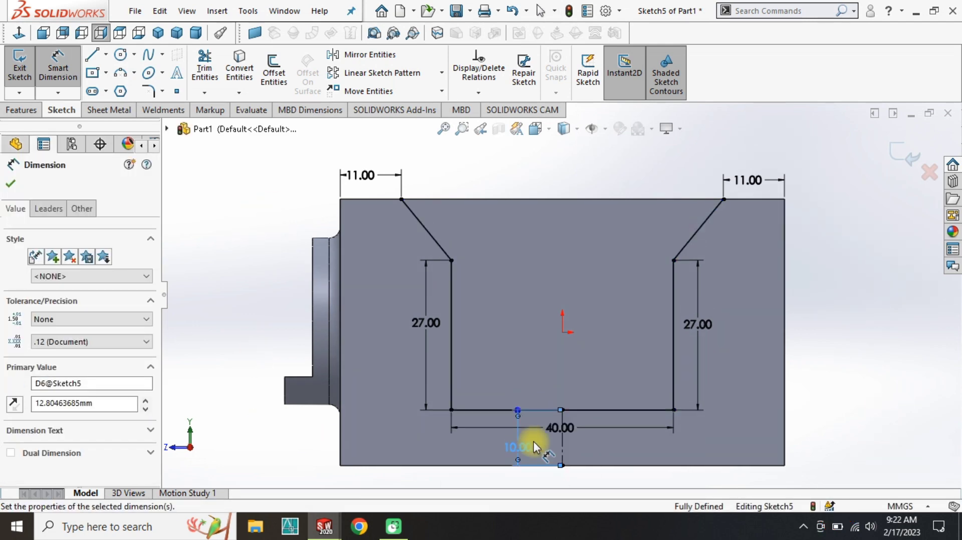
{"action": "key", "text": "Escape"}
{"action": "key", "text": "Escape"}
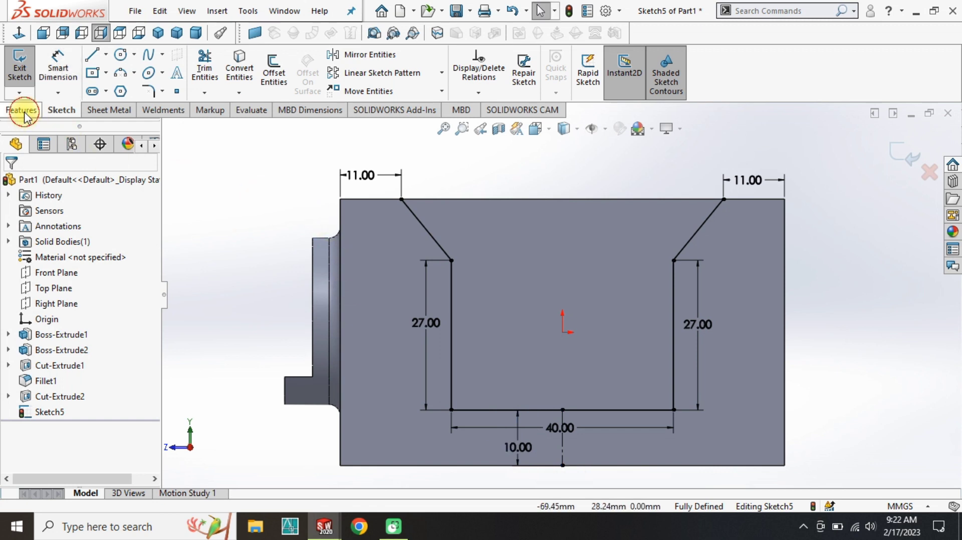
{"action": "left_click", "coordinate": [23, 111]}
{"action": "left_click", "coordinate": [208, 72]}
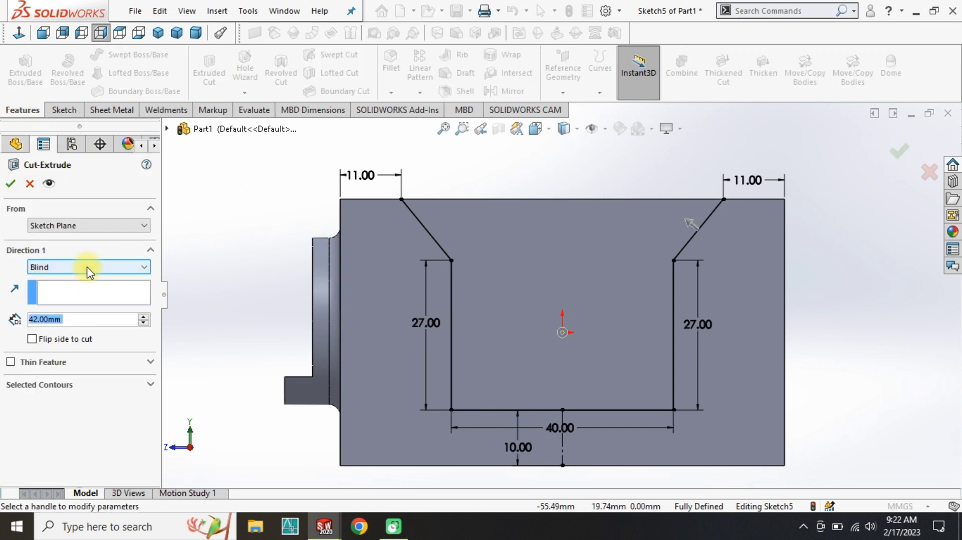
{"action": "left_click", "coordinate": [88, 267]}
{"action": "left_click", "coordinate": [85, 294]}
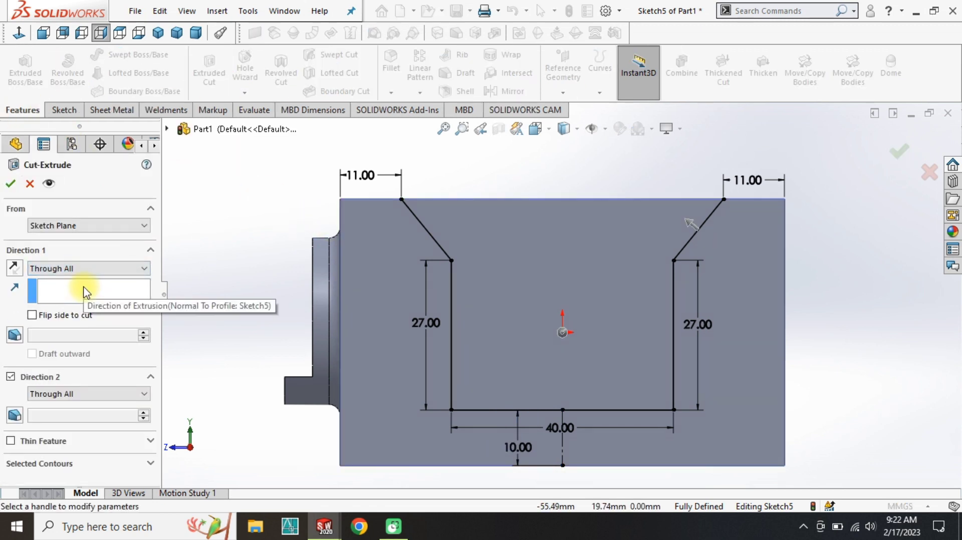
{"action": "key", "text": "Escape"}
Close the pocket profile with a line joining its two upper endpoints along the block's upper edge.
{"action": "key", "text": "l"}
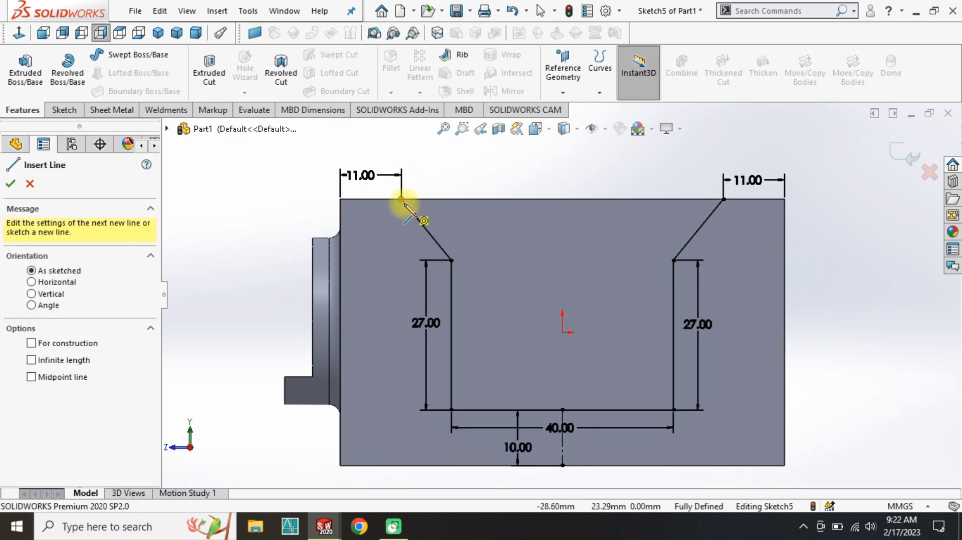
{"action": "left_click", "coordinate": [401, 199]}
{"action": "left_click", "coordinate": [724, 199]}
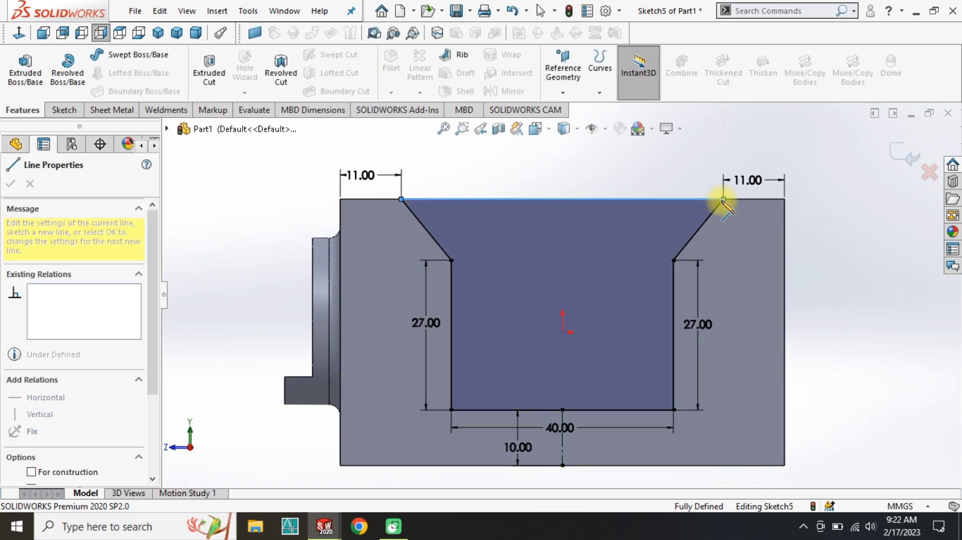
{"action": "key", "text": "Escape"}
Cut-extrude the closed pocket profile with the Through All end condition.
{"action": "left_click", "coordinate": [228, 66]}
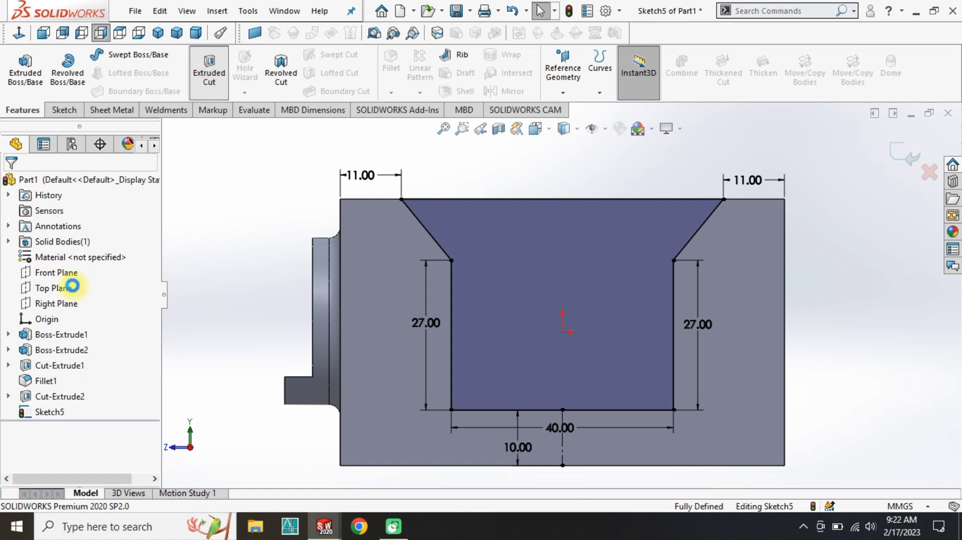
{"action": "left_click", "coordinate": [82, 272]}
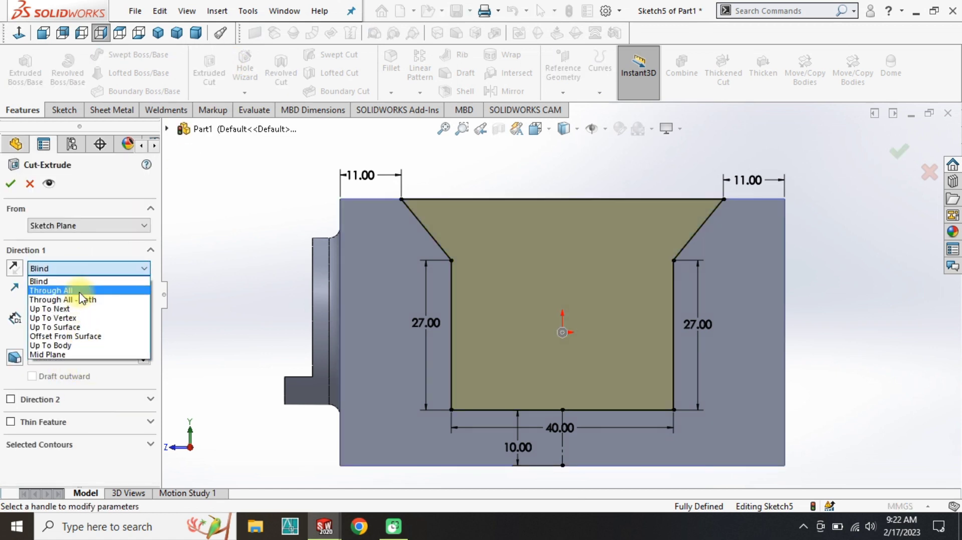
{"action": "left_click", "coordinate": [50, 292]}
{"action": "left_click", "coordinate": [244, 275]}
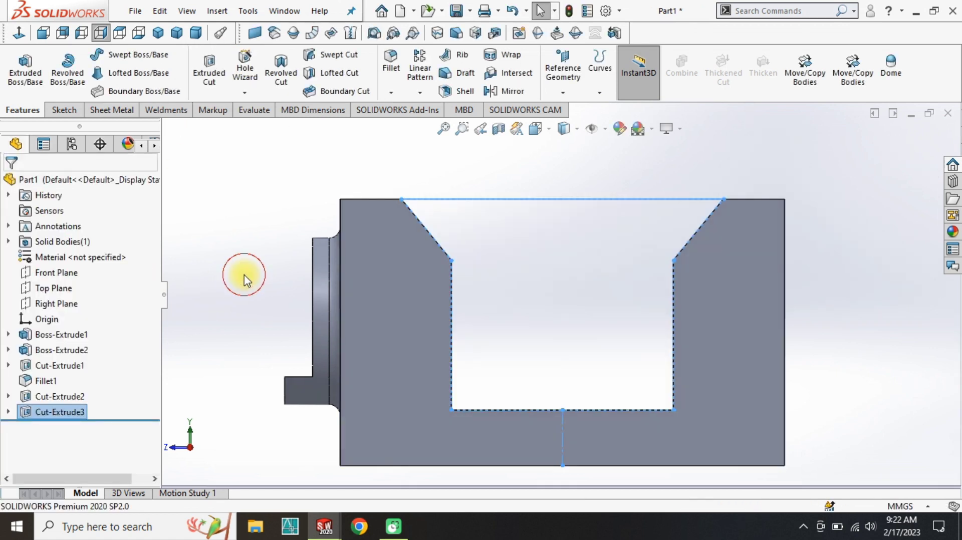
Start a sketch on the block's end face opposite the round boss.
{"action": "scroll", "coordinate": [481, 376], "scroll_direction": "up", "scroll_amount": 2}
{"action": "scroll", "coordinate": [537, 381], "scroll_direction": "down", "scroll_amount": 1}
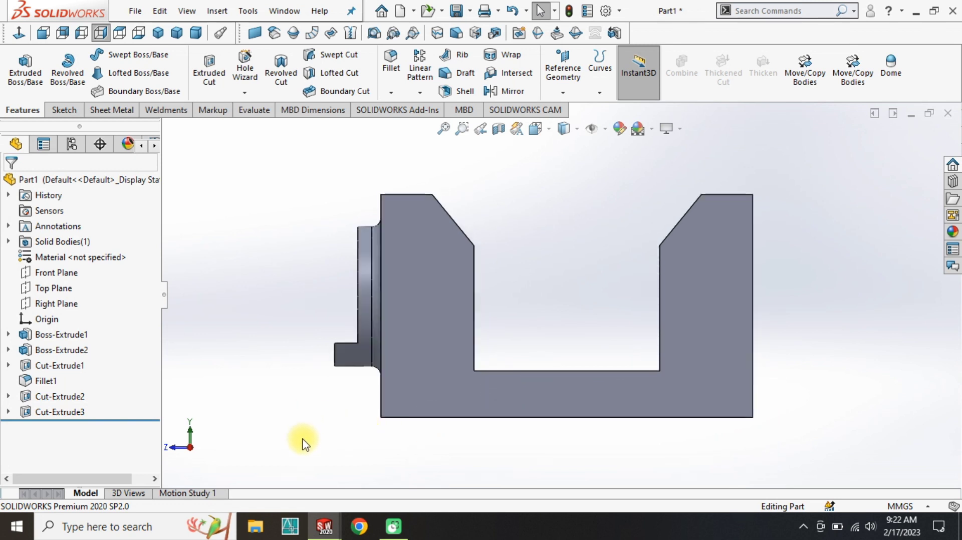
{"action": "mouse_move", "coordinate": [605, 374]}
{"action": "middle_mouse_down"}
{"action": "mouse_move", "coordinate": [568, 381]}
{"action": "mouse_move", "coordinate": [579, 369]}
{"action": "middle_mouse_up"}
{"action": "left_click", "coordinate": [579, 369]}
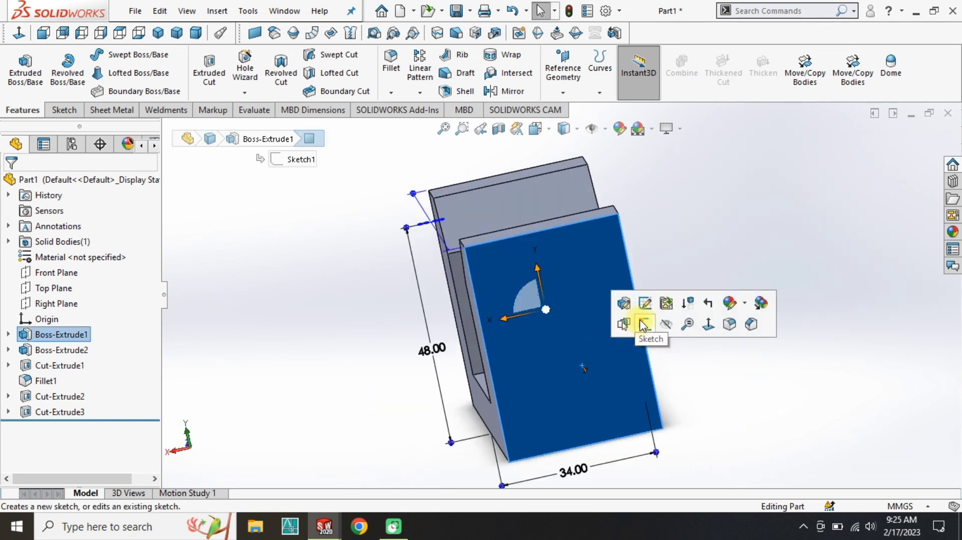
{"action": "left_click", "coordinate": [643, 385]}
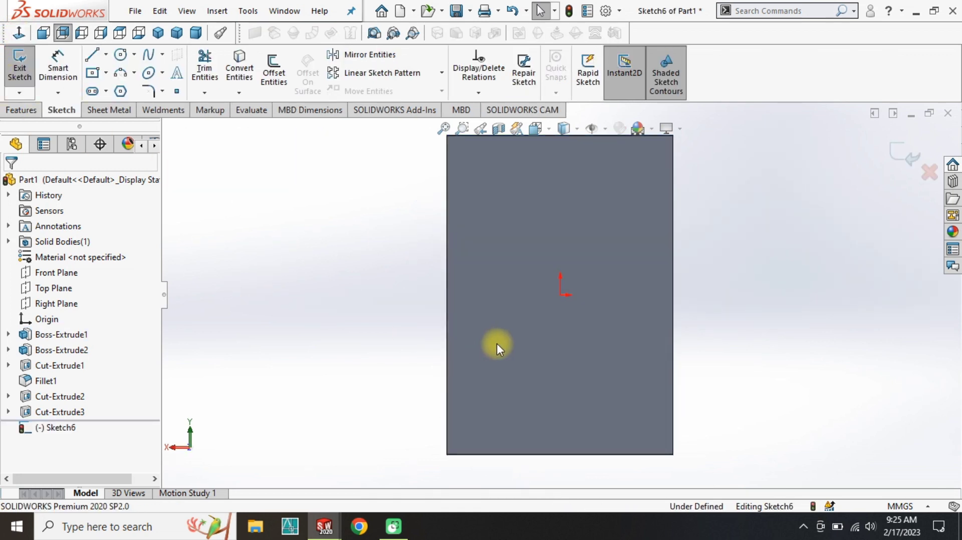
Draw a vertical construction line of infinite length through the origin.
{"action": "left_click", "coordinate": [92, 56]}
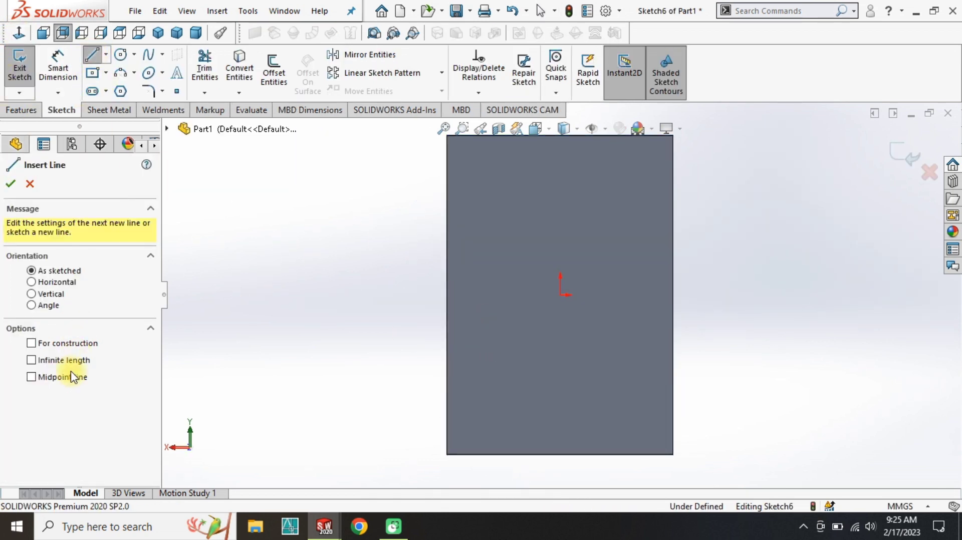
{"action": "left_click", "coordinate": [59, 345]}
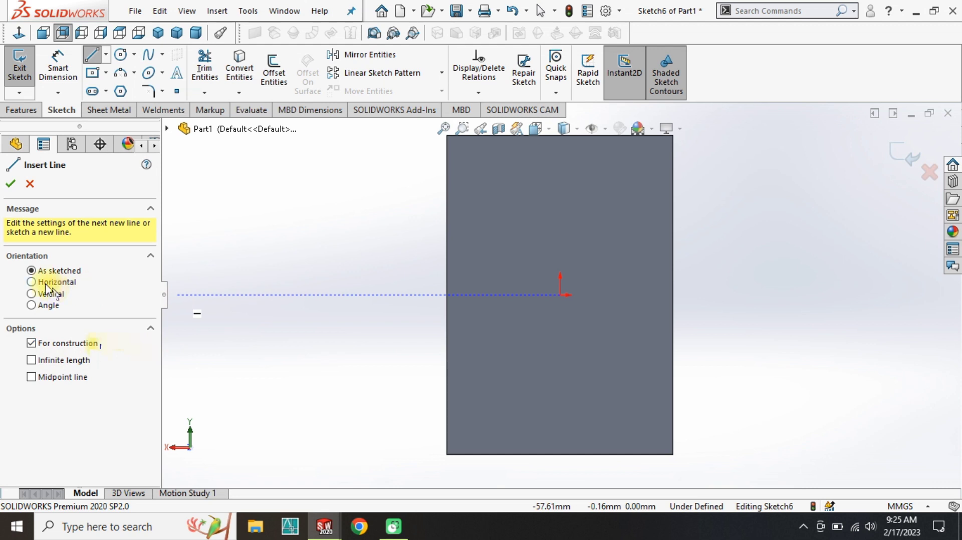
{"action": "scroll", "coordinate": [541, 223], "scroll_direction": "up", "scroll_amount": 1}
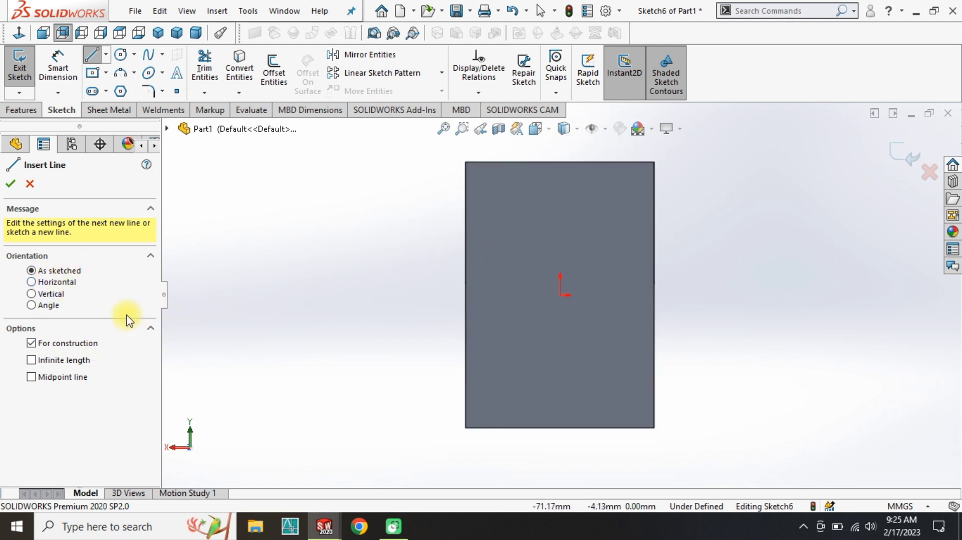
{"action": "left_click", "coordinate": [50, 294]}
{"action": "left_click", "coordinate": [81, 360]}
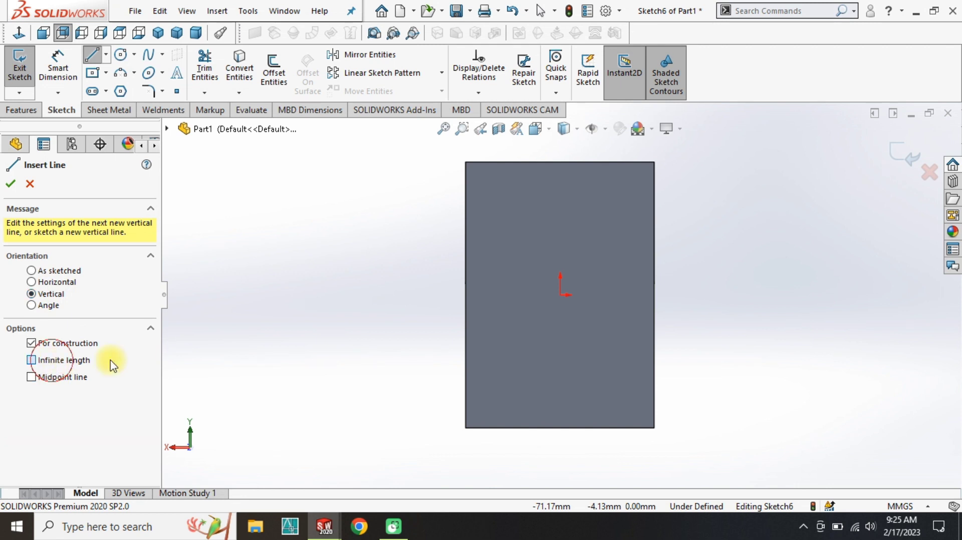
{"action": "left_click", "coordinate": [562, 300]}
{"action": "key", "text": "Escape"}
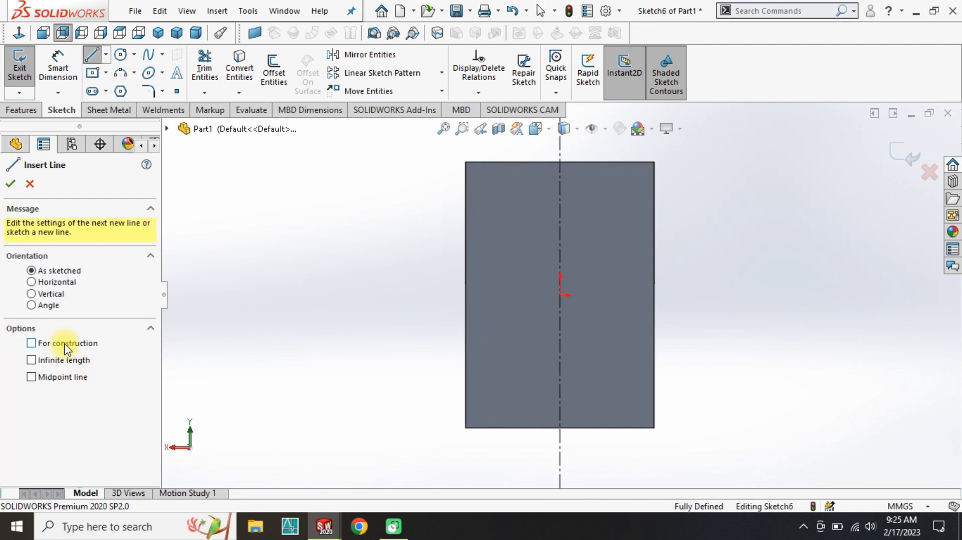
Draw a horizontal construction line about 34 mm long from the vertical centreline below the origin to beyond the block's side.
{"action": "left_click", "coordinate": [67, 347]}
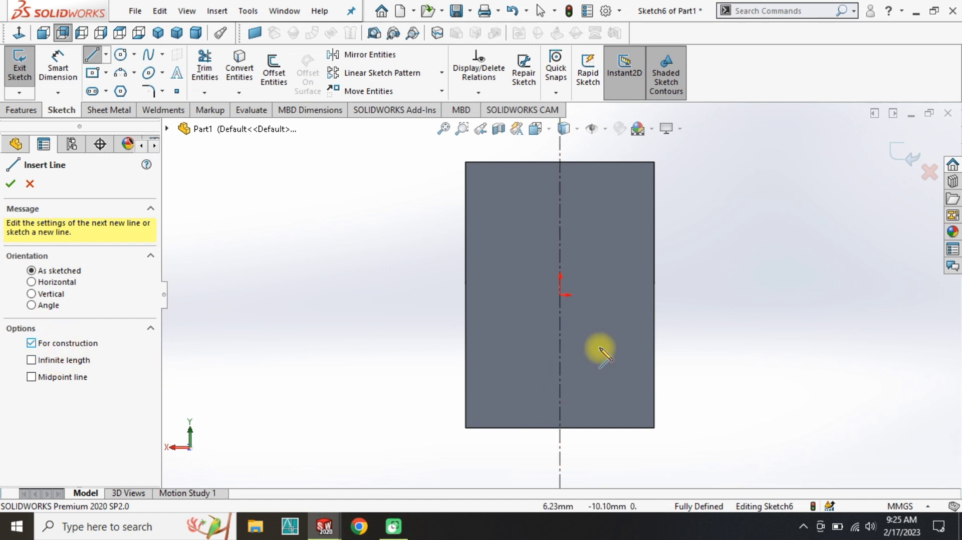
{"action": "left_click", "coordinate": [560, 313]}
{"action": "left_click", "coordinate": [747, 313]}
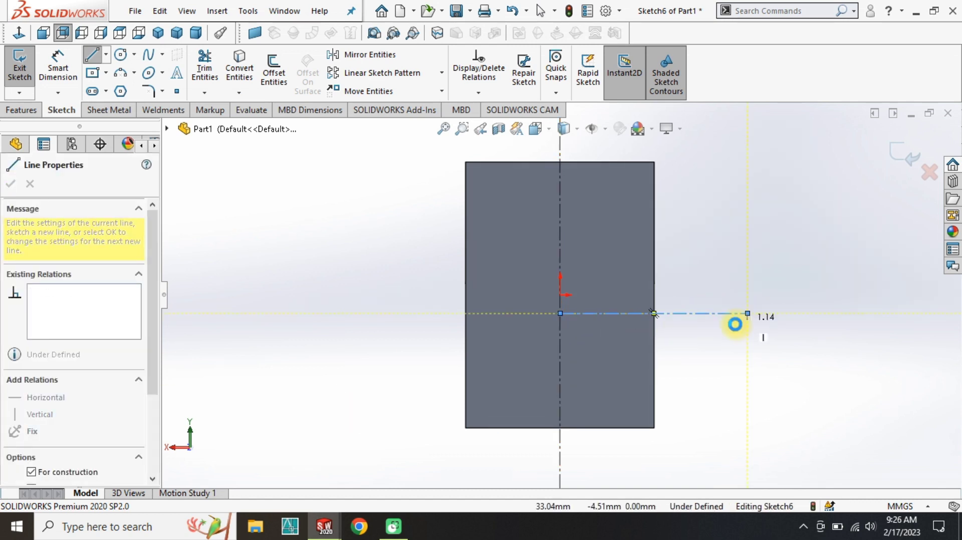
{"action": "key", "text": "Escape"}
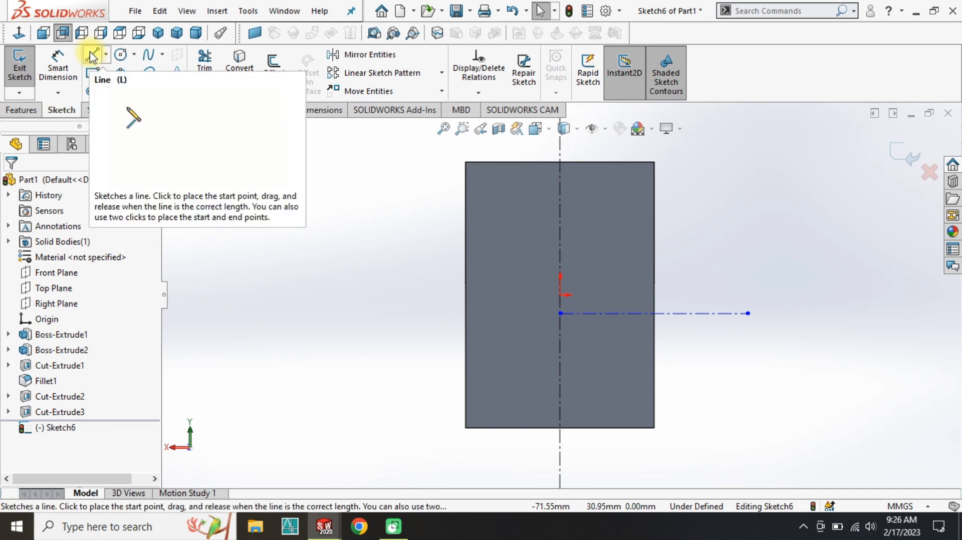
Dimension the horizontal construction line's length to 27 mm.
{"action": "scroll", "coordinate": [691, 312], "scroll_direction": "down", "scroll_amount": 3}
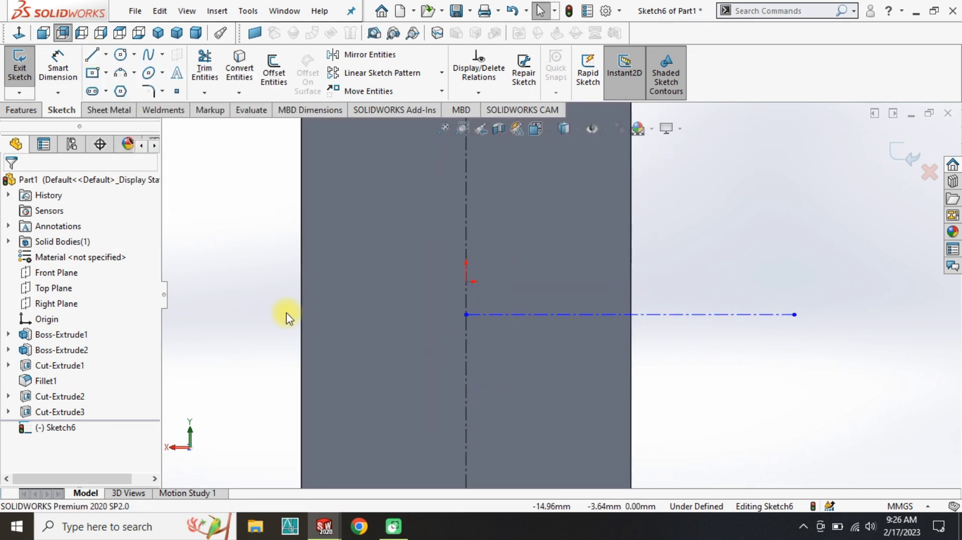
{"action": "left_click", "coordinate": [58, 70]}
{"action": "left_click", "coordinate": [557, 315]}
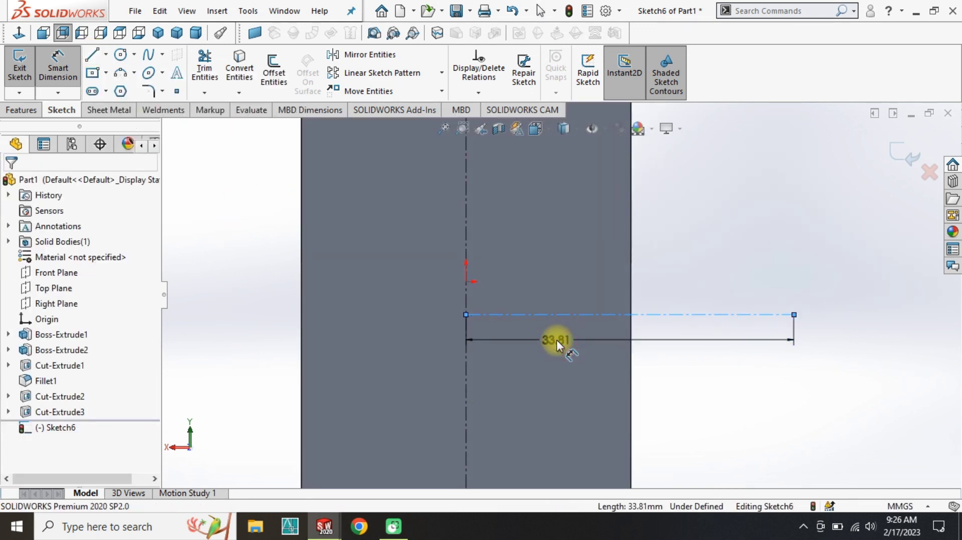
{"action": "left_click", "coordinate": [557, 339]}
{"action": "type", "text": "27"}
{"action": "key", "text": "Return"}
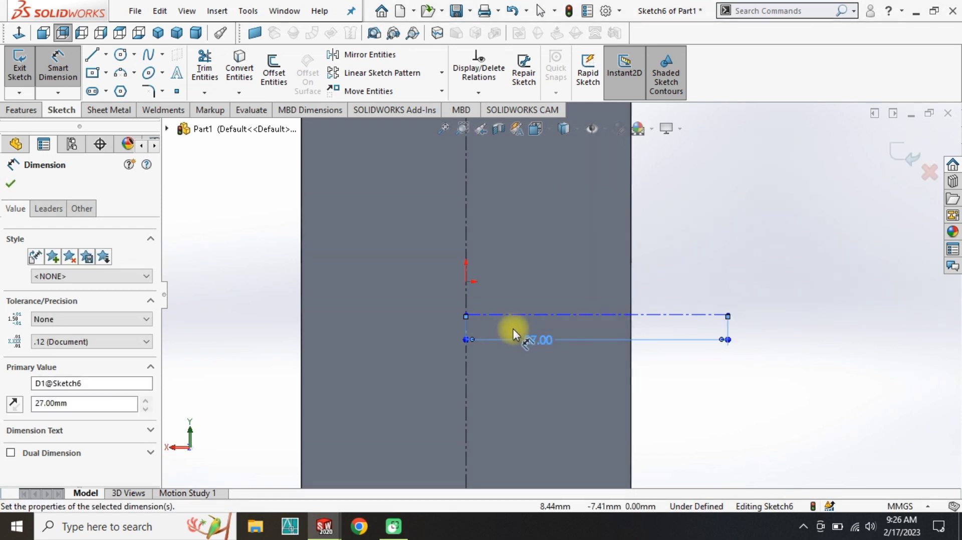
Dimension the horizontal construction line 7 mm below the origin.
{"action": "left_click", "coordinate": [473, 303]}
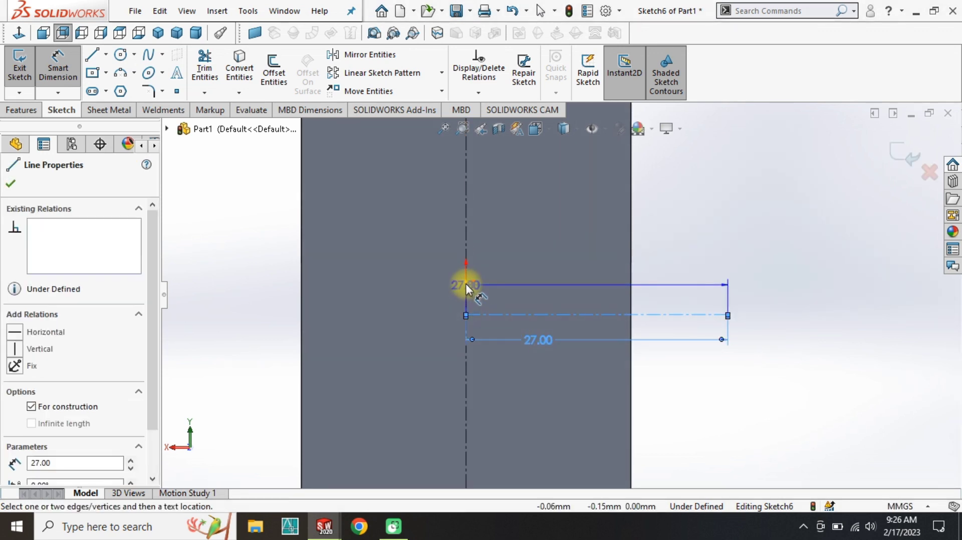
{"action": "left_click", "coordinate": [465, 282]}
{"action": "left_click", "coordinate": [433, 295]}
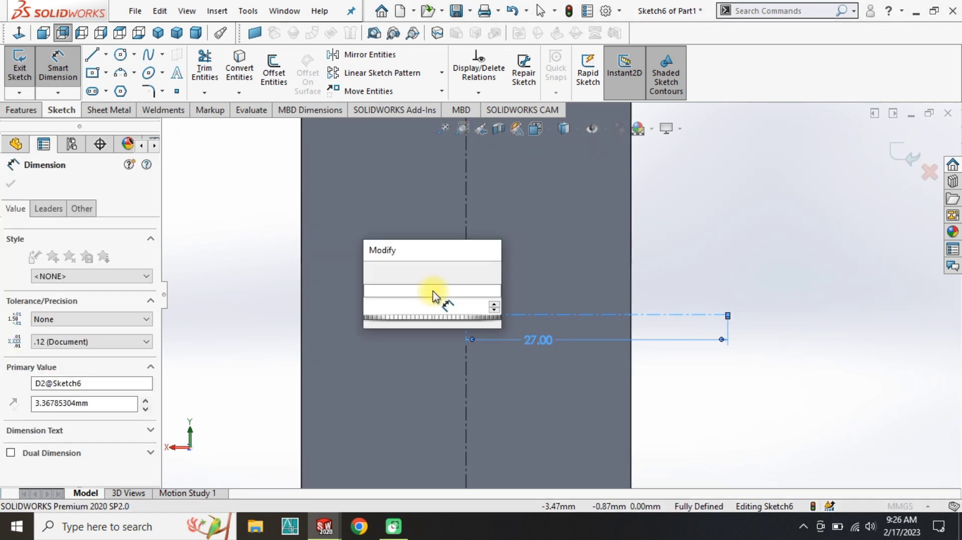
{"action": "type", "text": "7"}
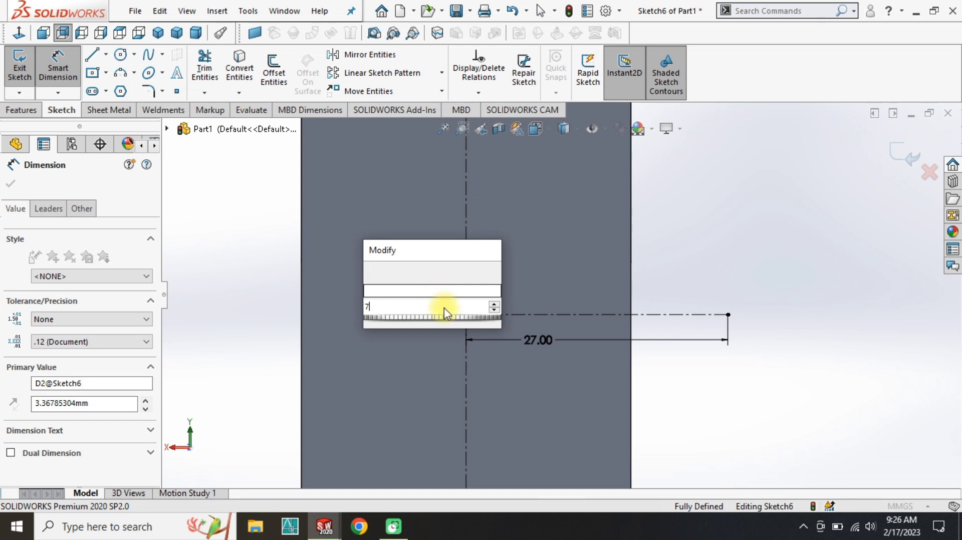
{"action": "key", "text": "Return"}
{"action": "key", "text": "Escape"}
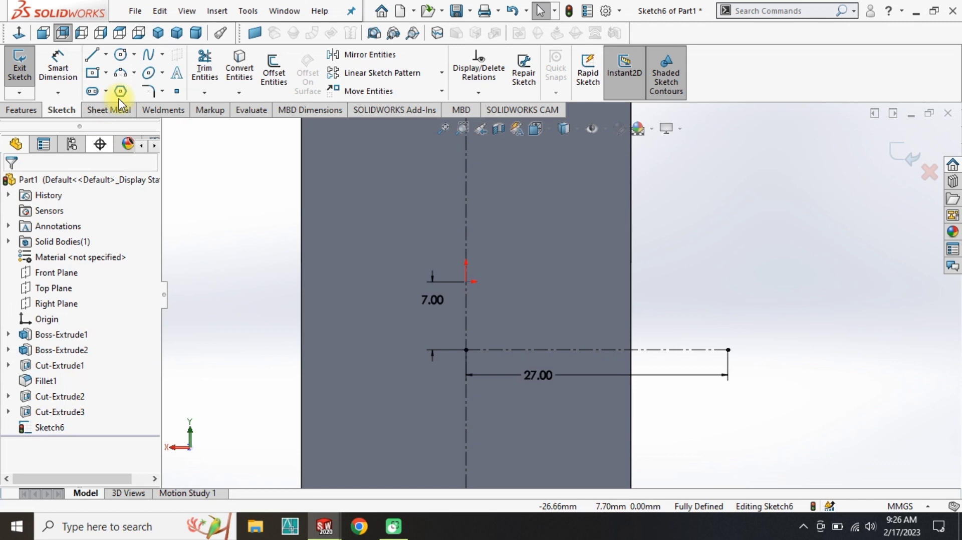
Sketch a circle centred on the outer end of the horizontal construction line and dimension its diameter to 9 mm.
{"action": "left_click", "coordinate": [120, 93]}
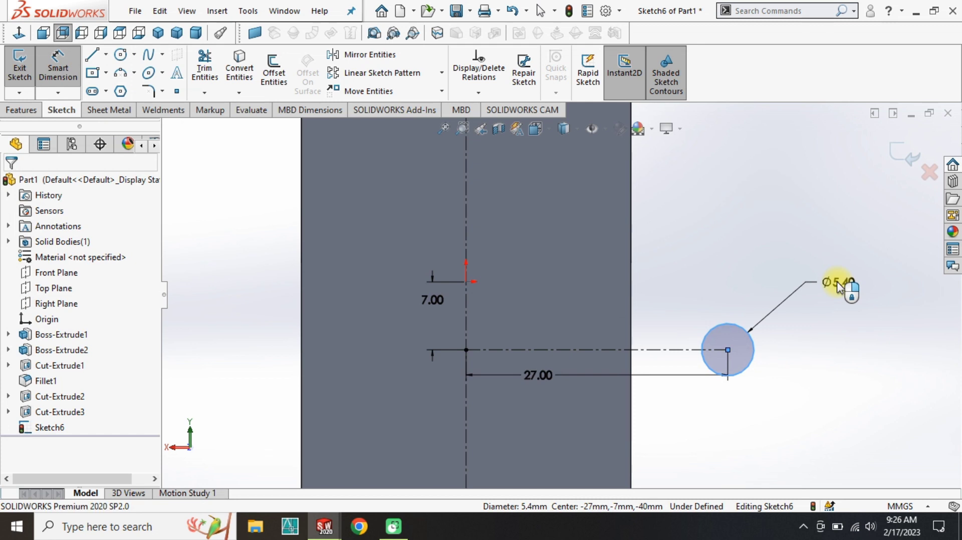
{"action": "left_click", "coordinate": [837, 286]}
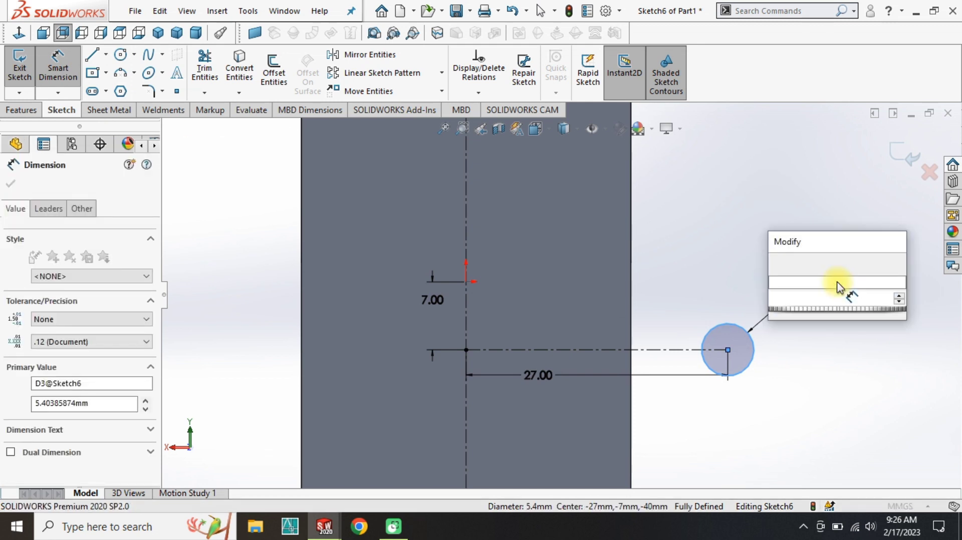
{"action": "type", "text": "9"}
{"action": "key", "text": "Return"}
Offset the 9 mm circle outward by 4 mm.
{"action": "left_click", "coordinate": [273, 70]}
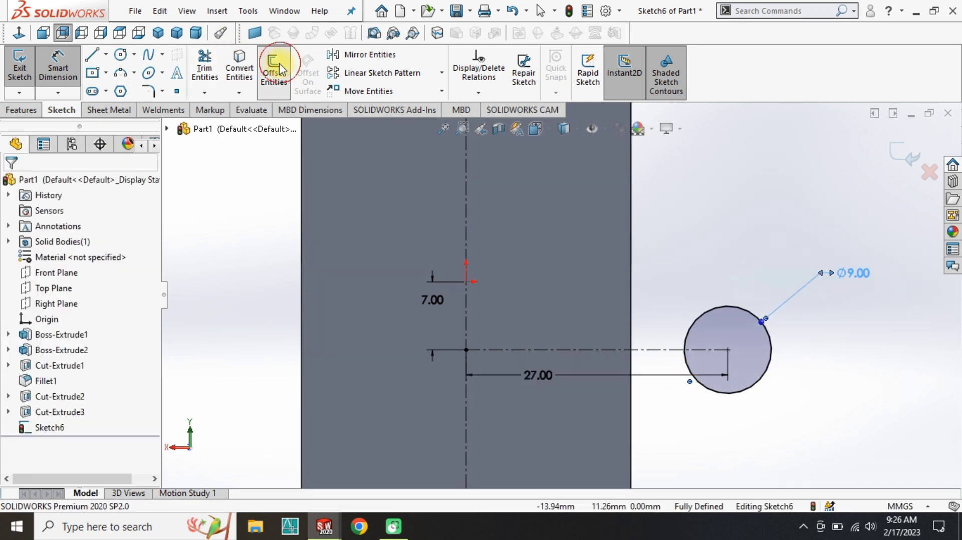
{"action": "type", "text": "4"}
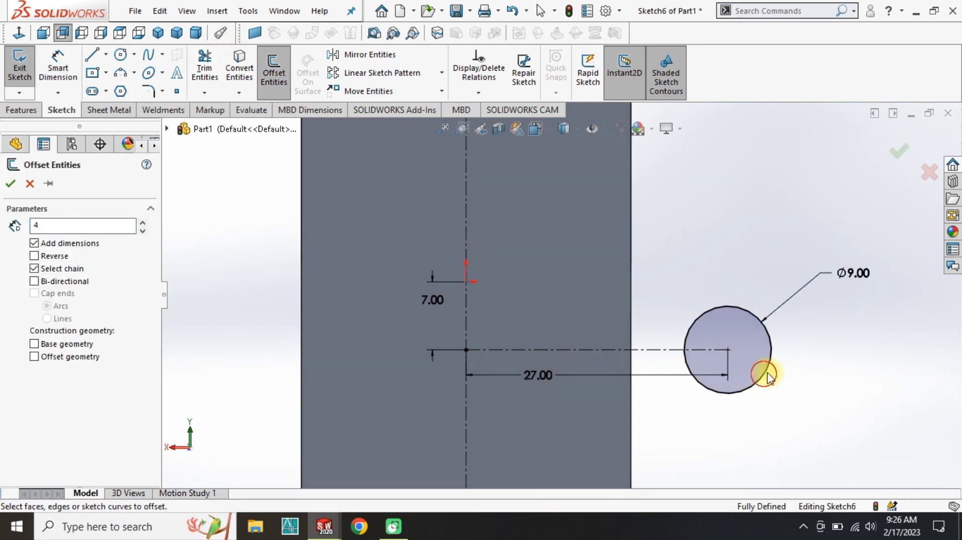
{"action": "left_click", "coordinate": [765, 373]}
{"action": "left_click", "coordinate": [811, 364]}
Draw a horizontal line about 20 mm long from the vertical centreline below the block, continuing with a slanted line up to the outer circle.
{"action": "scroll", "coordinate": [660, 280], "scroll_direction": "up", "scroll_amount": 2}
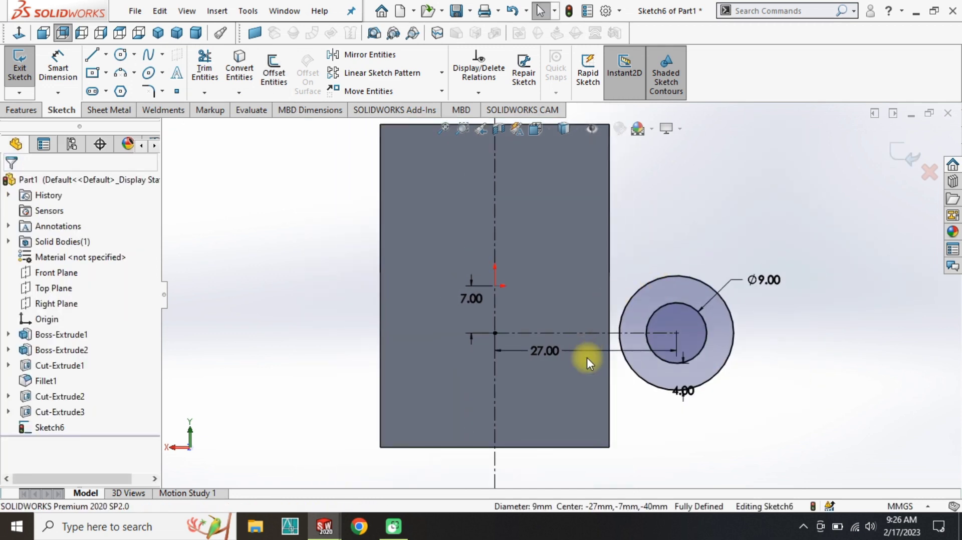
{"action": "scroll", "coordinate": [580, 375], "scroll_direction": "up", "scroll_amount": 3}
{"action": "scroll", "coordinate": [575, 392], "scroll_direction": "down", "scroll_amount": 2}
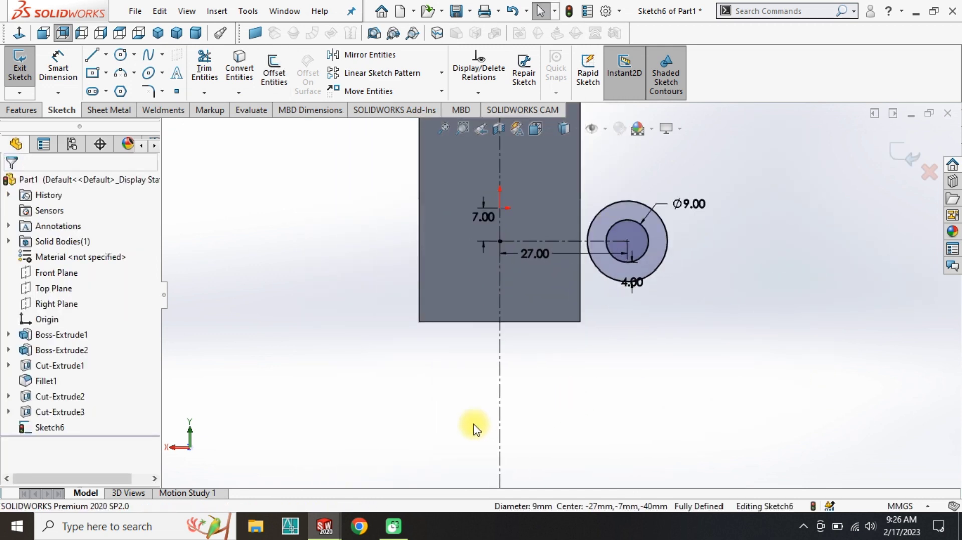
{"action": "key", "text": "l"}
{"action": "left_click", "coordinate": [500, 396]}
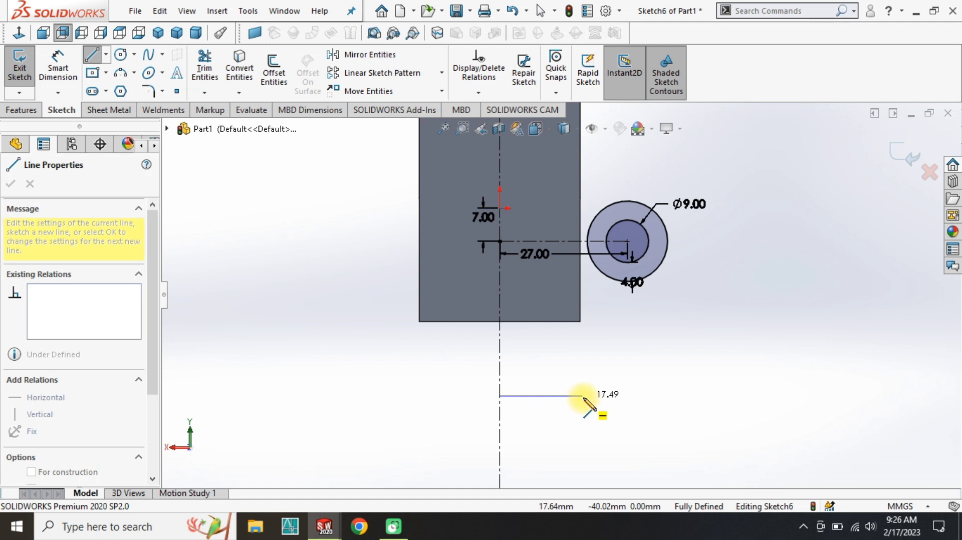
{"action": "left_click", "coordinate": [593, 396]}
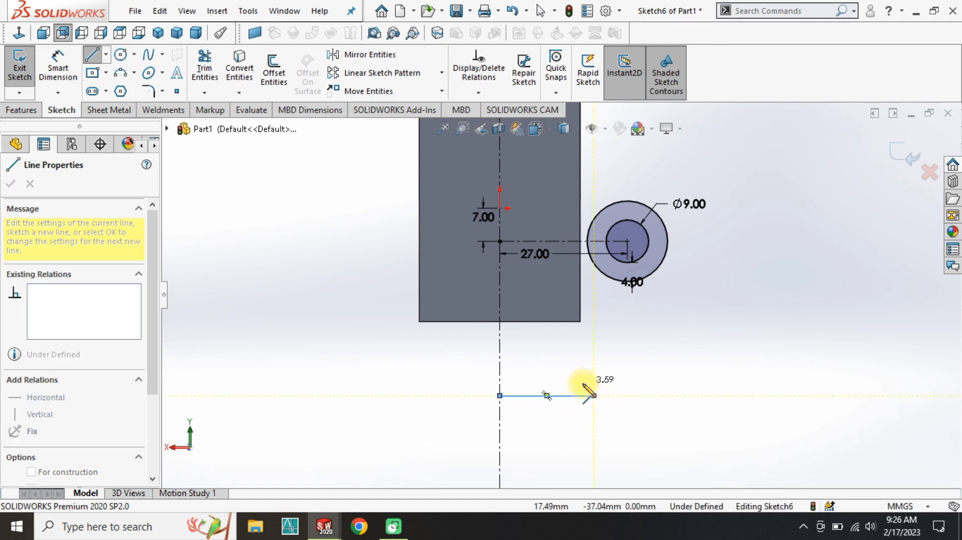
{"action": "left_click", "coordinate": [663, 262]}
{"action": "key", "text": "Escape"}
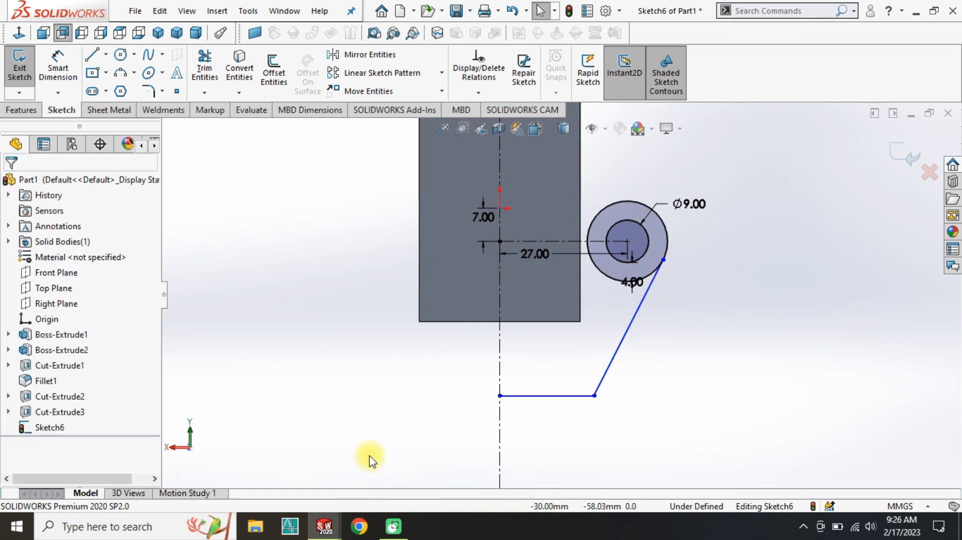
Draw a slanted line about 14 mm long from the top of the outer circle to the block's side edge.
{"action": "scroll", "coordinate": [570, 198], "scroll_direction": "down", "scroll_amount": 2}
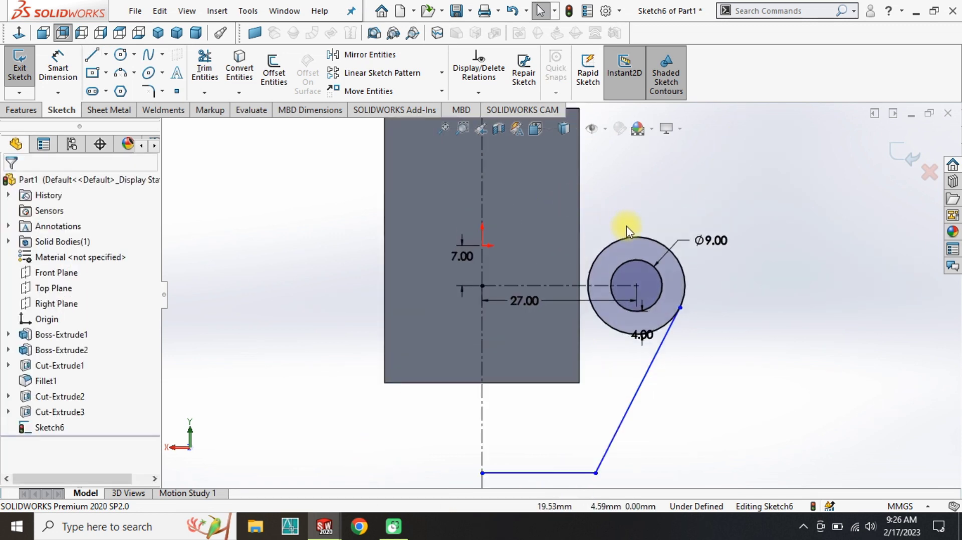
{"action": "key", "text": "l"}
{"action": "left_click", "coordinate": [647, 238]}
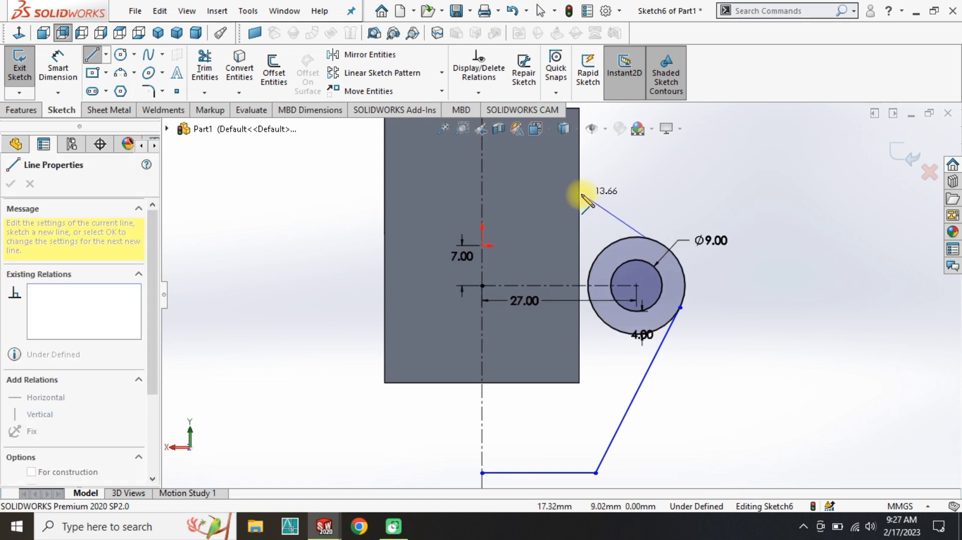
{"action": "left_click", "coordinate": [580, 199]}
{"action": "key", "text": "Escape"}
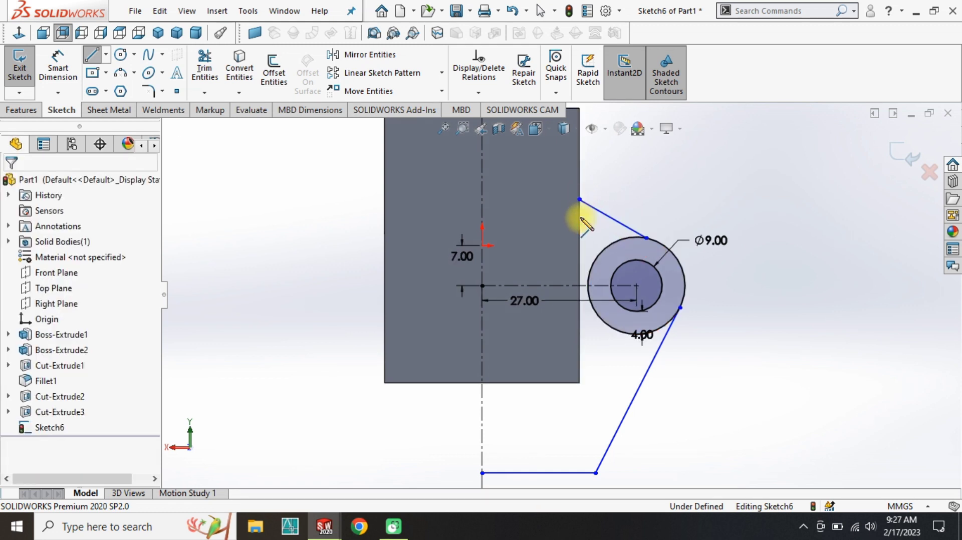
Dimension the upper slanted line's endpoint on the block's side edge 6 mm above the origin.
{"action": "right_click_drag", "start_coordinate": [313, 383], "coordinate": [315, 316]}
{"action": "scroll", "coordinate": [594, 194], "scroll_direction": "down", "scroll_amount": 4}
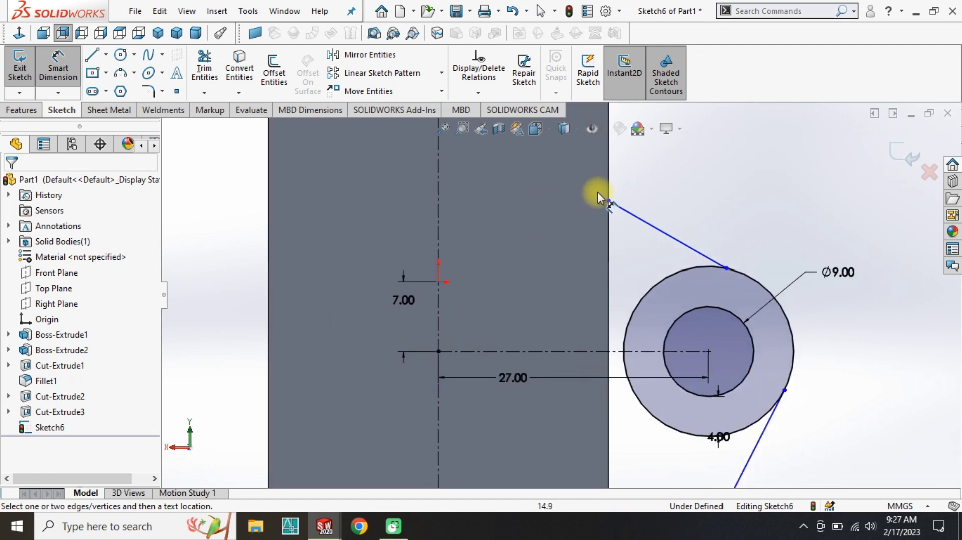
{"action": "left_click", "coordinate": [620, 203]}
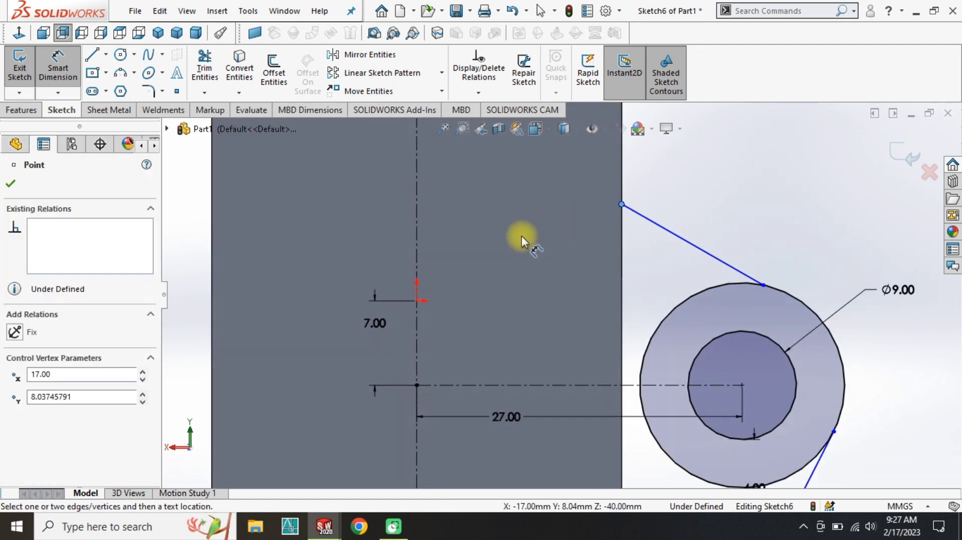
{"action": "left_click", "coordinate": [416, 300]}
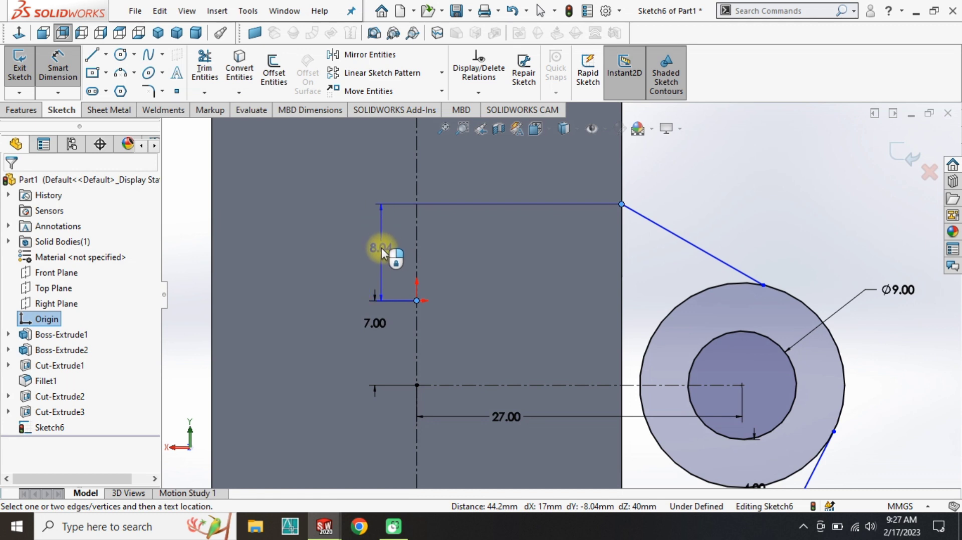
{"action": "left_click", "coordinate": [381, 247]}
{"action": "type", "text": "6"}
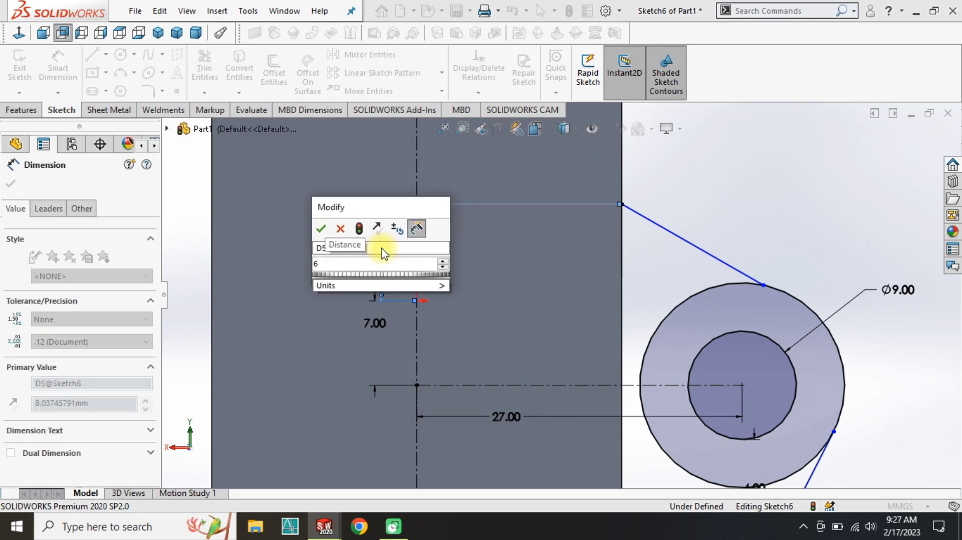
{"action": "key", "text": "Return"}
Dimension the length of the horizontal line below the block to 10 mm.
{"action": "scroll", "coordinate": [591, 326], "scroll_direction": "up", "scroll_amount": 5}
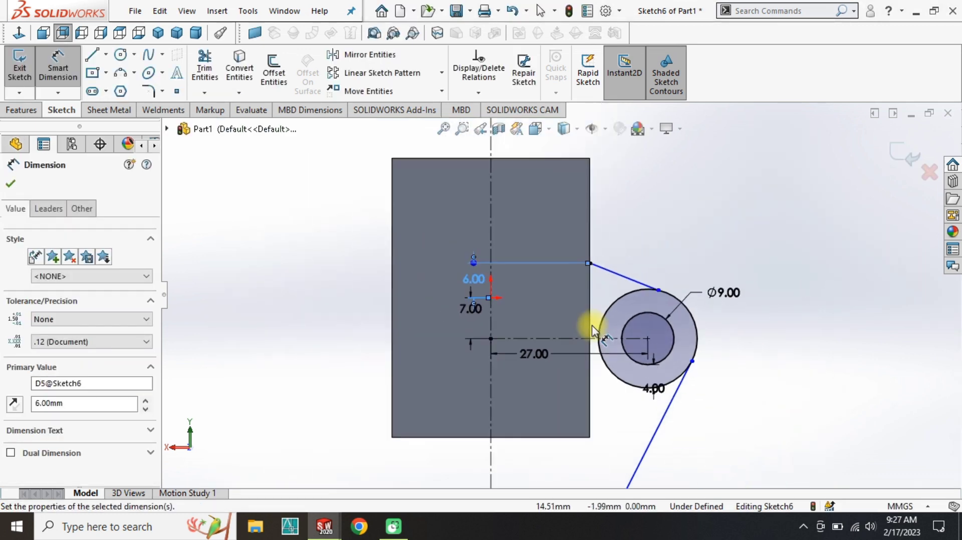
{"action": "scroll", "coordinate": [548, 341], "scroll_direction": "down", "scroll_amount": 6}
{"action": "key", "text": "Escape"}
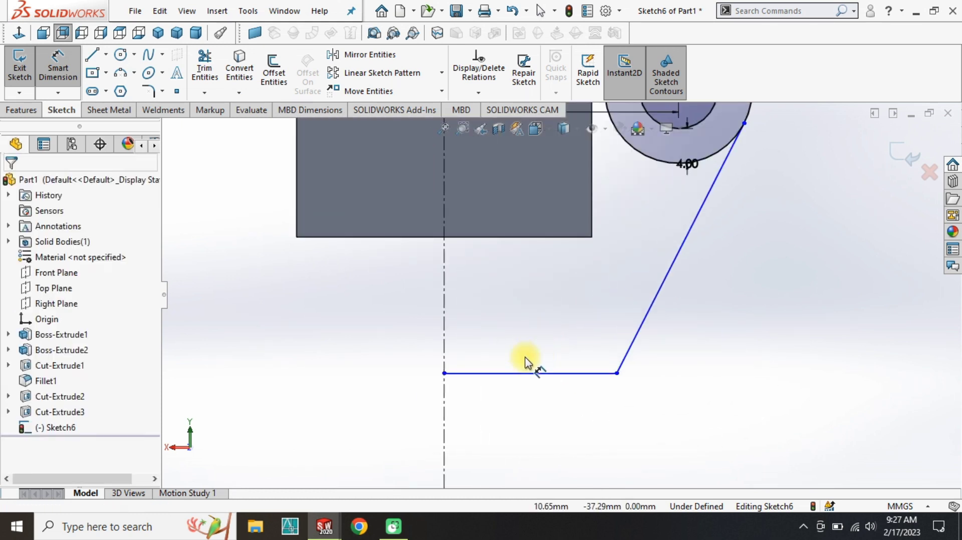
{"action": "right_click_drag", "start_coordinate": [332, 464], "coordinate": [350, 346]}
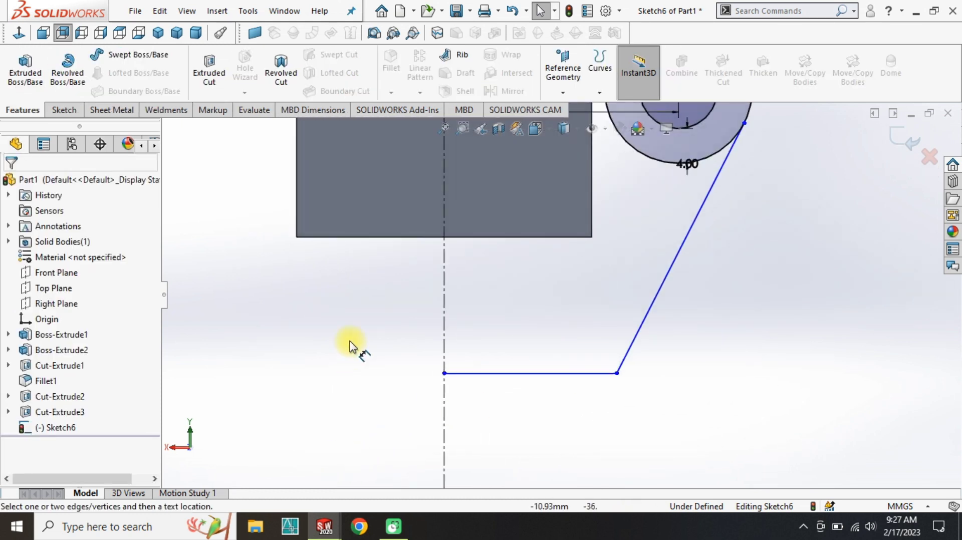
{"action": "left_click", "coordinate": [492, 374]}
{"action": "left_click", "coordinate": [496, 401]}
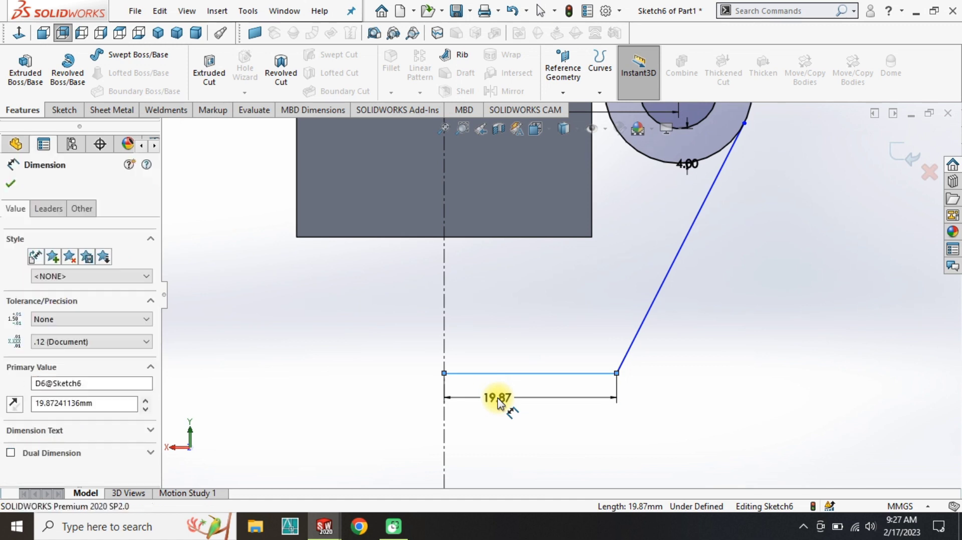
{"action": "key", "text": "Return"}
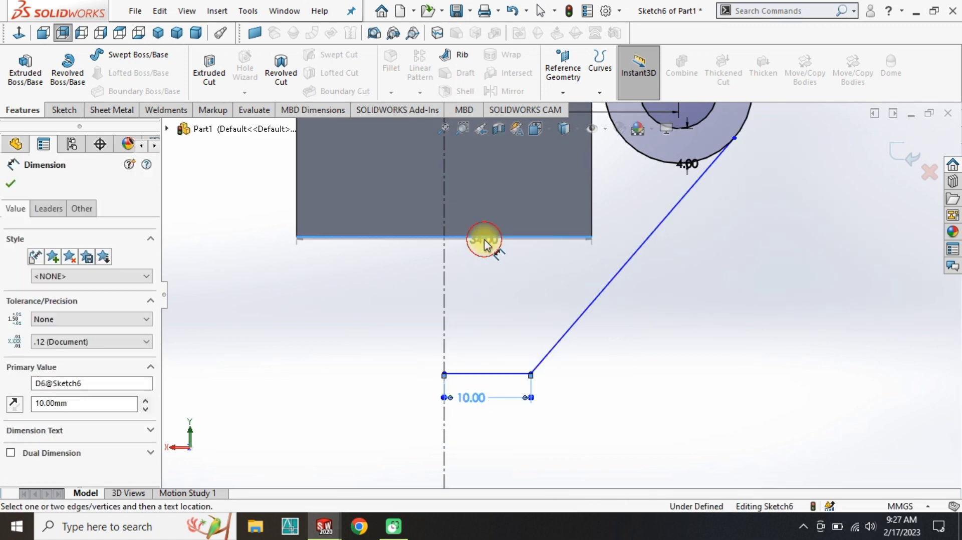
Dimension the horizontal line 15 mm below the block's lower edge.
{"action": "left_click", "coordinate": [483, 237]}
{"action": "left_click", "coordinate": [482, 375]}
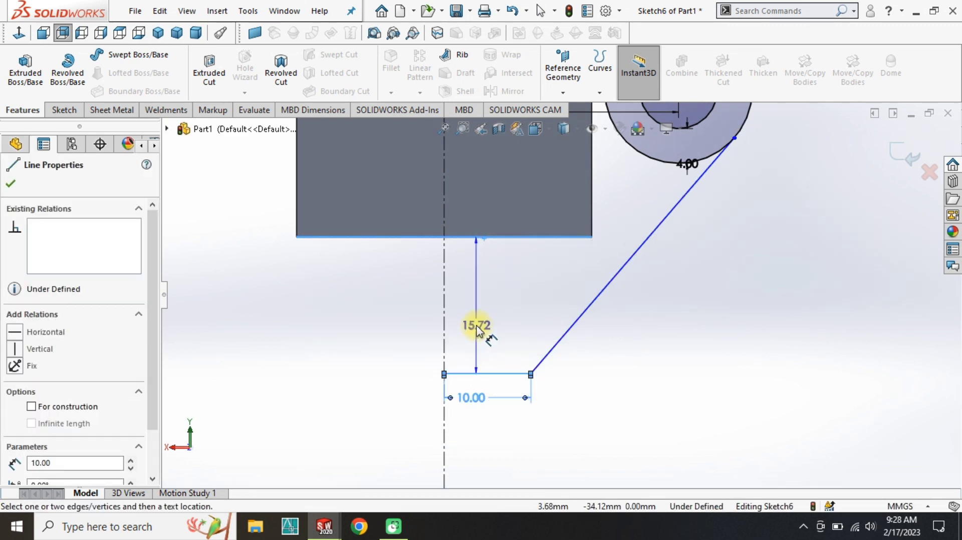
{"action": "left_click", "coordinate": [476, 328]}
{"action": "type", "text": "15"}
{"action": "key", "text": "Return"}
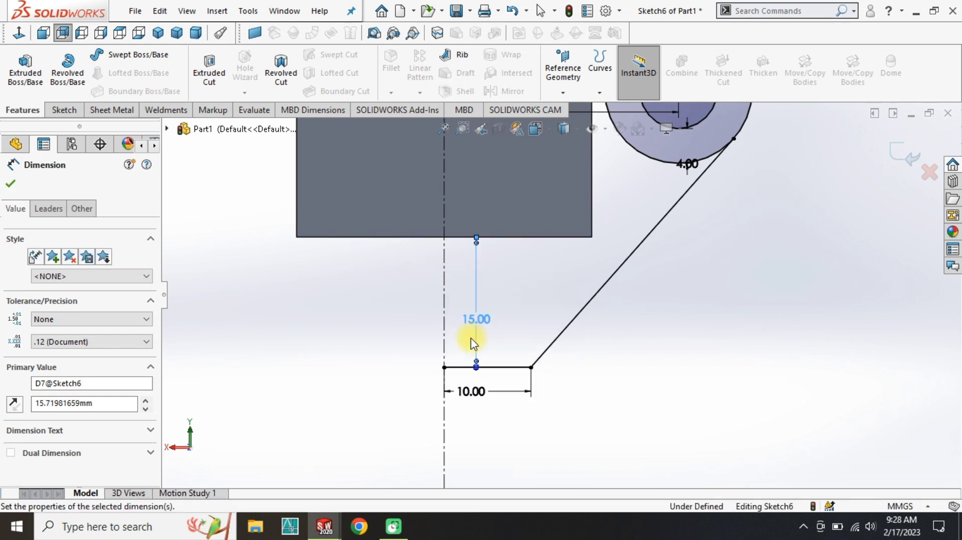
{"action": "scroll", "coordinate": [623, 215], "scroll_direction": "up", "scroll_amount": 6}
{"action": "scroll", "coordinate": [631, 199], "scroll_direction": "down", "scroll_amount": 5}
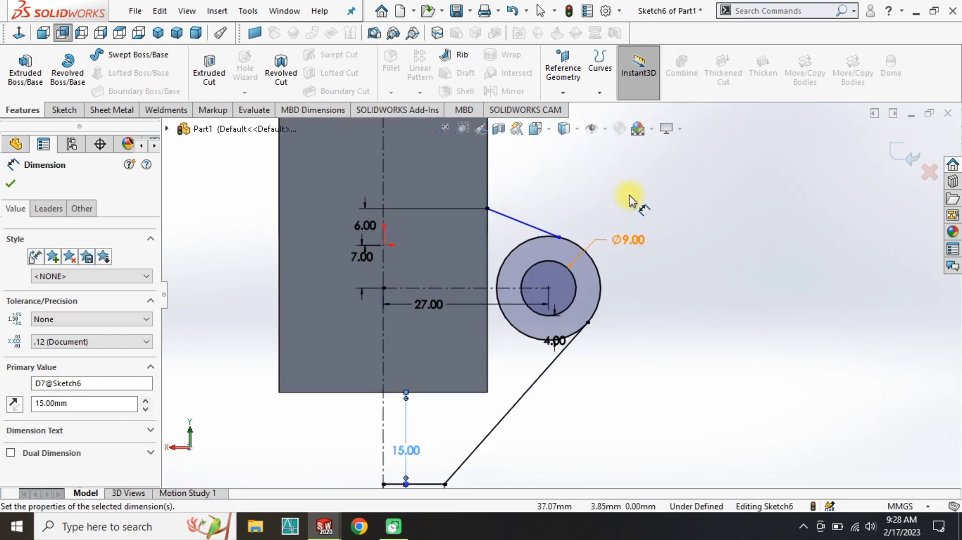
{"action": "key", "text": "Escape"}
Try to trim away the outer circle's inner arc between the two slanted lines.
{"action": "scroll", "coordinate": [429, 380], "scroll_direction": "up", "scroll_amount": 2}
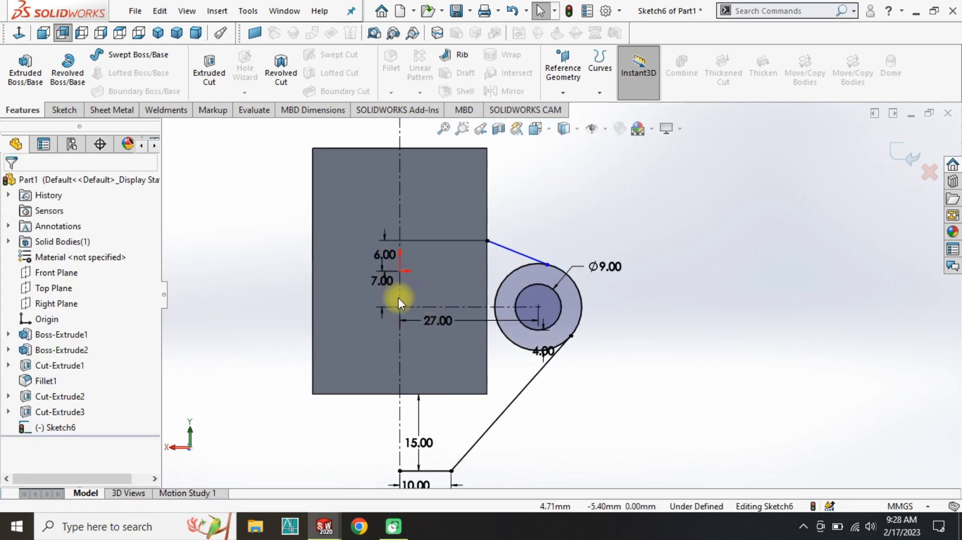
{"action": "left_click", "coordinate": [56, 110]}
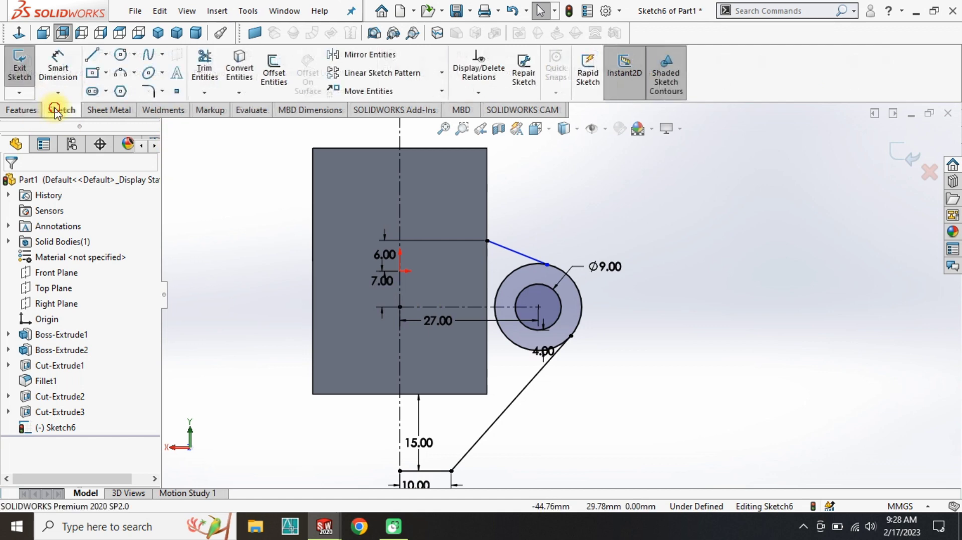
{"action": "left_click", "coordinate": [198, 75]}
{"action": "scroll", "coordinate": [596, 360], "scroll_direction": "down", "scroll_amount": 5}
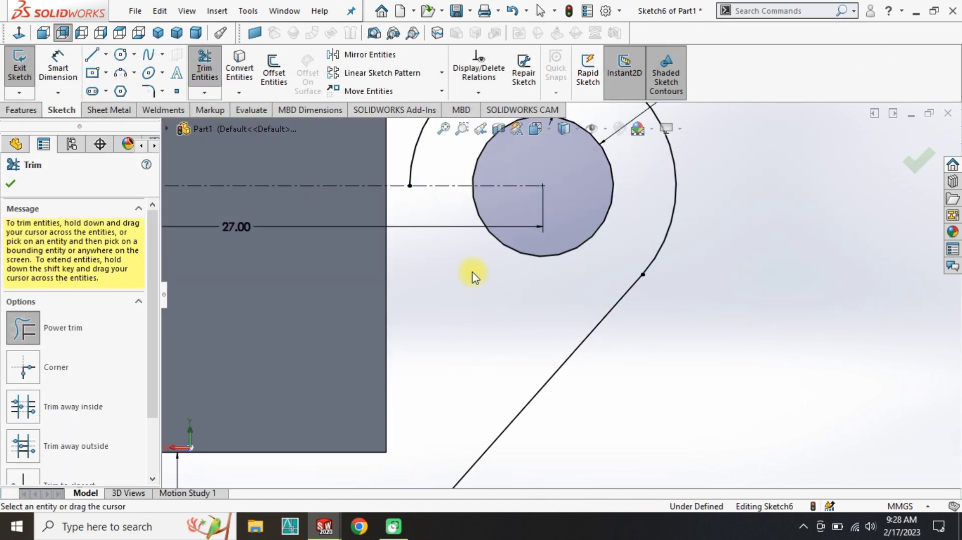
{"action": "scroll", "coordinate": [471, 241], "scroll_direction": "up", "scroll_amount": 3}
{"action": "scroll", "coordinate": [578, 185], "scroll_direction": "down", "scroll_amount": 2}
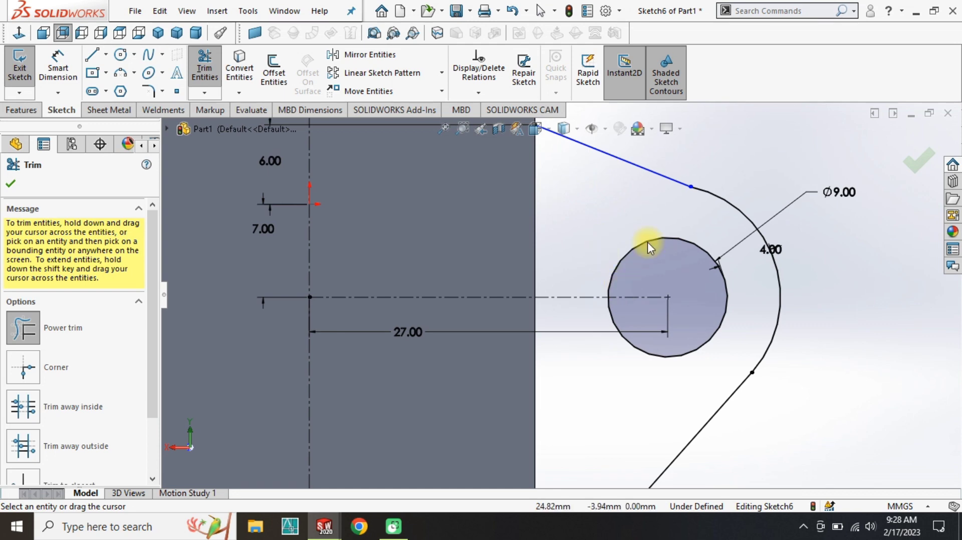
{"action": "scroll", "coordinate": [647, 244], "scroll_direction": "down", "scroll_amount": 4}
{"action": "scroll", "coordinate": [628, 282], "scroll_direction": "up", "scroll_amount": 5}
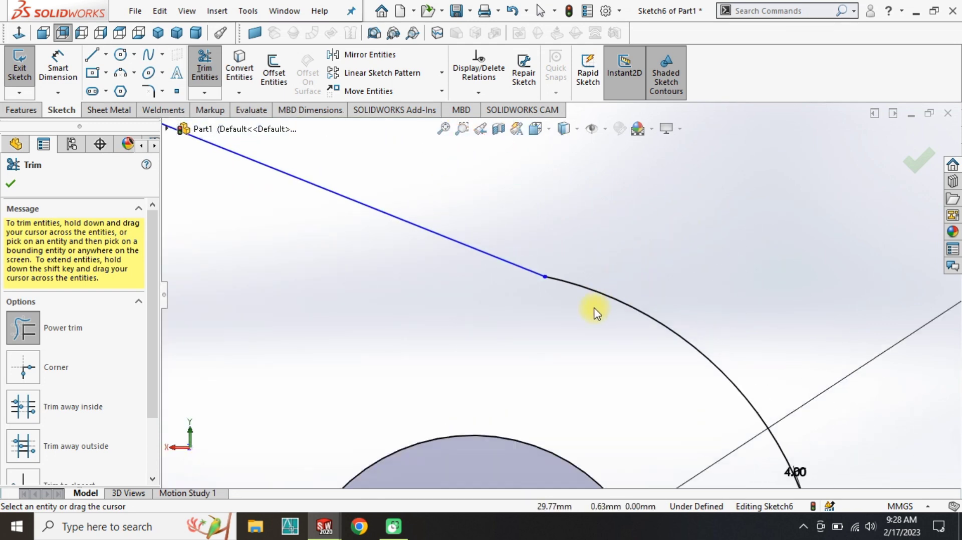
{"action": "key", "text": "Escape"}
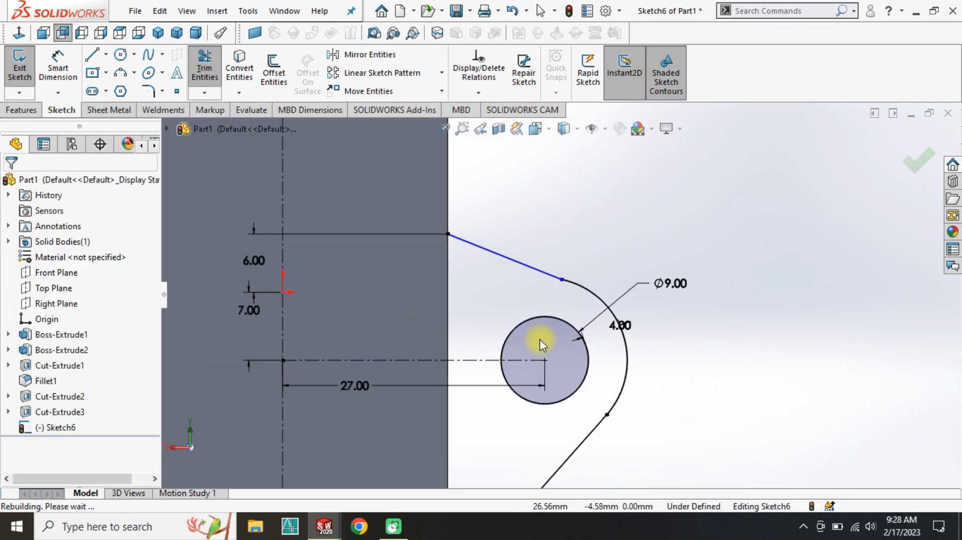
Move the upper slanted line's endpoint along the outer circle to about X 29.45, Y 1.14 mm.
{"action": "scroll", "coordinate": [576, 283], "scroll_direction": "down", "scroll_amount": 4}
{"action": "scroll", "coordinate": [557, 292], "scroll_direction": "down", "scroll_amount": 3}
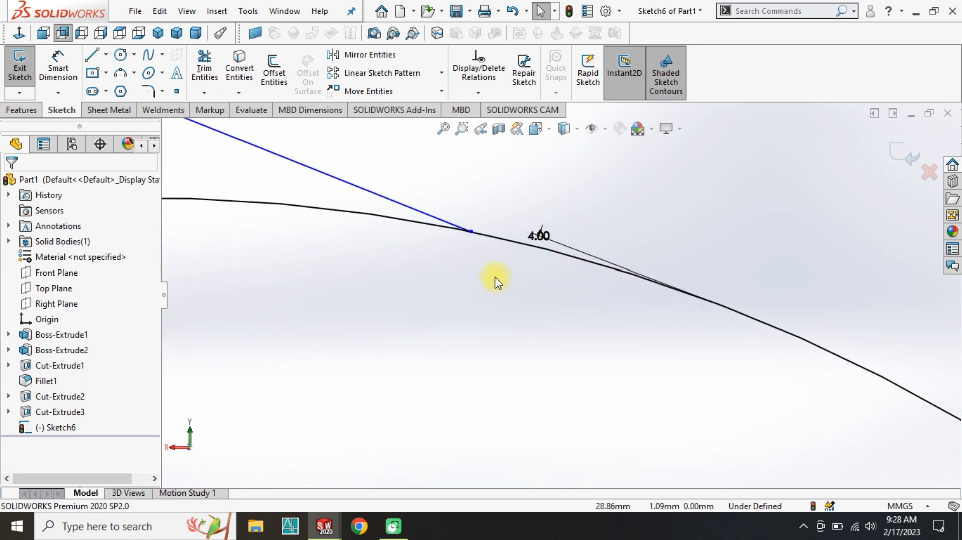
{"action": "left_click_drag", "start_coordinate": [472, 232], "coordinate": [606, 280]}
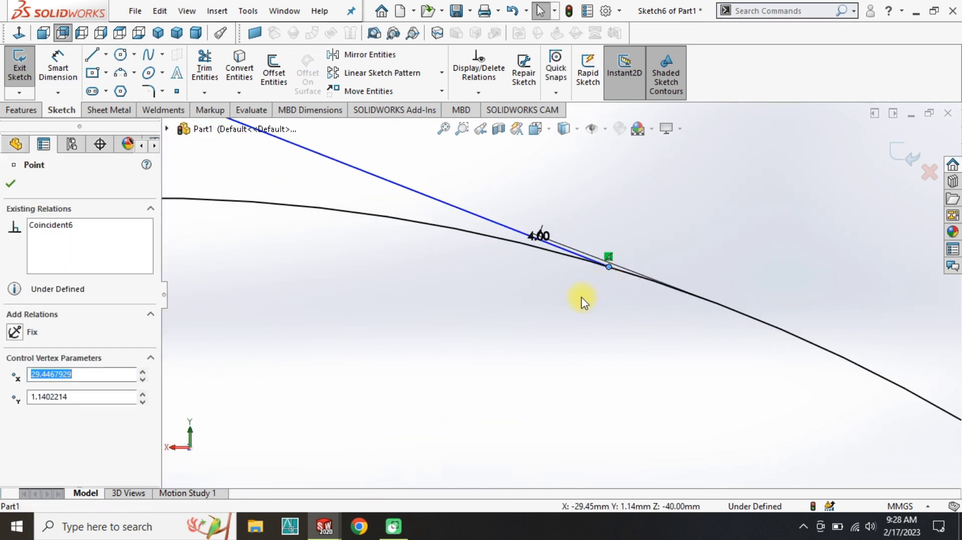
{"action": "left_click", "coordinate": [572, 319]}
Trim away the outer circle's block-side arc between the two slanted lines, leaving the rounded outer end.
{"action": "scroll", "coordinate": [572, 320], "scroll_direction": "up", "scroll_amount": 6}
{"action": "scroll", "coordinate": [517, 320], "scroll_direction": "up", "scroll_amount": 2}
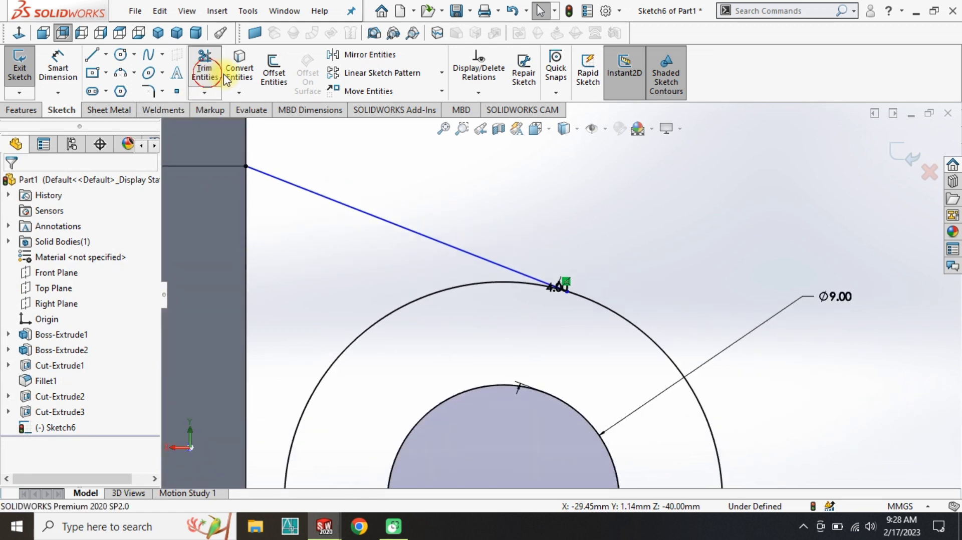
{"action": "left_click", "coordinate": [204, 67]}
{"action": "left_click_drag", "start_coordinate": [440, 300], "coordinate": [466, 361]}
{"action": "scroll", "coordinate": [464, 359], "scroll_direction": "up", "scroll_amount": 5}
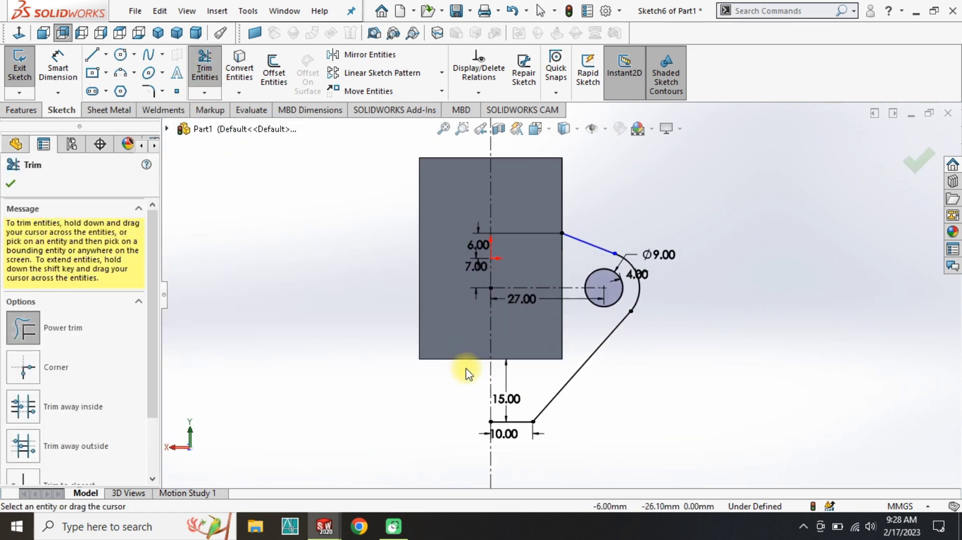
{"action": "key", "text": "Escape"}
Mirror the flange outline, hole circle and construction line about the vertical centerline, keeping the originals.
{"action": "left_click", "coordinate": [361, 55]}
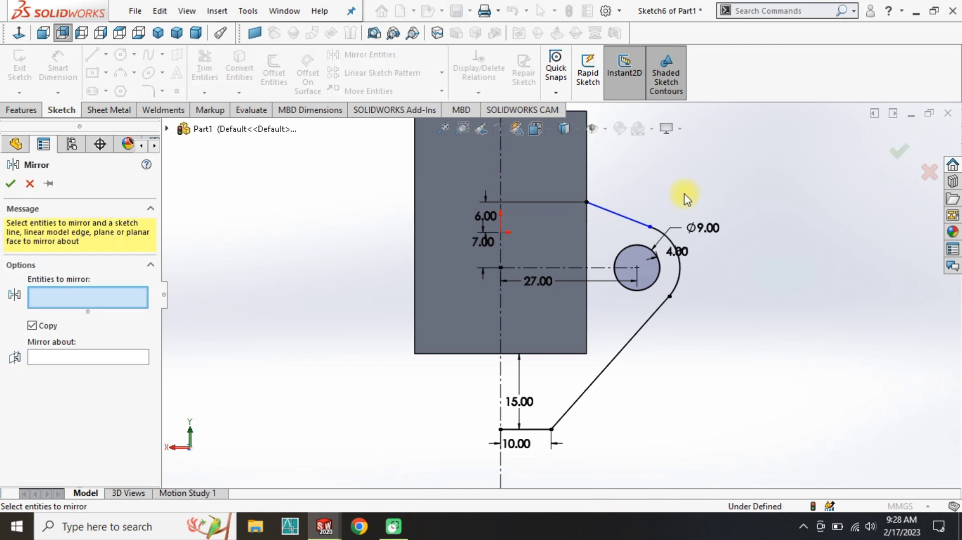
{"action": "left_click_drag", "start_coordinate": [689, 191], "coordinate": [599, 456]}
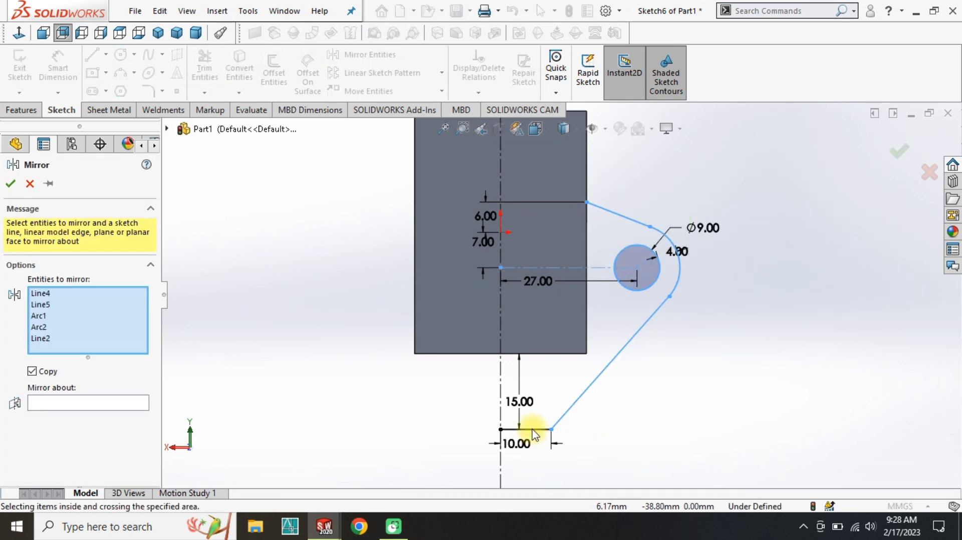
{"action": "left_click", "coordinate": [60, 413]}
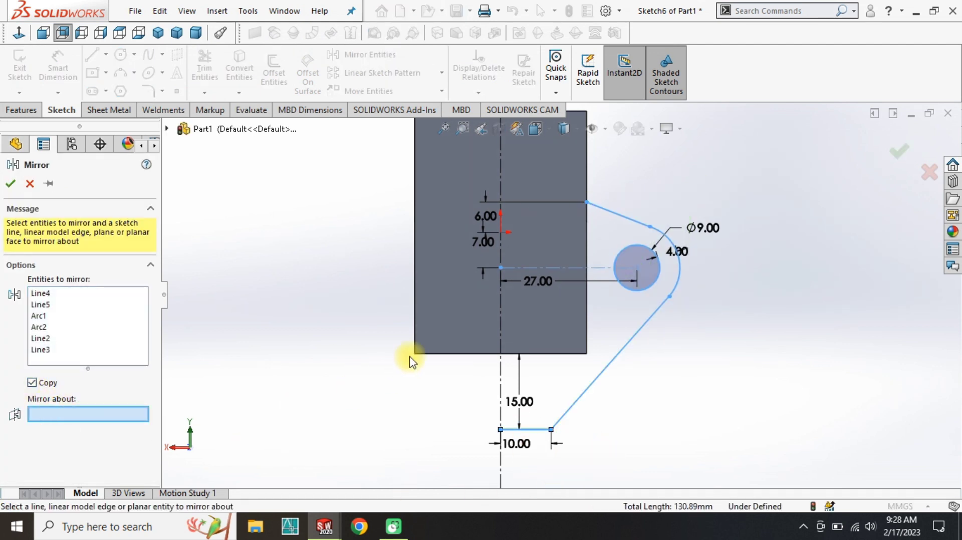
{"action": "left_click", "coordinate": [501, 324]}
{"action": "key", "text": "Return"}
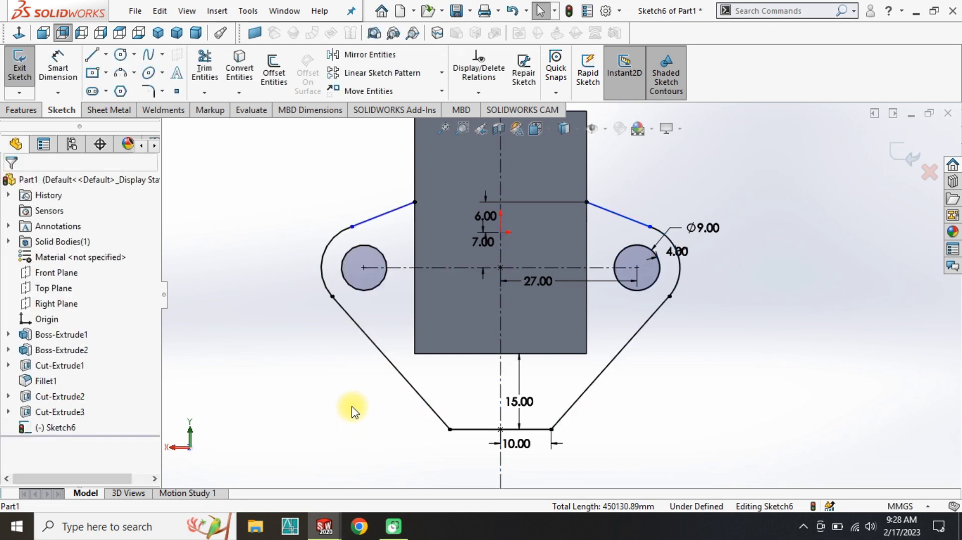
Close the flange profile with lines following the block's two side edges and lower edge between the inner ends of the slanted lines.
{"action": "left_click", "coordinate": [93, 55]}
{"action": "left_click", "coordinate": [414, 202]}
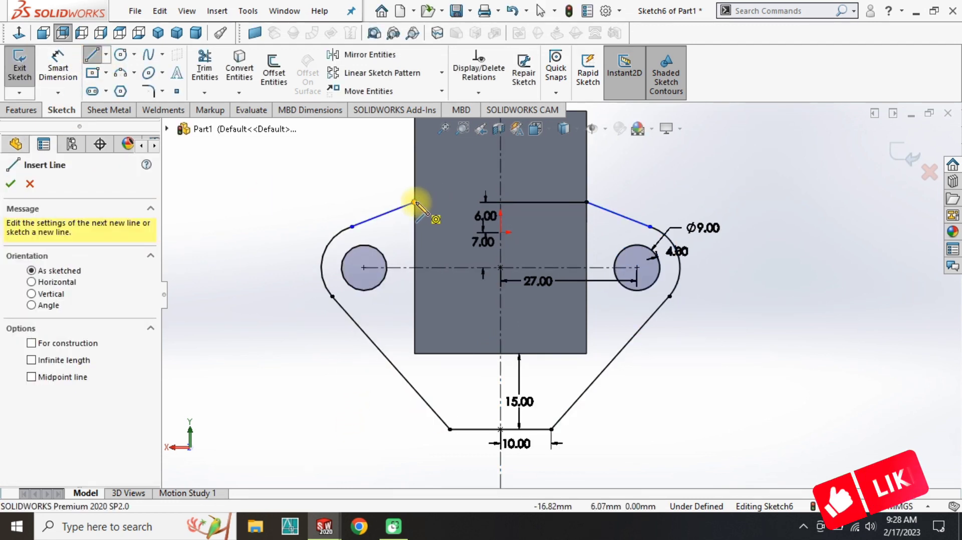
{"action": "left_click", "coordinate": [414, 353]}
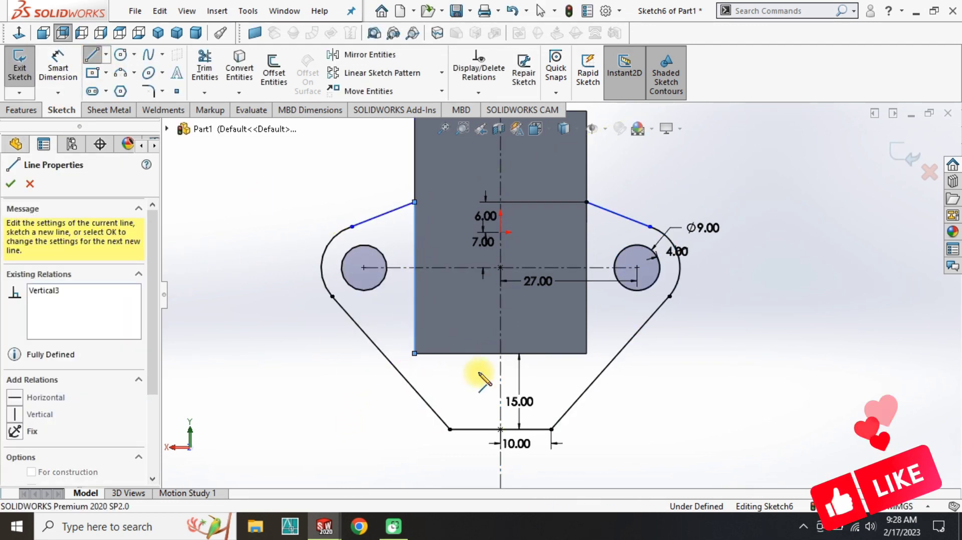
{"action": "left_click", "coordinate": [586, 353]}
{"action": "left_click", "coordinate": [586, 202]}
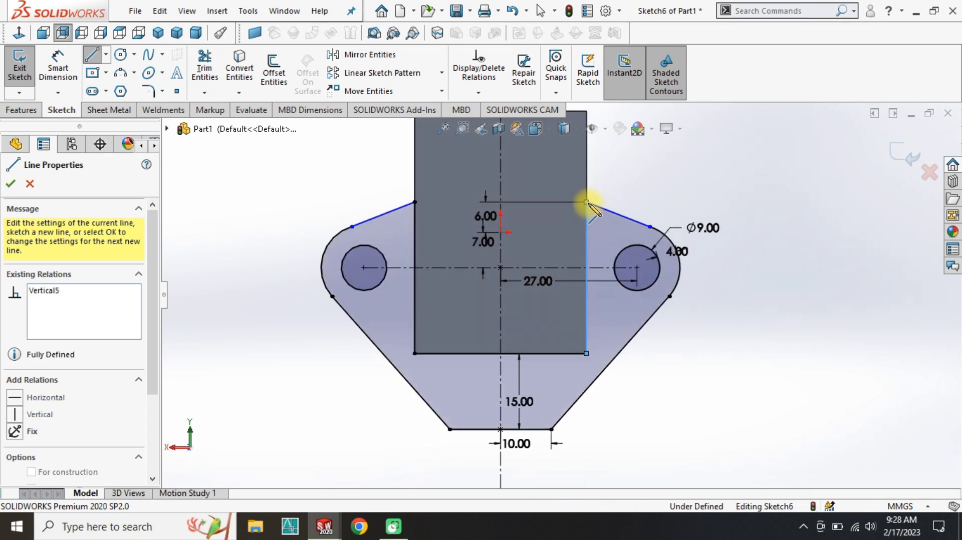
{"action": "key", "text": "Escape"}
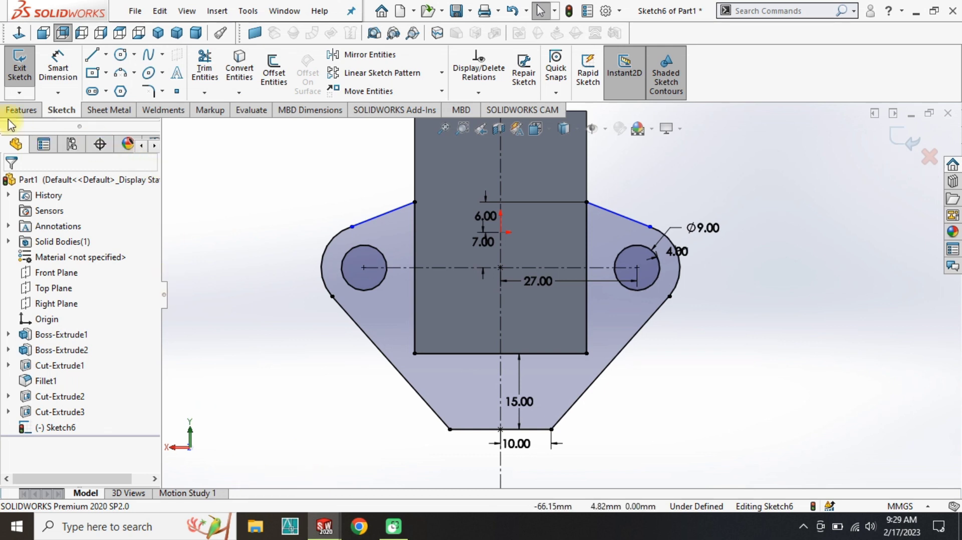
Extrude the closed flange profile 14 mm as a blind boss merged with the block.
{"action": "left_click", "coordinate": [20, 110]}
{"action": "left_click", "coordinate": [25, 67]}
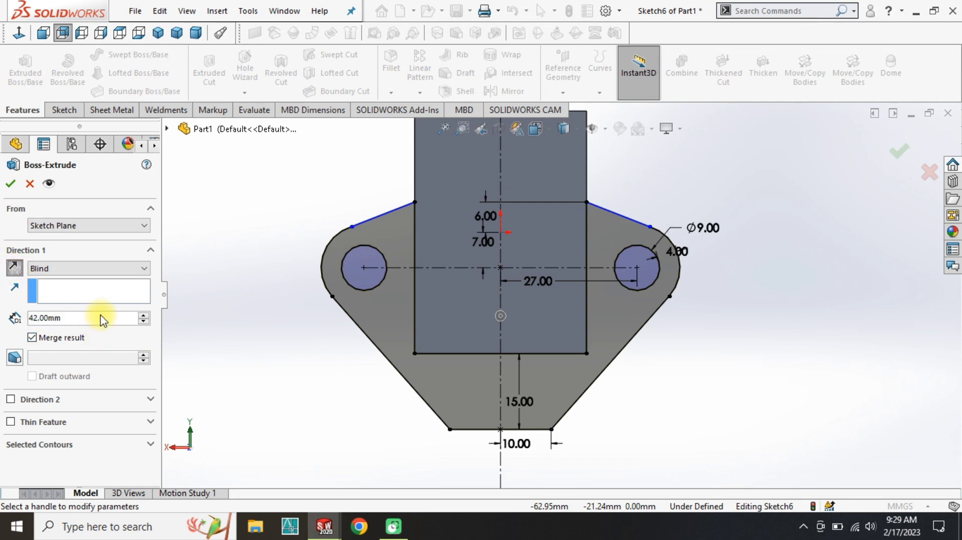
{"action": "type", "text": "14"}
{"action": "key", "text": "Return"}
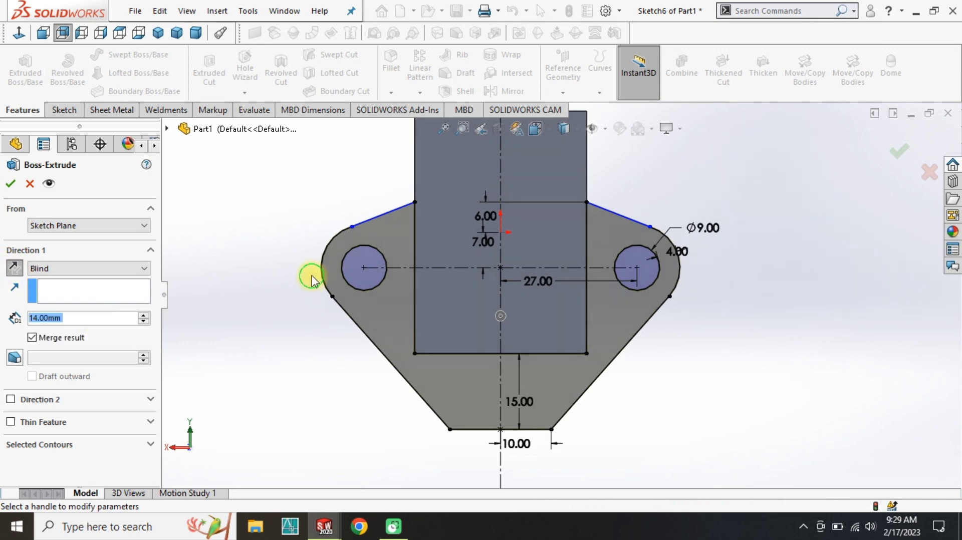
{"action": "middle_click_drag", "start_coordinate": [312, 275], "coordinate": [532, 388]}
{"action": "key", "text": "Return"}
{"action": "scroll", "coordinate": [516, 358], "scroll_direction": "up", "scroll_amount": 5}
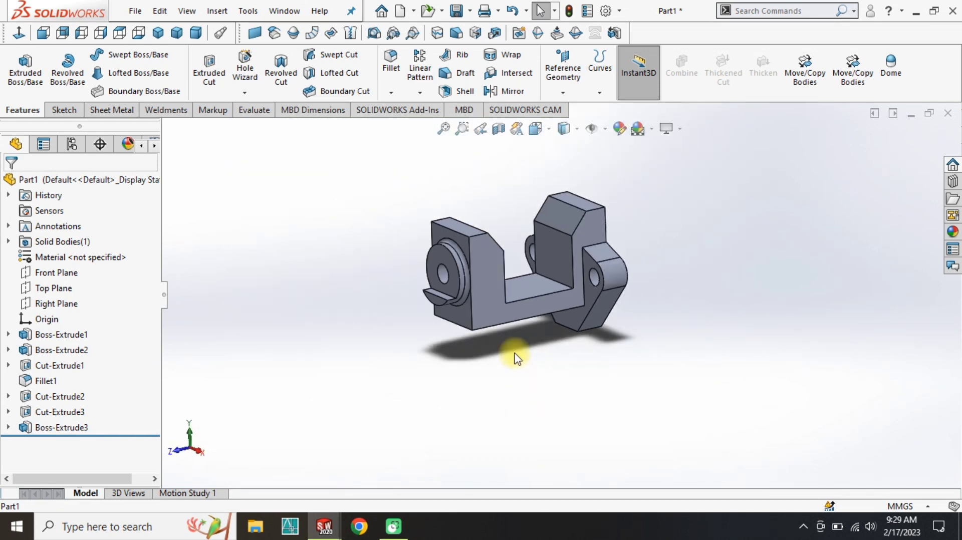
Sketch a corner rectangle about 5.1 by 43.3 mm on the Right Plane, with one side along the part's rear edge.
{"action": "left_click", "coordinate": [160, 34]}
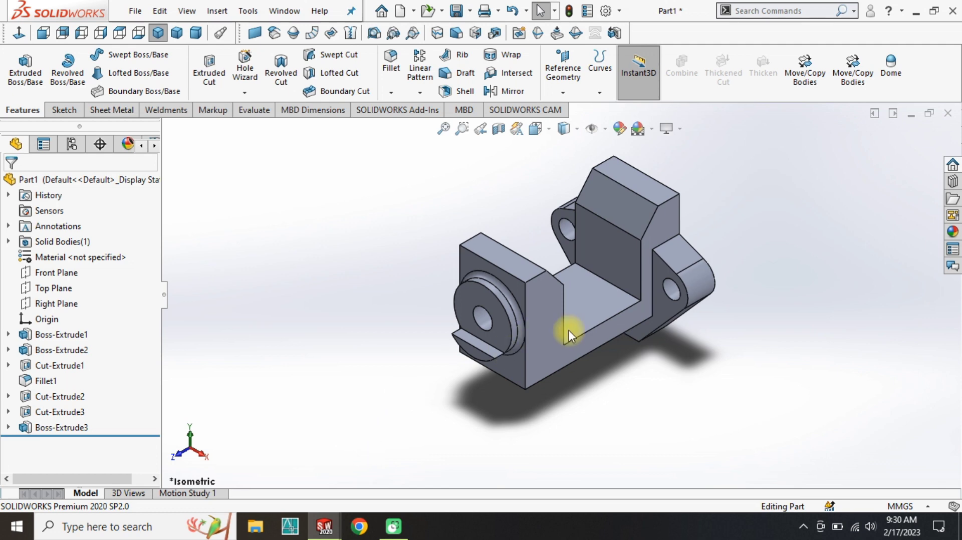
{"action": "middle_click_drag", "start_coordinate": [642, 315], "coordinate": [382, 285]}
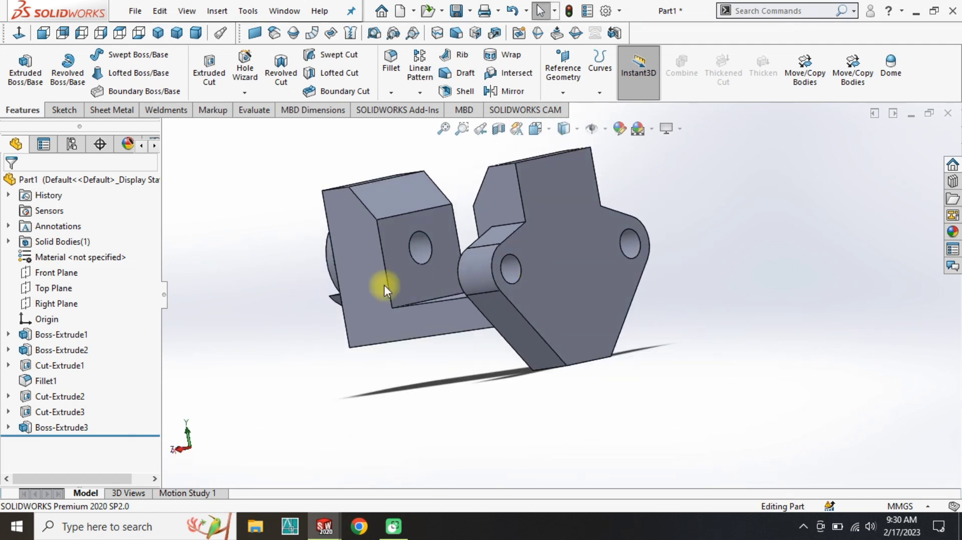
{"action": "left_click", "coordinate": [48, 303]}
{"action": "left_click", "coordinate": [60, 281]}
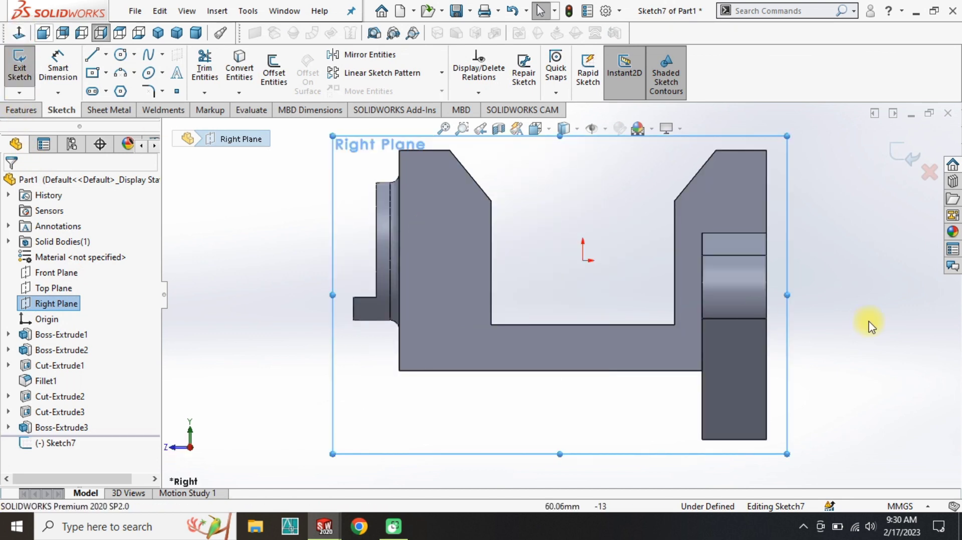
{"action": "left_click", "coordinate": [106, 72]}
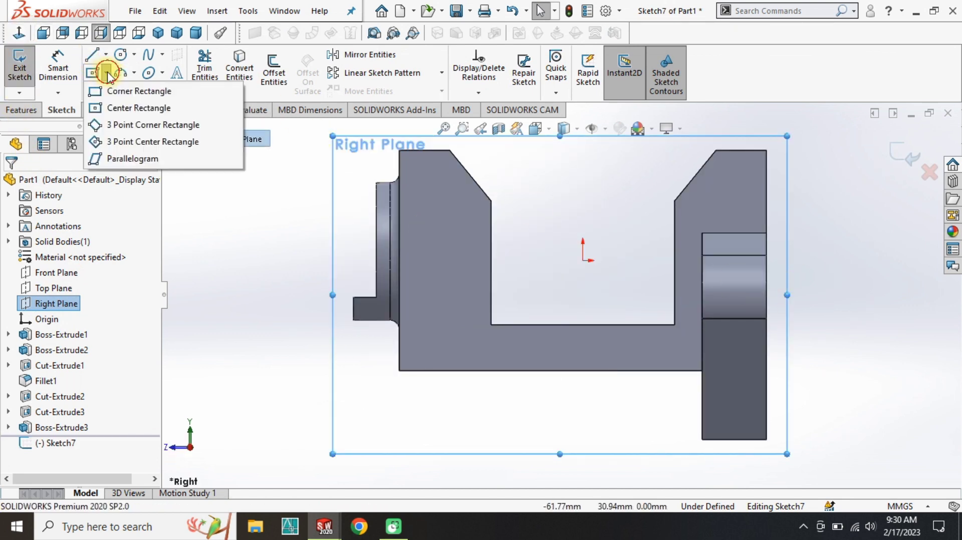
{"action": "left_click", "coordinate": [125, 88]}
{"action": "left_click", "coordinate": [743, 185]}
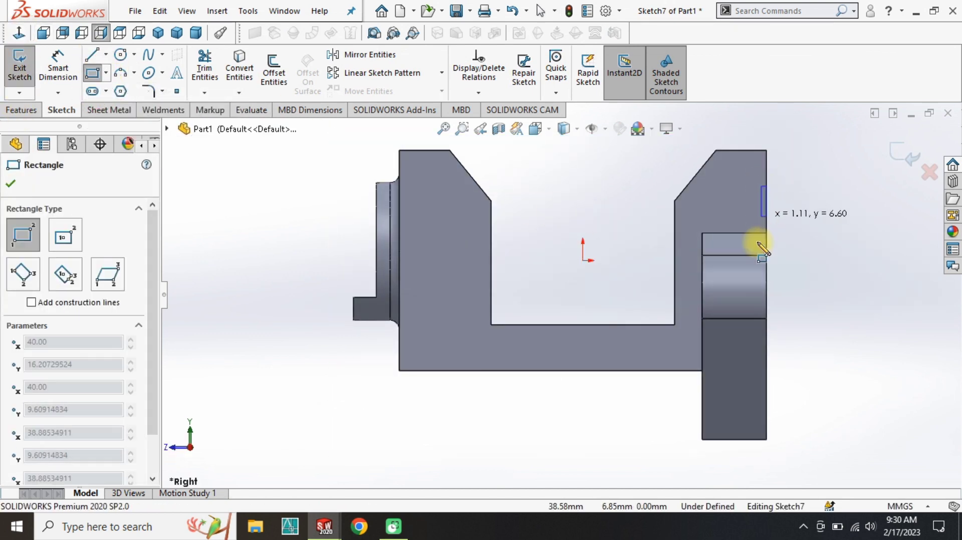
{"action": "left_click", "coordinate": [766, 384]}
Dimension the rectangle's upper side 12 mm below the block's top edge.
{"action": "right_click_drag", "start_coordinate": [628, 403], "coordinate": [659, 210]}
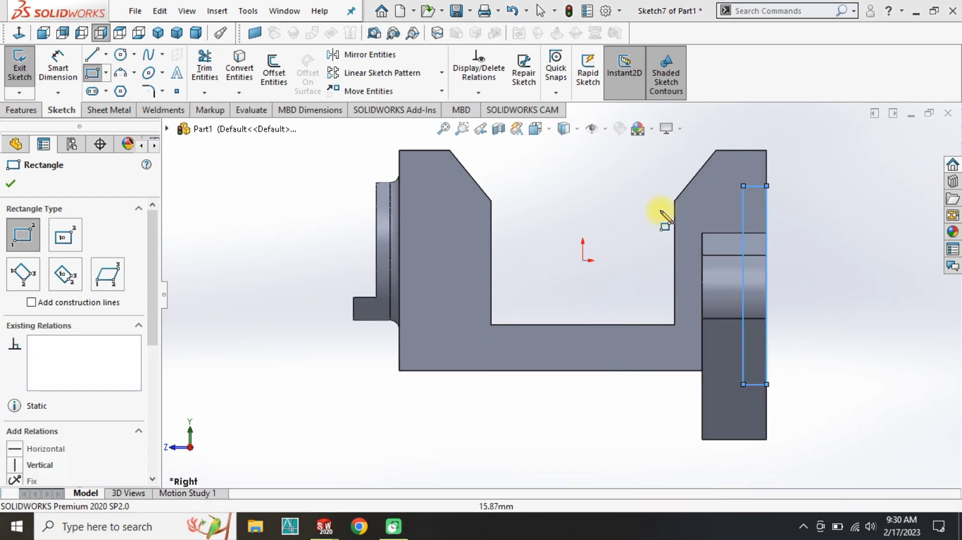
{"action": "left_click", "coordinate": [759, 186]}
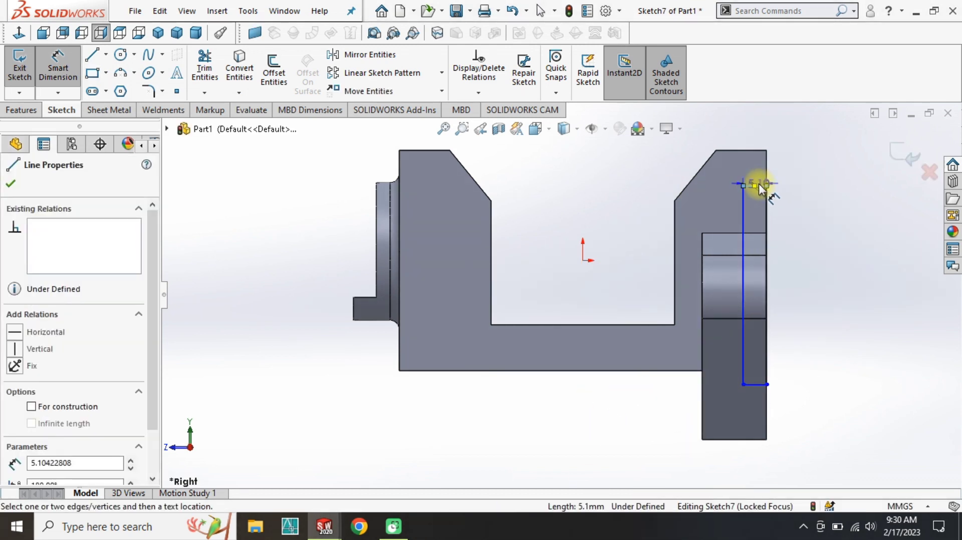
{"action": "left_click", "coordinate": [751, 150]}
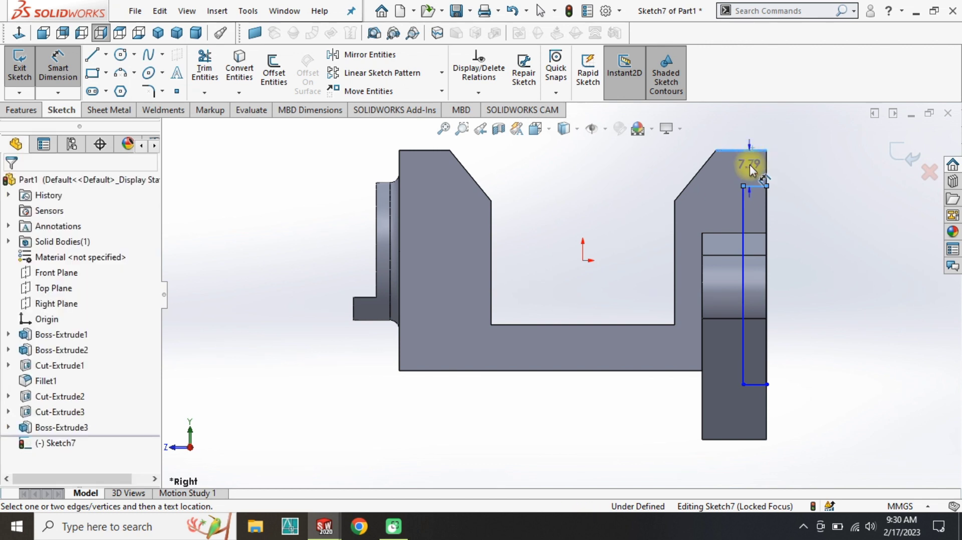
{"action": "left_click", "coordinate": [748, 166]}
{"action": "type", "text": "12"}
{"action": "key", "text": "Return"}
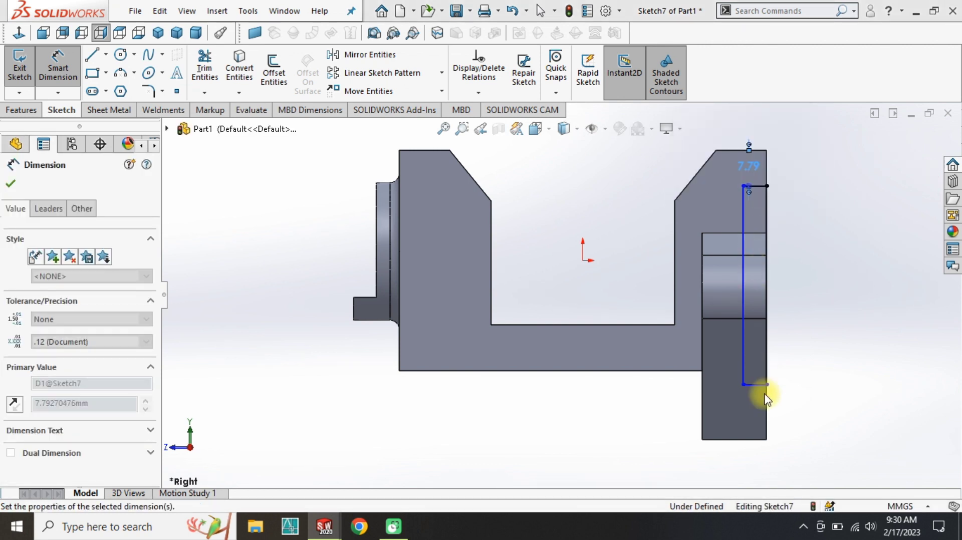
Dimension the rectangle 5 mm wide and 32 mm high.
{"action": "left_click", "coordinate": [754, 405]}
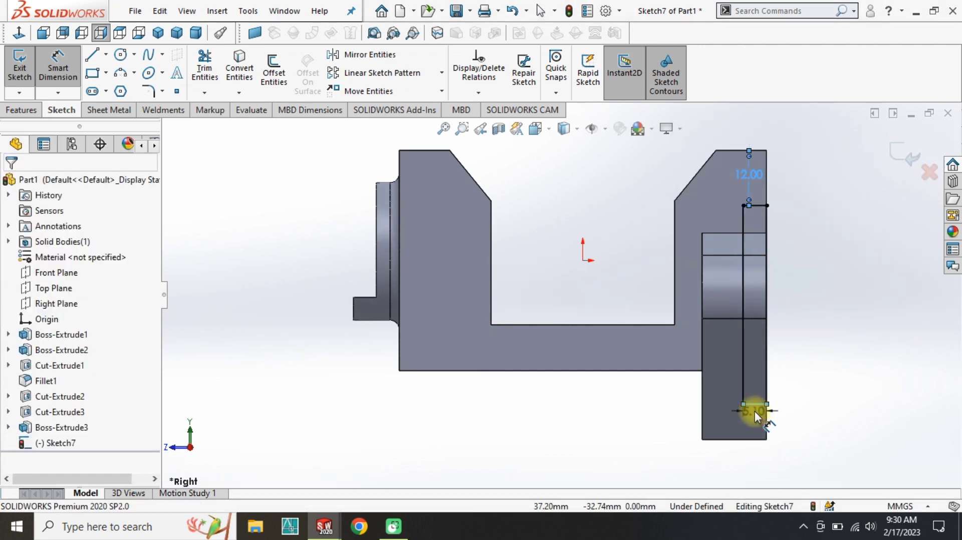
{"action": "left_click", "coordinate": [754, 410]}
{"action": "type", "text": "5"}
{"action": "key", "text": "Return"}
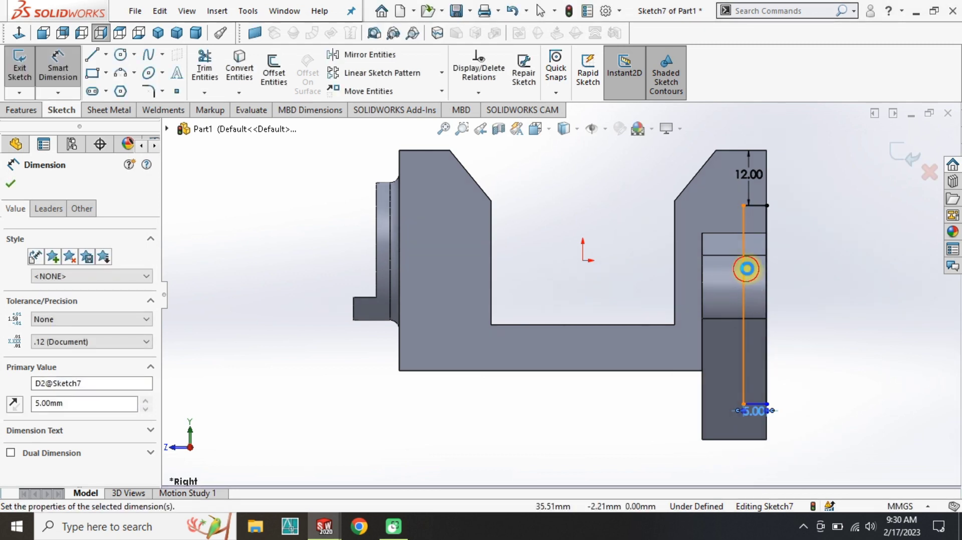
{"action": "left_click", "coordinate": [746, 273]}
{"action": "left_click", "coordinate": [725, 298]}
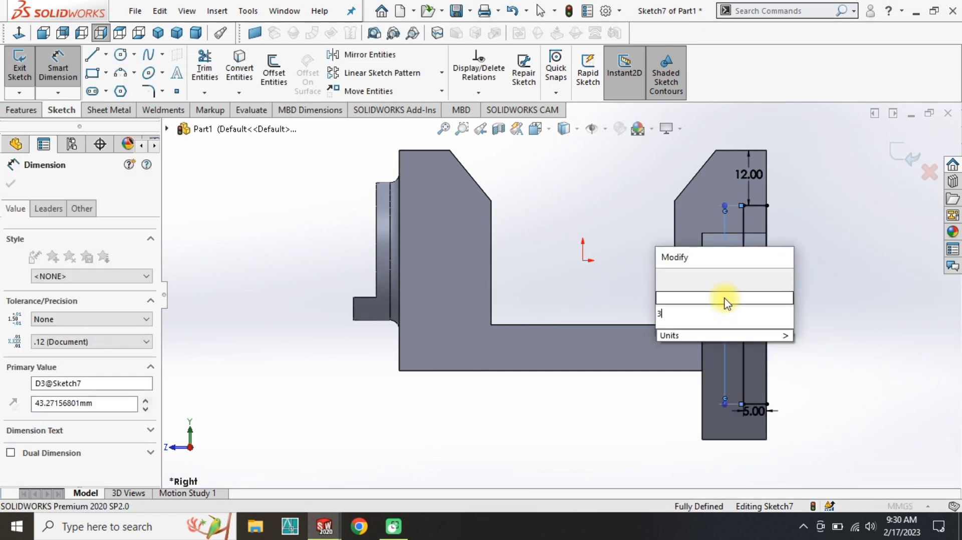
{"action": "key", "text": "Return"}
{"action": "key", "text": "Escape"}
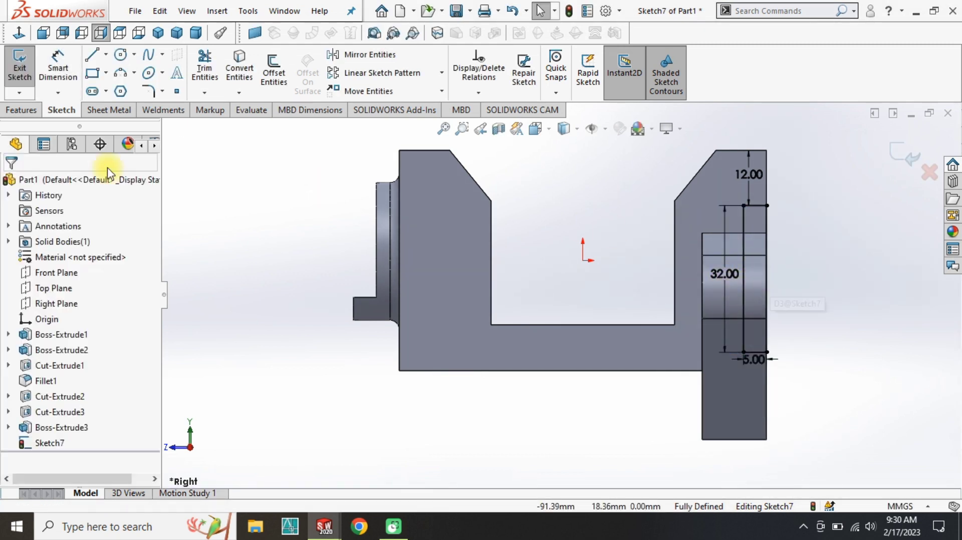
Cut the rectangle through the part with an Extruded Cut set to Through All - Both.
{"action": "left_click", "coordinate": [21, 110]}
{"action": "left_click", "coordinate": [189, 73]}
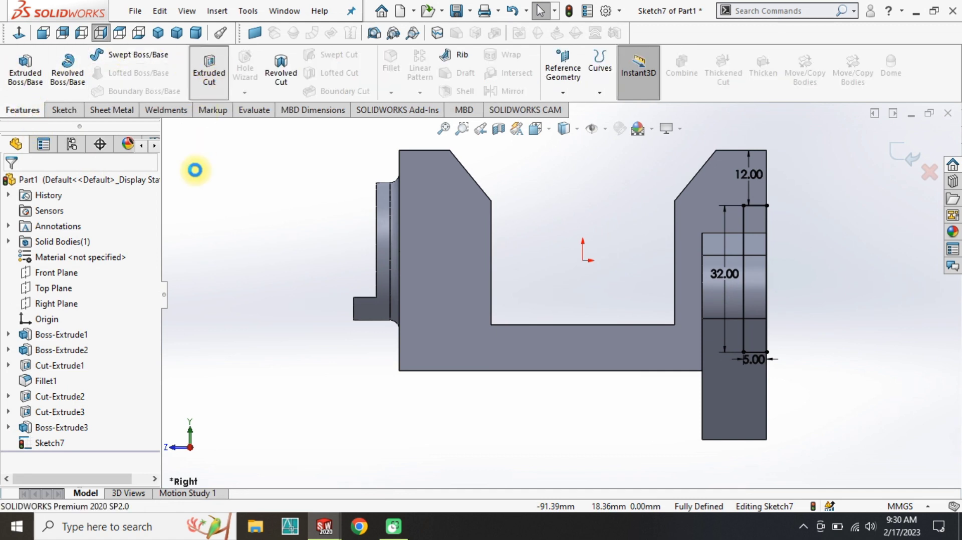
{"action": "left_click", "coordinate": [61, 269]}
{"action": "left_click", "coordinate": [59, 299]}
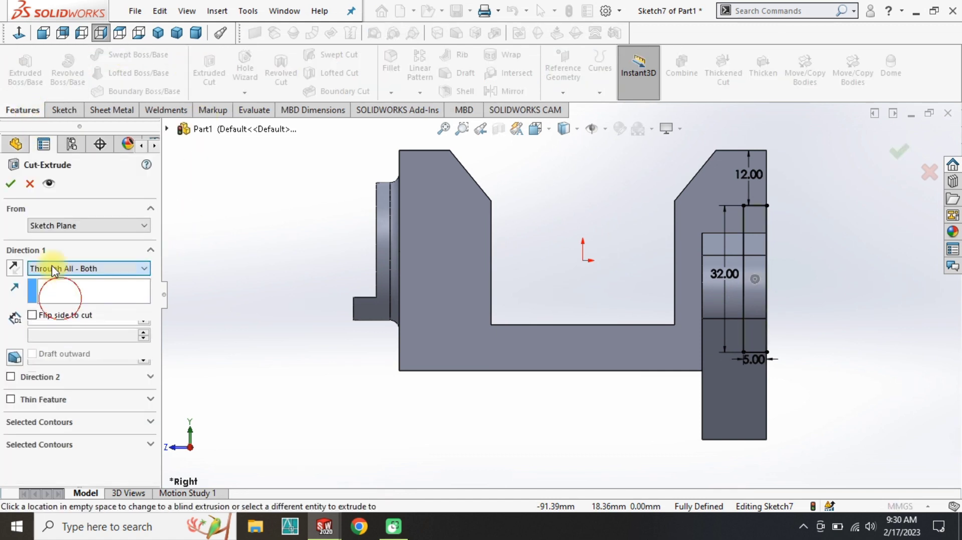
{"action": "key", "text": "Return"}
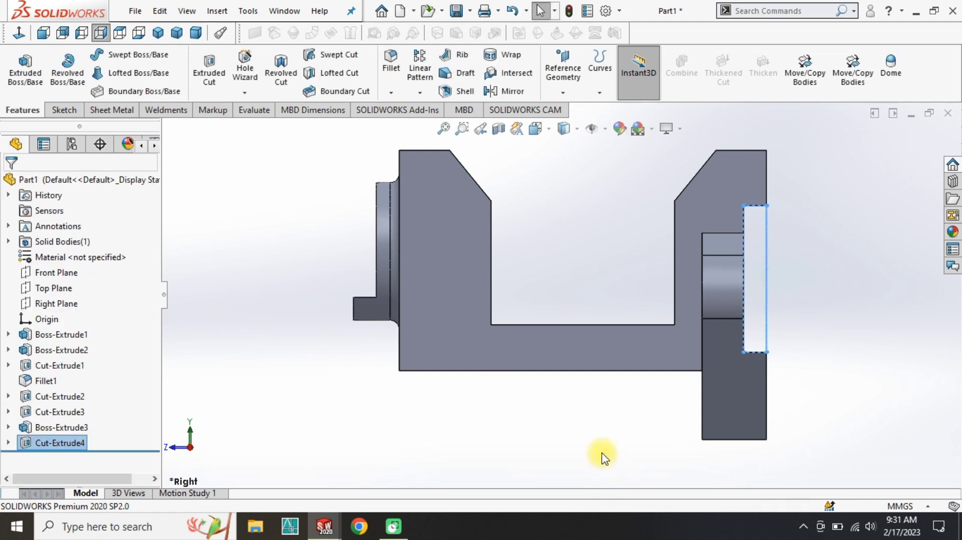
{"action": "middle_click_drag", "start_coordinate": [678, 316], "coordinate": [638, 346]}
{"action": "key", "text": "f"}
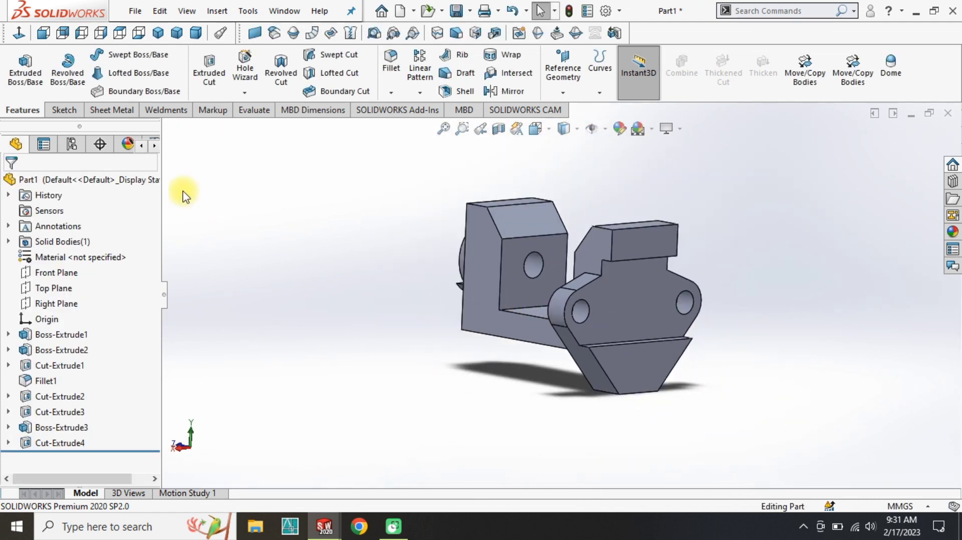
Sketch a closed four-sided tapered profile on the Right Plane, about 16.4 mm wide along the block's bottom edge and about 17 mm high.
{"action": "left_click", "coordinate": [157, 33]}
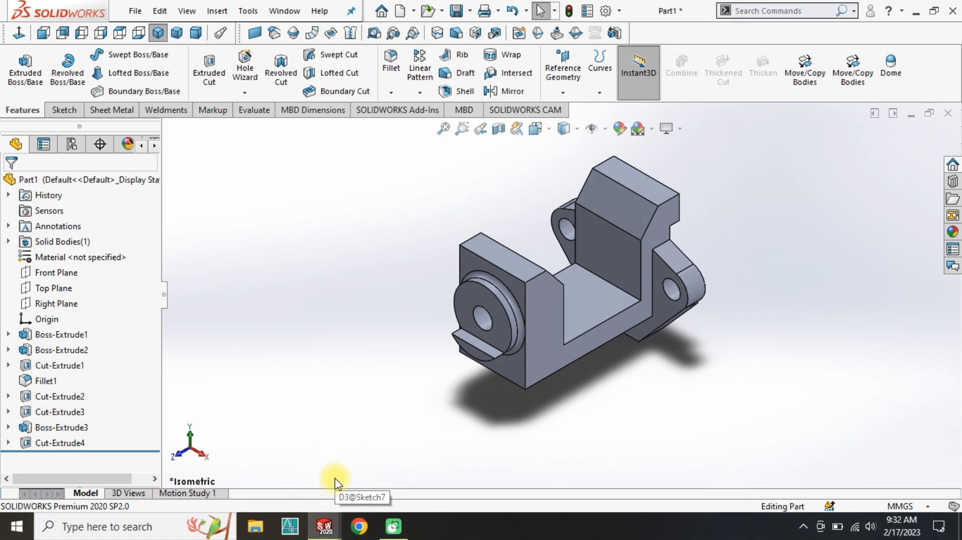
{"action": "scroll", "coordinate": [547, 358], "scroll_direction": "down", "scroll_amount": 2}
{"action": "middle_click_drag", "start_coordinate": [547, 357], "coordinate": [532, 325]}
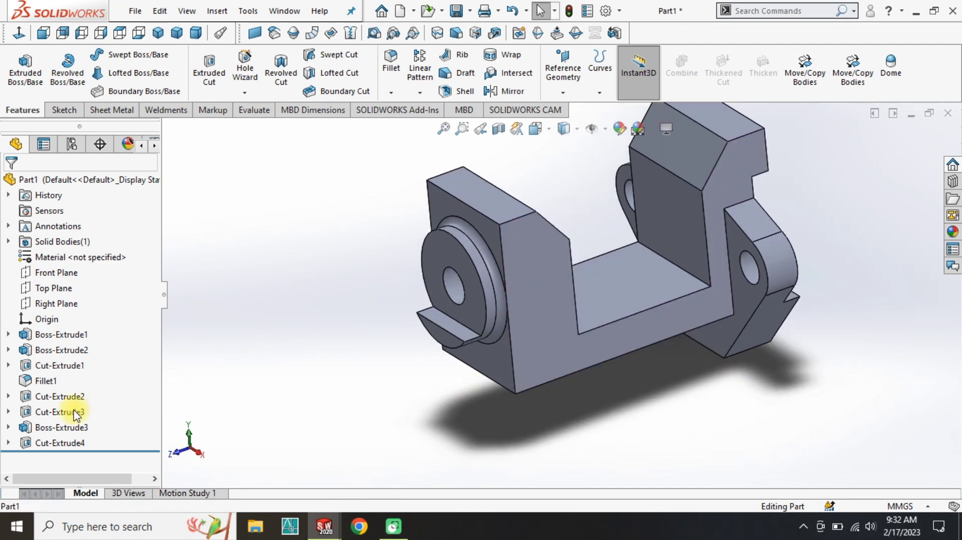
{"action": "left_click", "coordinate": [55, 303]}
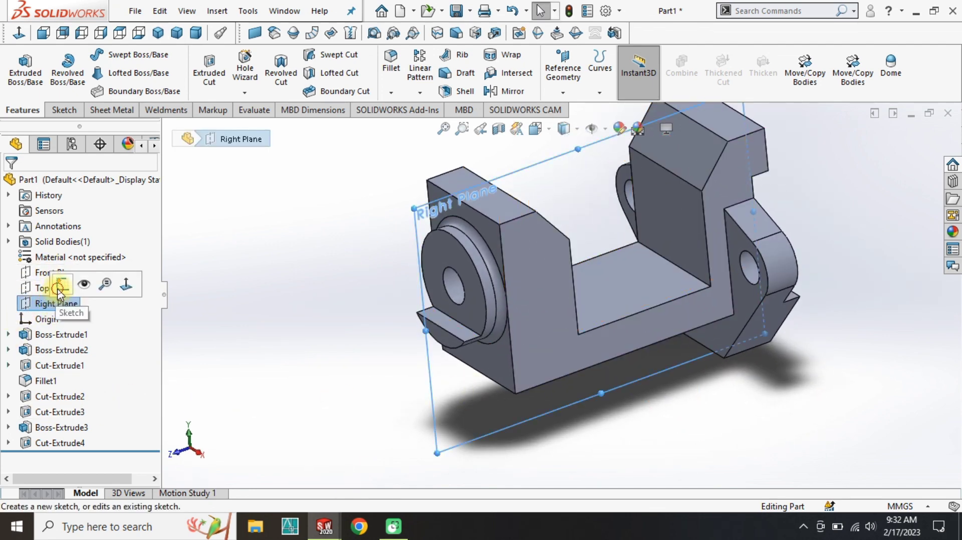
{"action": "left_click", "coordinate": [65, 283]}
{"action": "left_click", "coordinate": [17, 35]}
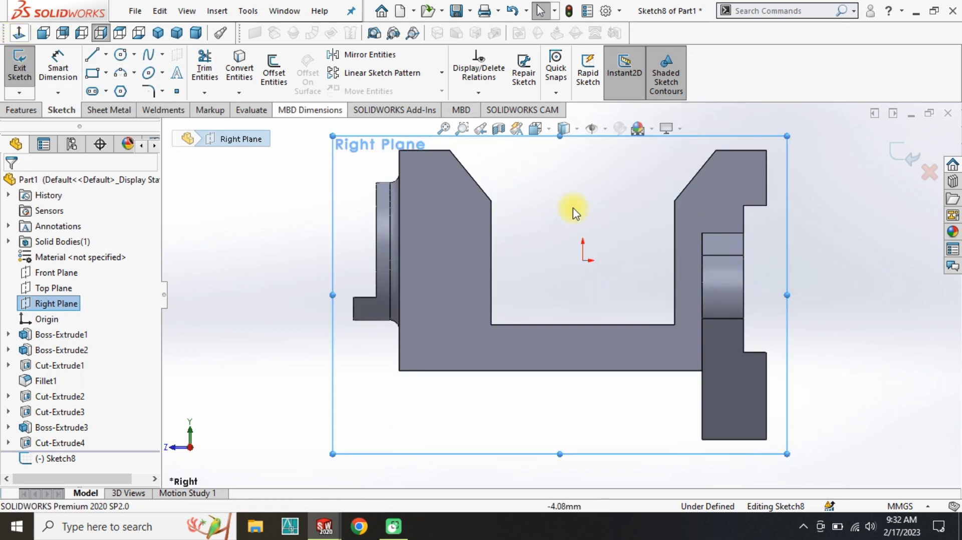
{"action": "scroll", "coordinate": [619, 436], "scroll_direction": "down", "scroll_amount": 3}
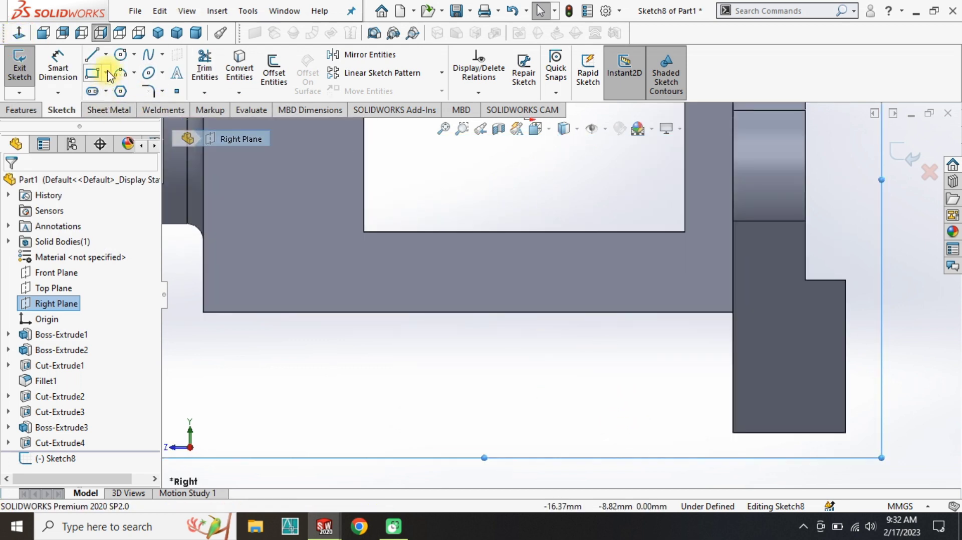
{"action": "left_click", "coordinate": [94, 57]}
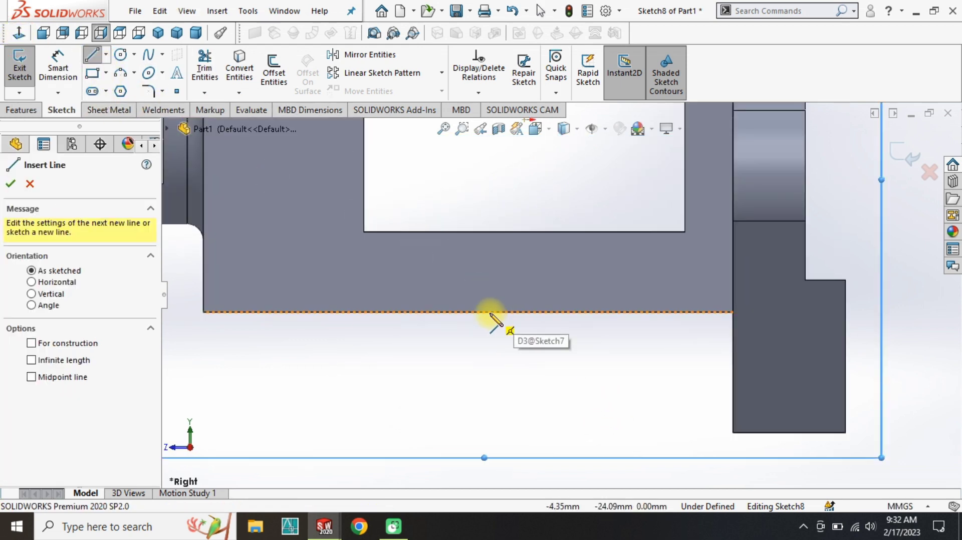
{"action": "left_click", "coordinate": [518, 312]}
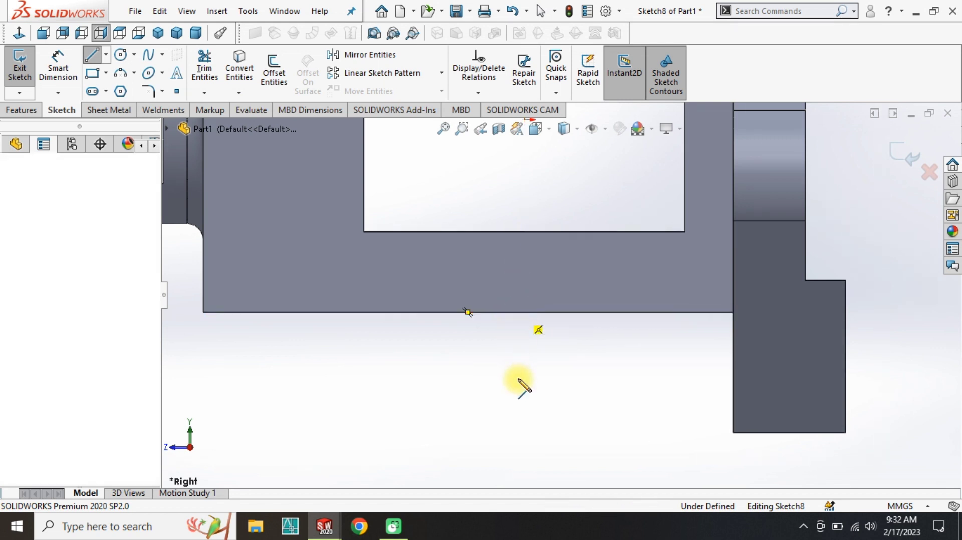
{"action": "left_click", "coordinate": [518, 450]}
{"action": "left_click", "coordinate": [591, 451]}
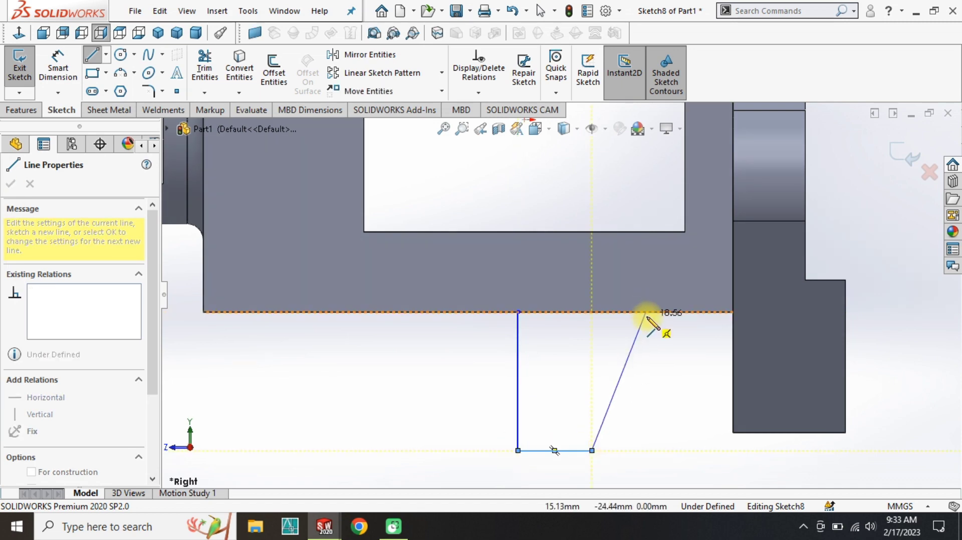
{"action": "left_click", "coordinate": [650, 312]}
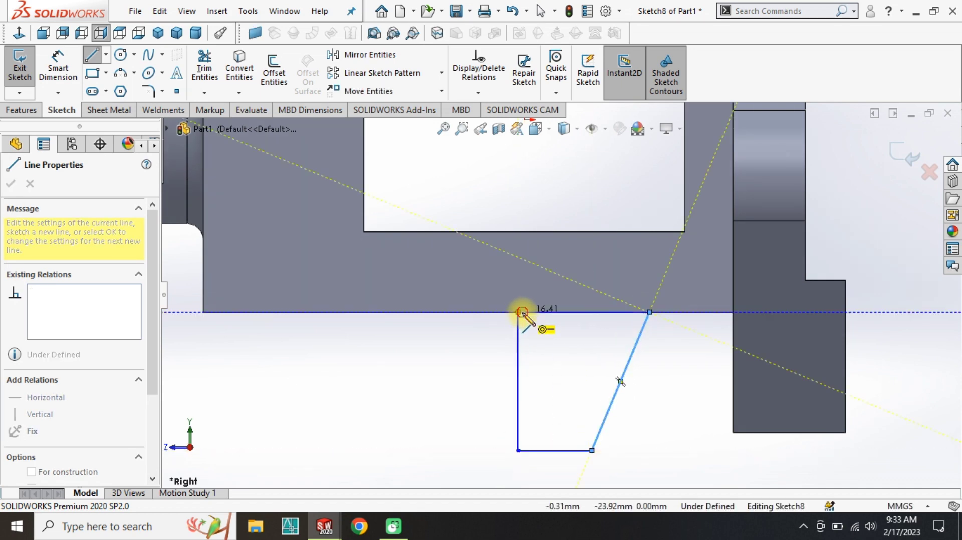
{"action": "left_click", "coordinate": [521, 313]}
Dimension the tapered profile 14 mm wide along its upper side, 9 mm along its lower side and 20 mm high.
{"action": "right_click_drag", "start_coordinate": [451, 457], "coordinate": [457, 301]}
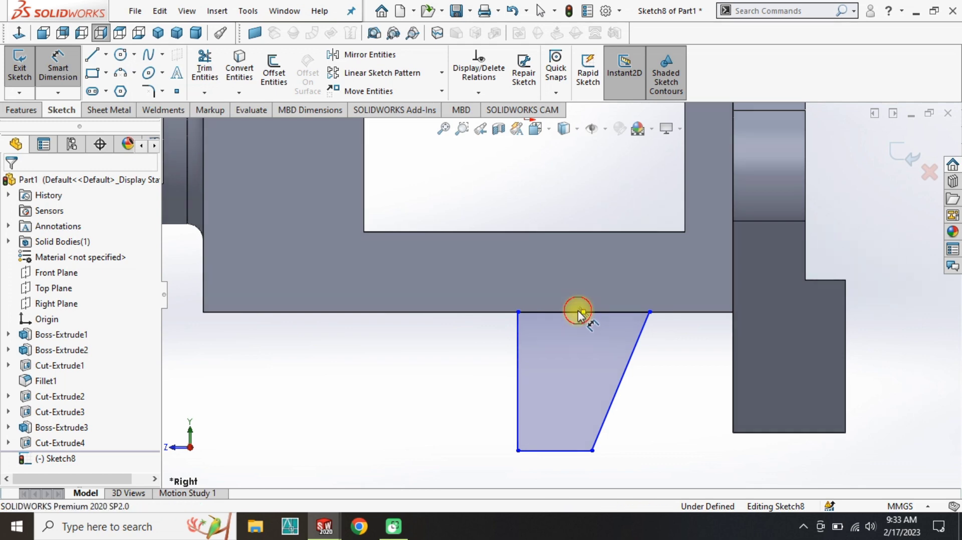
{"action": "left_click", "coordinate": [578, 310]}
{"action": "left_click", "coordinate": [579, 283]}
{"action": "type", "text": "14"}
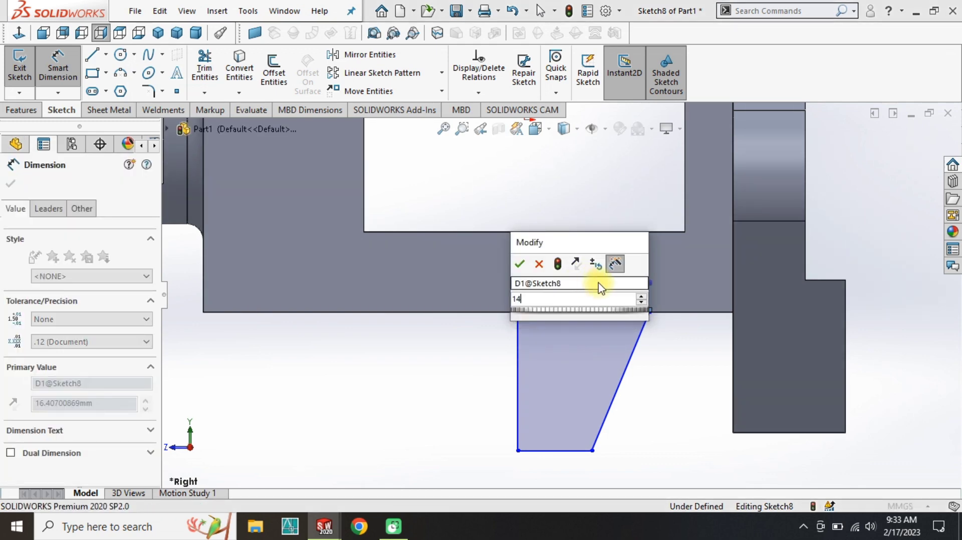
{"action": "key", "text": "Return"}
{"action": "left_click", "coordinate": [565, 453]}
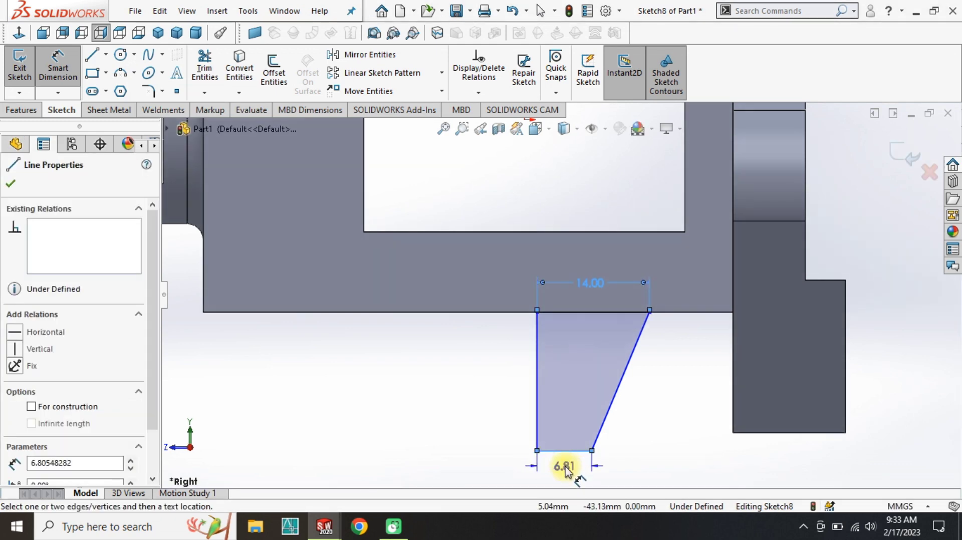
{"action": "left_click", "coordinate": [570, 463]}
{"action": "type", "text": "9"}
{"action": "key", "text": "Return"}
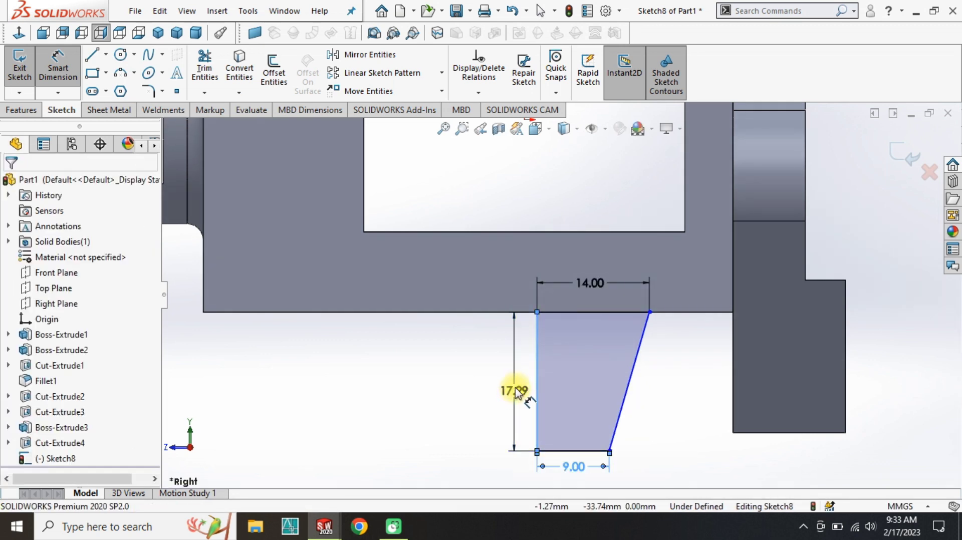
{"action": "left_click", "coordinate": [514, 391]}
{"action": "key", "text": "Return"}
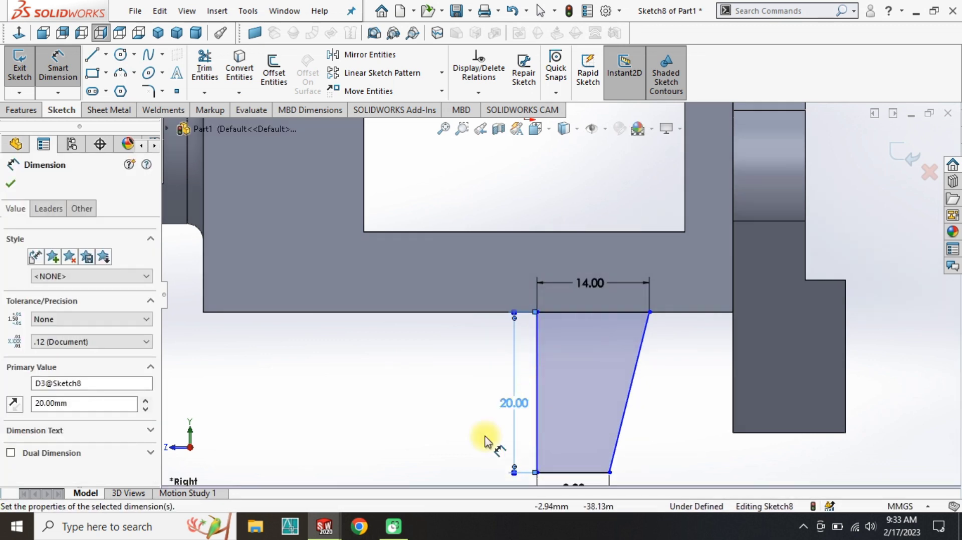
Dimension the profile's vertical side 20 mm from the pocket's wall on the front boss side.
{"action": "scroll", "coordinate": [408, 455], "scroll_direction": "up", "scroll_amount": 3}
{"action": "scroll", "coordinate": [531, 350], "scroll_direction": "down", "scroll_amount": 4}
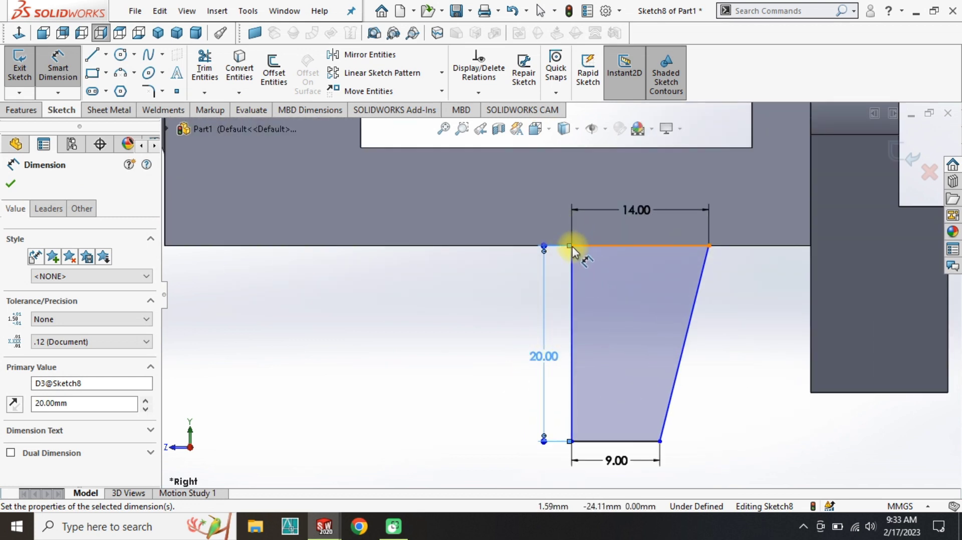
{"action": "key", "text": "Escape"}
{"action": "key", "text": "Escape"}
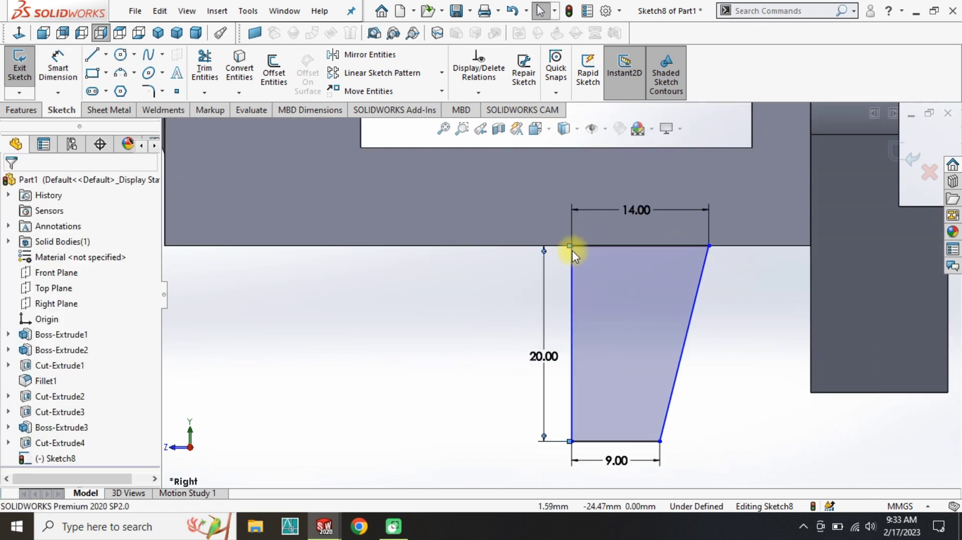
{"action": "left_click", "coordinate": [57, 64]}
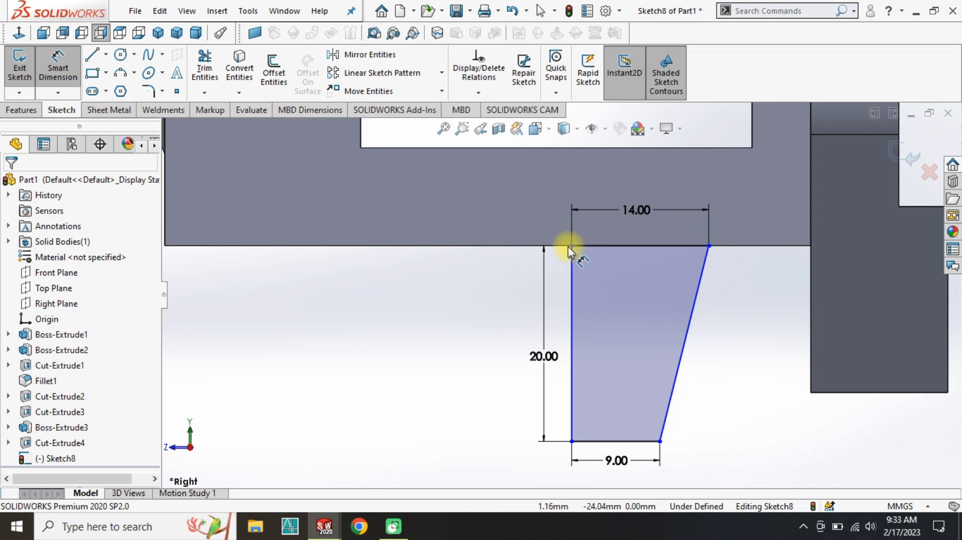
{"action": "left_click", "coordinate": [564, 252]}
{"action": "scroll", "coordinate": [501, 240], "scroll_direction": "up", "scroll_amount": 2}
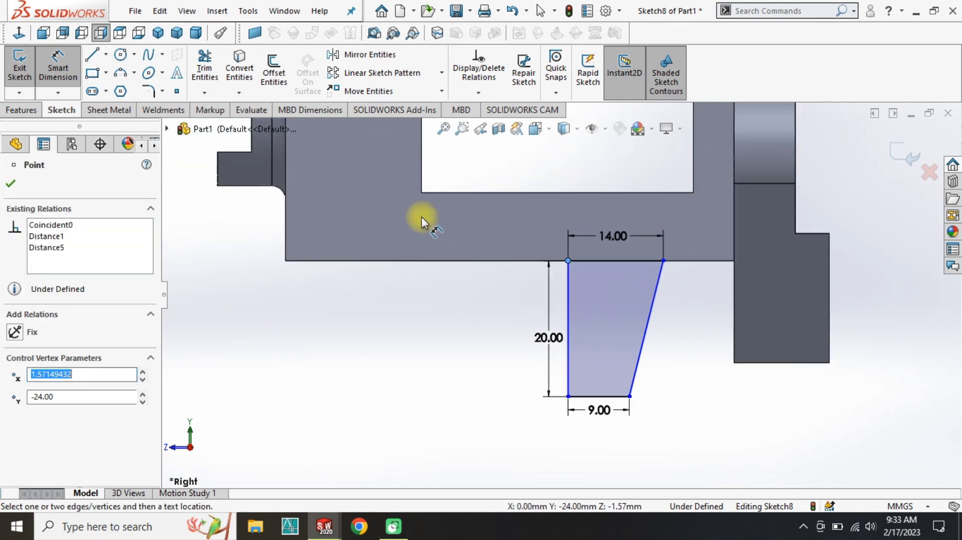
{"action": "left_click", "coordinate": [464, 234]}
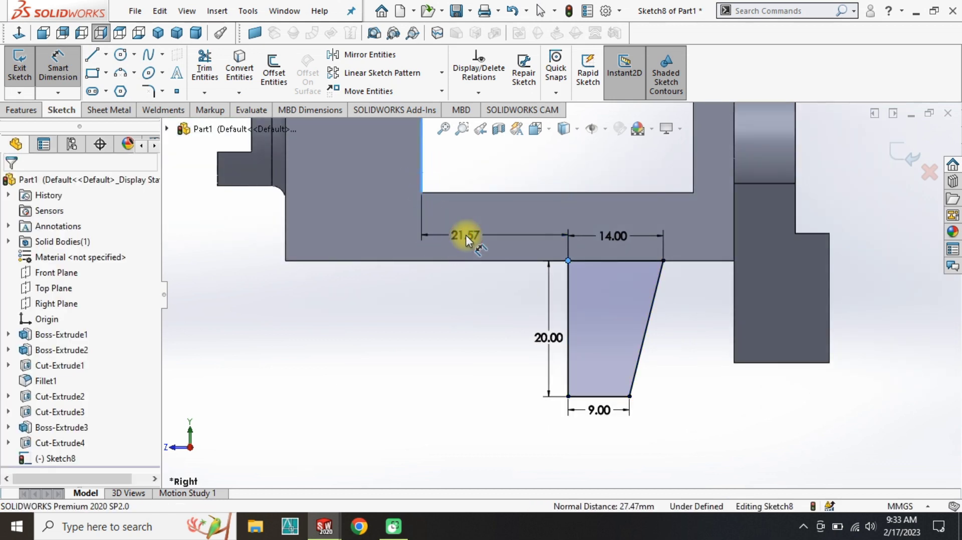
{"action": "type", "text": "20"}
{"action": "key", "text": "Return"}
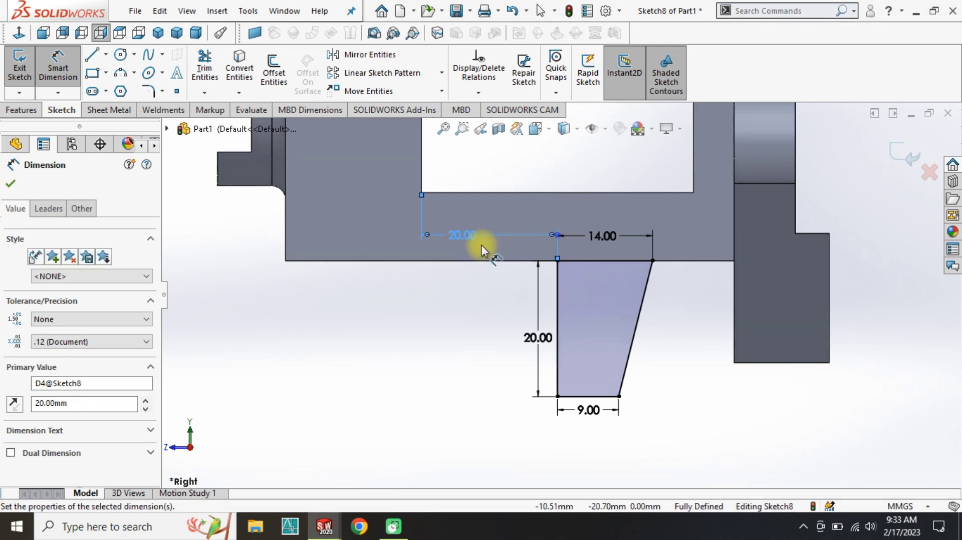
{"action": "left_click", "coordinate": [507, 412]}
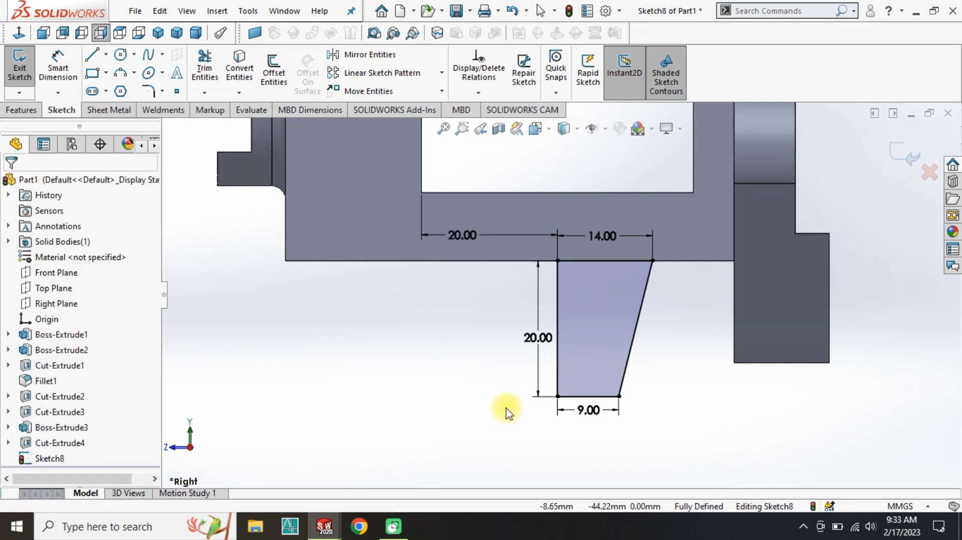
Round the lower corner between the profile's bottom and slanted lines with a 2 mm sketch fillet.
{"action": "left_click", "coordinate": [150, 91]}
{"action": "left_click", "coordinate": [620, 399]}
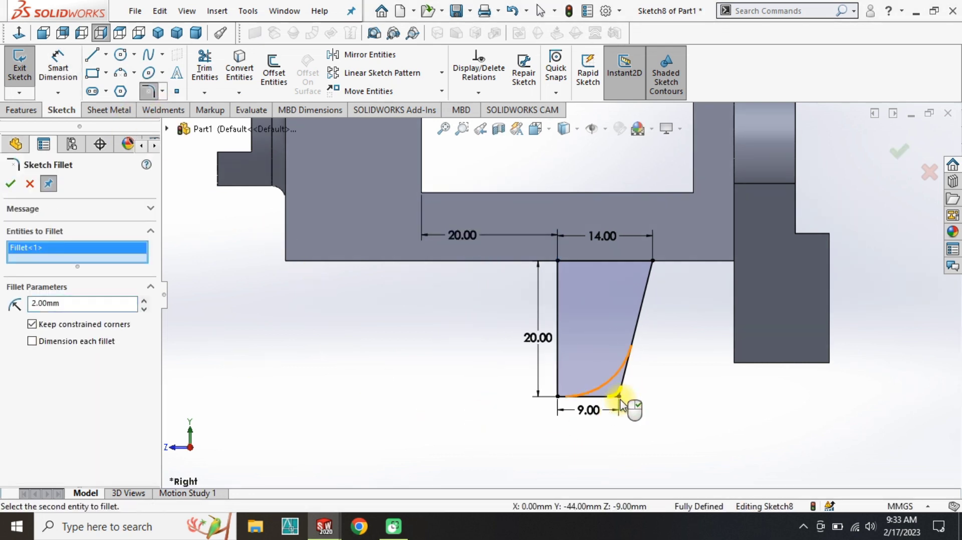
{"action": "right_click", "coordinate": [475, 443]}
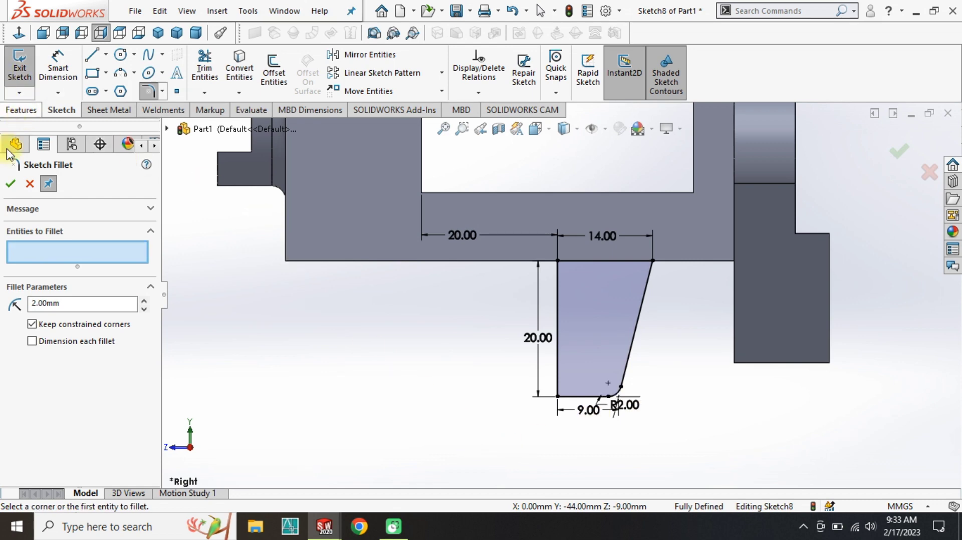
{"action": "left_click", "coordinate": [11, 184]}
Revolve the profile 360 degrees about its 20 mm vertical line as a merged boss under the block.
{"action": "left_click", "coordinate": [17, 111]}
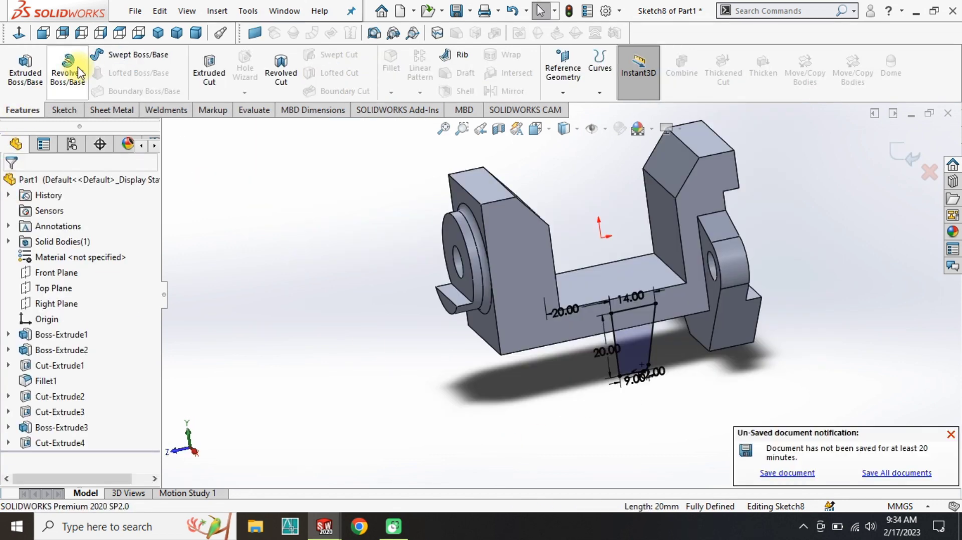
{"action": "left_click", "coordinate": [77, 71]}
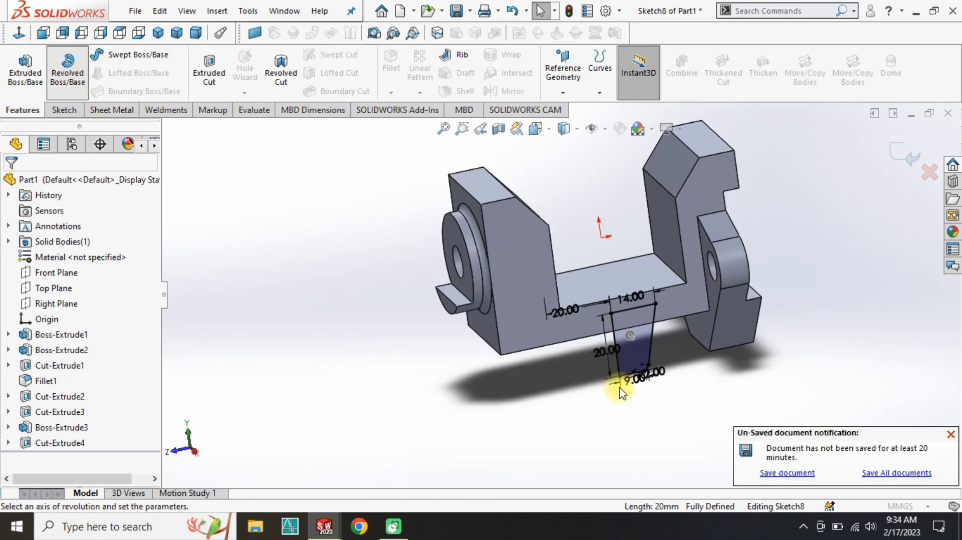
{"action": "scroll", "coordinate": [616, 356], "scroll_direction": "down", "scroll_amount": 5}
{"action": "left_click", "coordinate": [599, 308]}
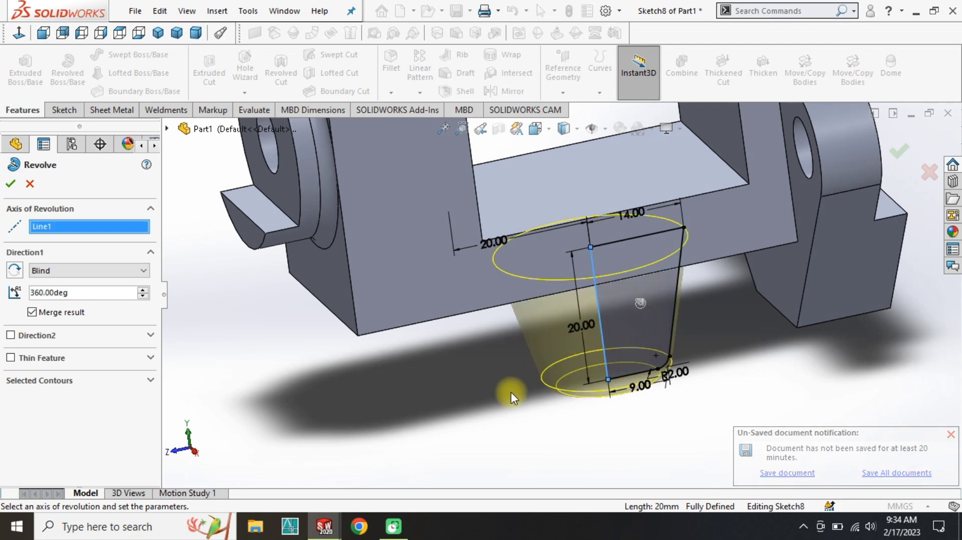
{"action": "right_click", "coordinate": [507, 393]}
{"action": "left_click", "coordinate": [434, 416]}
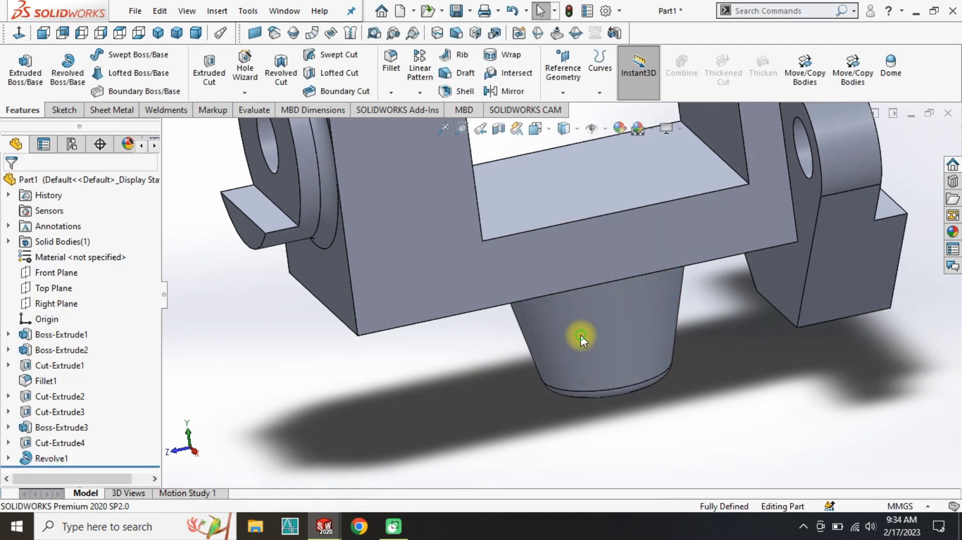
Fillet the edge where the revolved conical boss meets the block's underside with a 2 mm radius.
{"action": "key", "text": "ctrl+7"}
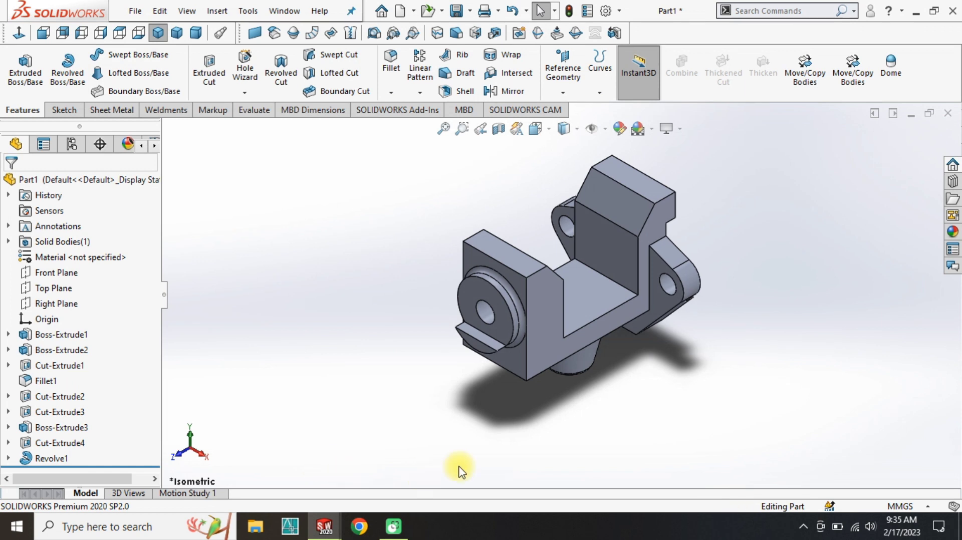
{"action": "middle_click_drag", "start_coordinate": [581, 343], "coordinate": [542, 207]}
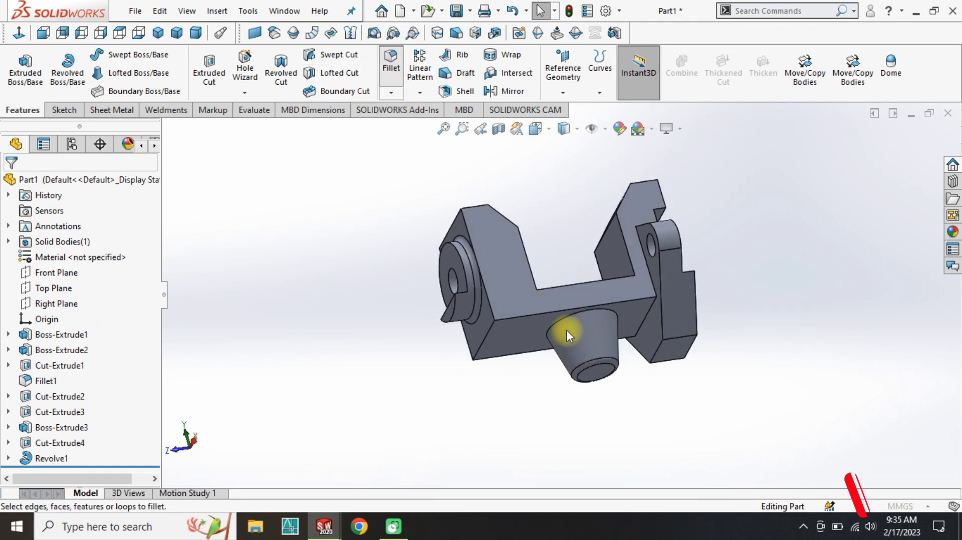
{"action": "type", "text": "2"}
{"action": "scroll", "coordinate": [585, 319], "scroll_direction": "down", "scroll_amount": 5}
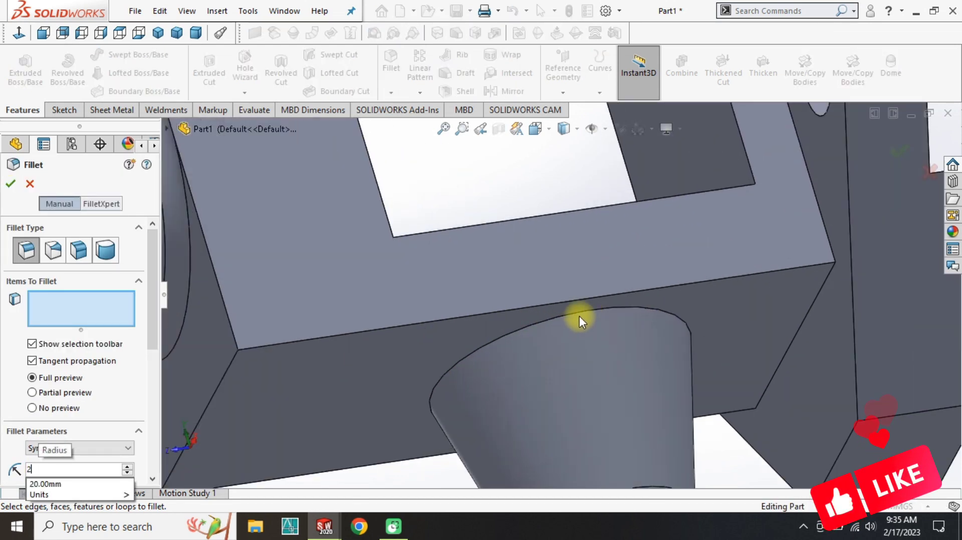
{"action": "left_click", "coordinate": [579, 317]}
{"action": "key", "text": "Return"}
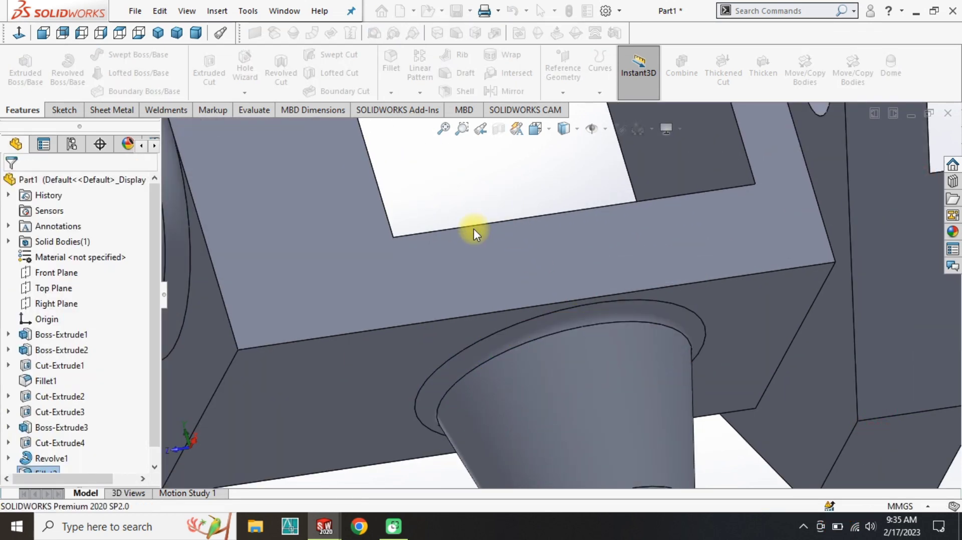
Sketch a small circle on the conical boss's flat bottom face, centred on the origin.
{"action": "scroll", "coordinate": [466, 333], "scroll_direction": "up", "scroll_amount": 2}
{"action": "scroll", "coordinate": [543, 435], "scroll_direction": "down", "scroll_amount": 3}
{"action": "left_click", "coordinate": [632, 406]}
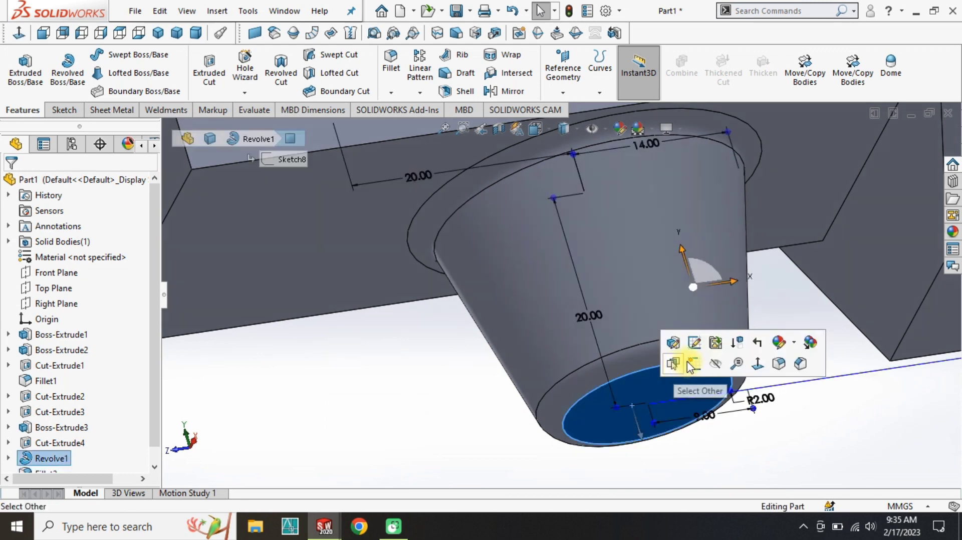
{"action": "left_click", "coordinate": [692, 365]}
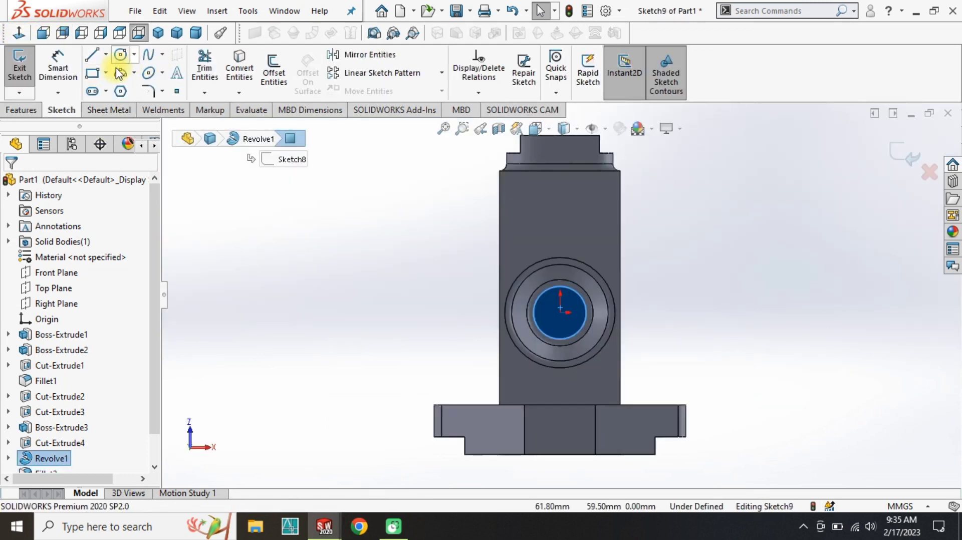
{"action": "left_click", "coordinate": [120, 56]}
{"action": "scroll", "coordinate": [557, 311], "scroll_direction": "down", "scroll_amount": 6}
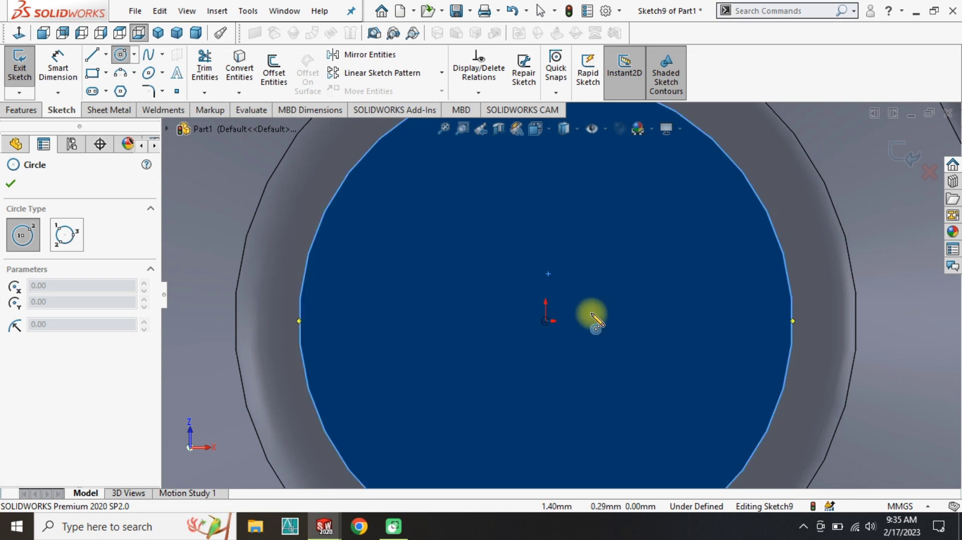
{"action": "left_click", "coordinate": [546, 322]}
{"action": "left_click", "coordinate": [547, 360]}
Dimension the circle on the conical boss's bottom face to a 12 mm diameter.
{"action": "right_click_drag", "start_coordinate": [446, 355], "coordinate": [440, 215]}
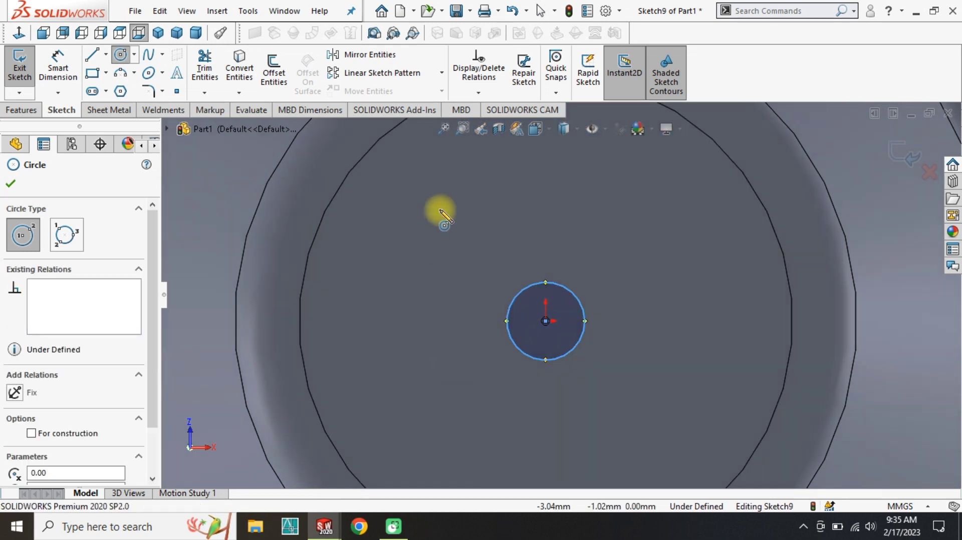
{"action": "left_click", "coordinate": [526, 286]}
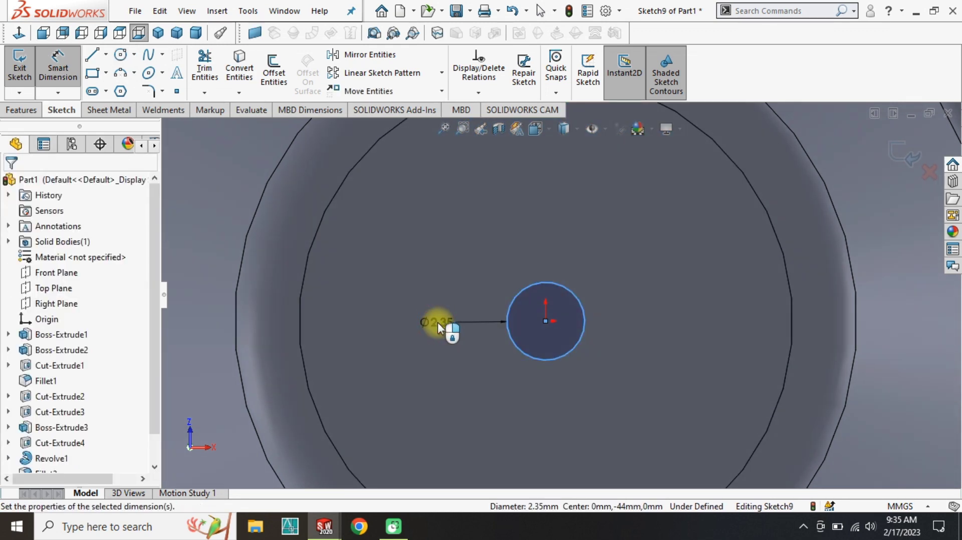
{"action": "left_click", "coordinate": [437, 323]}
{"action": "type", "text": "12"}
{"action": "key", "text": "Return"}
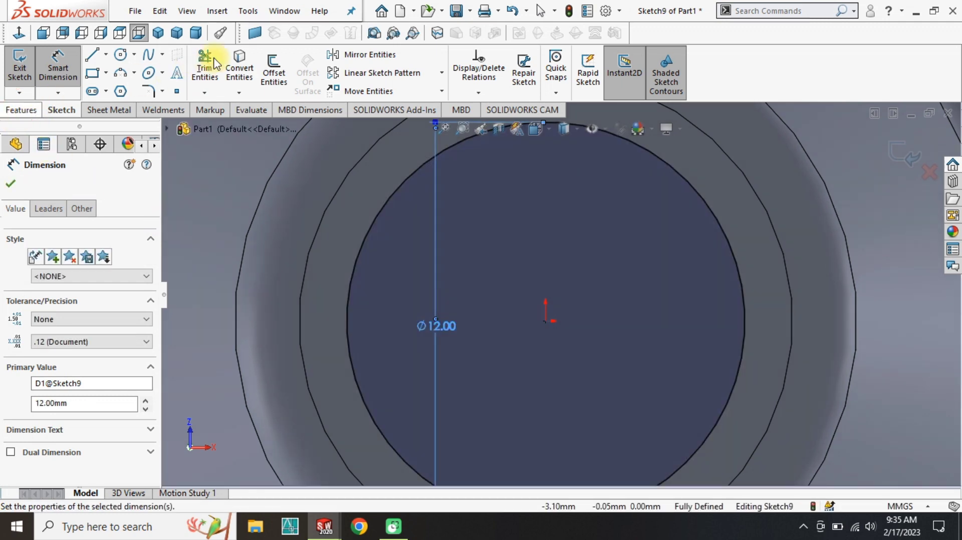
Extrude-cut the 12 mm circle through the conical boss with Up To Surface, ending at the floor face between the block's uprights.
{"action": "scroll", "coordinate": [216, 64], "scroll_direction": "up", "scroll_amount": 1}
{"action": "left_click", "coordinate": [209, 64]}
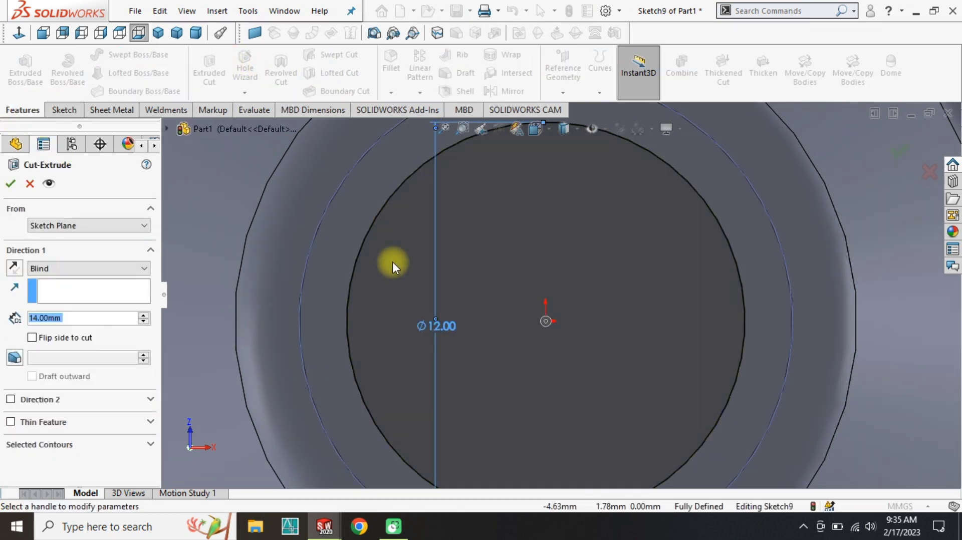
{"action": "mouse_move", "coordinate": [392, 261]}
{"action": "middle_mouse_down"}
{"action": "mouse_move", "coordinate": [474, 382]}
{"action": "mouse_move", "coordinate": [556, 281]}
{"action": "mouse_move", "coordinate": [502, 339]}
{"action": "mouse_move", "coordinate": [503, 263]}
{"action": "mouse_move", "coordinate": [80, 313]}
{"action": "middle_mouse_up"}
{"action": "left_click", "coordinate": [65, 268]}
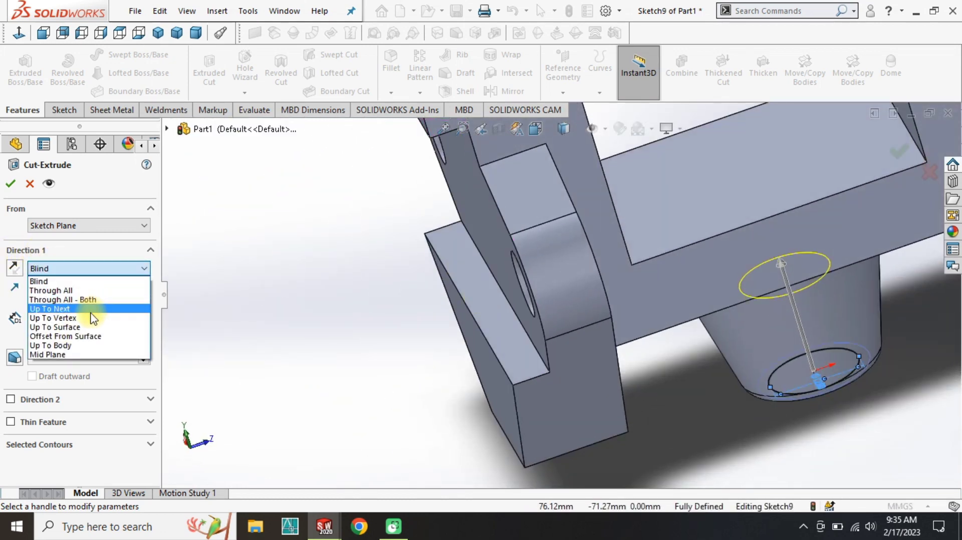
{"action": "left_click", "coordinate": [93, 326]}
{"action": "left_click", "coordinate": [692, 193]}
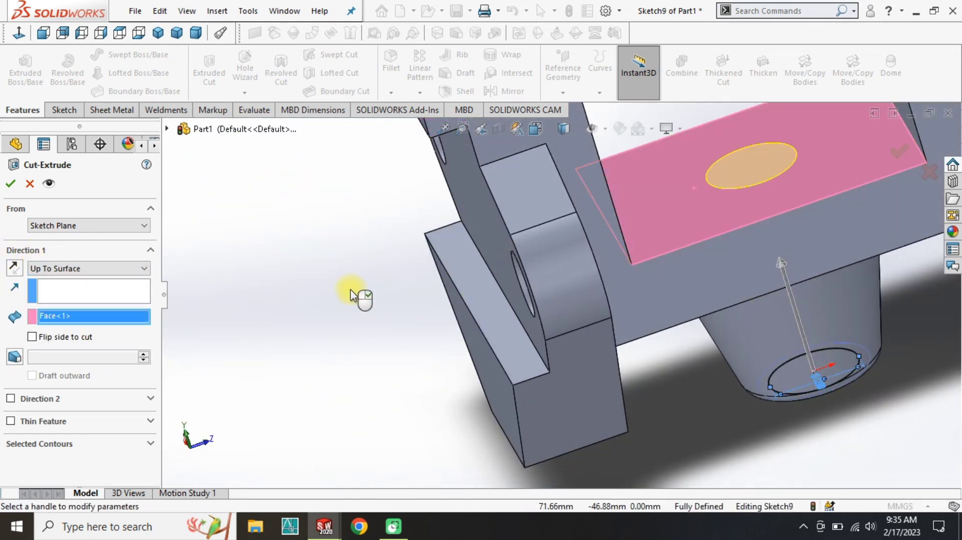
{"action": "right_click", "coordinate": [302, 273]}
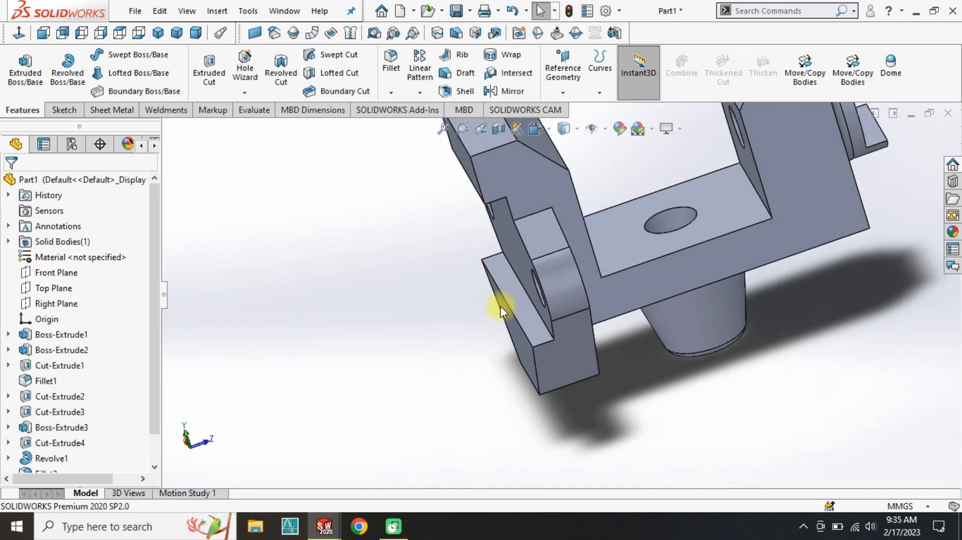
Start a sketch on the rectangular rear face of the block's upright, above the slotted flange.
{"action": "left_click", "coordinate": [158, 33]}
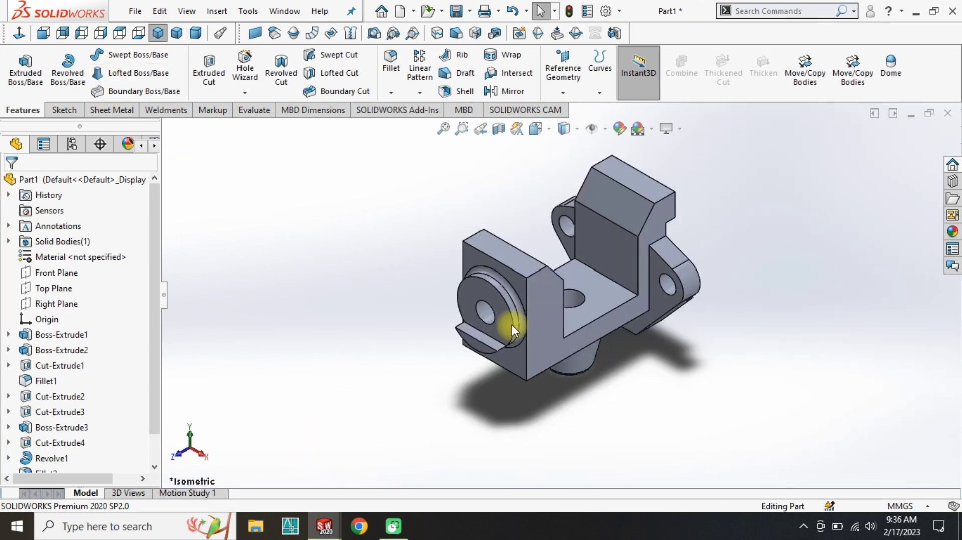
{"action": "middle_click_drag", "start_coordinate": [512, 324], "coordinate": [596, 251]}
{"action": "left_click", "coordinate": [597, 252]}
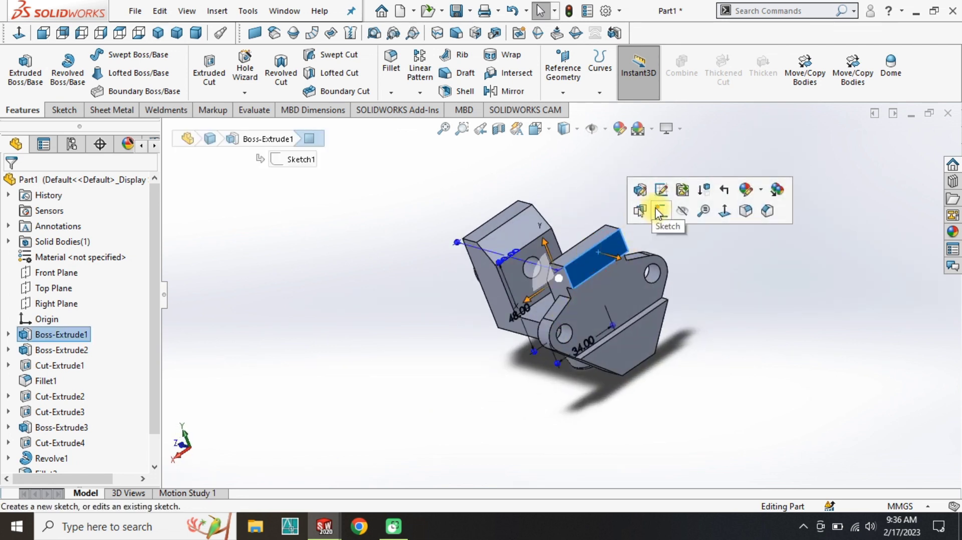
{"action": "left_click", "coordinate": [659, 210]}
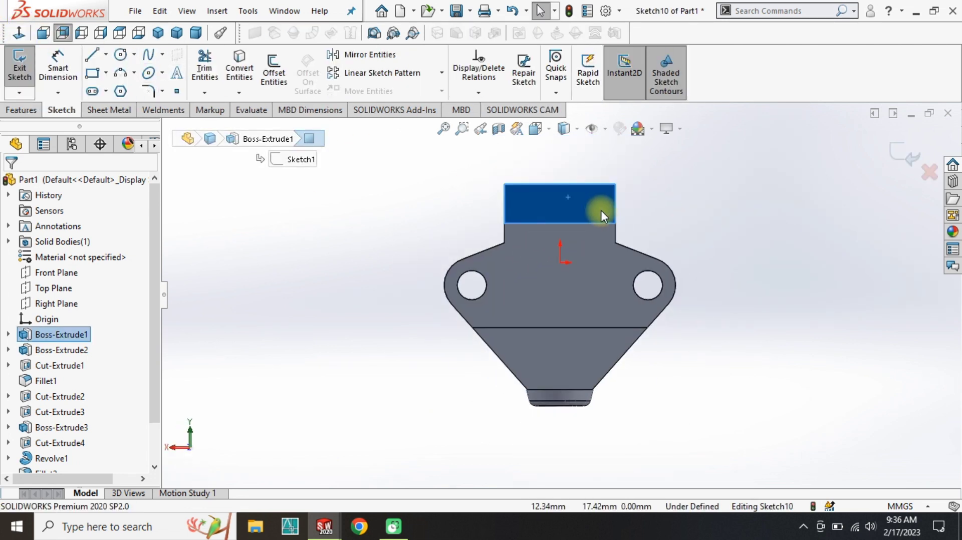
Sketch four connected lines on the upper rectangular face: about 6 mm vertical, slanted to the top edge, about 6 mm along it, slanted to the right edge.
{"action": "scroll", "coordinate": [601, 200], "scroll_direction": "down", "scroll_amount": 3}
{"action": "left_click", "coordinate": [92, 55]}
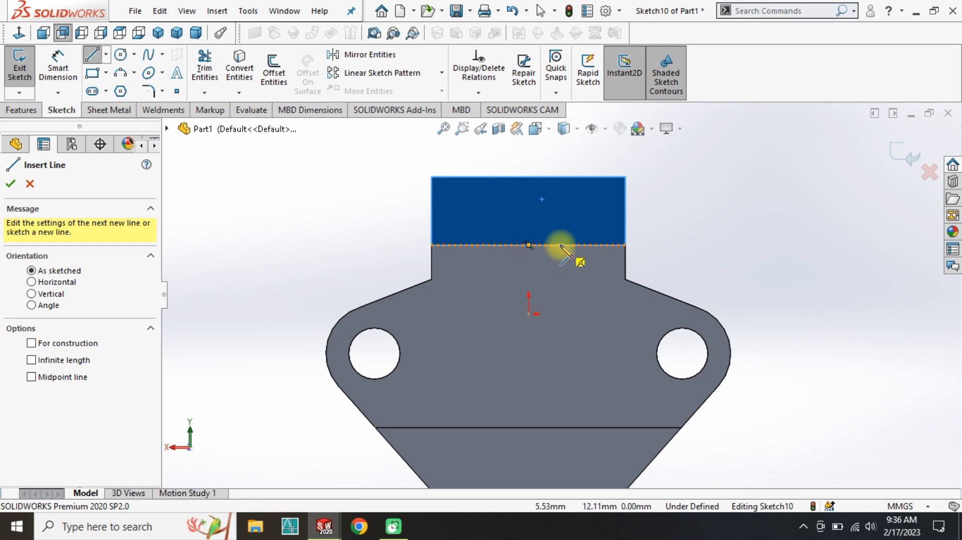
{"action": "left_click", "coordinate": [559, 245]}
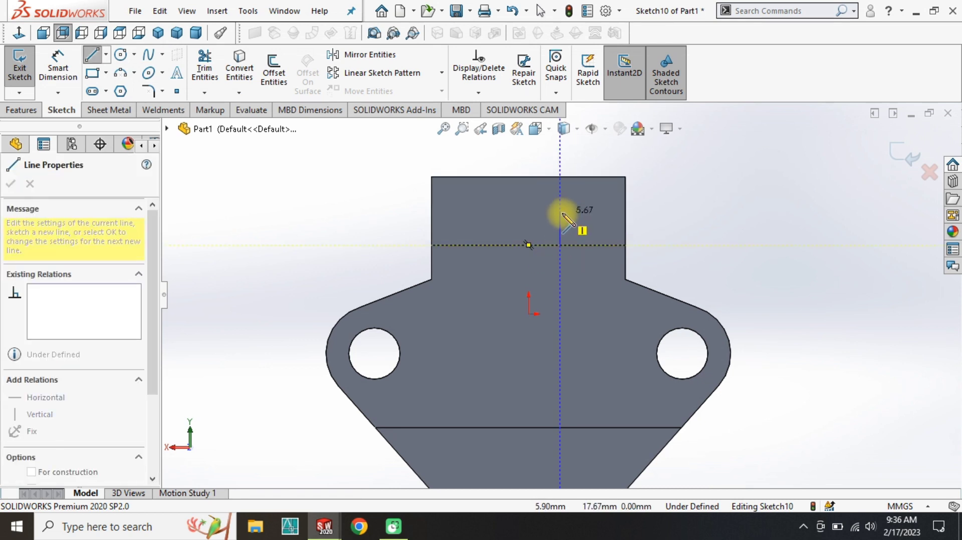
{"action": "left_click", "coordinate": [560, 212]}
{"action": "left_click", "coordinate": [578, 176]}
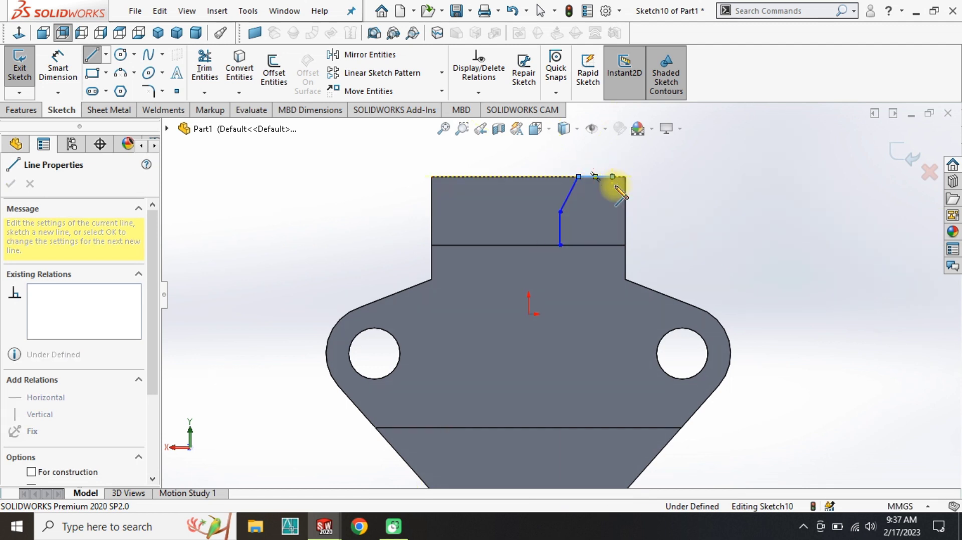
{"action": "left_click", "coordinate": [612, 177]}
{"action": "left_click", "coordinate": [624, 236]}
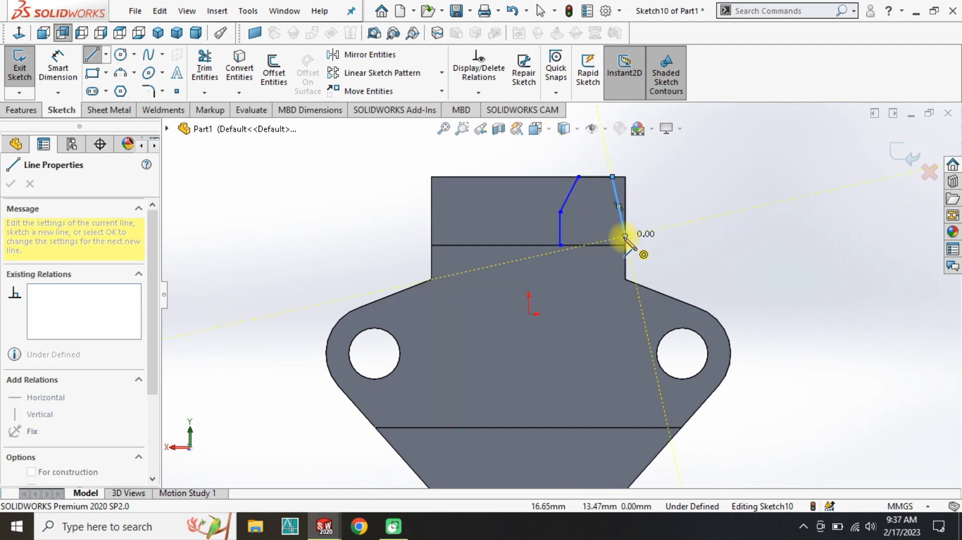
{"action": "key", "text": "Escape"}
Dimension the vertical height of the slanted line ending on the face's right edge and set it to 10 mm.
{"action": "right_click_drag", "start_coordinate": [708, 272], "coordinate": [701, 238]}
{"action": "scroll", "coordinate": [613, 225], "scroll_direction": "down", "scroll_amount": 5}
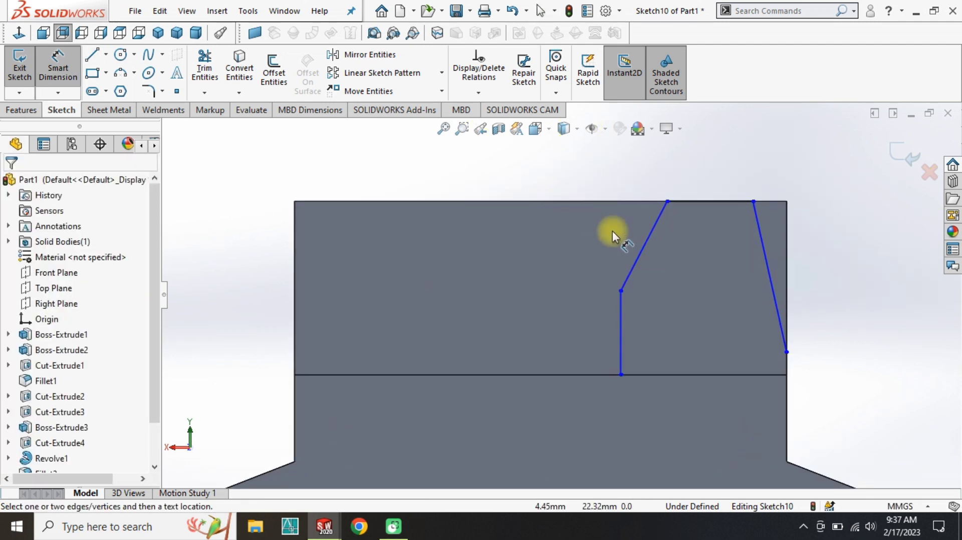
{"action": "scroll", "coordinate": [612, 230], "scroll_direction": "up", "scroll_amount": 1}
{"action": "left_click", "coordinate": [735, 272]}
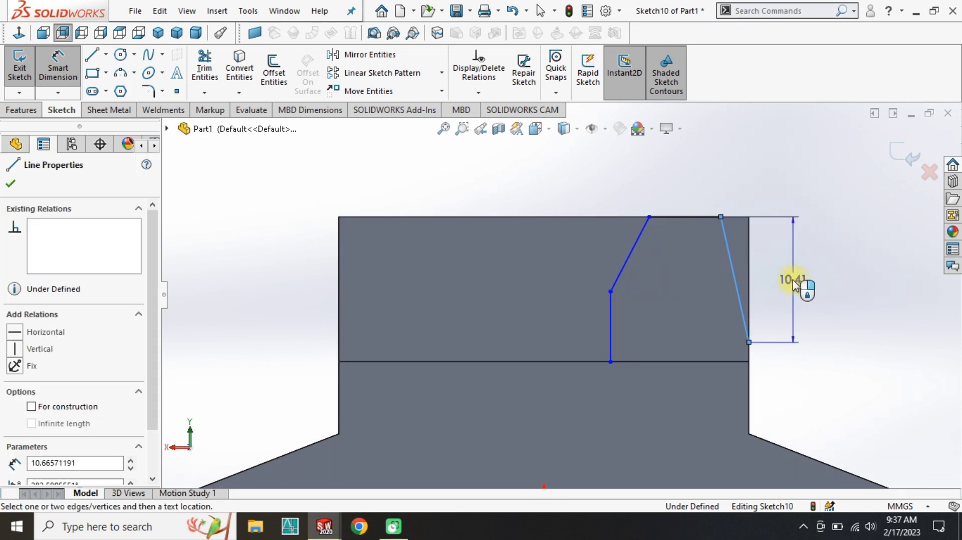
{"action": "left_click", "coordinate": [796, 283]}
{"action": "type", "text": "10"}
{"action": "key", "text": "Return"}
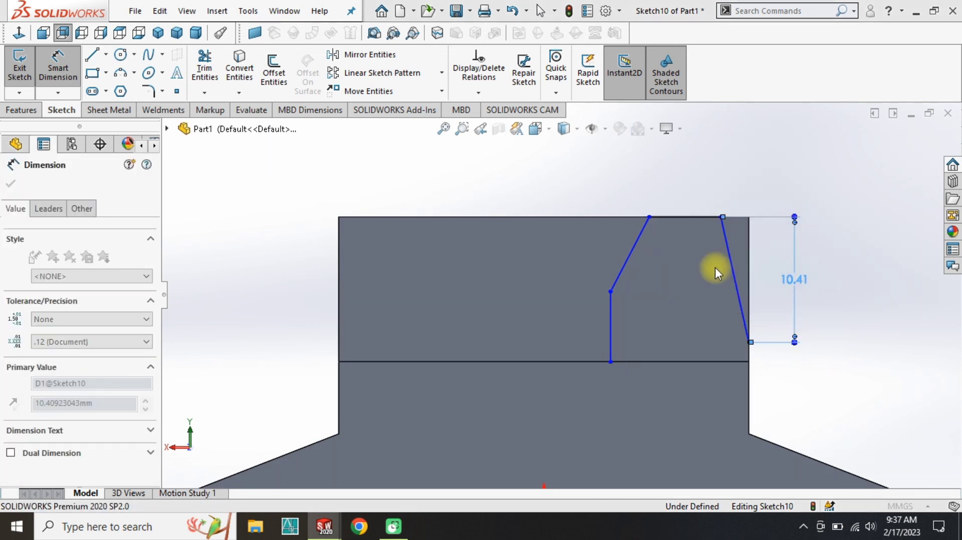
Dimension the horizontal line on the face's top edge and set its length to 5 mm.
{"action": "left_click", "coordinate": [688, 217]}
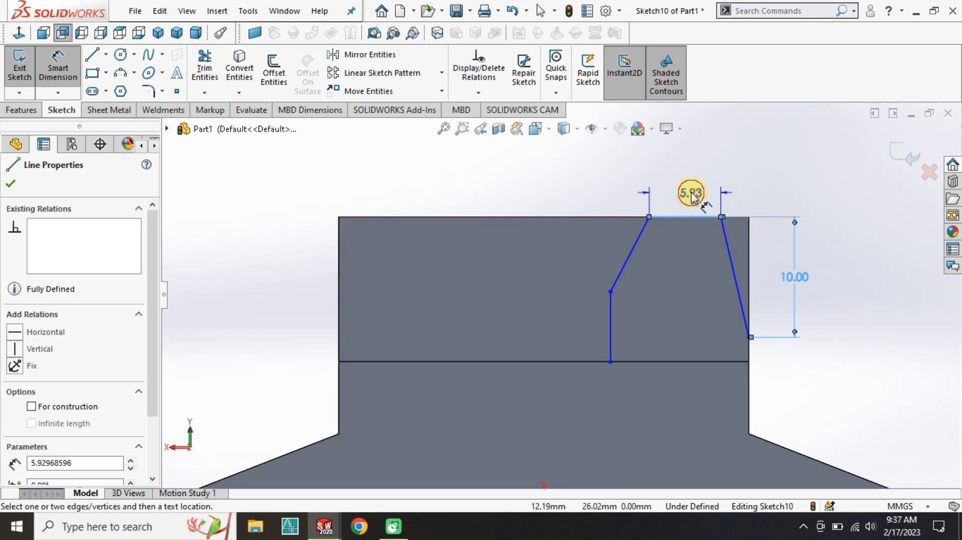
{"action": "left_click", "coordinate": [691, 195]}
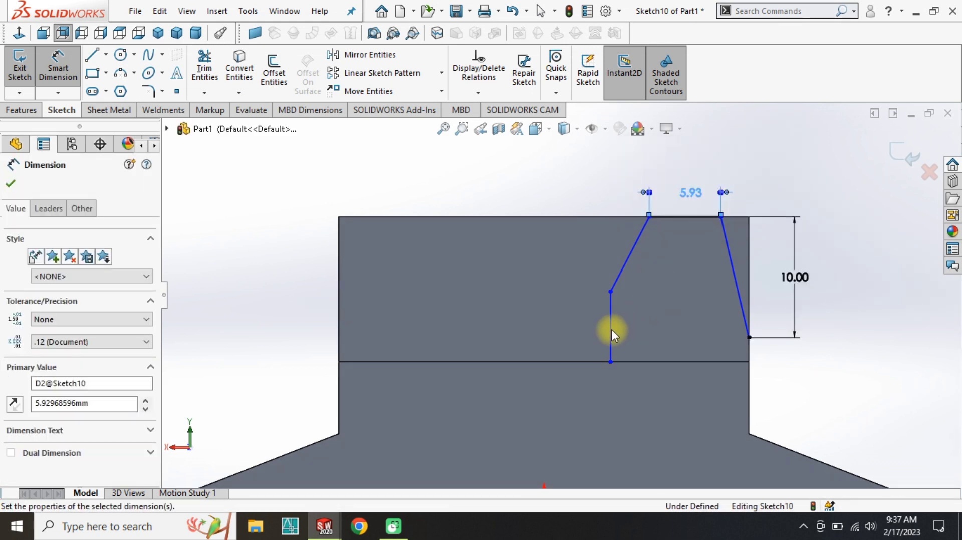
{"action": "type", "text": "5"}
{"action": "key", "text": "Return"}
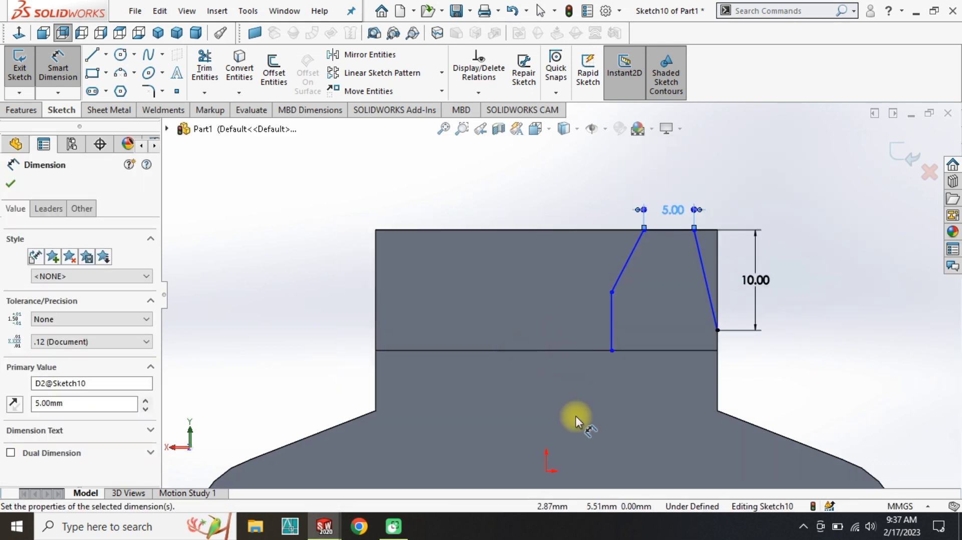
Dimension the vertical profile line, setting its horizontal distance from the origin to 5 mm and its length to 7 mm.
{"action": "left_click", "coordinate": [612, 351]}
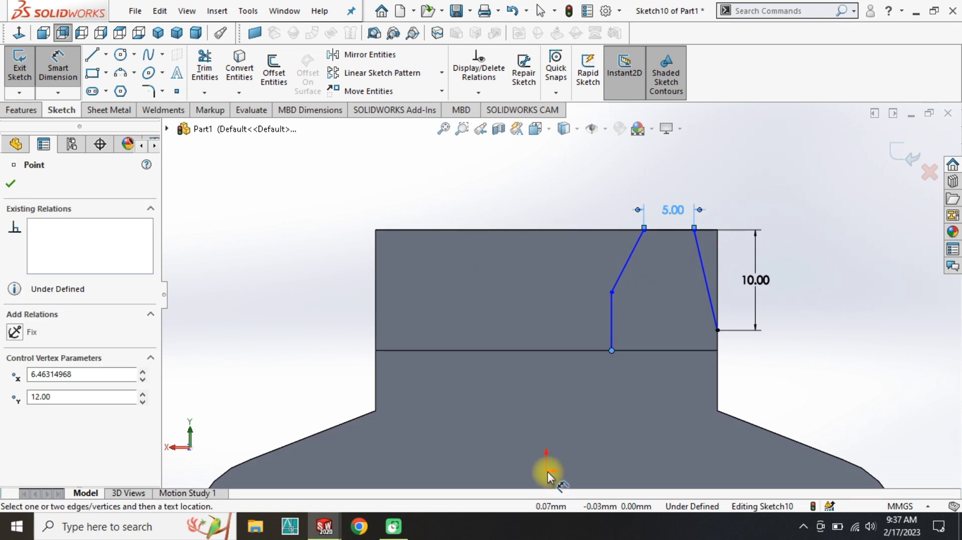
{"action": "left_click", "coordinate": [546, 472]}
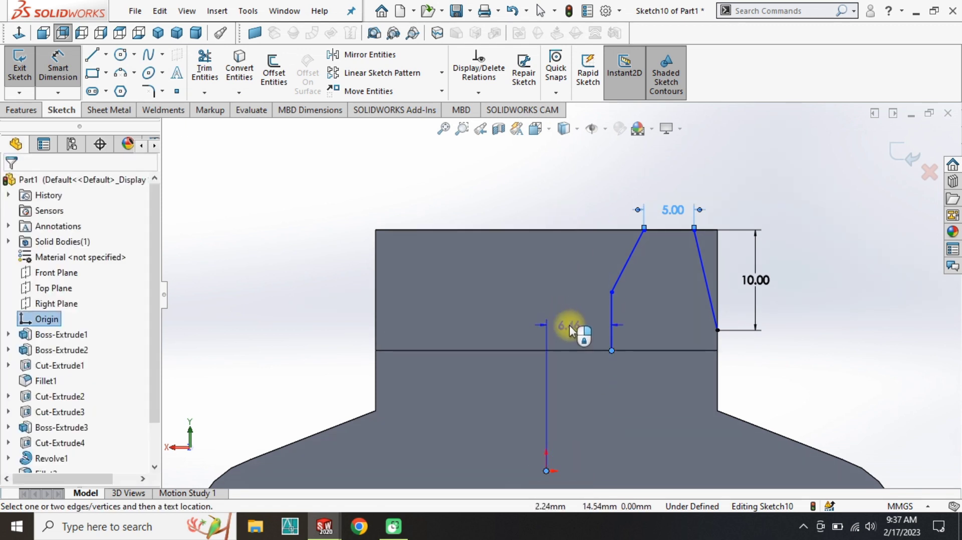
{"action": "left_click", "coordinate": [572, 331]}
{"action": "key", "text": "Return"}
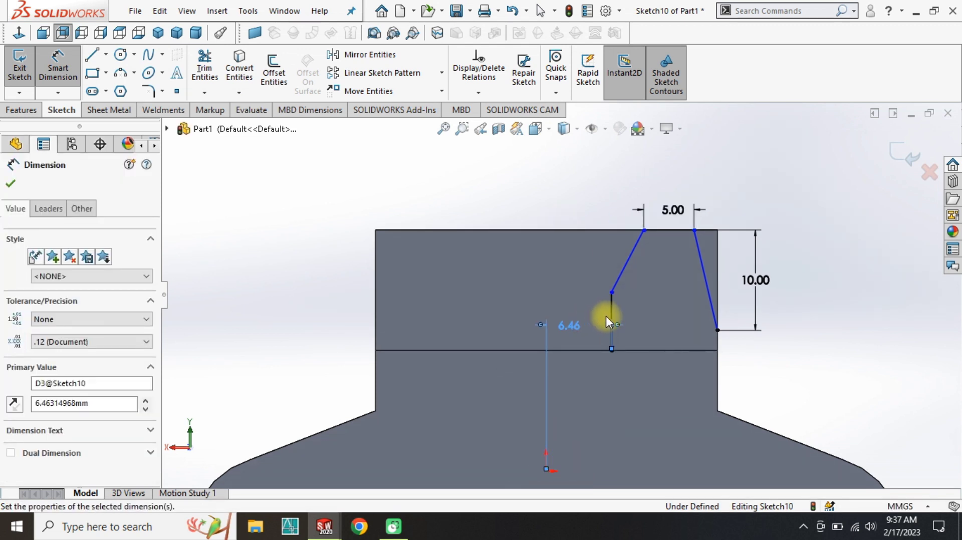
{"action": "left_click", "coordinate": [598, 315]}
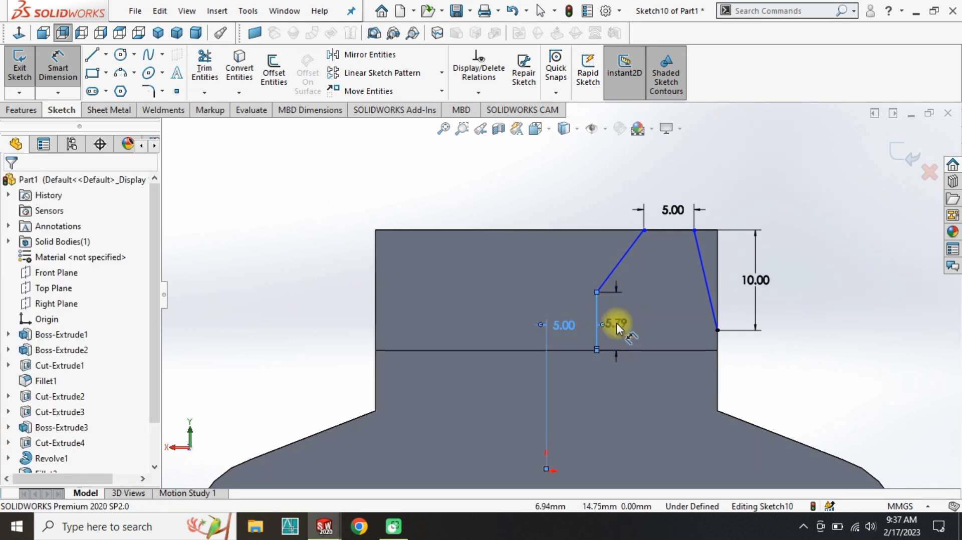
{"action": "left_click", "coordinate": [617, 323]}
{"action": "type", "text": "7.00mm"}
{"action": "key", "text": "Return"}
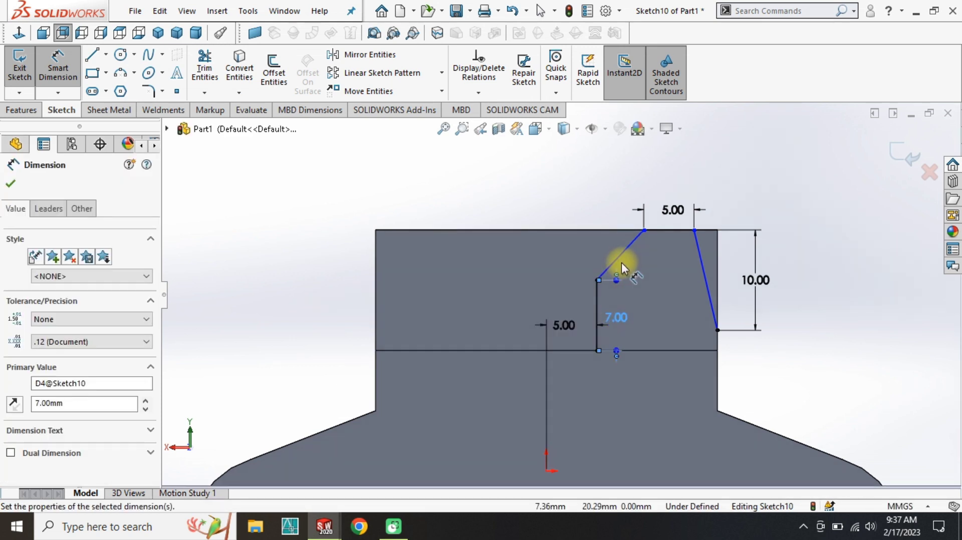
Dimension the horizontal span of the short slanted line above the vertical line and set it to 3 mm.
{"action": "left_click", "coordinate": [623, 254]}
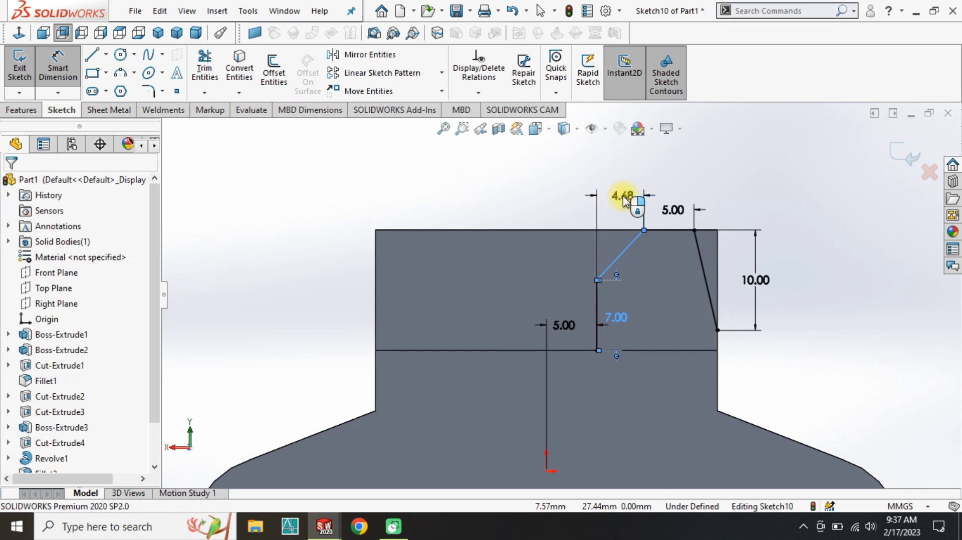
{"action": "left_click", "coordinate": [623, 198]}
{"action": "key", "text": "Return"}
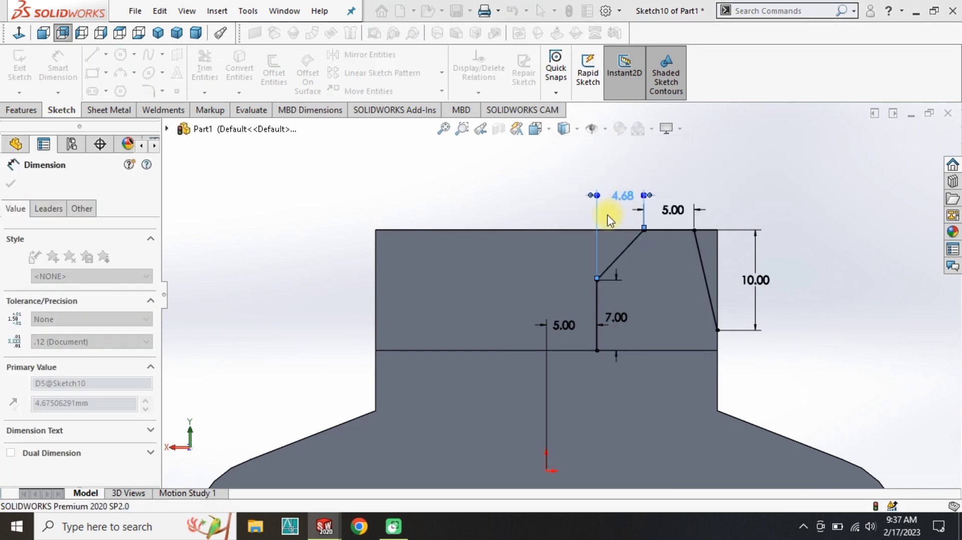
{"action": "type", "text": "3"}
{"action": "key", "text": "Return"}
Add a driven vertical dimension to the short slanted line, placing it beside the profile.
{"action": "left_click", "coordinate": [614, 250]}
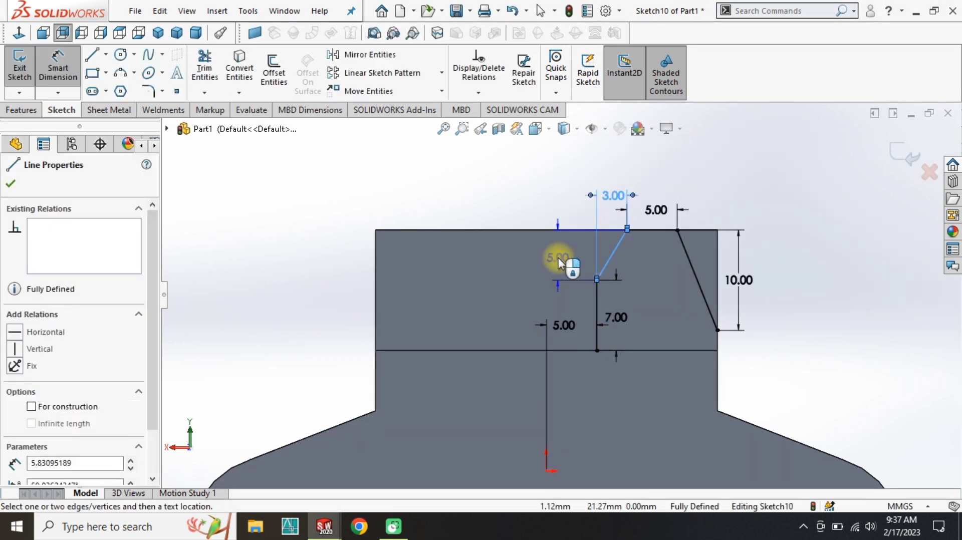
{"action": "left_click", "coordinate": [558, 257]}
{"action": "scroll", "coordinate": [608, 259], "scroll_direction": "down", "scroll_amount": 2}
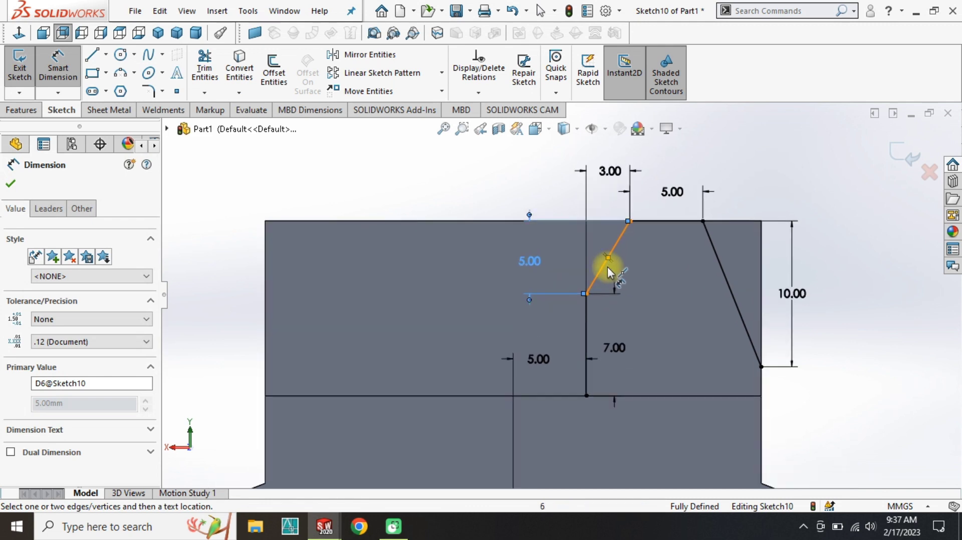
{"action": "key", "text": "Escape"}
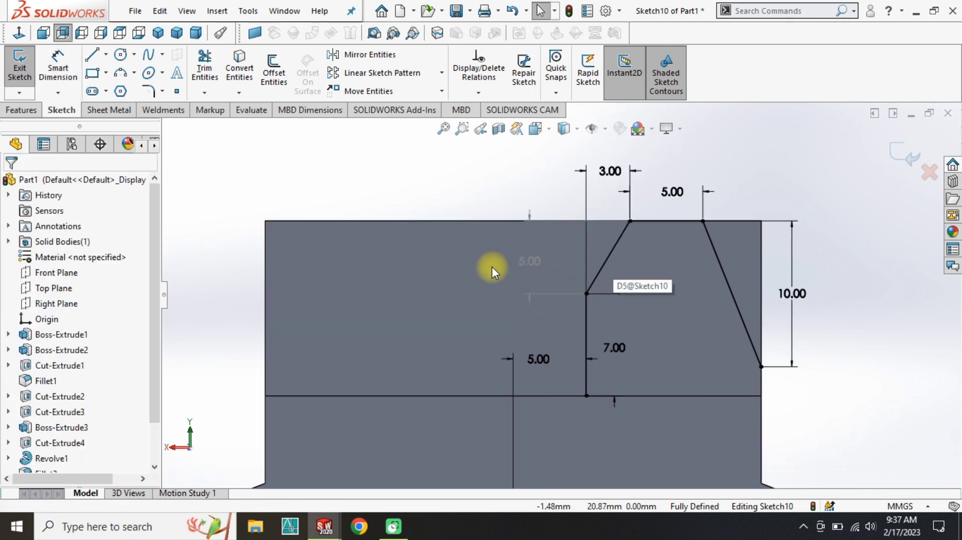
Delete the short slanted line and its driven vertical dimension from the sketch.
{"action": "scroll", "coordinate": [576, 283], "scroll_direction": "up", "scroll_amount": 1}
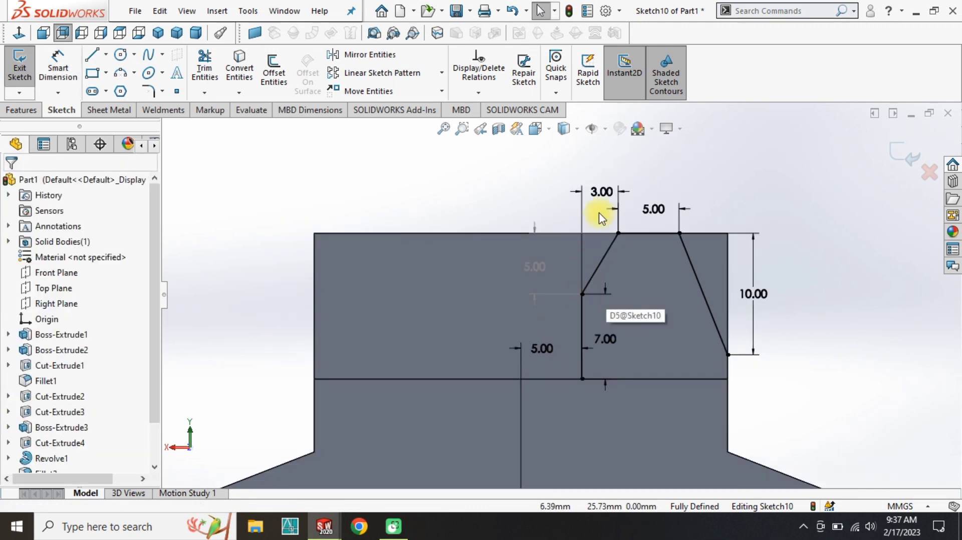
{"action": "scroll", "coordinate": [601, 216], "scroll_direction": "down", "scroll_amount": 2}
{"action": "left_click", "coordinate": [614, 270]}
{"action": "key", "text": "Delete"}
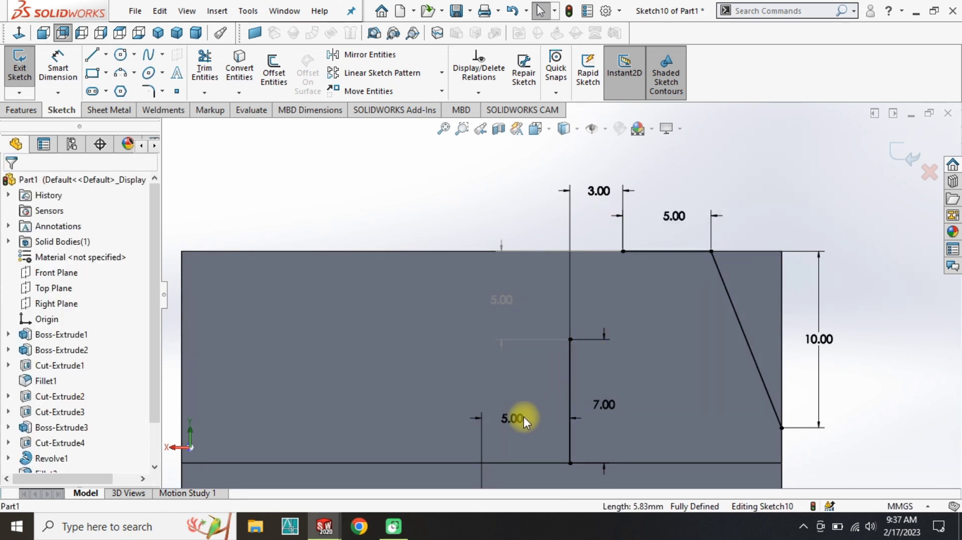
{"action": "scroll", "coordinate": [535, 395], "scroll_direction": "up", "scroll_amount": 1}
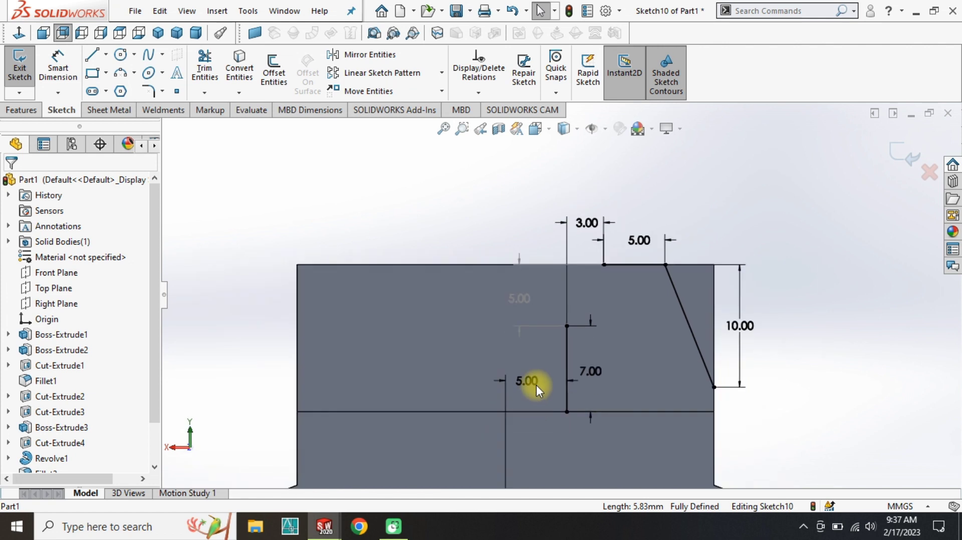
{"action": "key", "text": "Delete"}
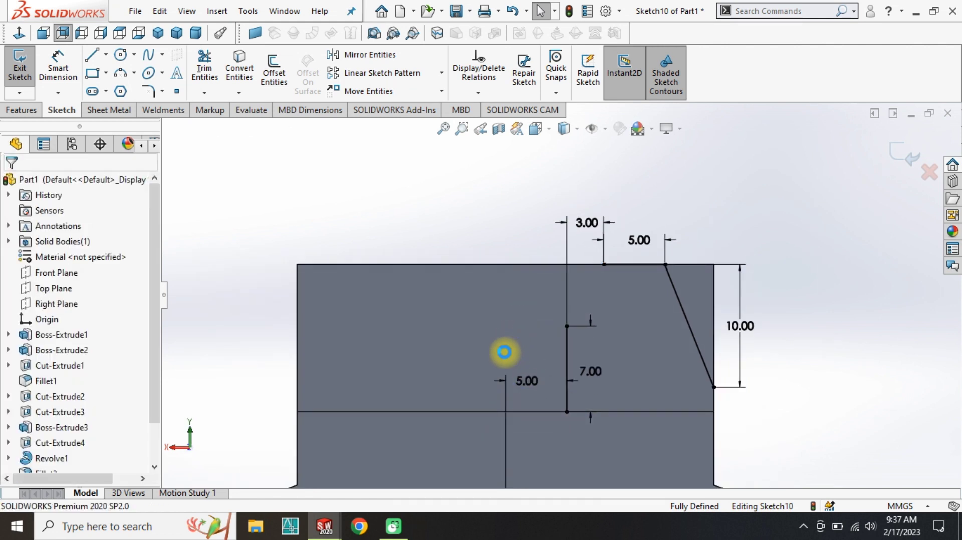
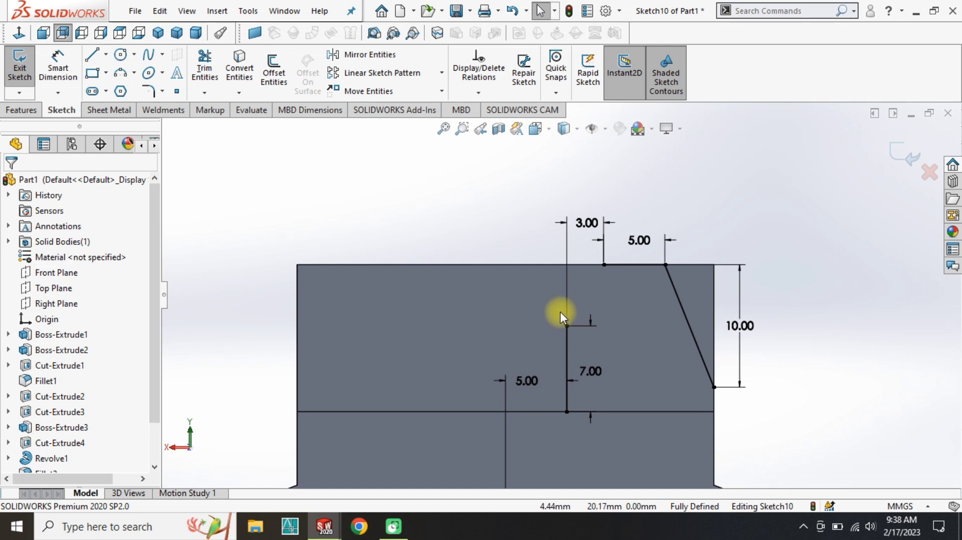
Draw a line from the upper end of the vertical line to the near end of the 5 mm top line.
{"action": "key", "text": "l"}
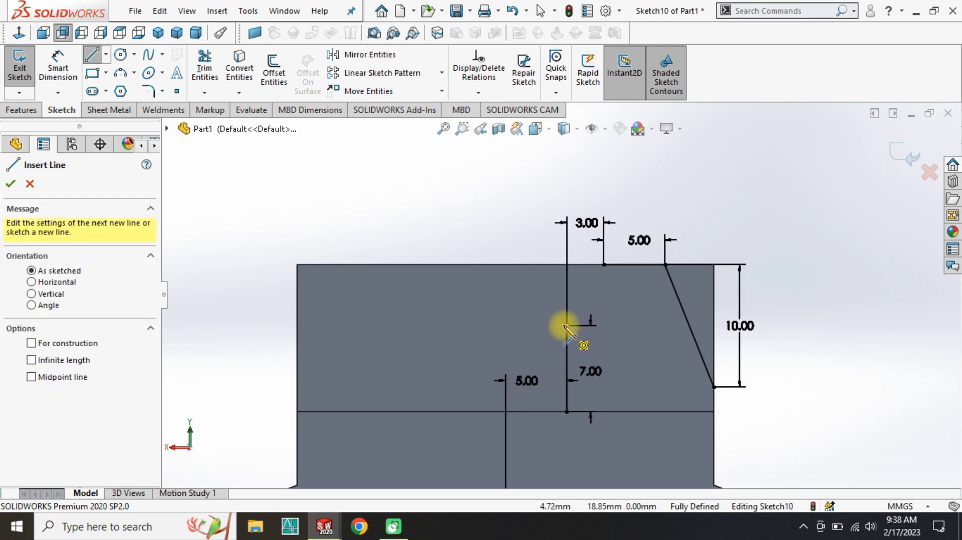
{"action": "left_click", "coordinate": [566, 325]}
{"action": "double_click", "coordinate": [603, 264]}
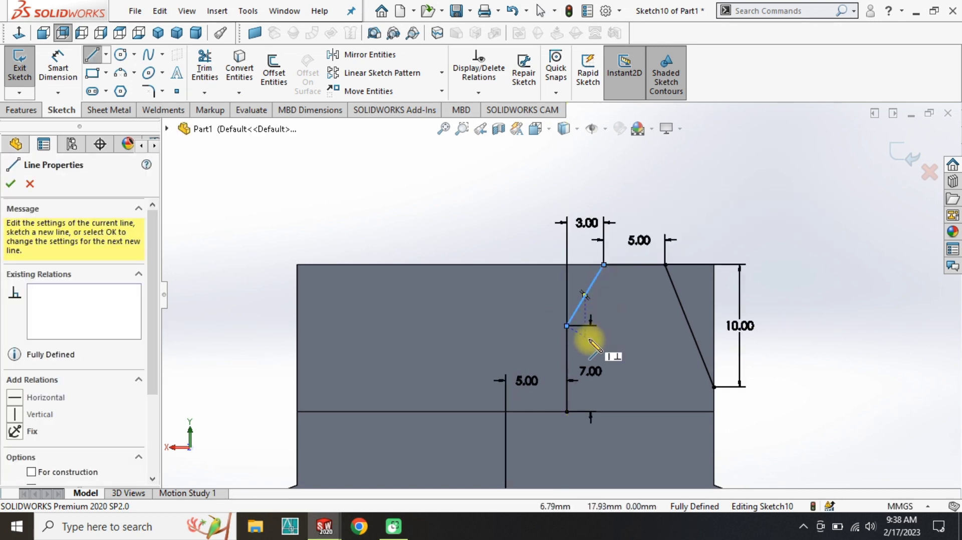
{"action": "key", "text": "Escape"}
{"action": "scroll", "coordinate": [609, 354], "scroll_direction": "up", "scroll_amount": 1}
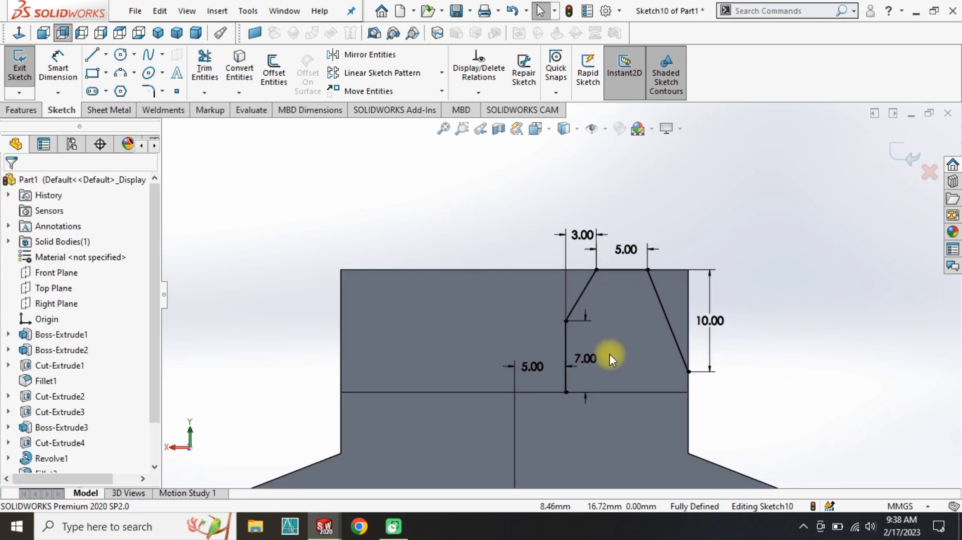
Add a driven vertical dimension to the redrawn slanted line and place it beside the profile.
{"action": "scroll", "coordinate": [637, 352], "scroll_direction": "down", "scroll_amount": 1}
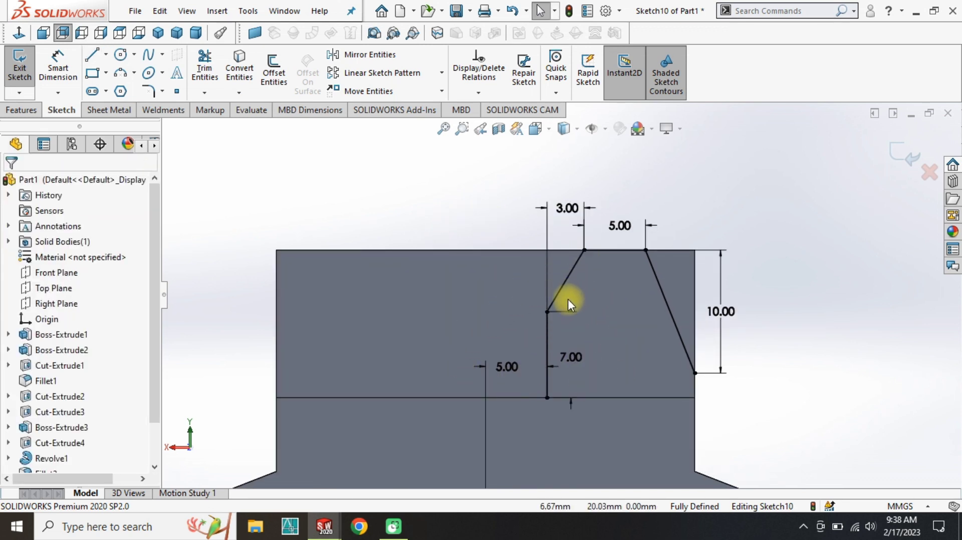
{"action": "right_click_drag", "start_coordinate": [787, 388], "coordinate": [767, 347]}
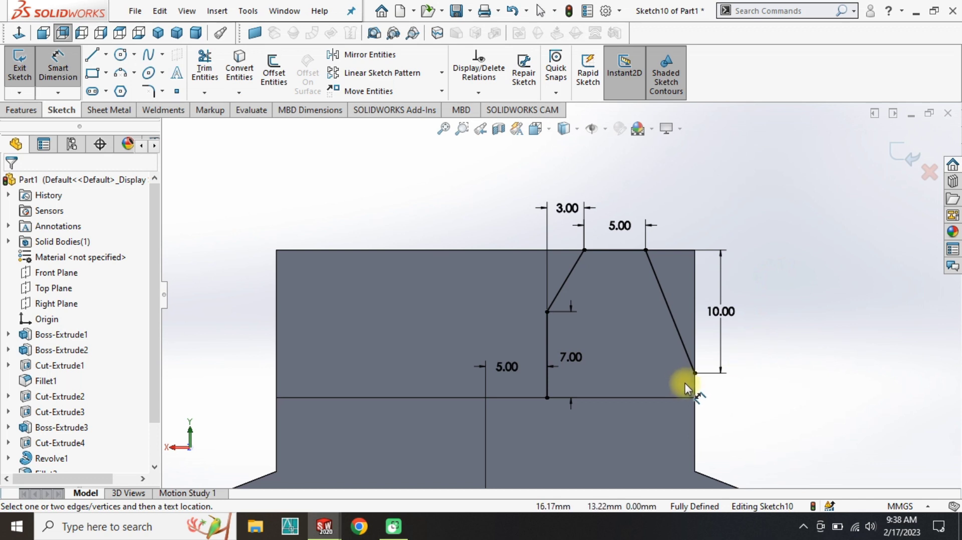
{"action": "left_click", "coordinate": [568, 277]}
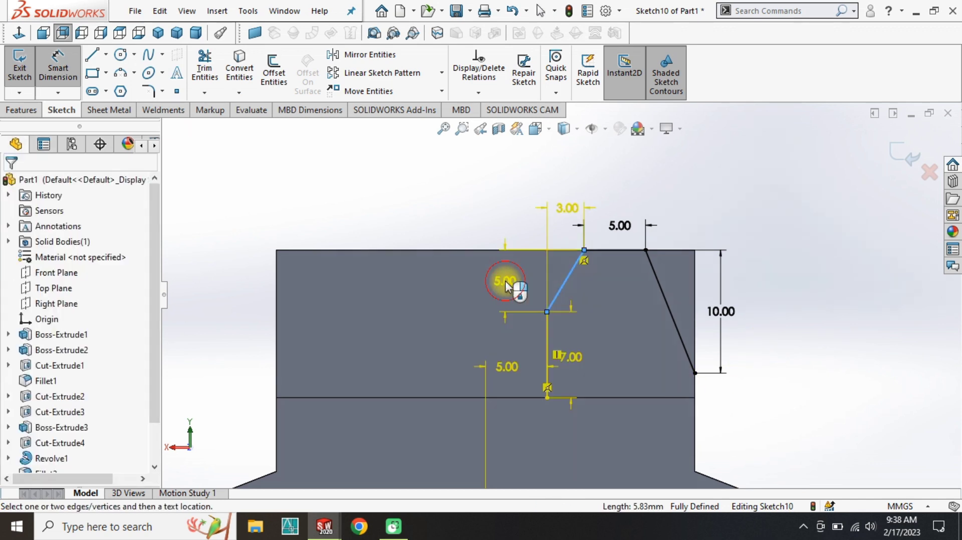
{"action": "key", "text": "Escape"}
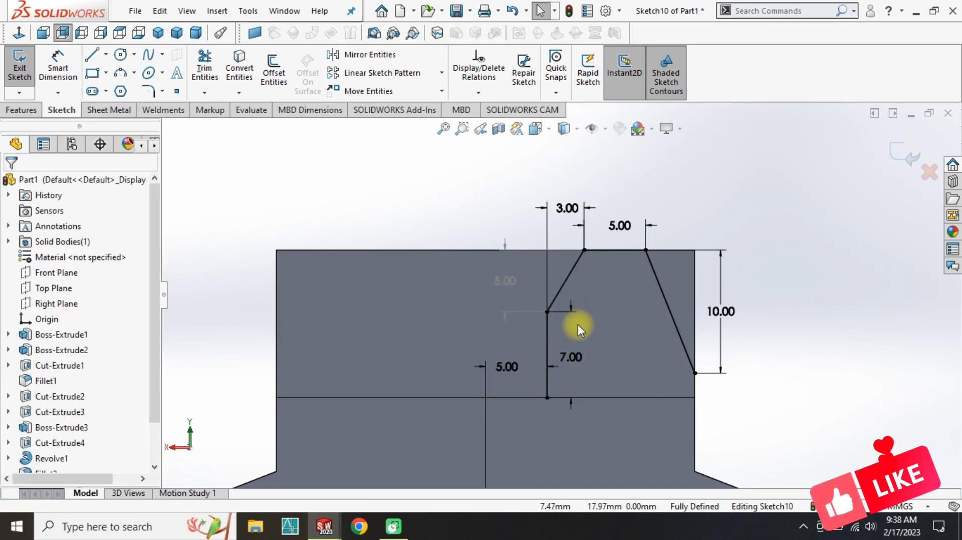
Close the profile with a vertical line down the face's right edge and a horizontal line along its lower edge to the 7 mm line.
{"action": "key", "text": "z"}
{"action": "scroll", "coordinate": [727, 423], "scroll_direction": "down", "scroll_amount": 2}
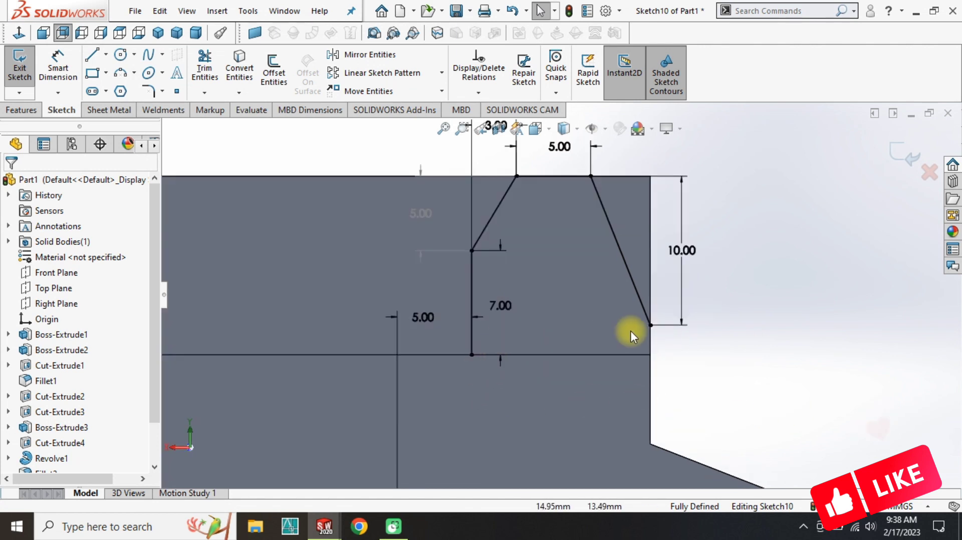
{"action": "key", "text": "l"}
{"action": "left_click_drag", "start_coordinate": [650, 325], "coordinate": [650, 354]}
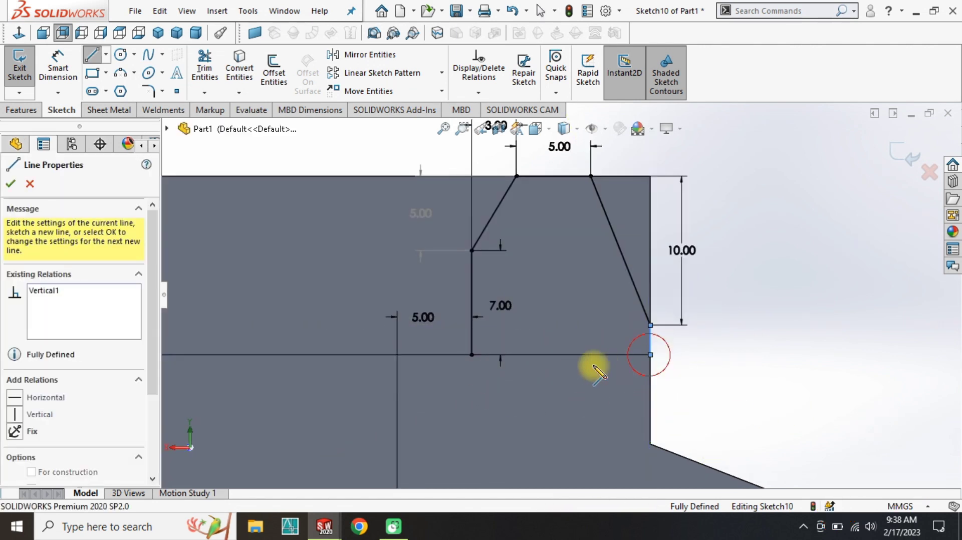
{"action": "left_click", "coordinate": [471, 355]}
{"action": "key", "text": "Escape"}
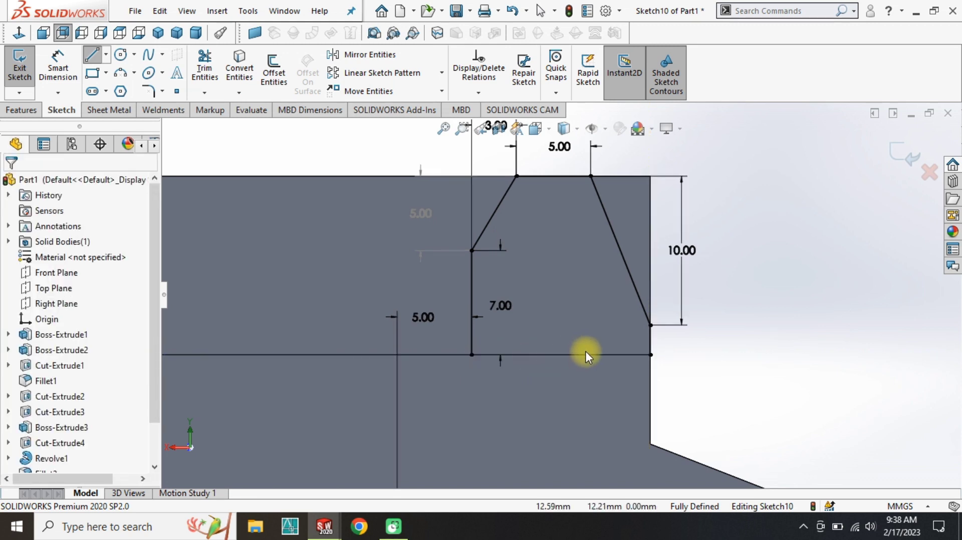
Delete the short vertical closing line on the right edge of the upper face.
{"action": "left_click", "coordinate": [652, 345]}
{"action": "key", "text": "Escape"}
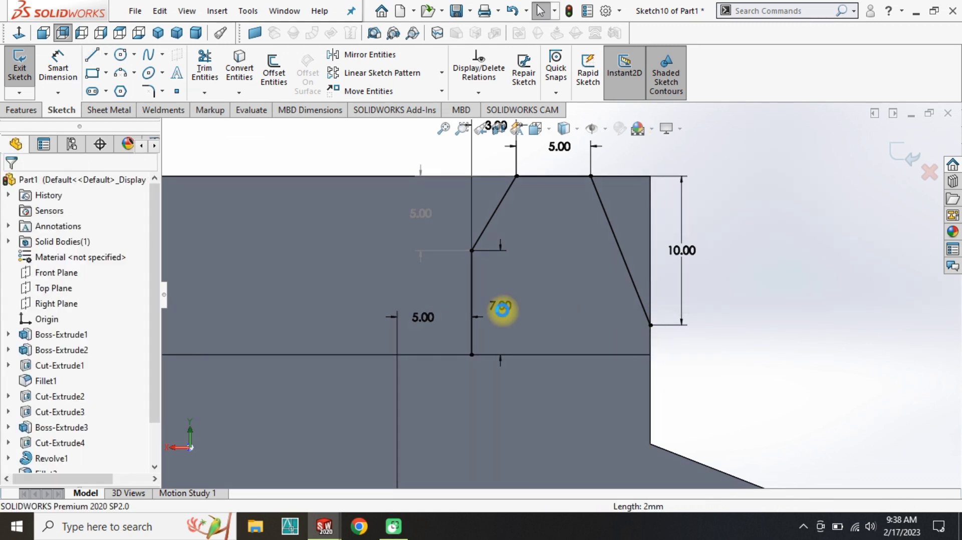
Redraw the closing lines: 2 mm vertically down the face's right edge, and horizontally to the lower end of the 7 mm line.
{"action": "scroll", "coordinate": [502, 305], "scroll_direction": "up", "scroll_amount": 3}
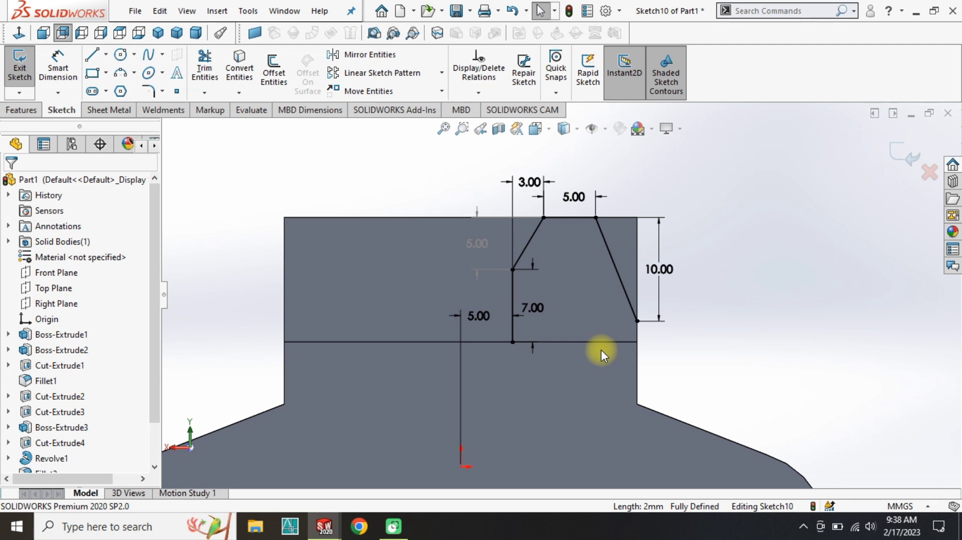
{"action": "key", "text": "l"}
{"action": "left_click", "coordinate": [636, 321]}
{"action": "left_click", "coordinate": [637, 342]}
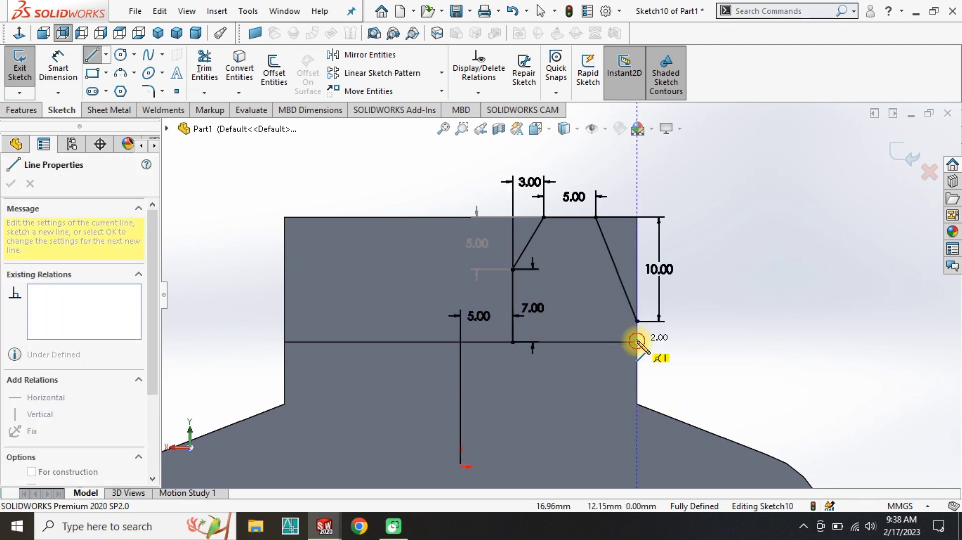
{"action": "left_click", "coordinate": [512, 342]}
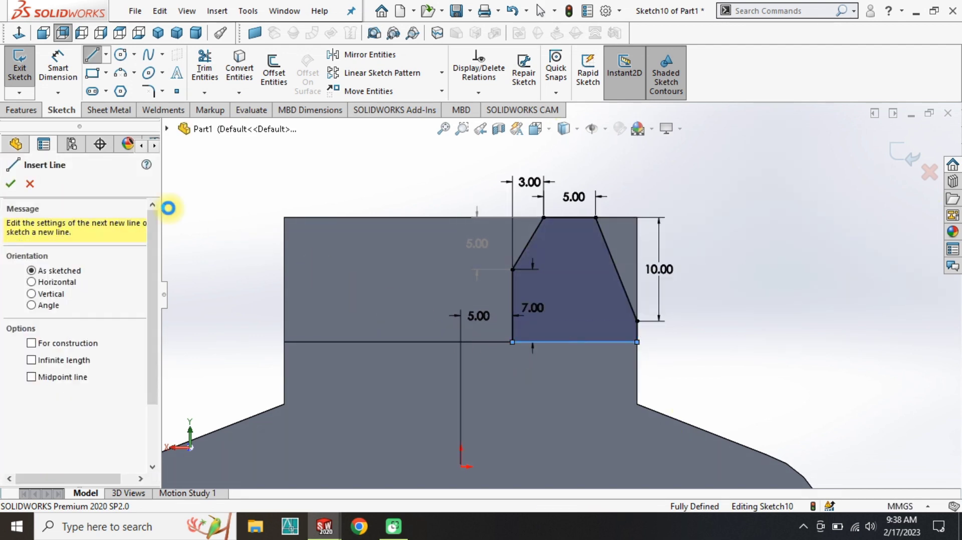
{"action": "key", "text": "Escape"}
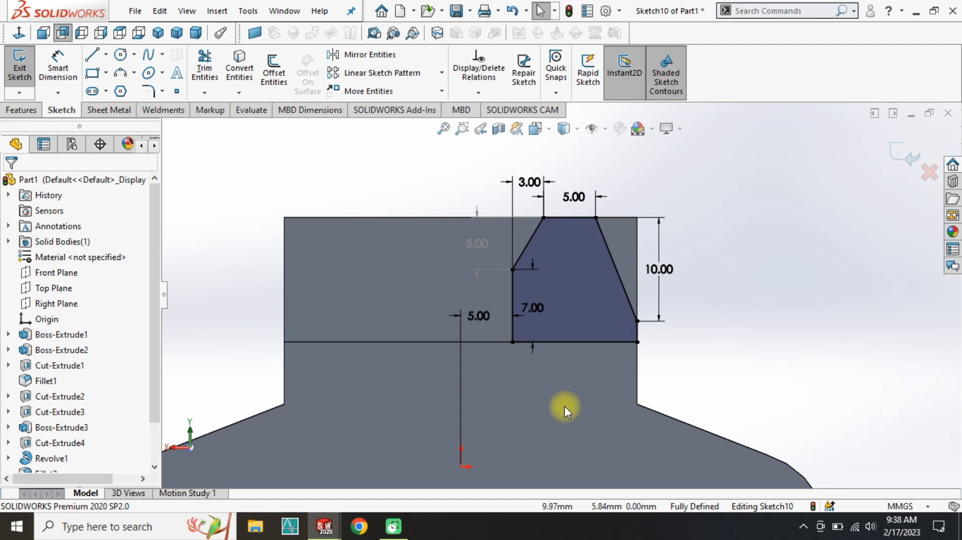
Delete the redrawn horizontal and short vertical closing lines from the sketch.
{"action": "left_click", "coordinate": [576, 342]}
{"action": "key", "text": "Delete"}
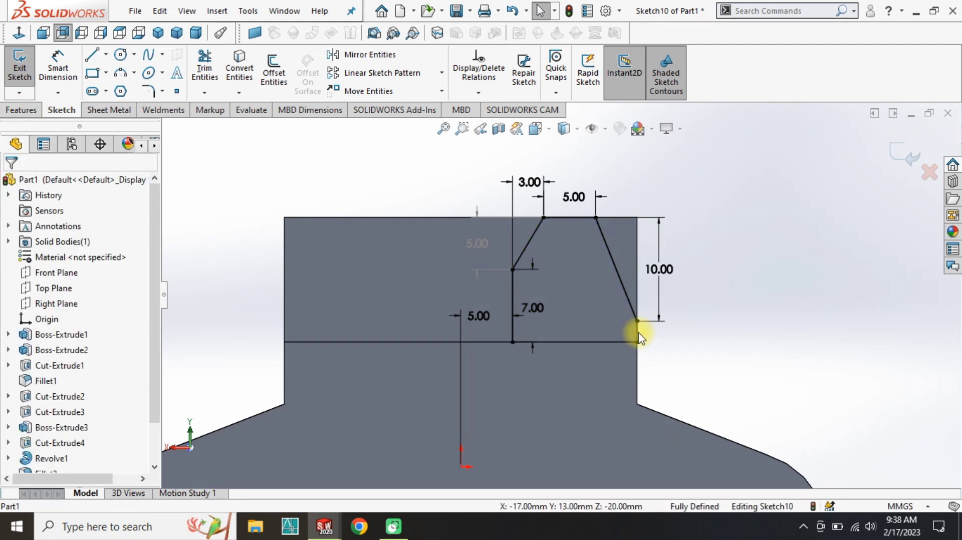
{"action": "scroll", "coordinate": [639, 335], "scroll_direction": "down", "scroll_amount": 2}
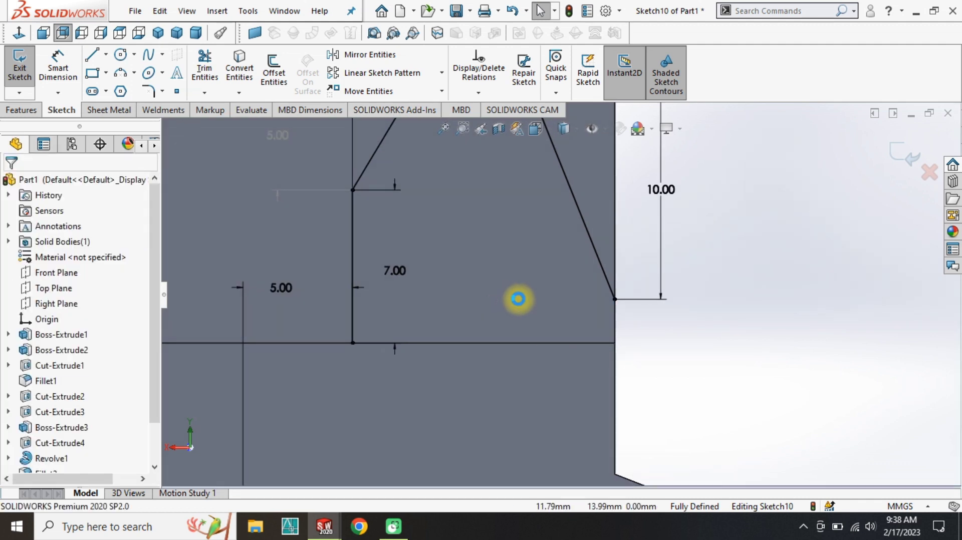
{"action": "scroll", "coordinate": [559, 295], "scroll_direction": "up", "scroll_amount": 3}
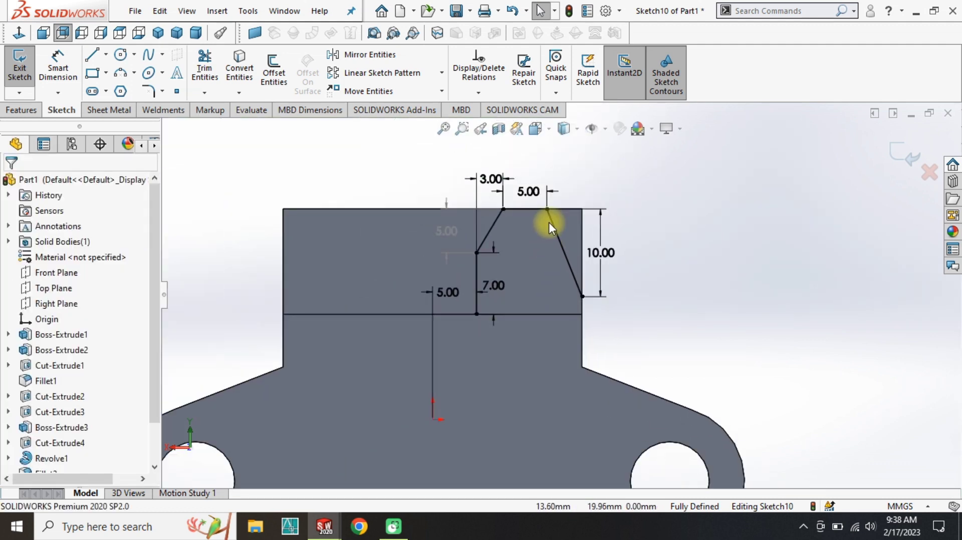
Mirror the four profile lines about the Right Plane, keeping the originals.
{"action": "left_click", "coordinate": [361, 54]}
{"action": "left_click_drag", "start_coordinate": [508, 352], "coordinate": [471, 352]}
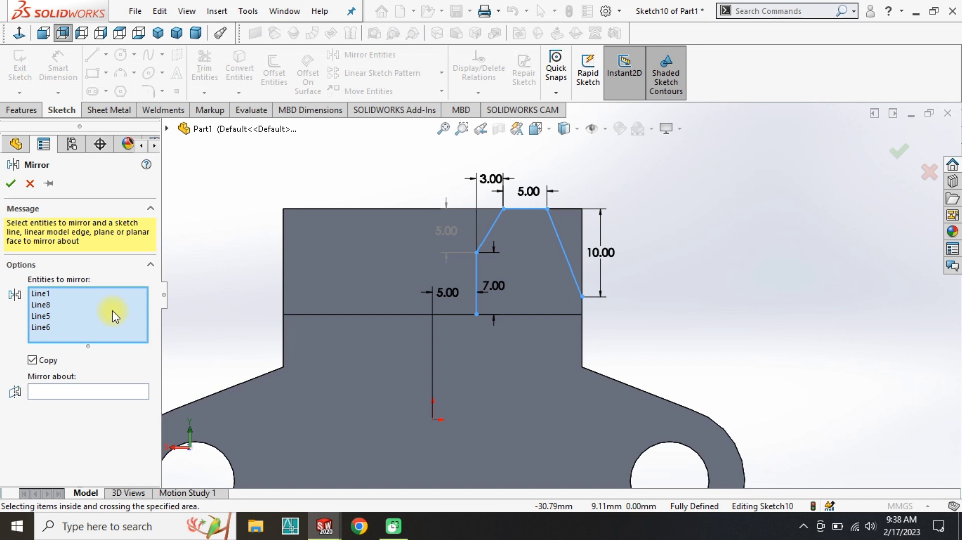
{"action": "left_click", "coordinate": [74, 397]}
{"action": "left_click", "coordinate": [167, 128]}
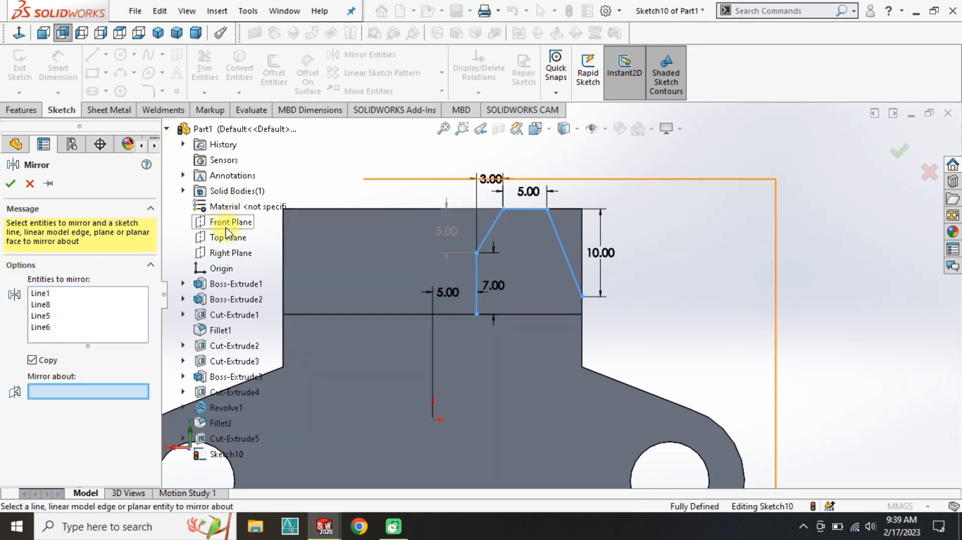
{"action": "left_click", "coordinate": [231, 252]}
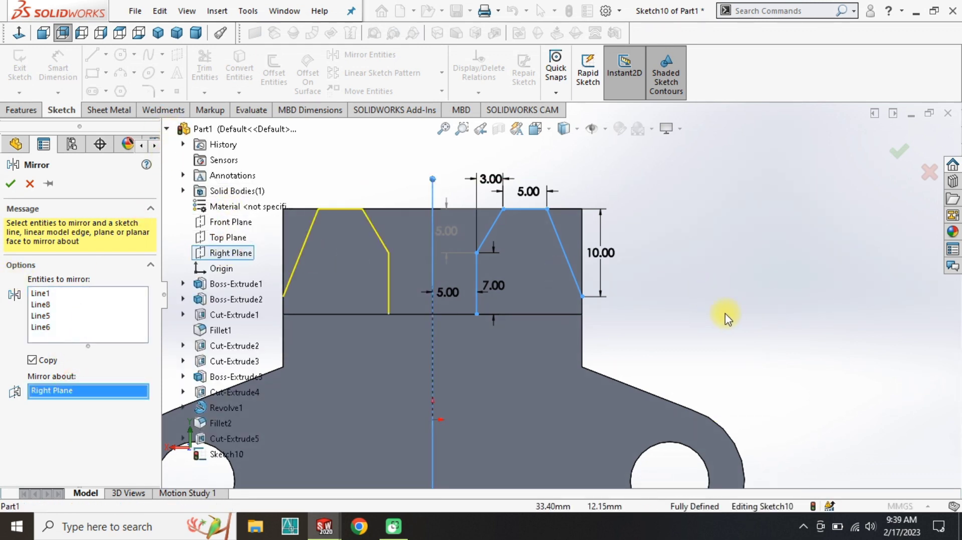
{"action": "key", "text": "Return"}
Join the lower ends of the original and mirrored vertical lines with a horizontal line.
{"action": "key", "text": "l"}
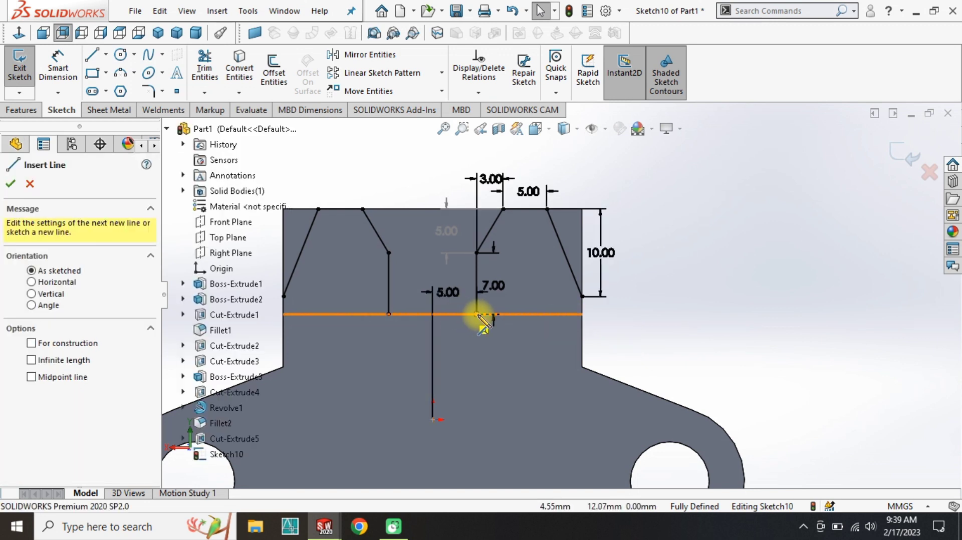
{"action": "left_click", "coordinate": [476, 314]}
{"action": "left_click", "coordinate": [388, 314]}
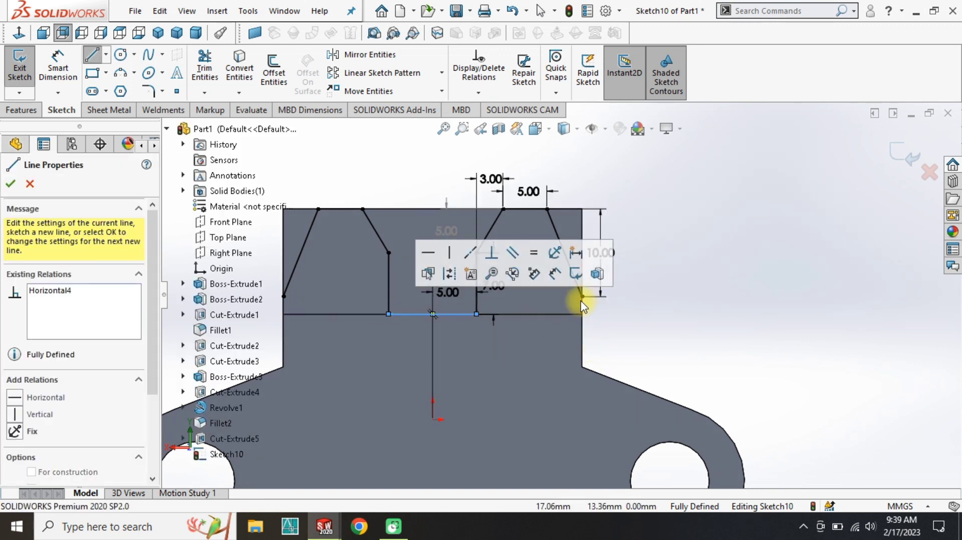
Close the outline from one outer slanted line's lower end to the other with lines up, across above the top edge, and down.
{"action": "left_click", "coordinate": [582, 297]}
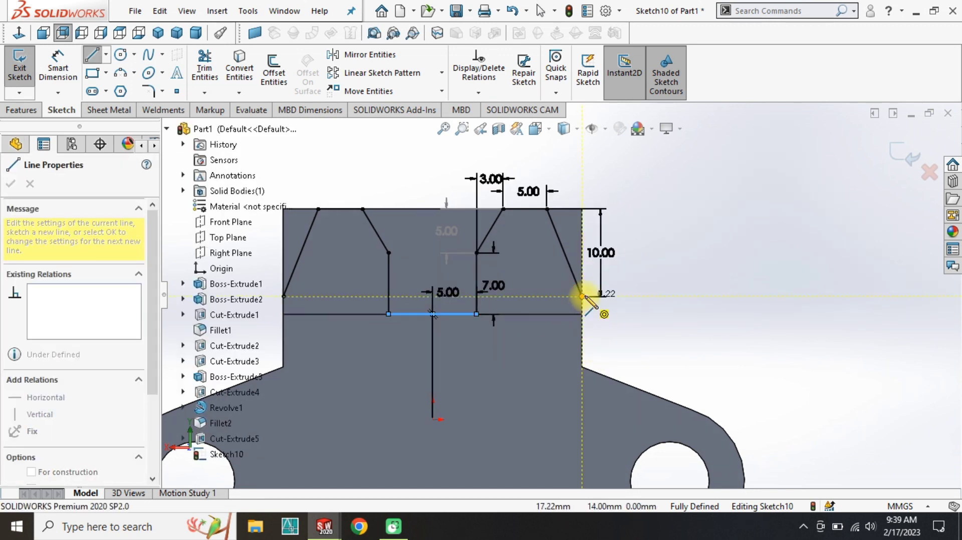
{"action": "left_click", "coordinate": [581, 189]}
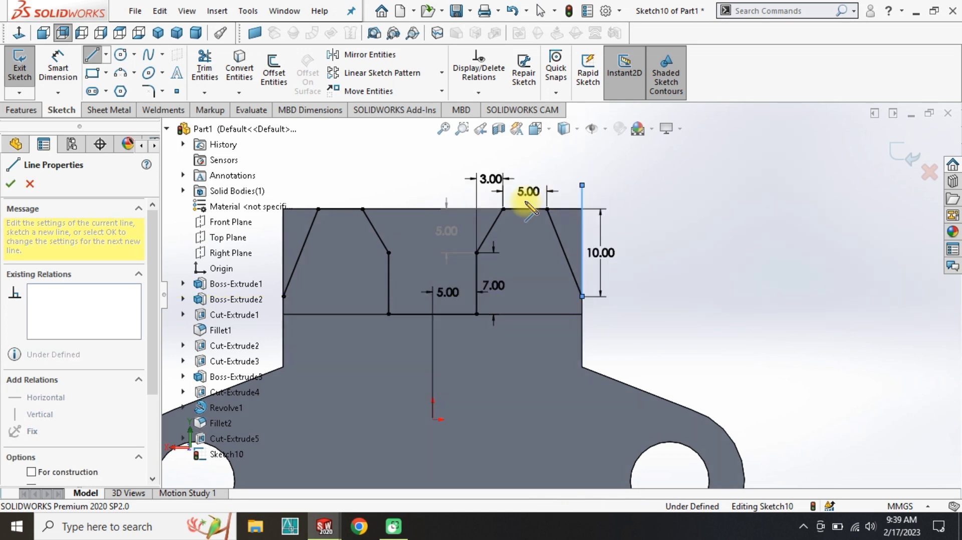
{"action": "scroll", "coordinate": [404, 197], "scroll_direction": "up", "scroll_amount": 3}
{"action": "left_click", "coordinate": [400, 232]}
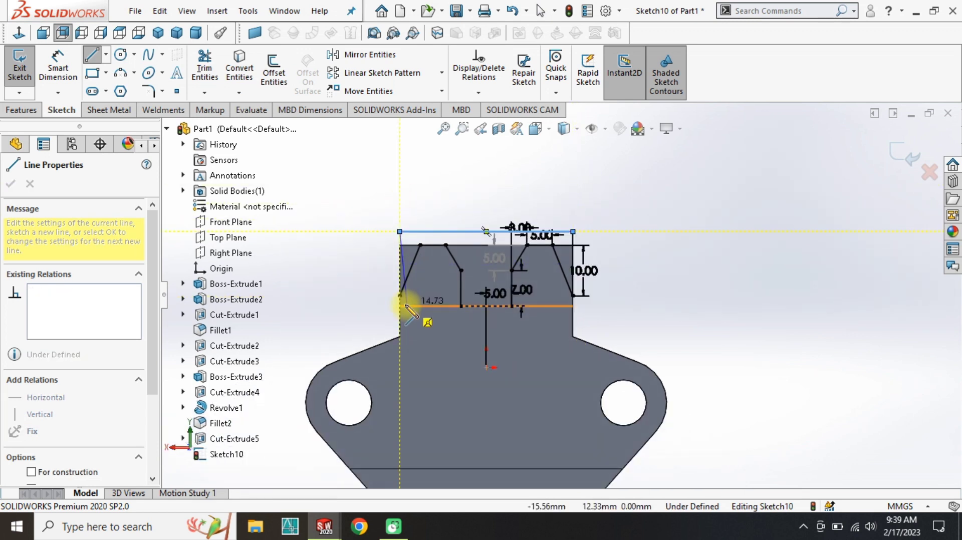
{"action": "left_click", "coordinate": [399, 296]}
{"action": "left_click", "coordinate": [27, 182]}
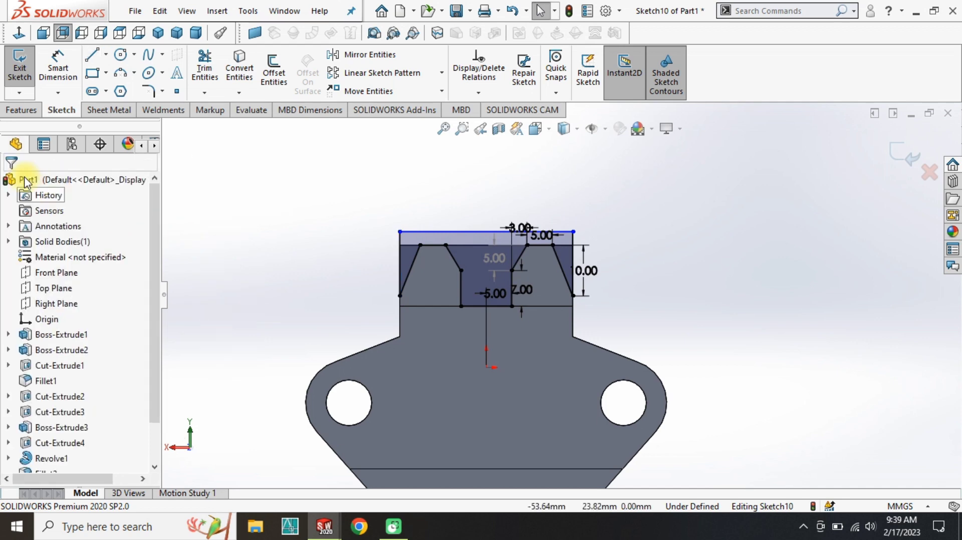
Cut-extrude the closed profile with the Through All end condition.
{"action": "left_click", "coordinate": [31, 110]}
{"action": "left_click", "coordinate": [209, 70]}
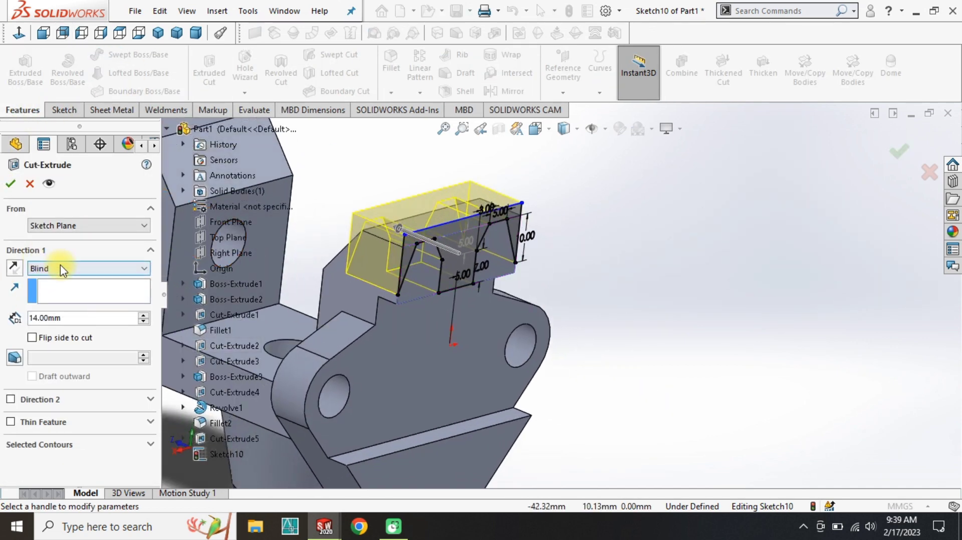
{"action": "left_click", "coordinate": [60, 268]}
{"action": "left_click", "coordinate": [60, 288]}
{"action": "left_click", "coordinate": [11, 183]}
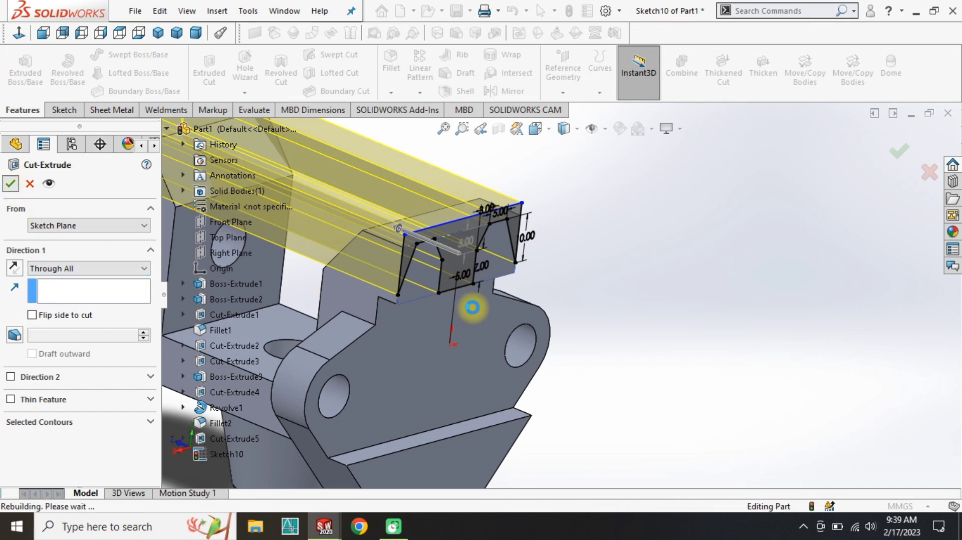
{"action": "middle_click_drag", "start_coordinate": [508, 339], "coordinate": [648, 281]}
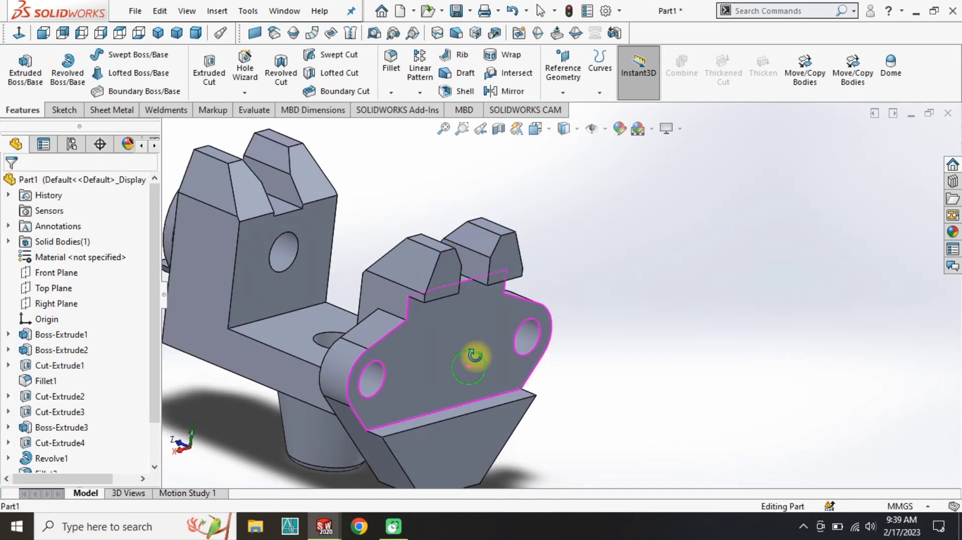
{"action": "middle_click_drag", "start_coordinate": [479, 354], "coordinate": [575, 410]}
{"action": "left_click", "coordinate": [158, 33]}
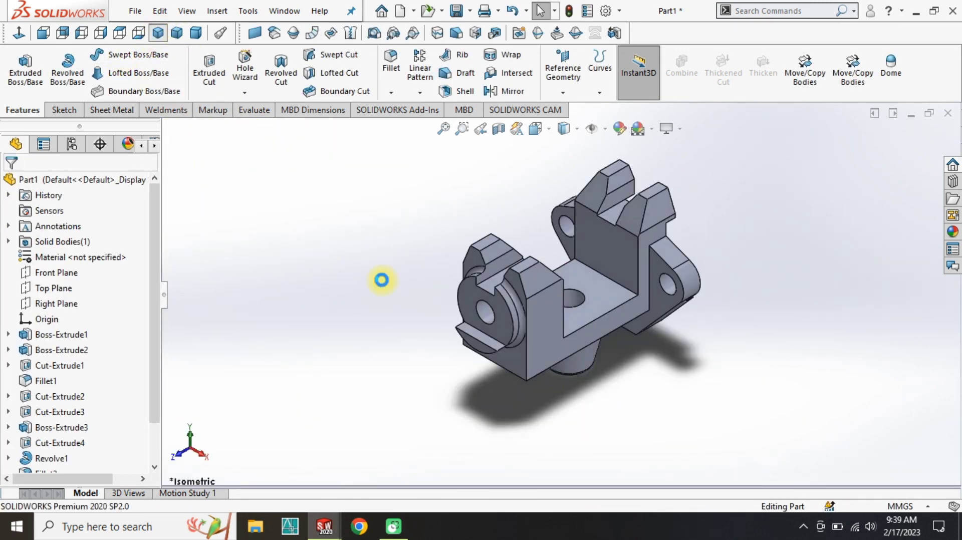
{"action": "scroll", "coordinate": [512, 313], "scroll_direction": "down", "scroll_amount": 2}
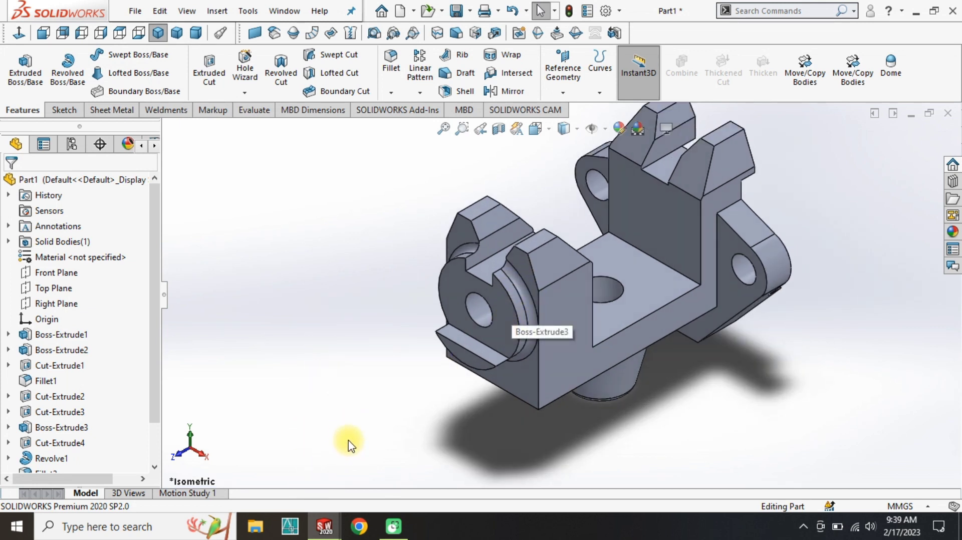
{"action": "scroll", "coordinate": [323, 476], "scroll_direction": "up", "scroll_amount": 2}
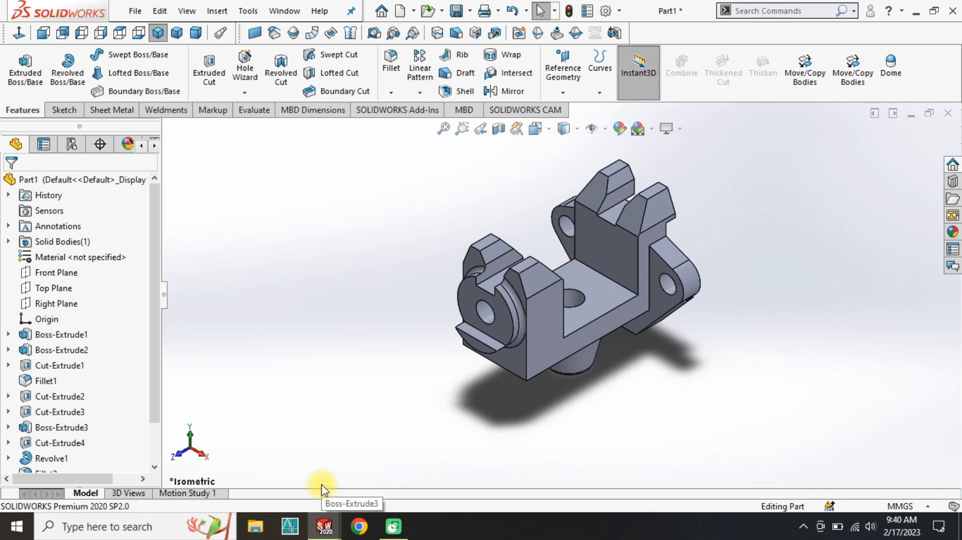
Reopen the sketch of the last extruded cut for editing, viewed normal to its plane.
{"action": "scroll", "coordinate": [64, 443], "scroll_direction": "down", "scroll_amount": 3}
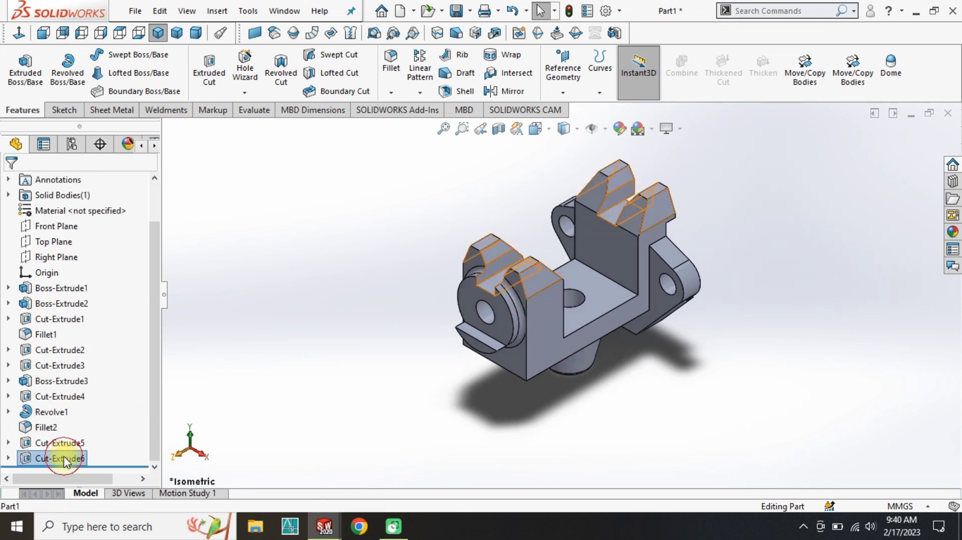
{"action": "left_click", "coordinate": [64, 456]}
{"action": "left_click", "coordinate": [95, 416]}
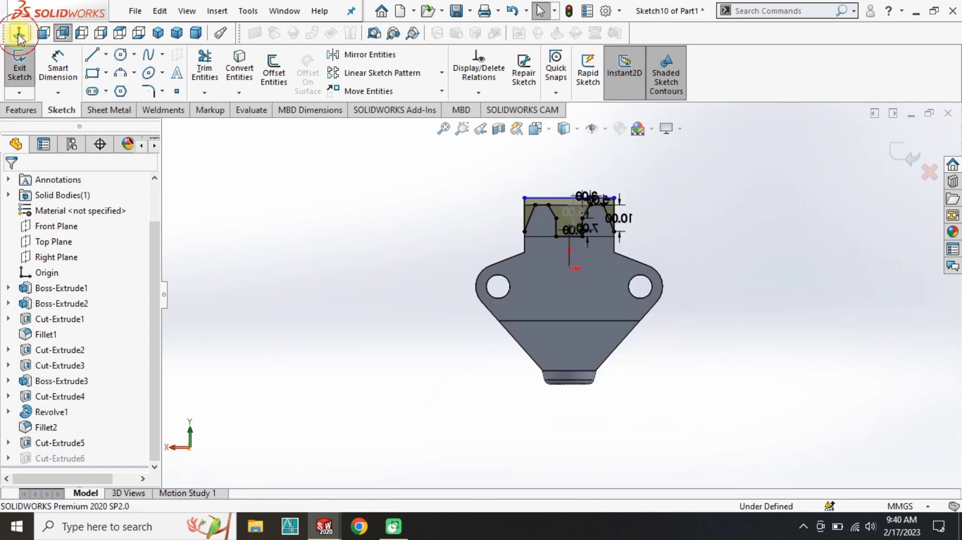
{"action": "scroll", "coordinate": [470, 254], "scroll_direction": "down", "scroll_amount": 3}
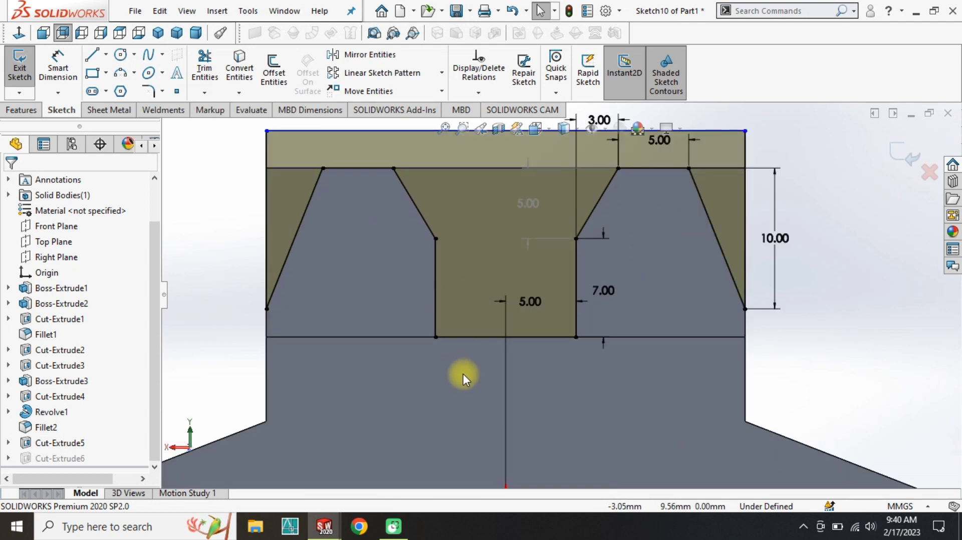
Replace the central slot's bottom line with a horizontal line about 0.9 mm higher between the two vertical sides.
{"action": "left_click", "coordinate": [491, 337]}
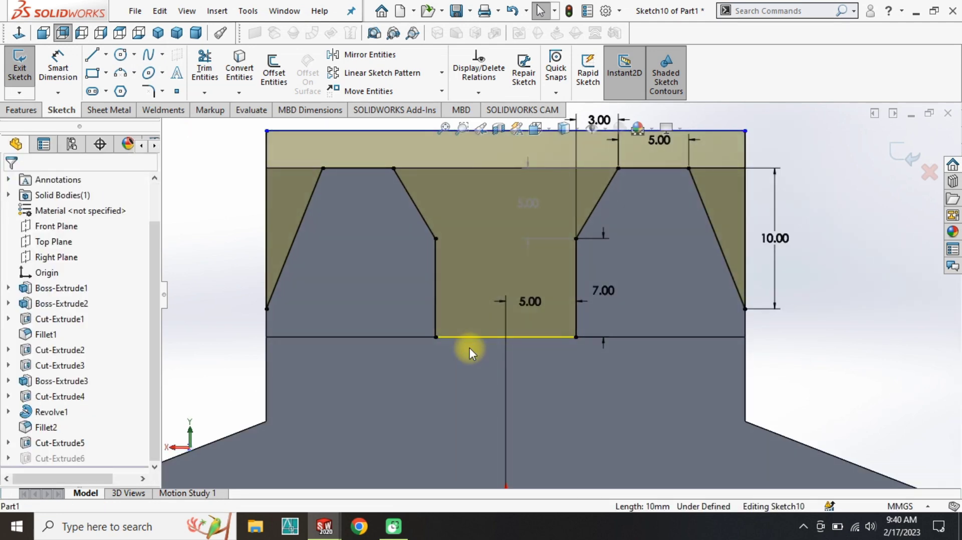
{"action": "key", "text": "l"}
{"action": "left_click", "coordinate": [435, 325]}
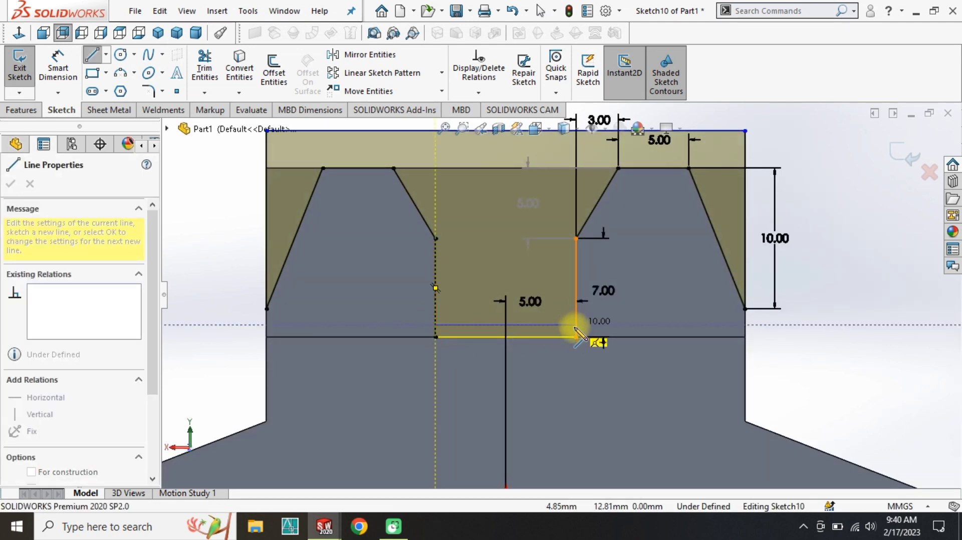
{"action": "left_click", "coordinate": [576, 325]}
{"action": "key", "text": "Escape"}
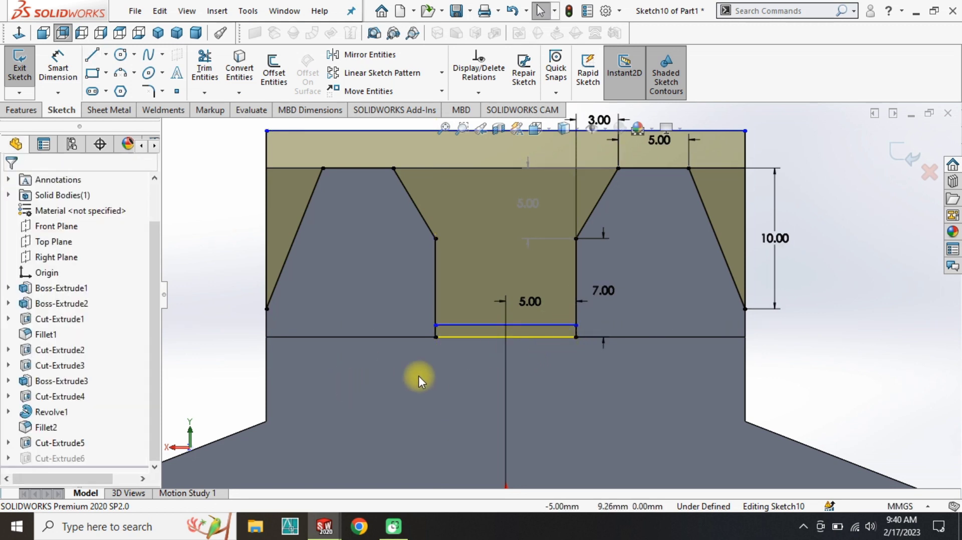
Trim the ends of both vertical side lines that extend below the new slot bottom line.
{"action": "scroll", "coordinate": [462, 326], "scroll_direction": "down", "scroll_amount": 3}
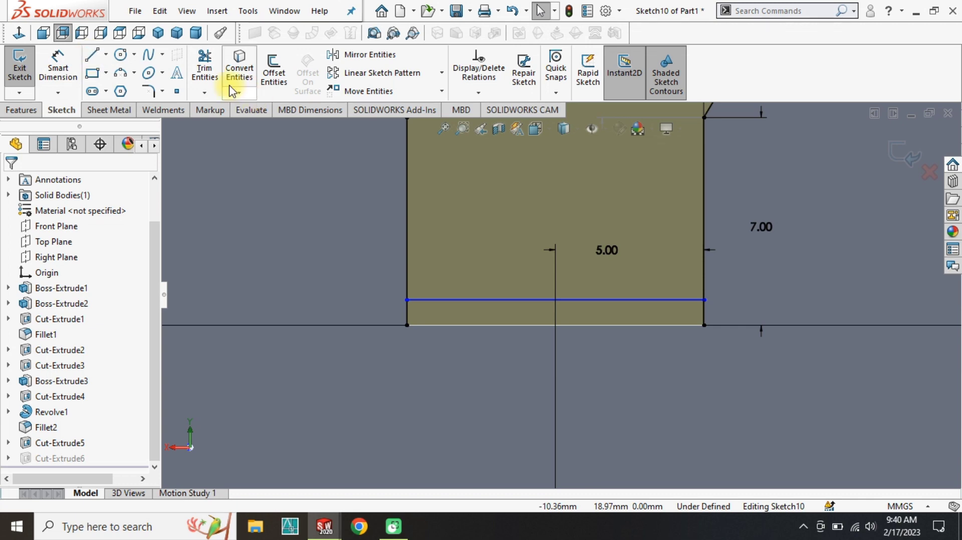
{"action": "left_click", "coordinate": [206, 70]}
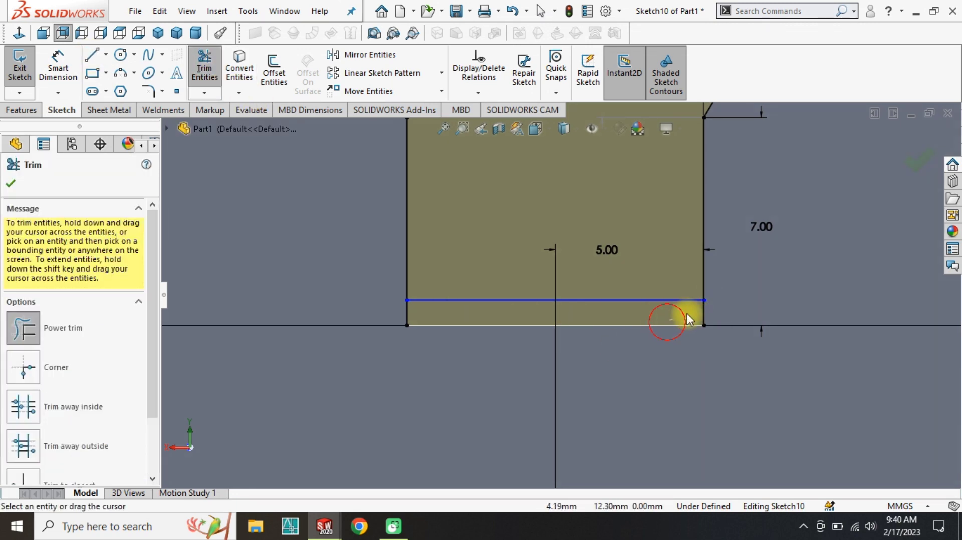
{"action": "mouse_move", "coordinate": [687, 314]}
{"action": "left_mouse_down"}
{"action": "mouse_move", "coordinate": [457, 329]}
{"action": "mouse_move", "coordinate": [426, 311]}
{"action": "left_mouse_up"}
{"action": "scroll", "coordinate": [436, 307], "scroll_direction": "up", "scroll_amount": 5}
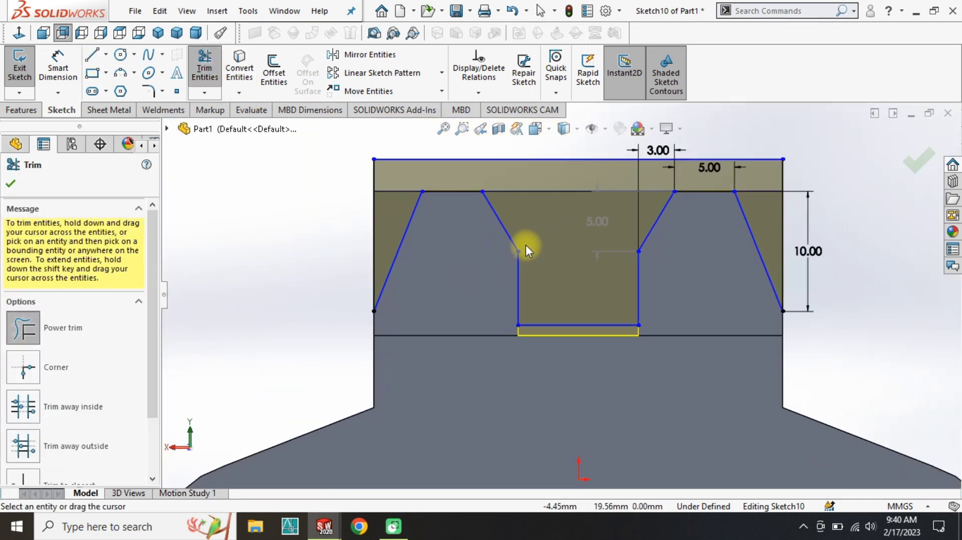
Dimension the slot bottom line 1 mm above the horizontal model edge below it.
{"action": "right_click_drag", "start_coordinate": [254, 307], "coordinate": [255, 216]}
{"action": "scroll", "coordinate": [574, 313], "scroll_direction": "down", "scroll_amount": 4}
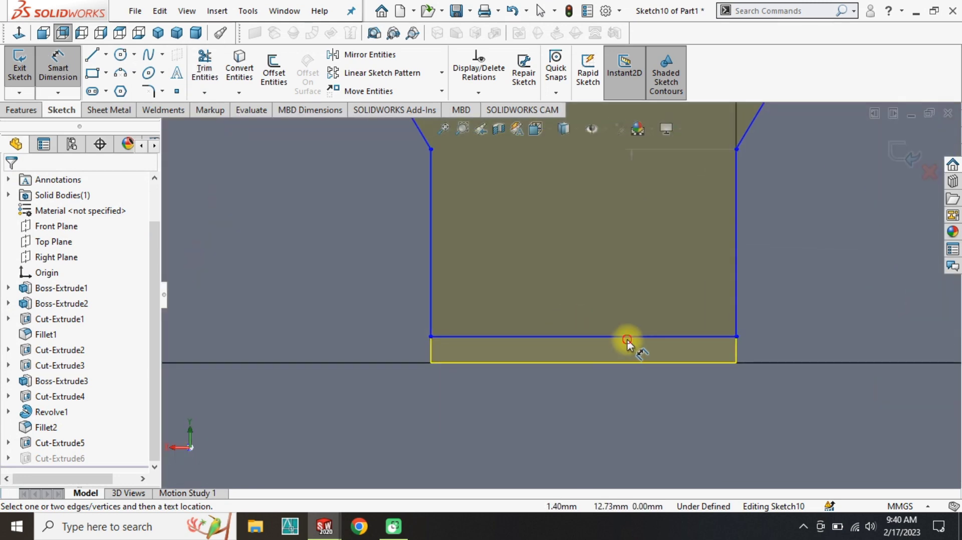
{"action": "left_click", "coordinate": [625, 343]}
{"action": "left_click", "coordinate": [633, 361]}
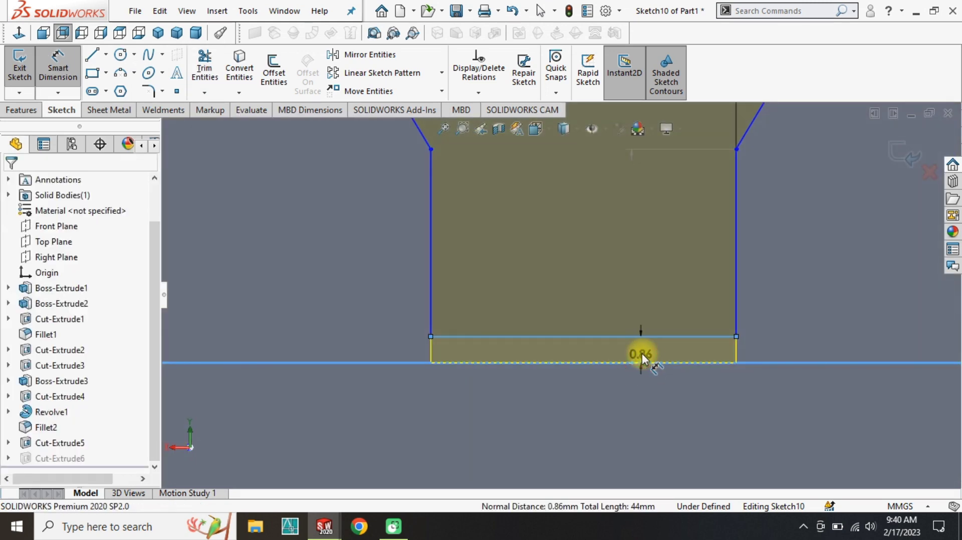
{"action": "left_click", "coordinate": [641, 353]}
{"action": "type", "text": "1"}
{"action": "key", "text": "Return"}
{"action": "scroll", "coordinate": [672, 293], "scroll_direction": "up", "scroll_amount": 5}
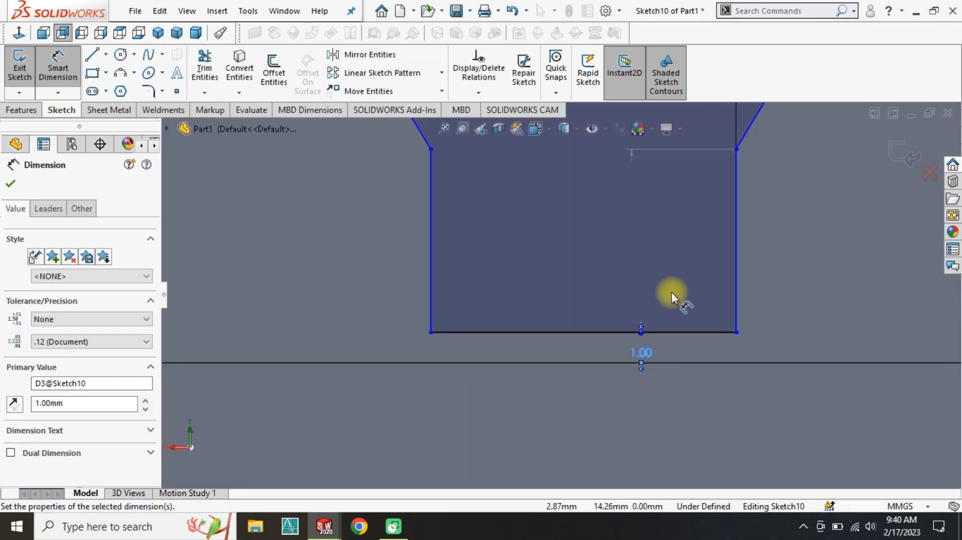
Dimension the central slot's vertical side line to 7 mm.
{"action": "scroll", "coordinate": [651, 236], "scroll_direction": "down", "scroll_amount": 2}
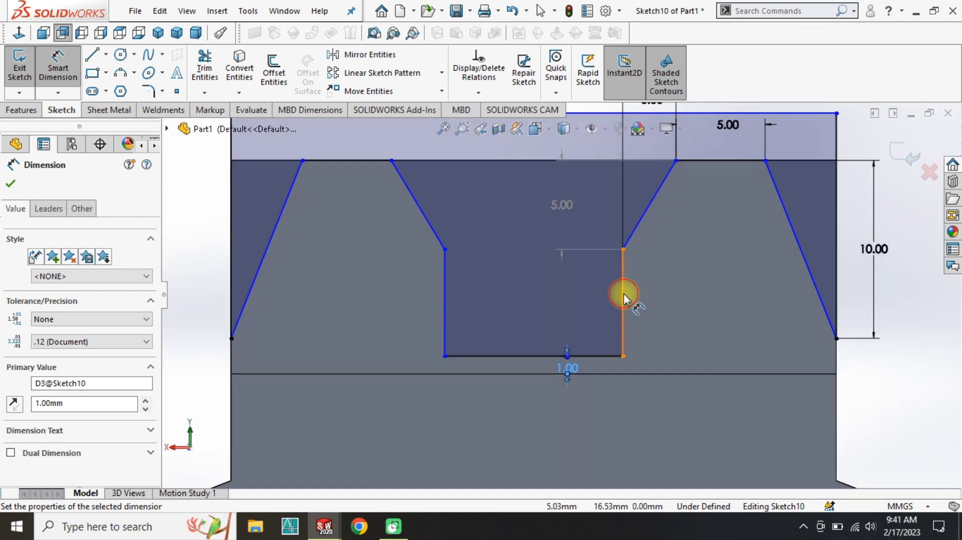
{"action": "left_click", "coordinate": [624, 298]}
{"action": "left_click", "coordinate": [638, 299]}
{"action": "type", "text": "7"}
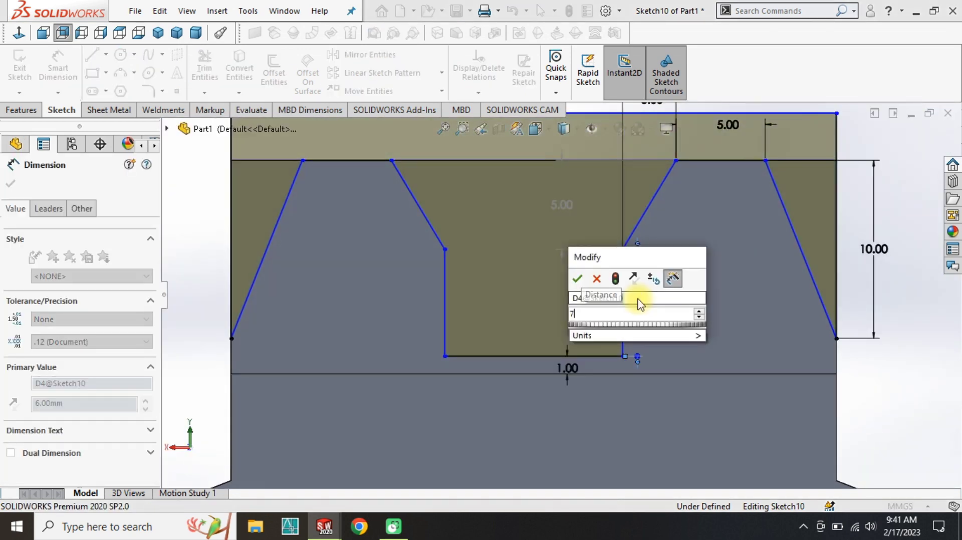
{"action": "key", "text": "Return"}
{"action": "scroll", "coordinate": [545, 291], "scroll_direction": "up", "scroll_amount": 3}
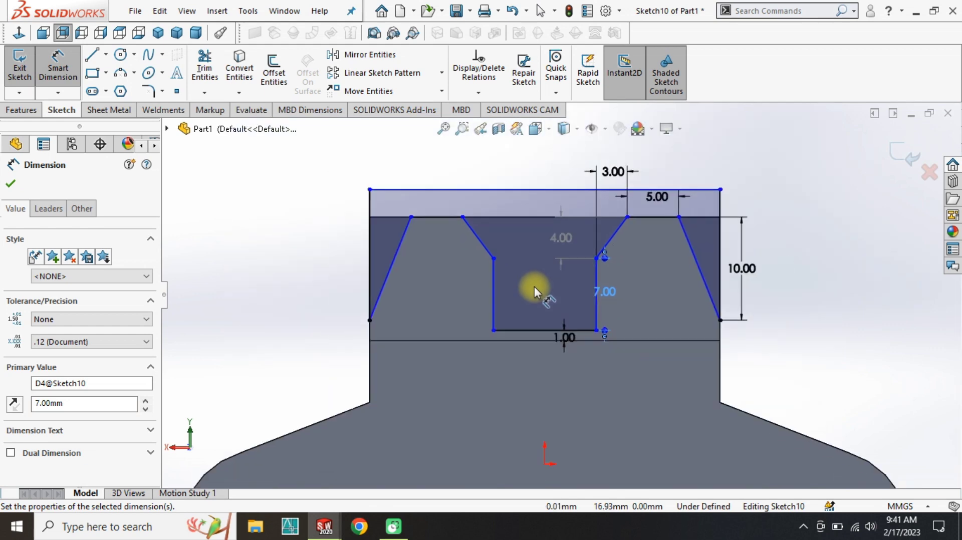
{"action": "scroll", "coordinate": [497, 252], "scroll_direction": "down", "scroll_amount": 2}
{"action": "key", "text": "Escape"}
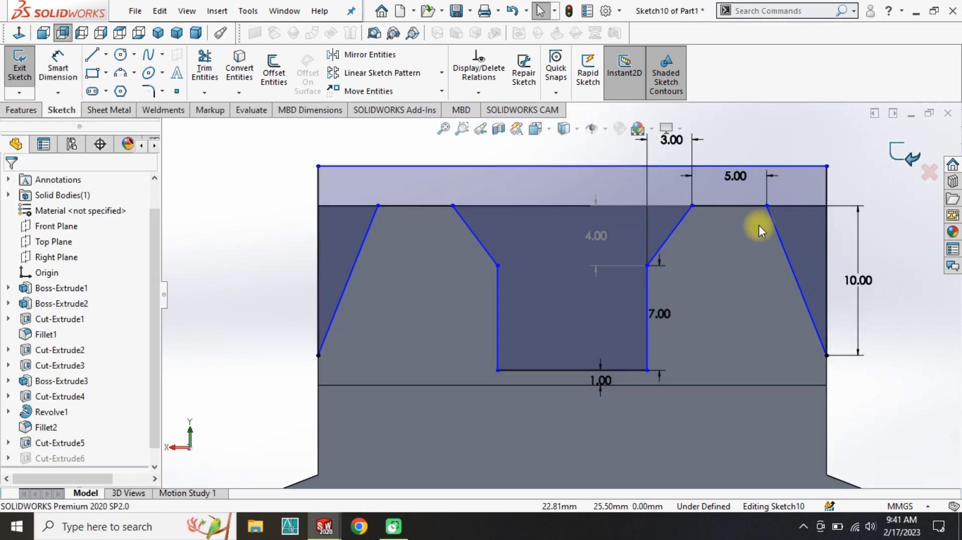
Exit the edited sketch, rebuild the part and show it in isometric view.
{"action": "key", "text": "ctrl+b"}
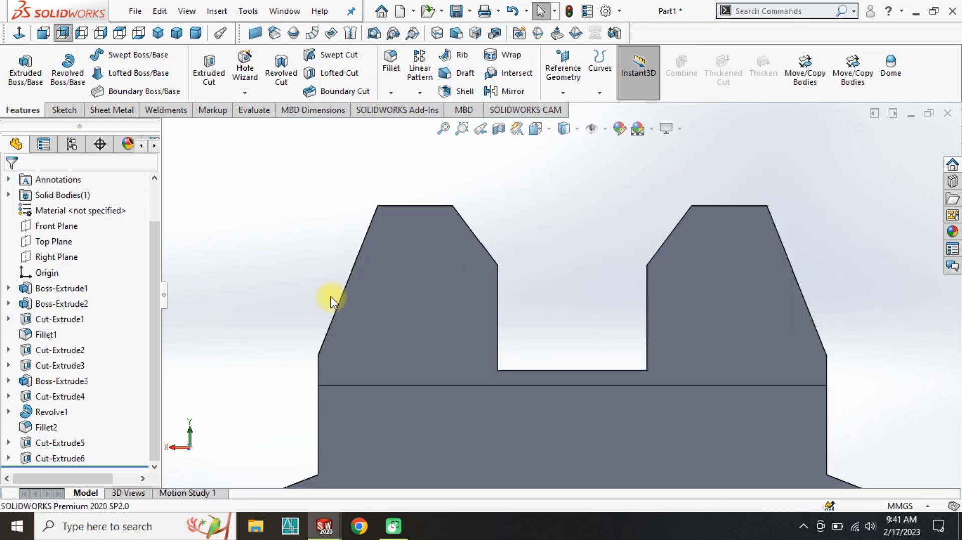
{"action": "middle_click_drag", "start_coordinate": [330, 297], "coordinate": [398, 381]}
{"action": "scroll", "coordinate": [368, 315], "scroll_direction": "up", "scroll_amount": 6}
{"action": "left_click", "coordinate": [158, 33]}
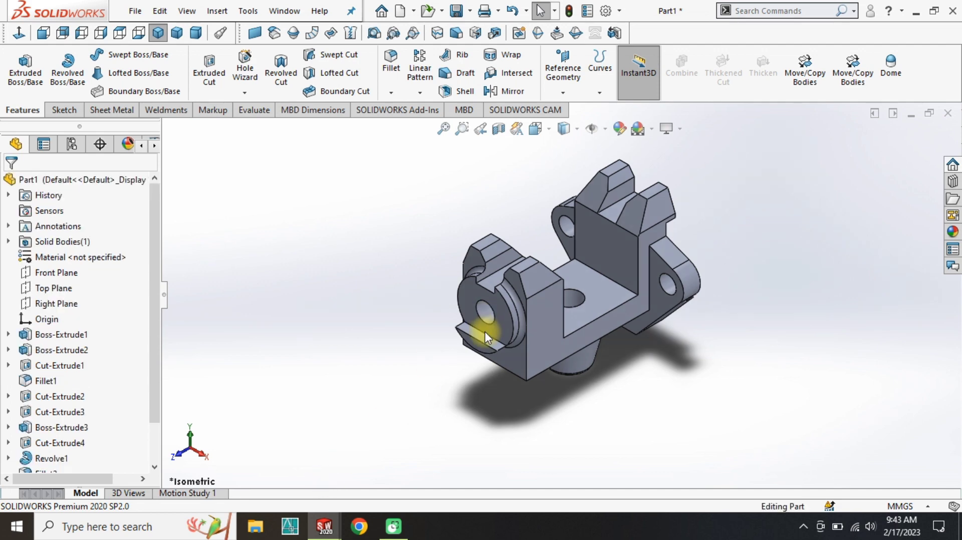
Start a sketch on the flat front face of the round boss, viewed normal to it.
{"action": "middle_click_drag", "start_coordinate": [485, 332], "coordinate": [547, 268]}
{"action": "scroll", "coordinate": [551, 290], "scroll_direction": "down", "scroll_amount": 10}
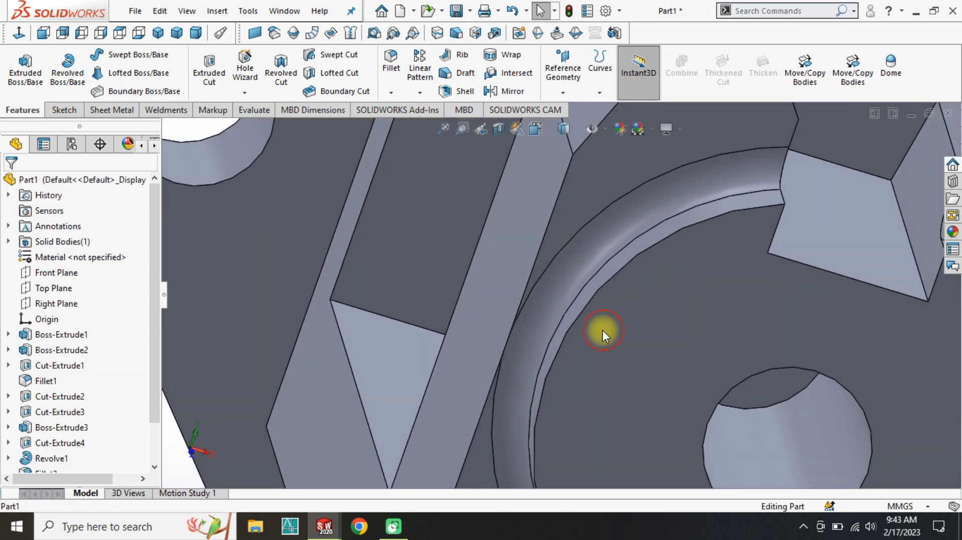
{"action": "left_click", "coordinate": [603, 330]}
{"action": "left_click", "coordinate": [648, 282]}
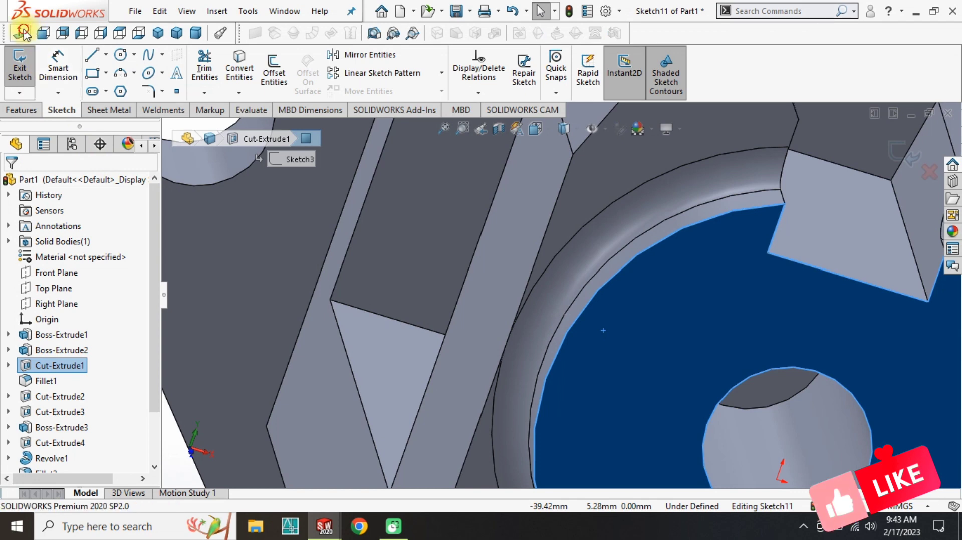
{"action": "left_click", "coordinate": [24, 32]}
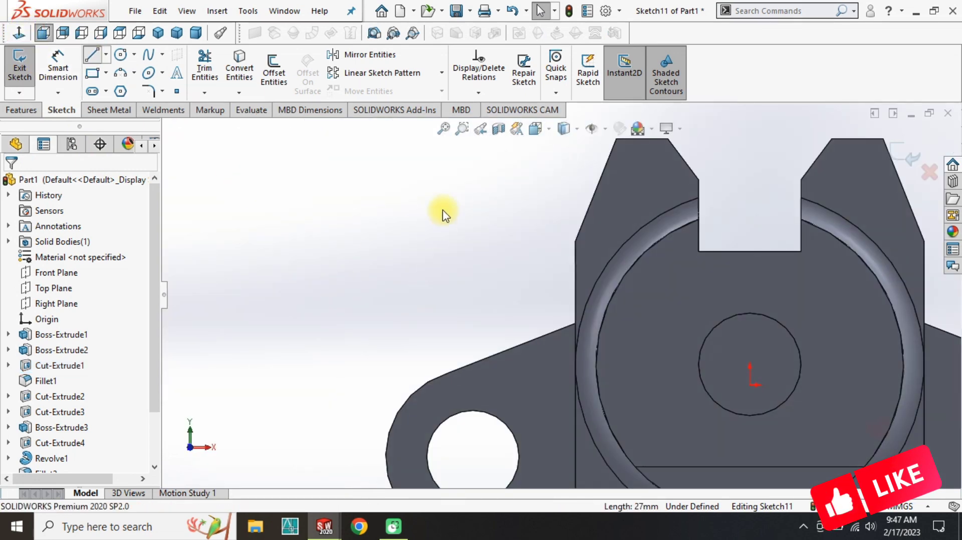
Sketch a vertical line about 32 mm long just inside the front wall's left outer edge, starting above its slanted edge.
{"action": "left_click", "coordinate": [584, 177]}
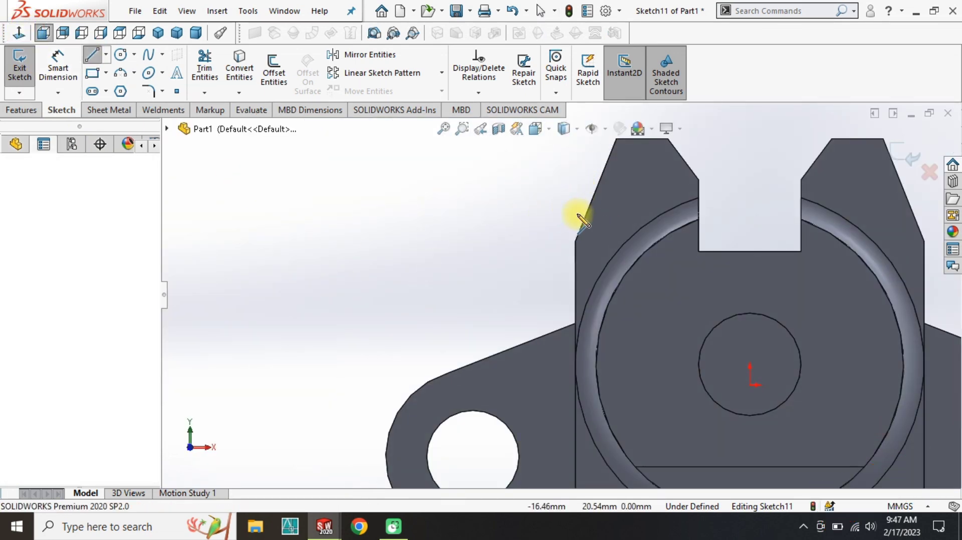
{"action": "scroll", "coordinate": [590, 307], "scroll_direction": "up", "scroll_amount": 2}
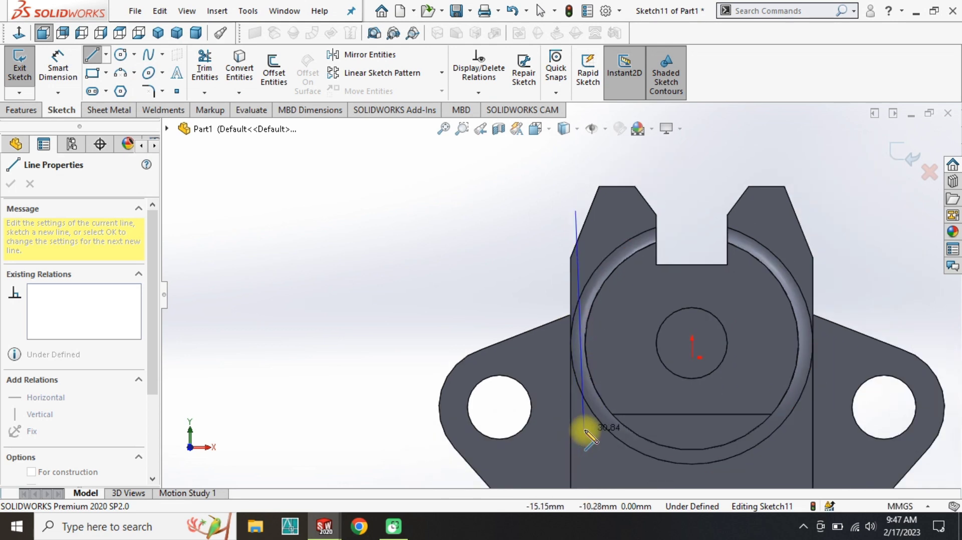
{"action": "left_click", "coordinate": [575, 437]}
{"action": "key", "text": "Escape"}
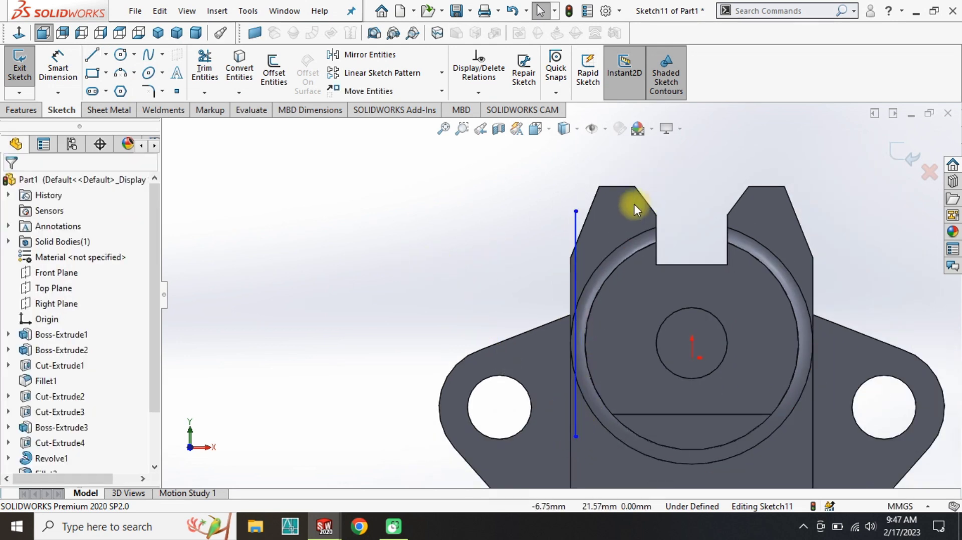
Shorten the vertical line by moving its upper endpoint onto the wall's slanted edge.
{"action": "scroll", "coordinate": [575, 234], "scroll_direction": "down", "scroll_amount": 5}
{"action": "left_click_drag", "start_coordinate": [578, 200], "coordinate": [579, 249]}
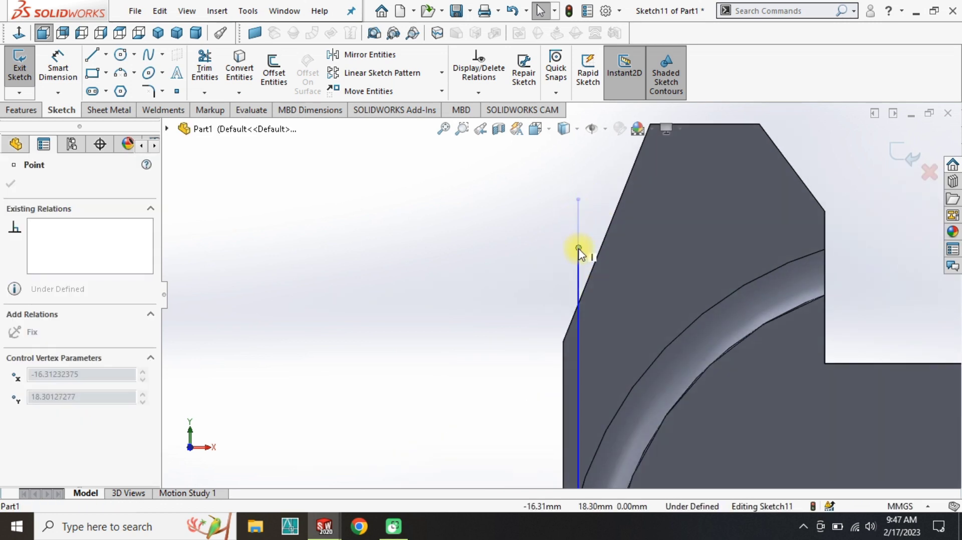
{"action": "mouse_move", "coordinate": [571, 291]}
{"action": "left_mouse_down"}
{"action": "mouse_move", "coordinate": [579, 303]}
{"action": "mouse_move", "coordinate": [614, 290]}
{"action": "left_mouse_up"}
{"action": "left_click", "coordinate": [546, 329]}
{"action": "left_click_drag", "start_coordinate": [588, 358], "coordinate": [581, 359]}
{"action": "left_click", "coordinate": [503, 349]}
Dimension the line's upper endpoint 2.5 mm horizontally from the upper corner of the slanted edge.
{"action": "right_click_drag", "start_coordinate": [456, 374], "coordinate": [458, 217]}
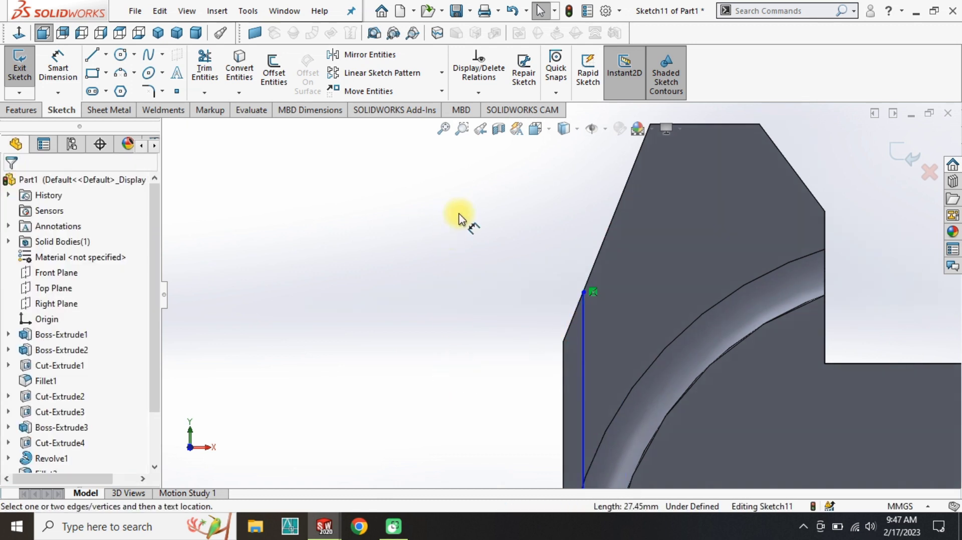
{"action": "left_click", "coordinate": [581, 292]}
{"action": "scroll", "coordinate": [636, 181], "scroll_direction": "up", "scroll_amount": 1}
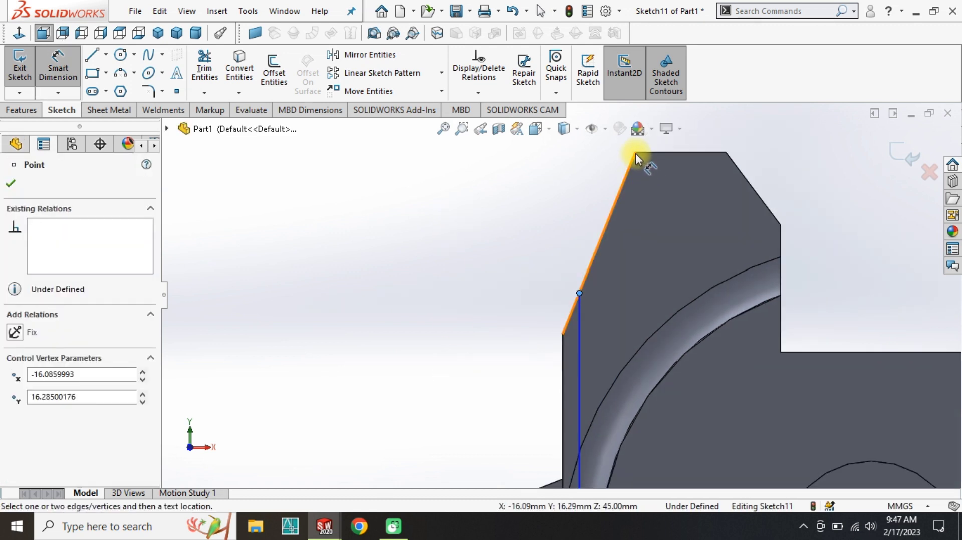
{"action": "left_click", "coordinate": [635, 153]}
{"action": "left_click", "coordinate": [609, 319]}
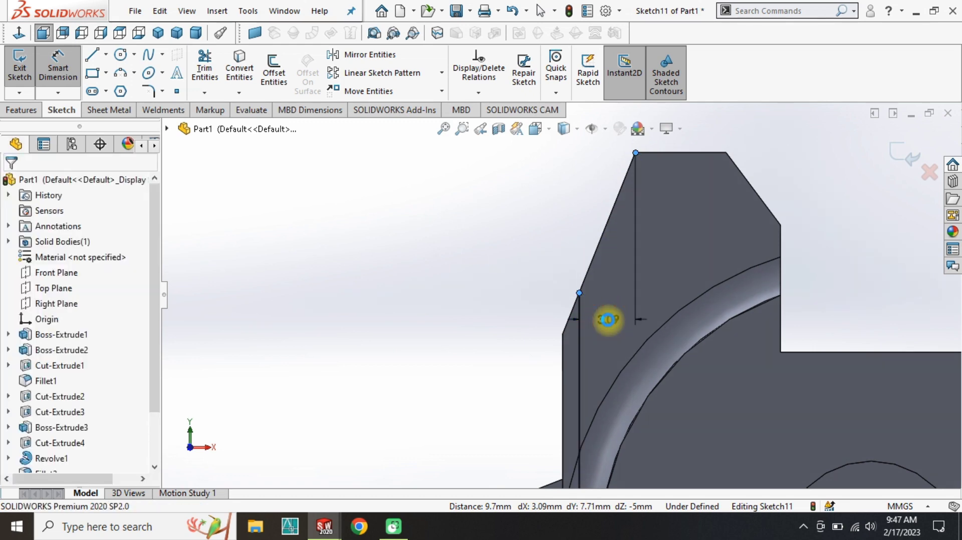
{"action": "type", "text": "2.5"}
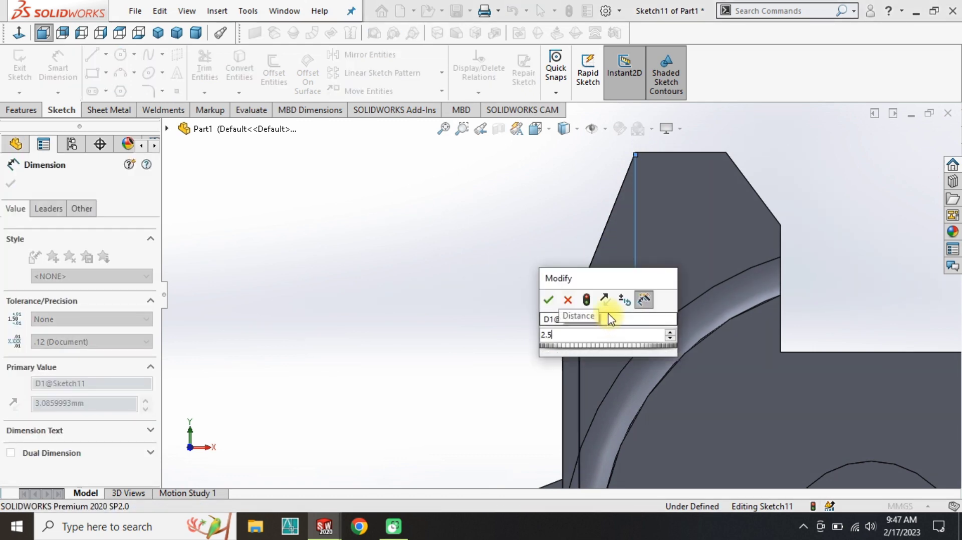
{"action": "key", "text": "Return"}
{"action": "scroll", "coordinate": [551, 345], "scroll_direction": "up", "scroll_amount": 2}
{"action": "scroll", "coordinate": [541, 366], "scroll_direction": "up", "scroll_amount": 3}
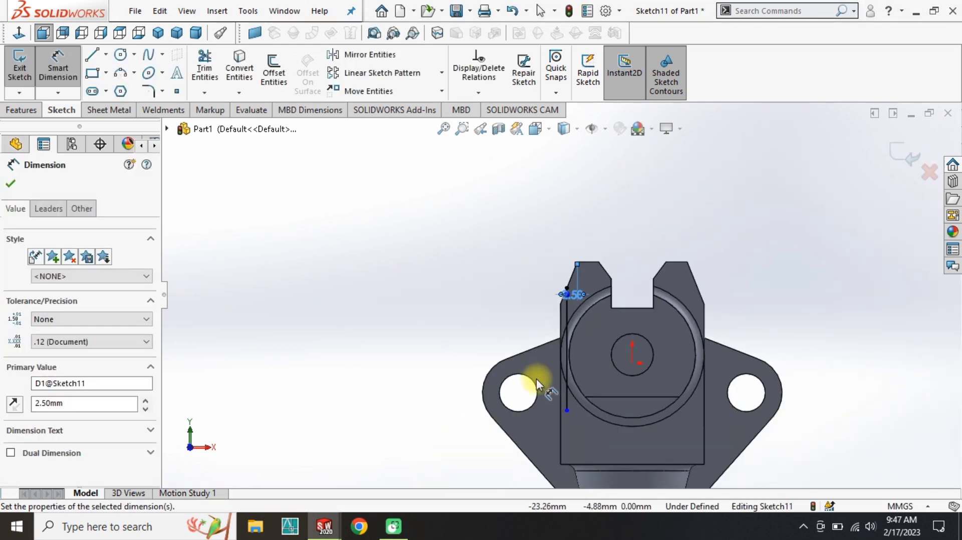
Dimension the line's lower endpoint 16 mm above the bracket wall's bottom edge.
{"action": "scroll", "coordinate": [611, 425], "scroll_direction": "down", "scroll_amount": 3}
{"action": "left_click", "coordinate": [607, 425]}
{"action": "scroll", "coordinate": [608, 430], "scroll_direction": "up", "scroll_amount": 2}
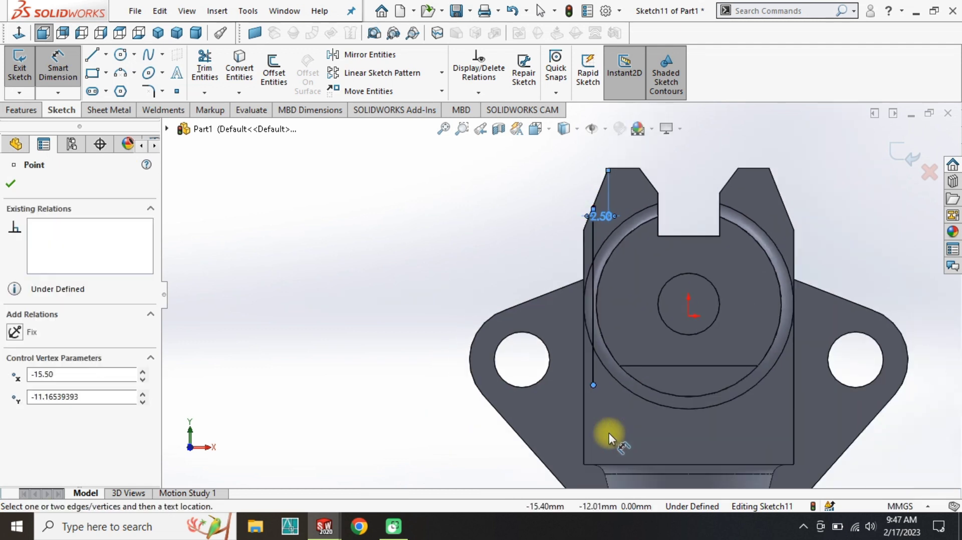
{"action": "left_click", "coordinate": [599, 464]}
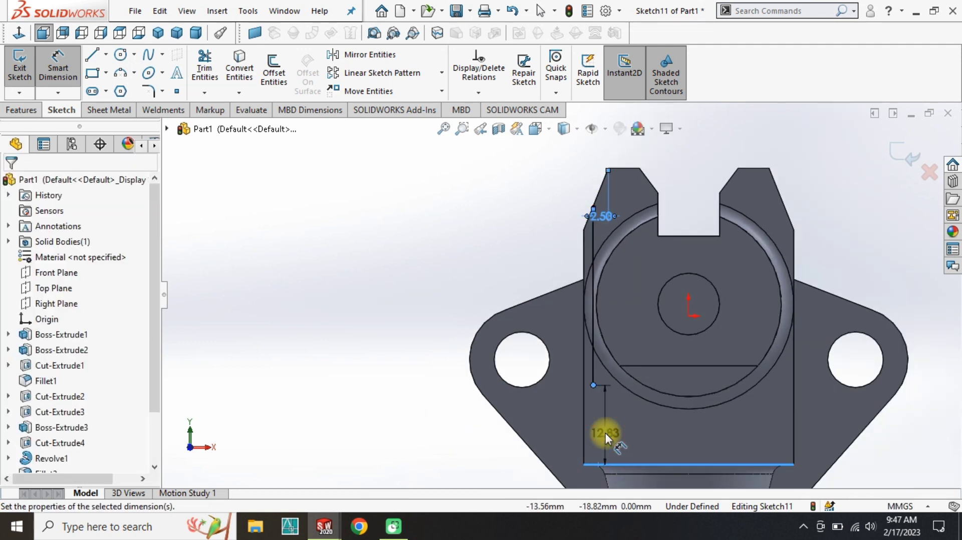
{"action": "left_click", "coordinate": [605, 432]}
{"action": "key", "text": "Return"}
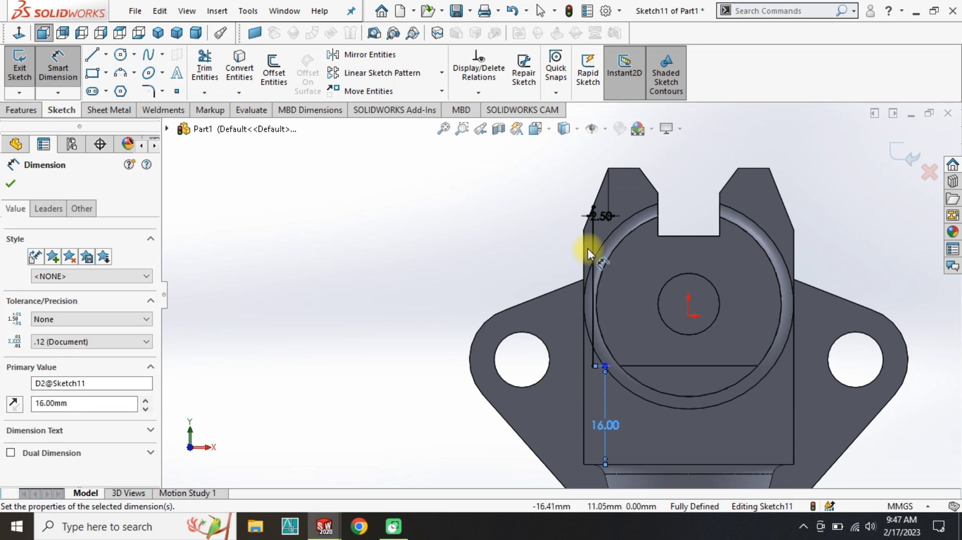
Add a driven dimension for the vertical line's length.
{"action": "scroll", "coordinate": [587, 249], "scroll_direction": "down", "scroll_amount": 4}
{"action": "left_click", "coordinate": [593, 236]}
{"action": "left_click", "coordinate": [484, 305]}
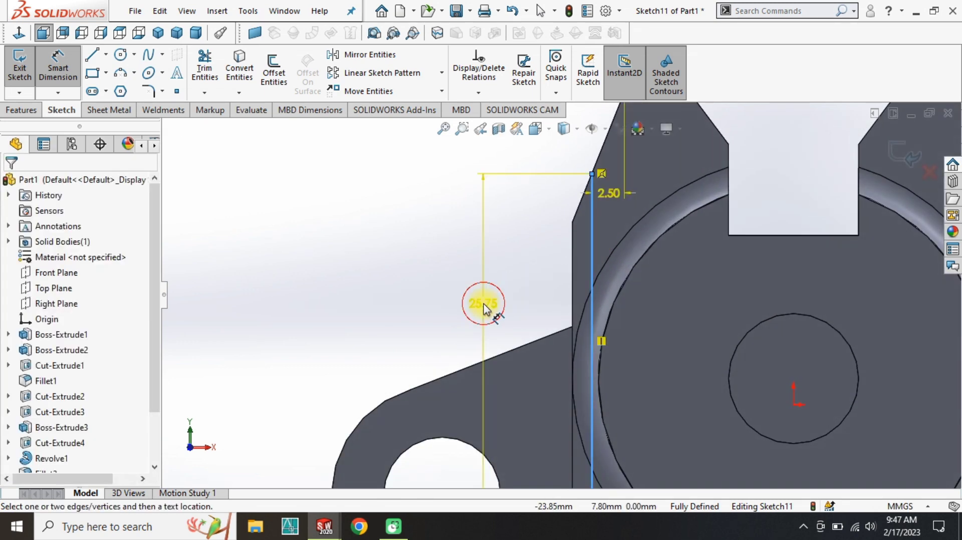
{"action": "key", "text": "Escape"}
{"action": "key", "text": "Escape"}
{"action": "scroll", "coordinate": [523, 347], "scroll_direction": "up", "scroll_amount": 5}
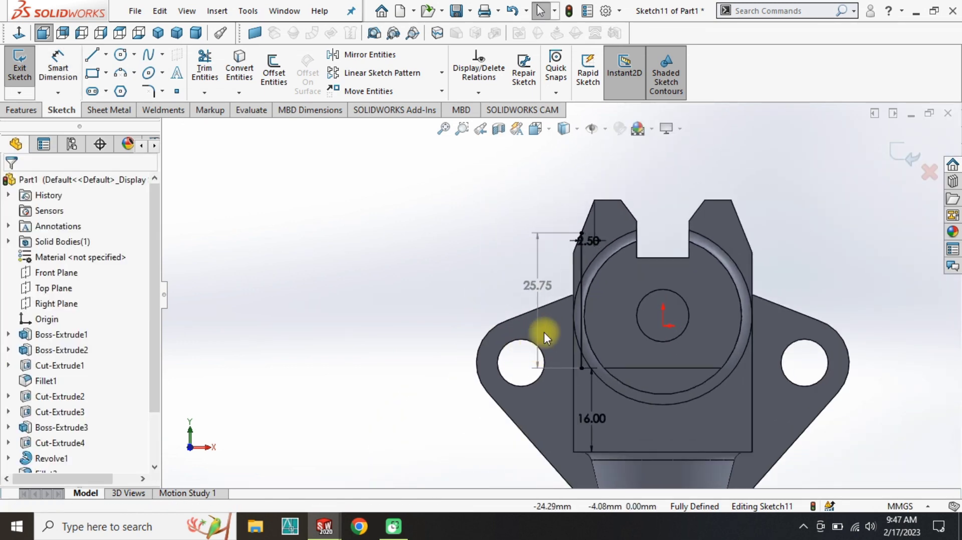
Close the profile with lines from the vertical line's lower end along the wall's outer and slanted edges to its upper end.
{"action": "scroll", "coordinate": [572, 257], "scroll_direction": "down", "scroll_amount": 5}
{"action": "scroll", "coordinate": [576, 301], "scroll_direction": "up", "scroll_amount": 3}
{"action": "key", "text": "l"}
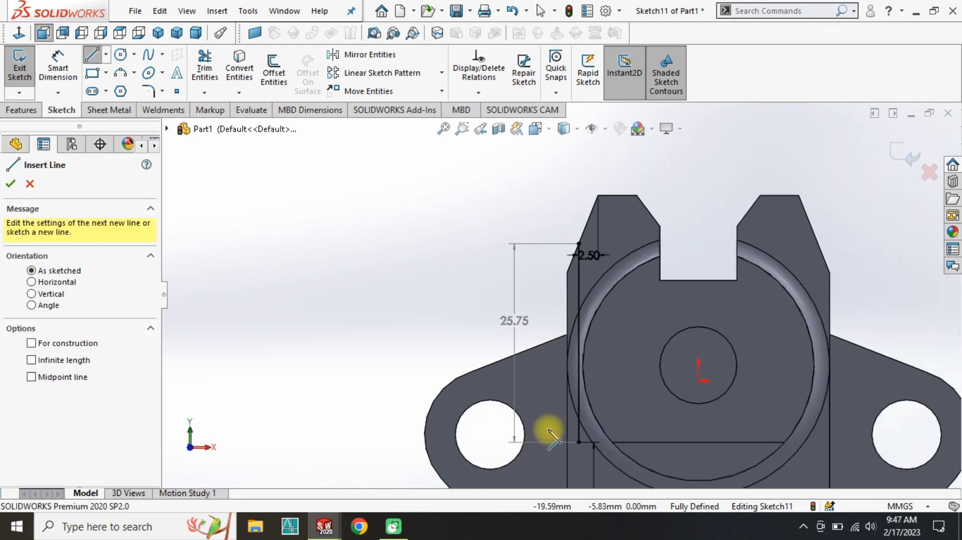
{"action": "left_click", "coordinate": [564, 442]}
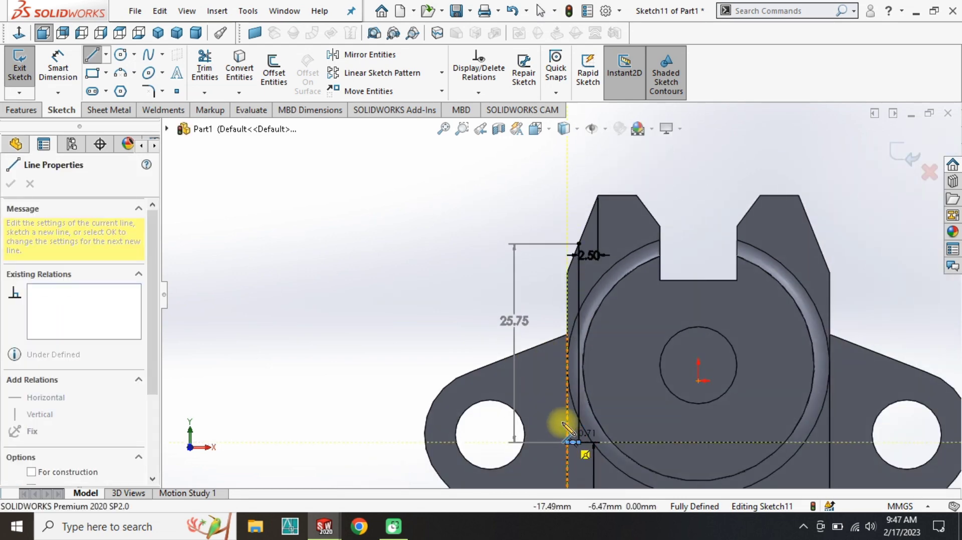
{"action": "scroll", "coordinate": [575, 273], "scroll_direction": "down", "scroll_amount": 3}
{"action": "left_click", "coordinate": [552, 282]}
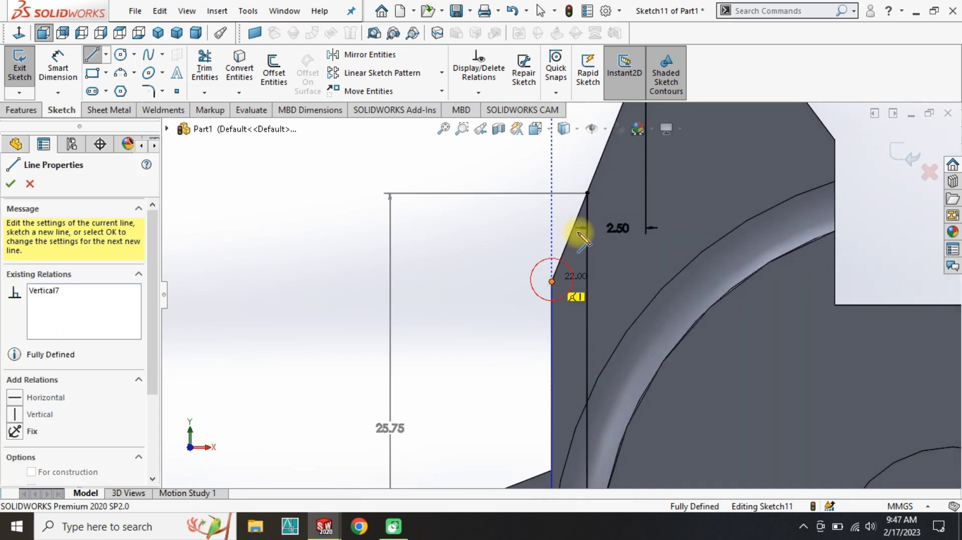
{"action": "left_click", "coordinate": [587, 193]}
{"action": "key", "text": "Escape"}
{"action": "scroll", "coordinate": [545, 297], "scroll_direction": "up", "scroll_amount": 3}
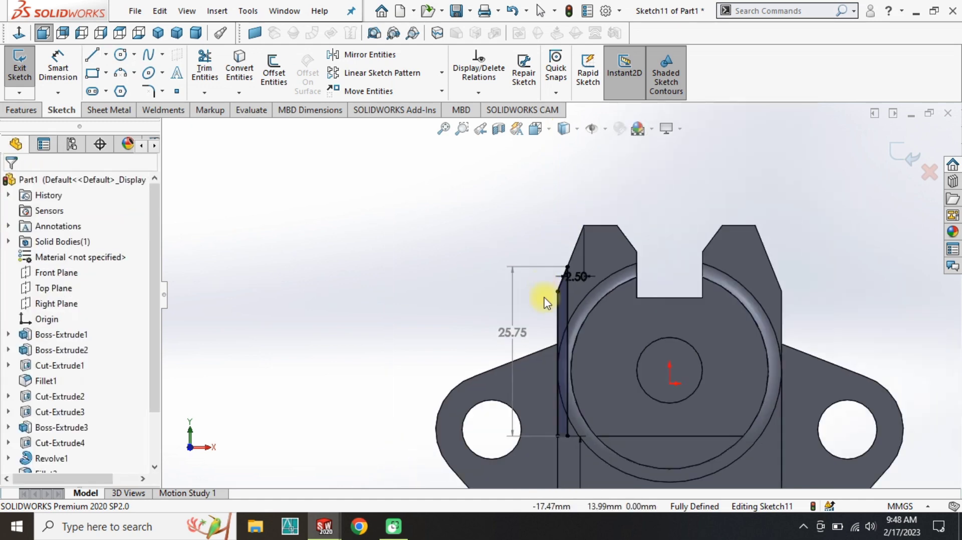
{"action": "scroll", "coordinate": [552, 364], "scroll_direction": "down", "scroll_amount": 5}
{"action": "scroll", "coordinate": [541, 323], "scroll_direction": "up", "scroll_amount": 6}
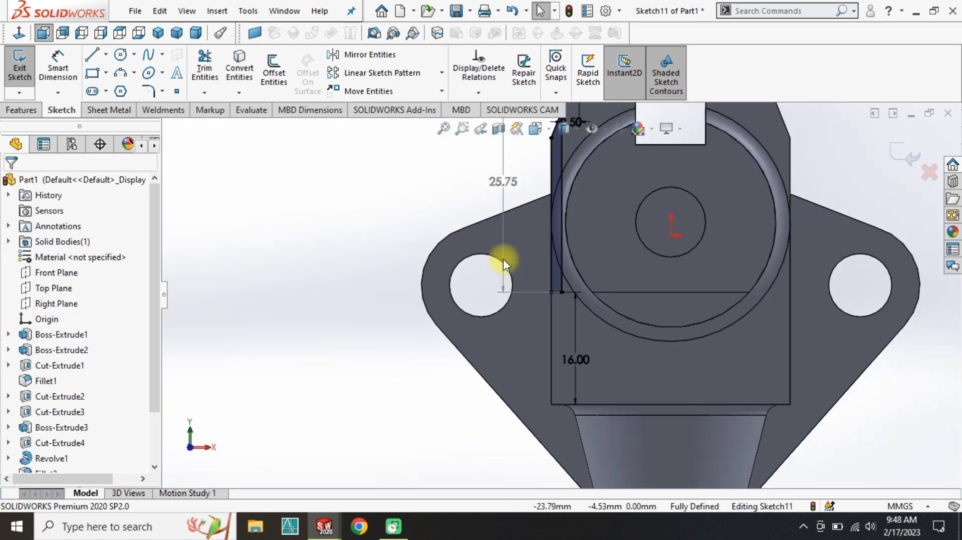
Cut-extrude the narrow side profile with a blind depth of 35 mm through the front wall.
{"action": "left_click", "coordinate": [21, 109]}
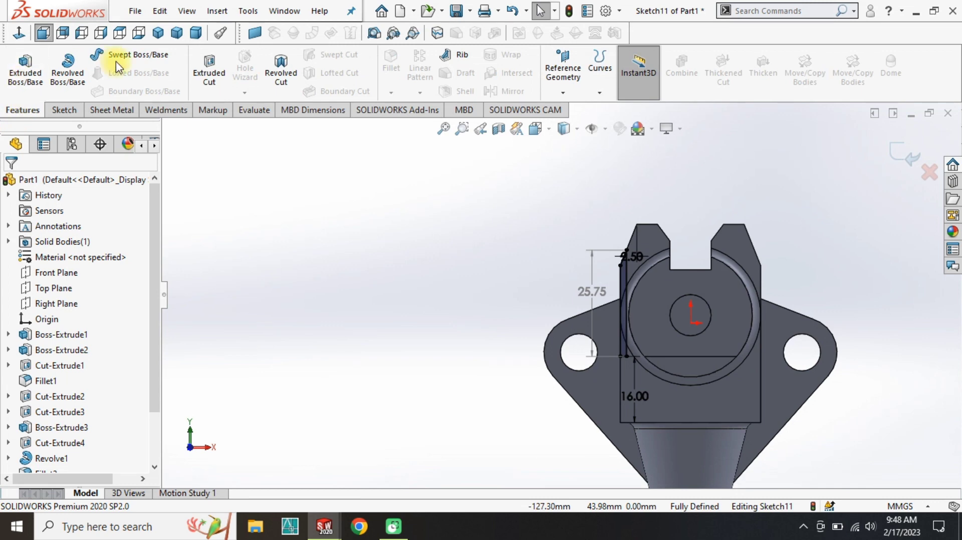
{"action": "left_click", "coordinate": [209, 70]}
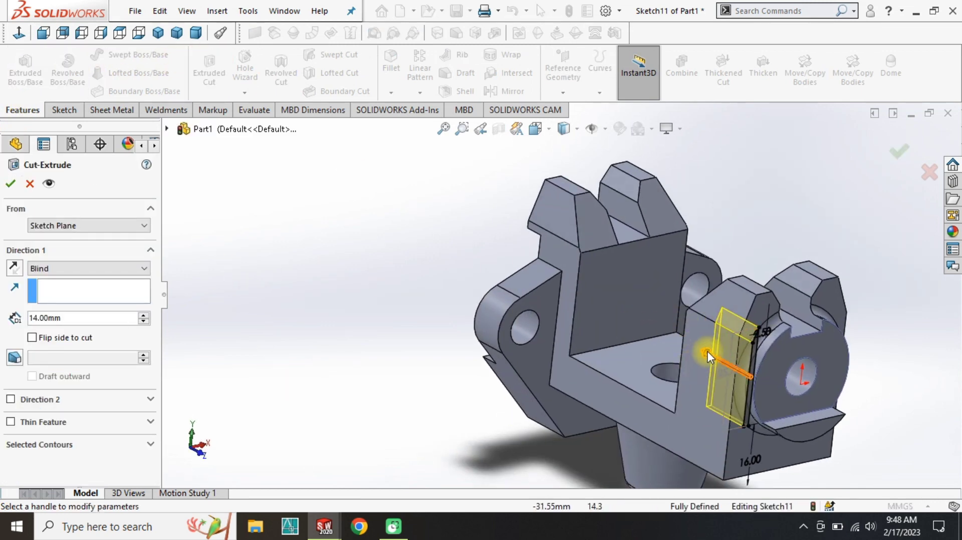
{"action": "left_click_drag", "start_coordinate": [707, 350], "coordinate": [484, 336]}
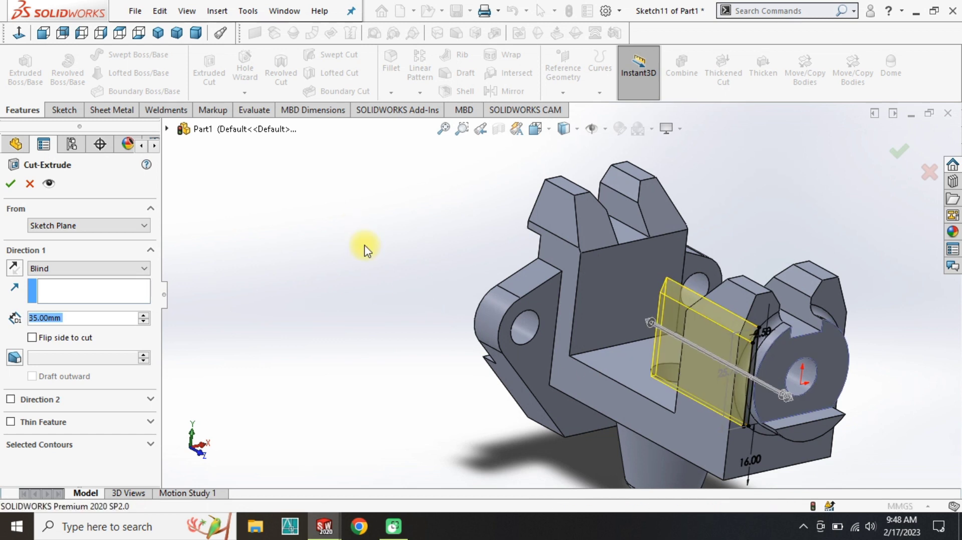
{"action": "key", "text": "Return"}
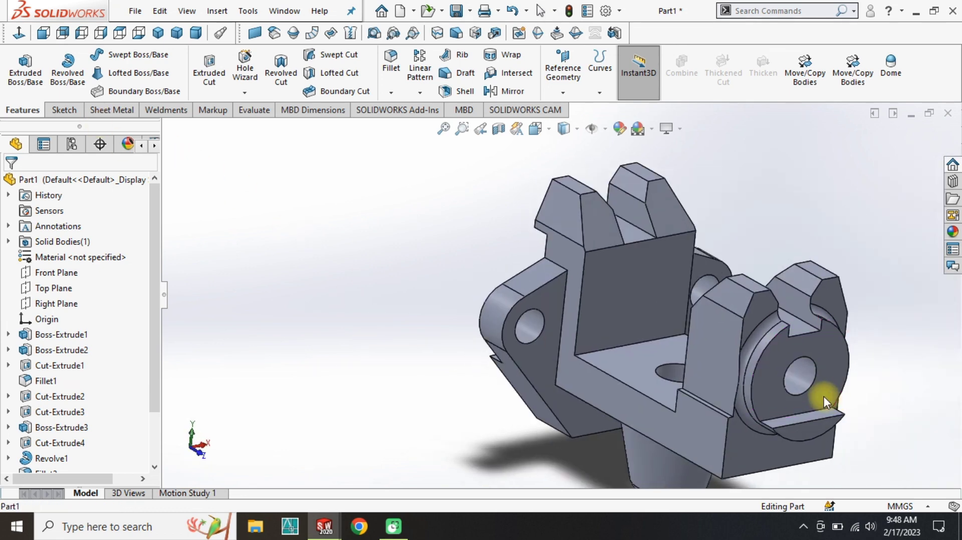
Mirror the new side cut about the Right Plane onto the other side of the front wall.
{"action": "middle_click_drag", "start_coordinate": [824, 382], "coordinate": [669, 351], "text": "ctrl"}
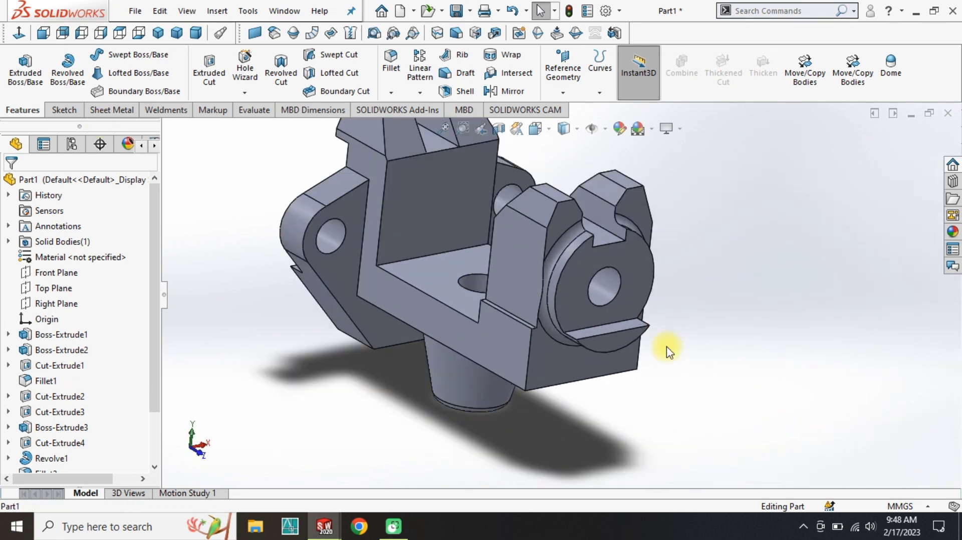
{"action": "left_click", "coordinate": [49, 303]}
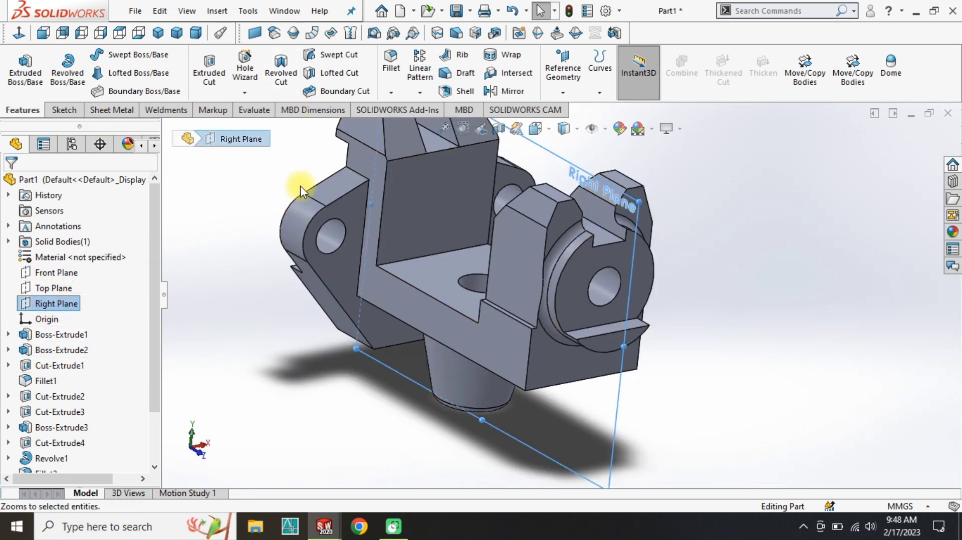
{"action": "left_click", "coordinate": [522, 94]}
{"action": "left_click", "coordinate": [511, 281]}
{"action": "right_click", "coordinate": [726, 348]}
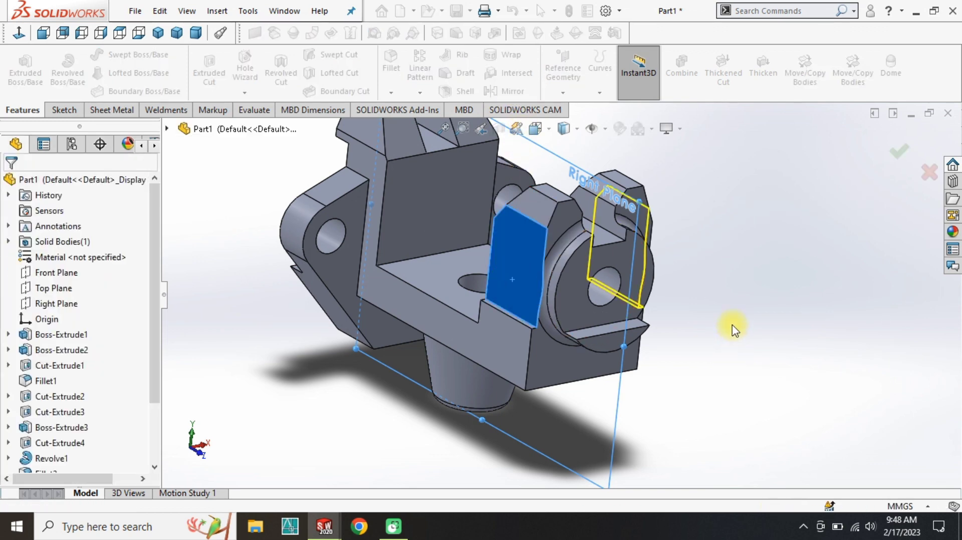
Examine the finished bracket from several sides and return it to the isometric orientation.
{"action": "mouse_move", "coordinate": [728, 288]}
{"action": "middle_mouse_down"}
{"action": "mouse_move", "coordinate": [633, 318]}
{"action": "mouse_move", "coordinate": [721, 280]}
{"action": "middle_mouse_up"}
{"action": "scroll", "coordinate": [549, 274], "scroll_direction": "up", "scroll_amount": 4}
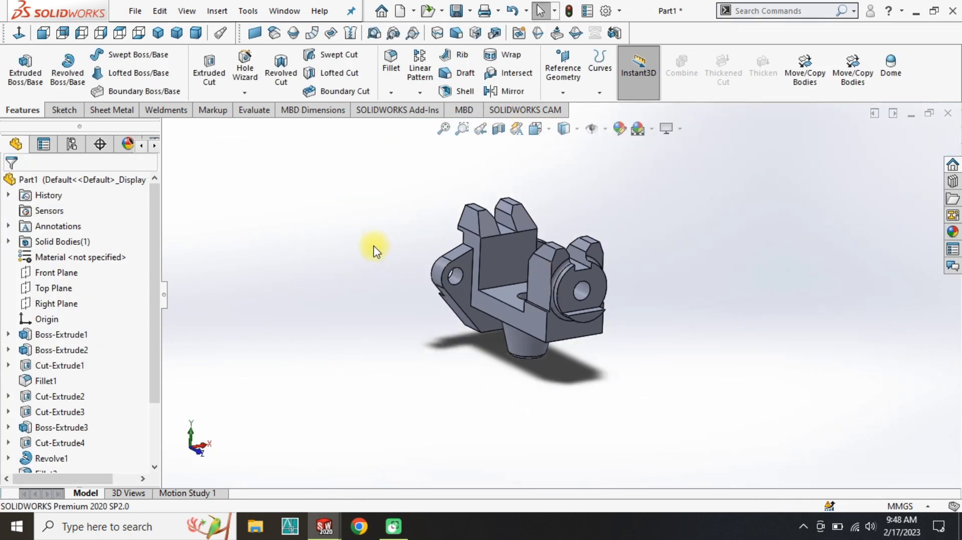
{"action": "left_click", "coordinate": [157, 33]}
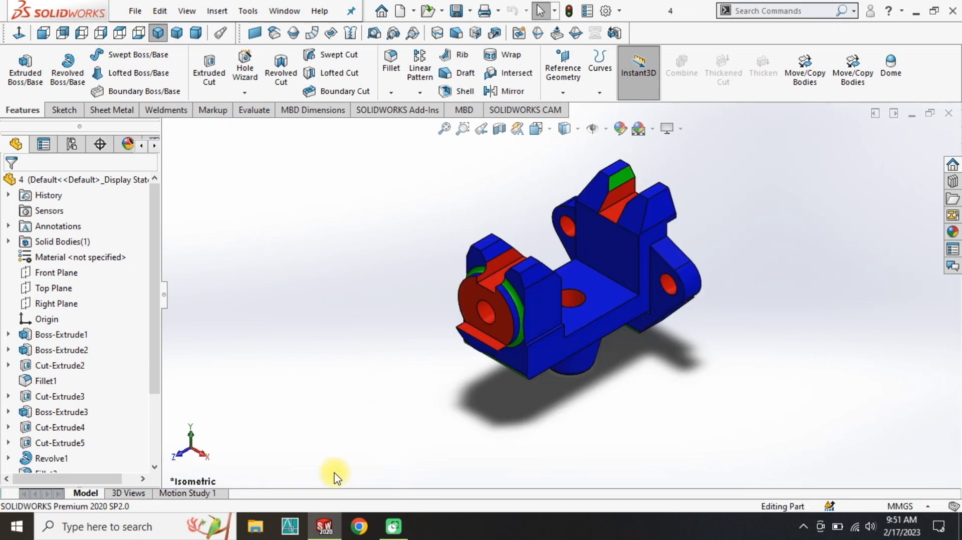
{"action": "middle_click_drag", "start_coordinate": [510, 345], "coordinate": [174, 221]}
{"action": "left_click", "coordinate": [158, 34]}
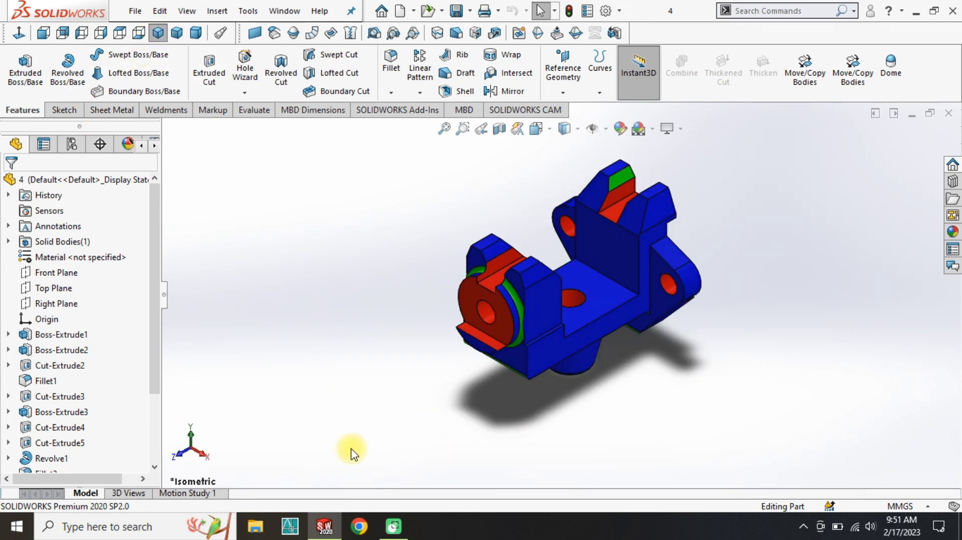
Create a new drawing with the A3 SH TB.slddrt sheet format and leave the automatic Model View command.
{"action": "left_click", "coordinate": [383, 11]}
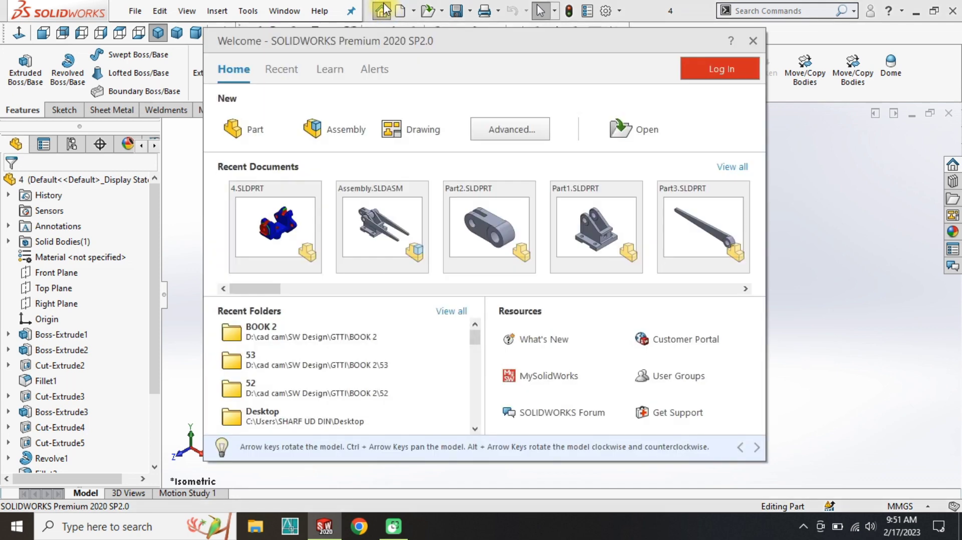
{"action": "left_click", "coordinate": [445, 133]}
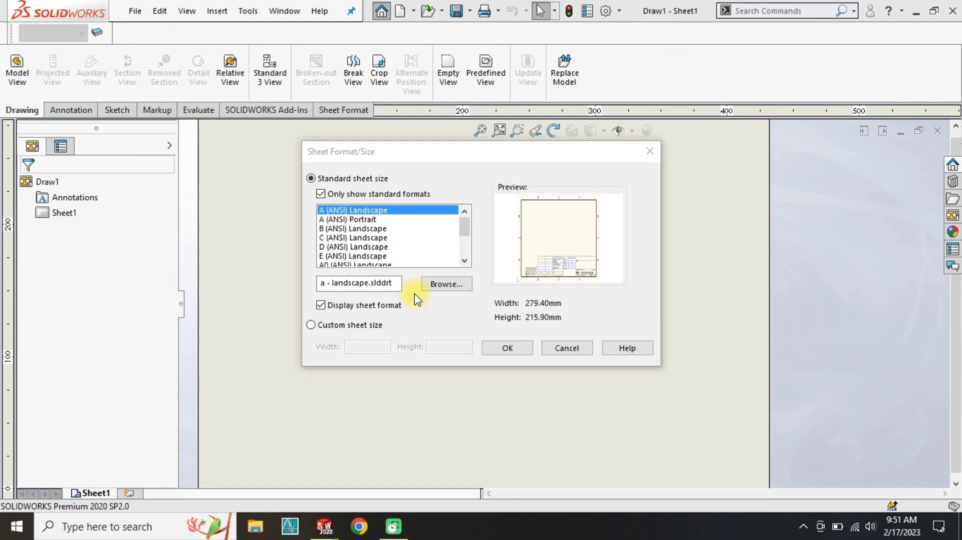
{"action": "left_click", "coordinate": [447, 285]}
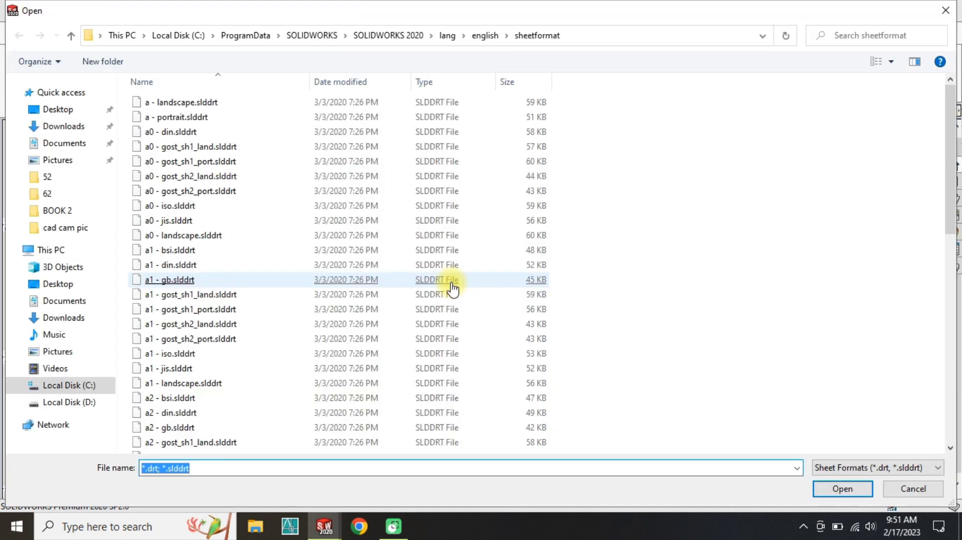
{"action": "type", "text": "a"}
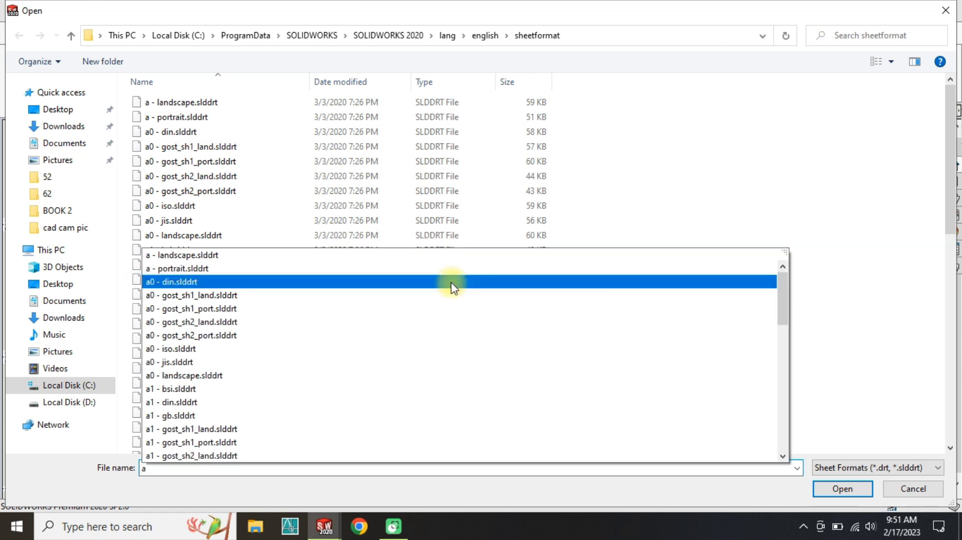
{"action": "left_click", "coordinate": [451, 280]}
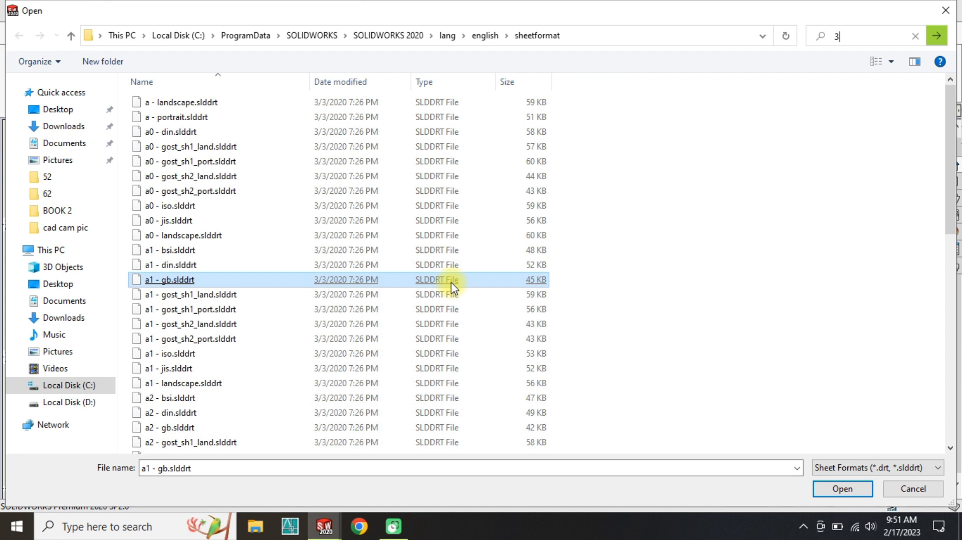
{"action": "left_click", "coordinate": [214, 467]}
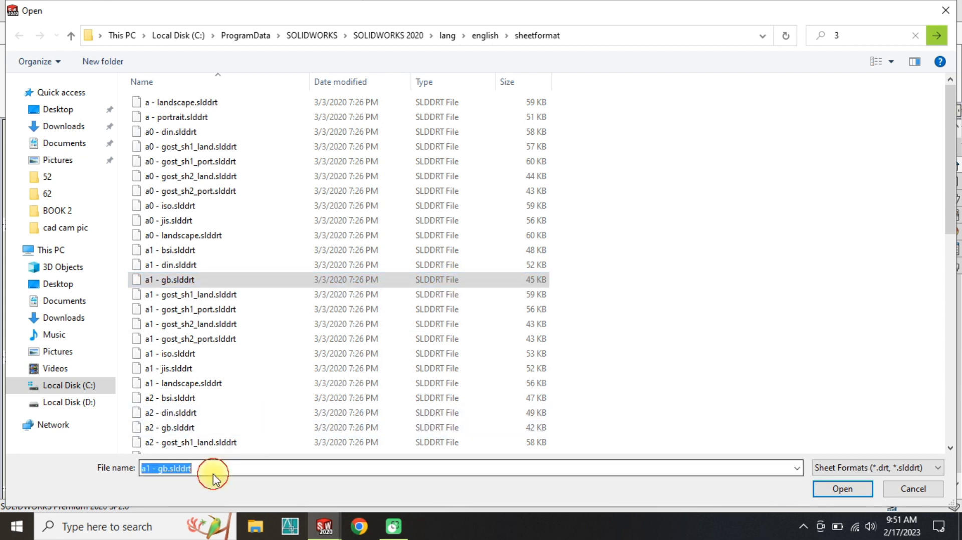
{"action": "type", "text": "a3"}
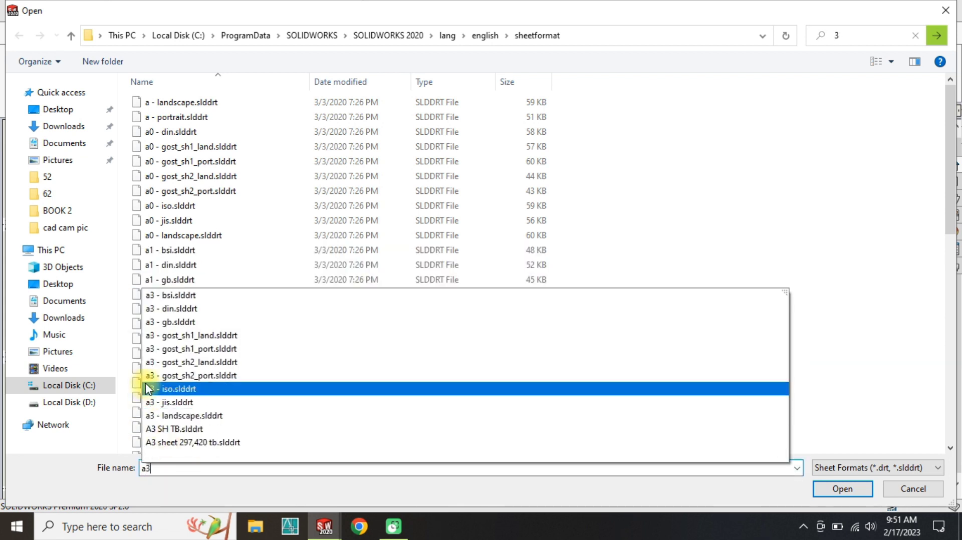
{"action": "left_click", "coordinate": [216, 430]}
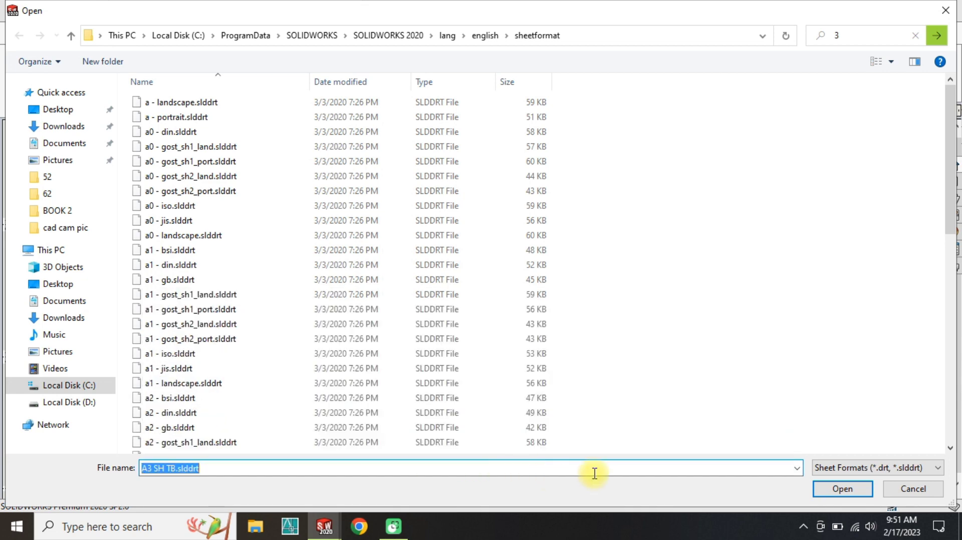
{"action": "left_click", "coordinate": [831, 487]}
{"action": "left_click", "coordinate": [506, 348]}
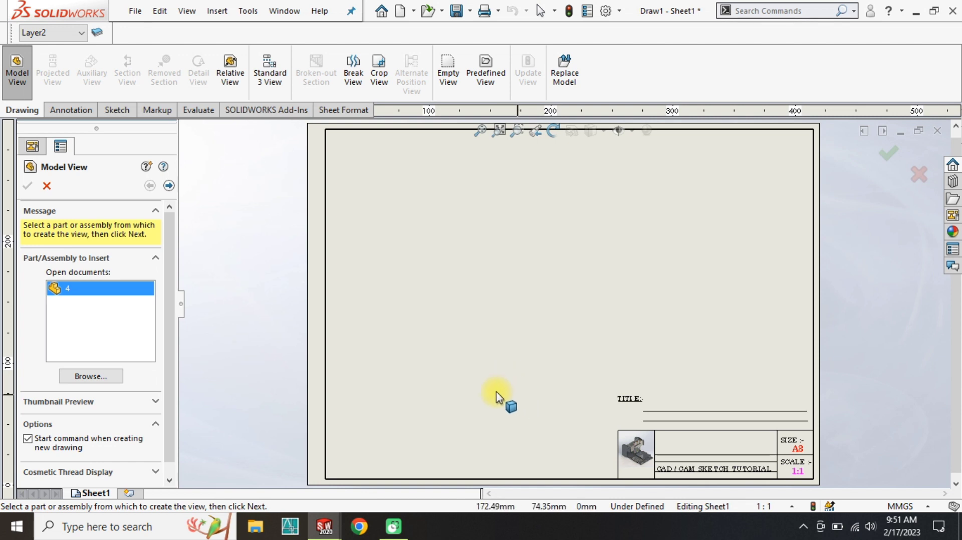
{"action": "left_click", "coordinate": [47, 186]}
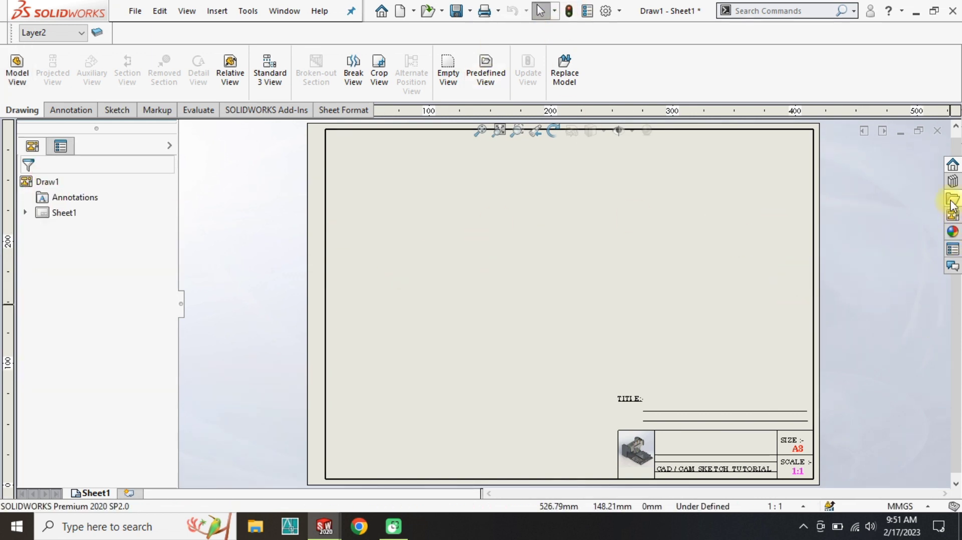
Load part 4 into the View Palette and place only its Left view in the upper middle of the sheet.
{"action": "left_click", "coordinate": [952, 214]}
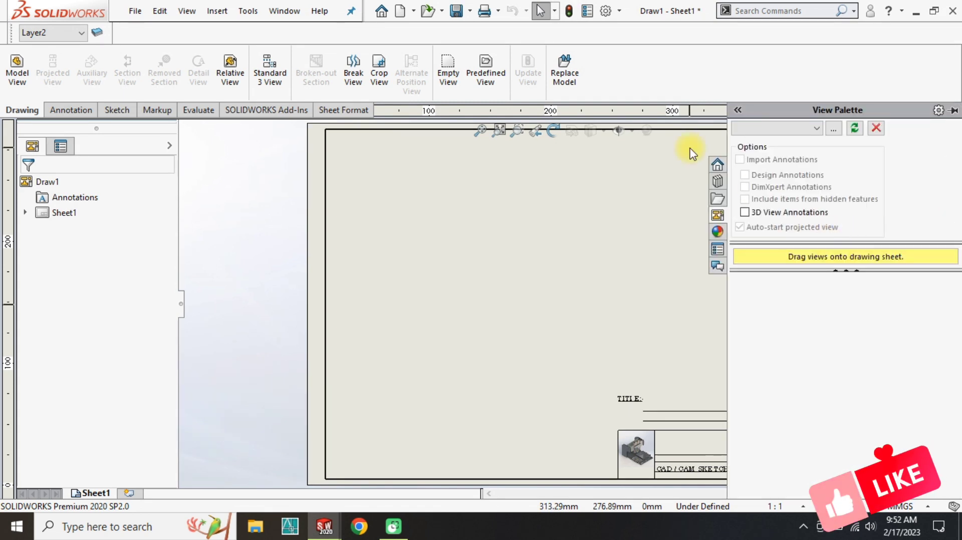
{"action": "left_click", "coordinate": [801, 128]}
{"action": "left_click", "coordinate": [781, 140]}
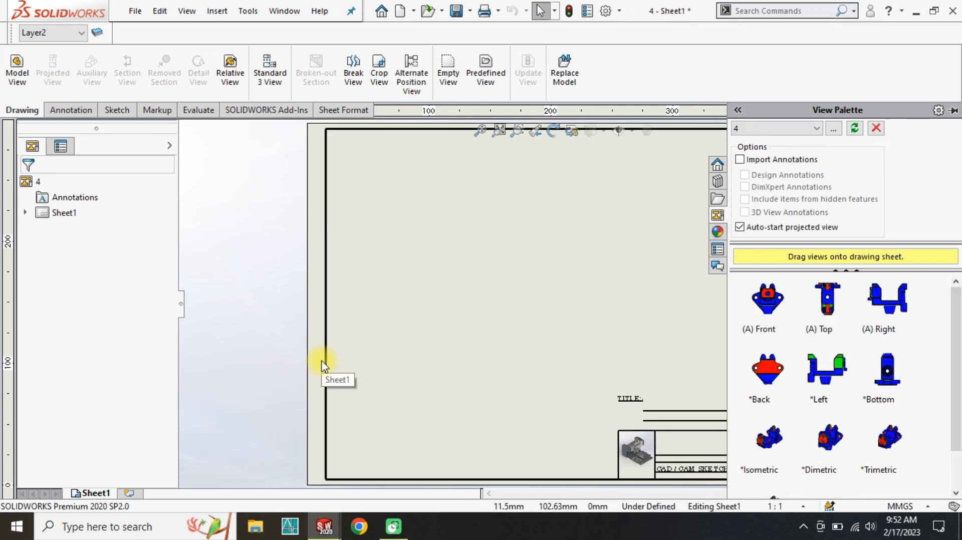
{"action": "scroll", "coordinate": [478, 268], "scroll_direction": "up", "scroll_amount": 2}
{"action": "scroll", "coordinate": [578, 218], "scroll_direction": "down", "scroll_amount": 2}
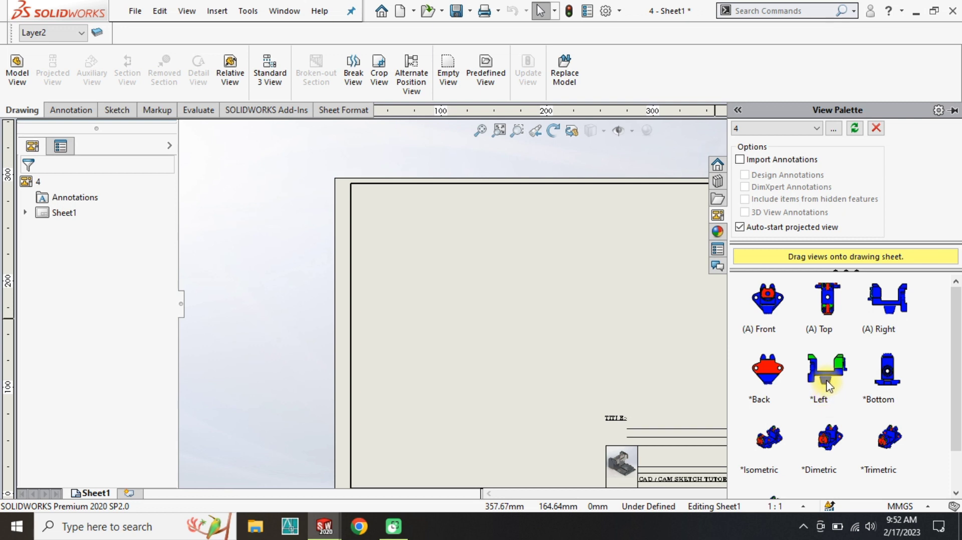
{"action": "left_click_drag", "start_coordinate": [830, 375], "coordinate": [562, 268]}
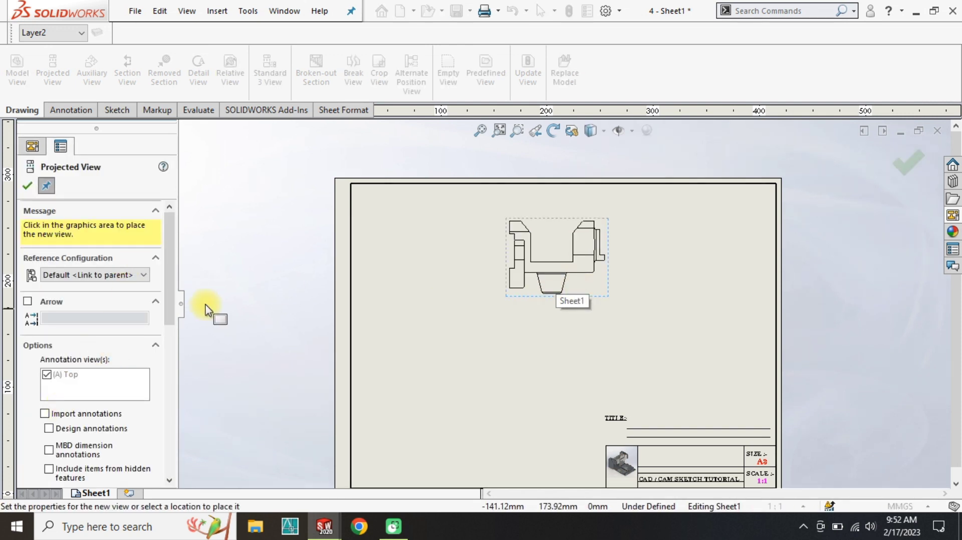
{"action": "scroll", "coordinate": [168, 313], "scroll_direction": "down", "scroll_amount": 3}
{"action": "left_click", "coordinate": [27, 186]}
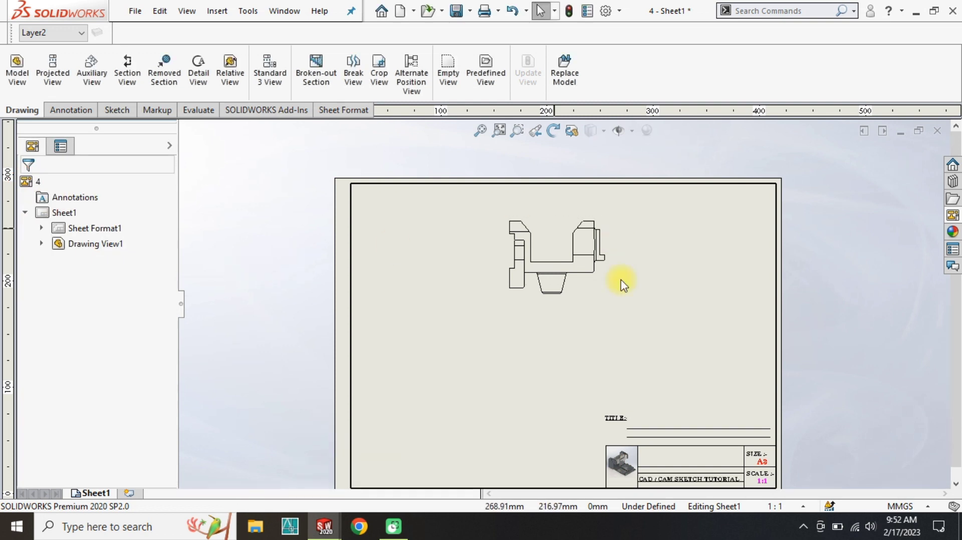
Set the placed left view's display style to Hidden Lines Visible.
{"action": "left_click", "coordinate": [555, 293]}
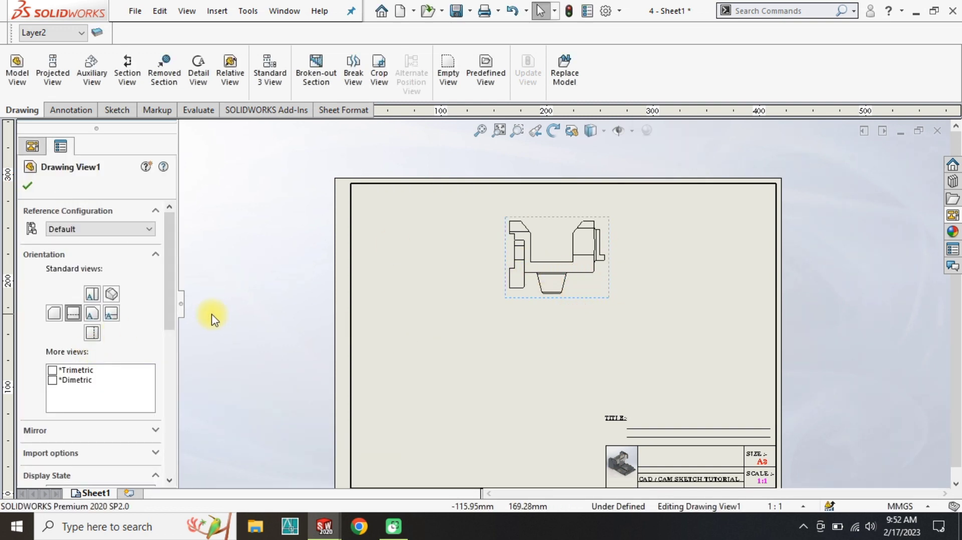
{"action": "scroll", "coordinate": [171, 311], "scroll_direction": "down", "scroll_amount": 4}
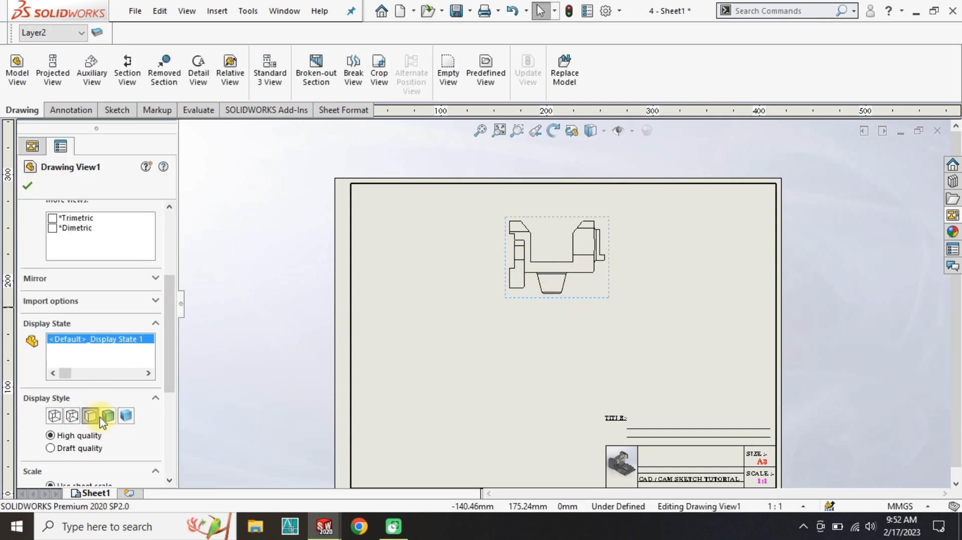
{"action": "scroll", "coordinate": [164, 363], "scroll_direction": "down", "scroll_amount": 3}
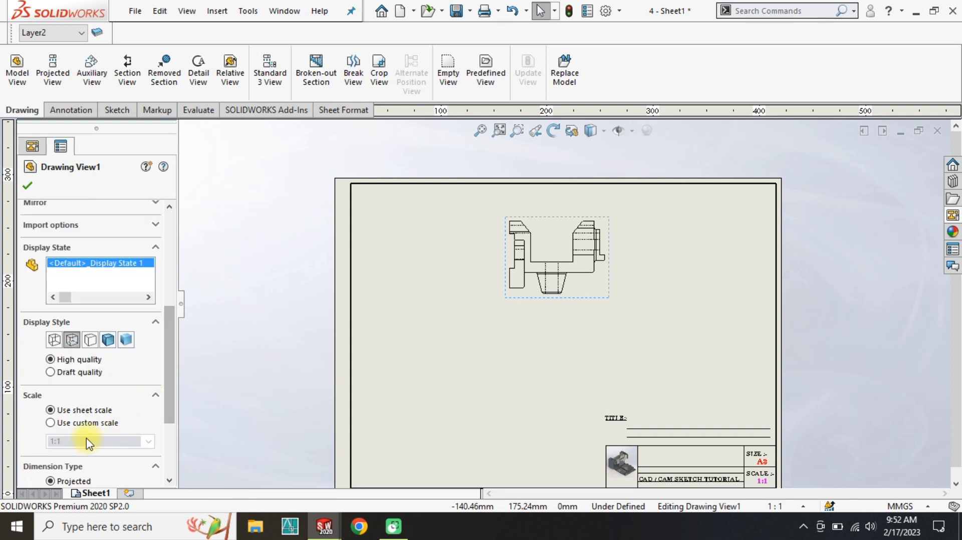
{"action": "left_click", "coordinate": [27, 186]}
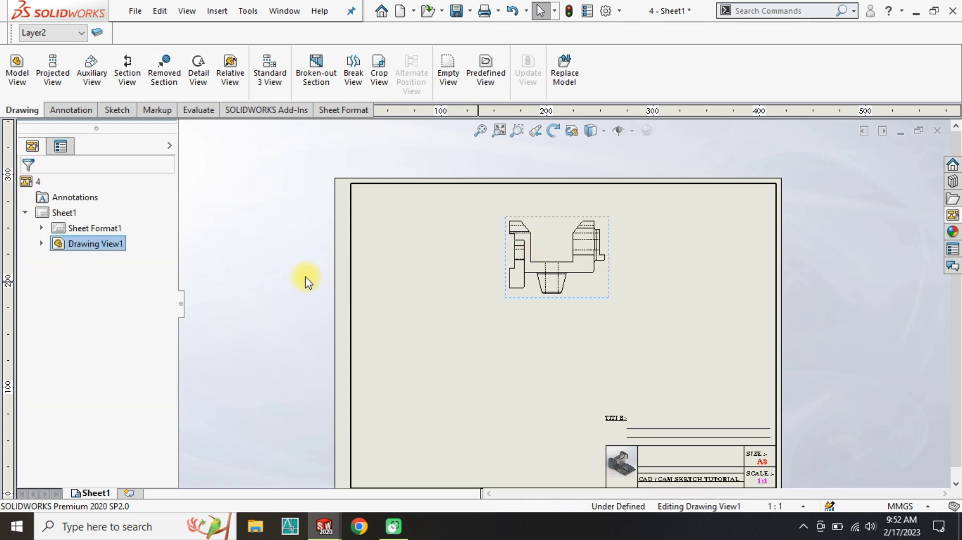
Move the left view slightly down and to the right on the sheet.
{"action": "scroll", "coordinate": [556, 245], "scroll_direction": "down", "scroll_amount": 2}
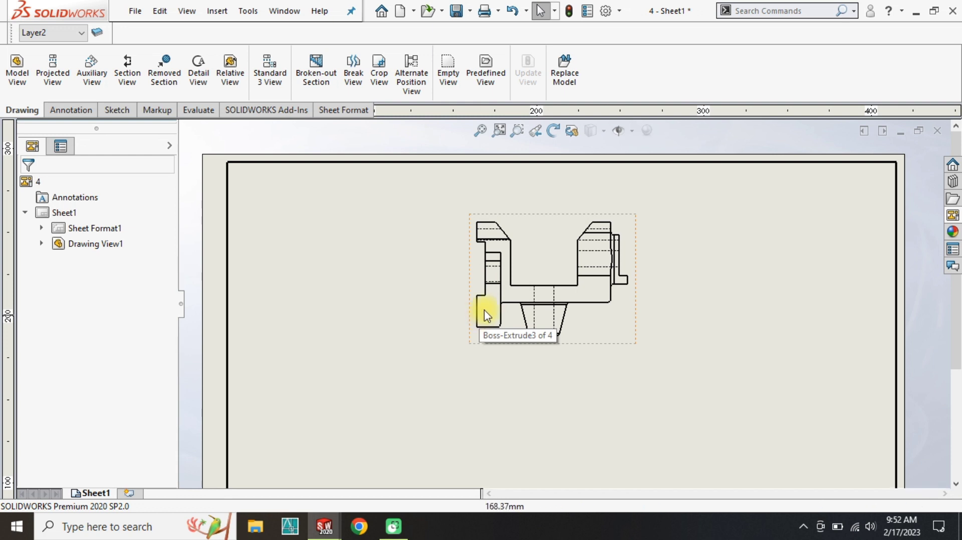
{"action": "scroll", "coordinate": [451, 317], "scroll_direction": "up", "scroll_amount": 3}
{"action": "scroll", "coordinate": [438, 369], "scroll_direction": "down", "scroll_amount": 1}
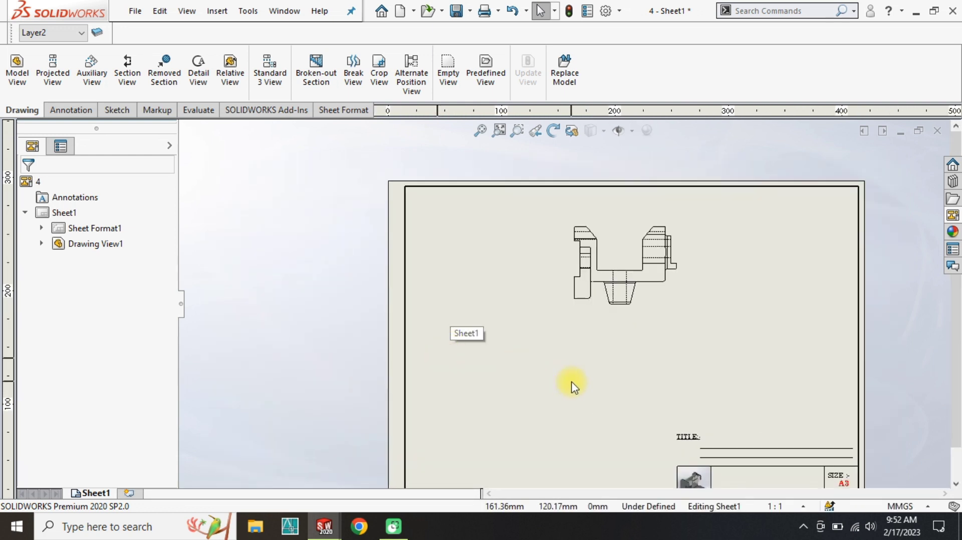
{"action": "scroll", "coordinate": [552, 394], "scroll_direction": "up", "scroll_amount": 1}
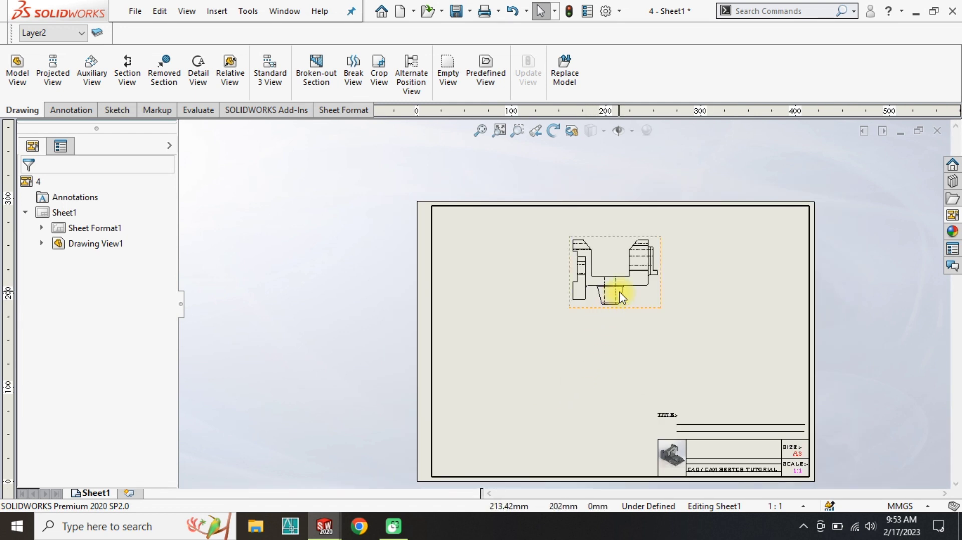
{"action": "scroll", "coordinate": [633, 272], "scroll_direction": "down", "scroll_amount": 1}
{"action": "mouse_move", "coordinate": [583, 319]}
{"action": "left_mouse_down"}
{"action": "mouse_move", "coordinate": [601, 318]}
{"action": "mouse_move", "coordinate": [596, 335]}
{"action": "mouse_move", "coordinate": [589, 325]}
{"action": "left_mouse_up"}
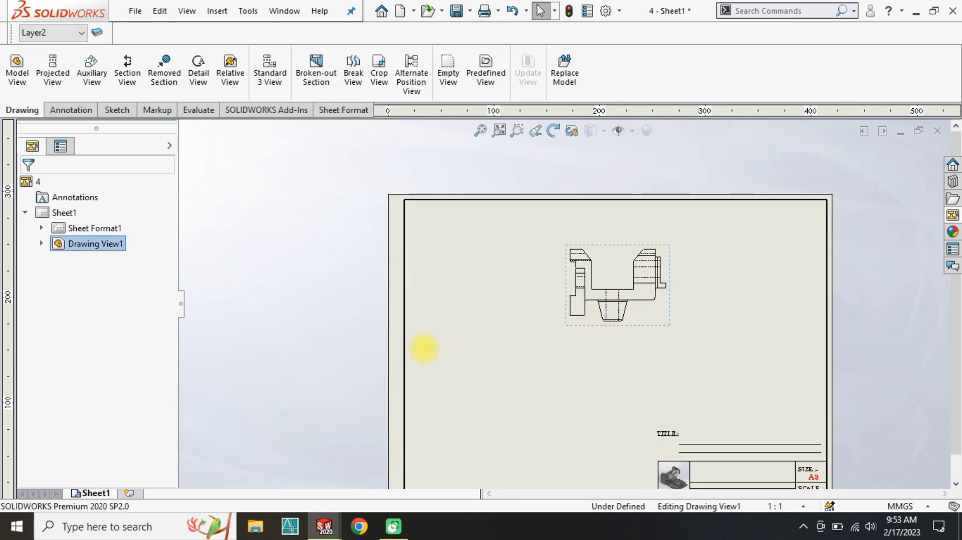
{"action": "left_click", "coordinate": [267, 339]}
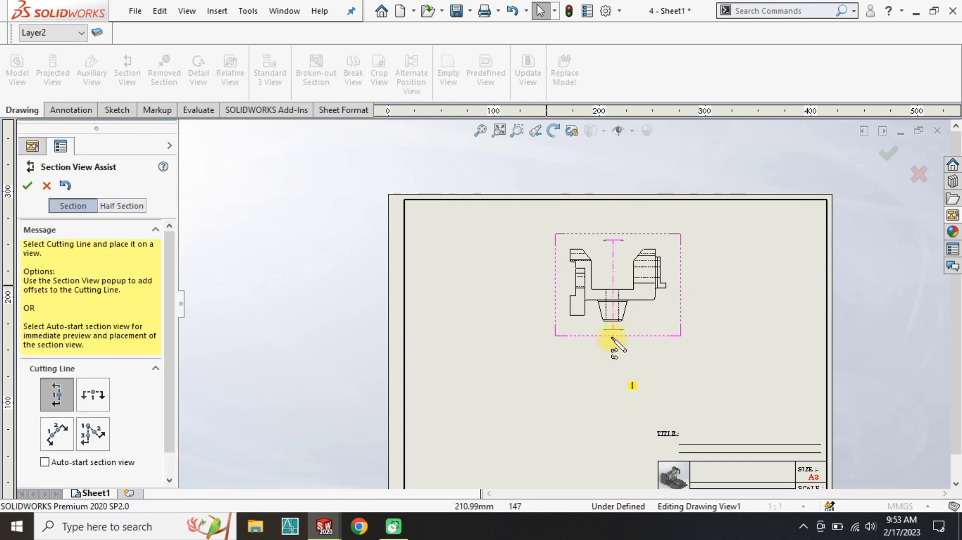
Place a vertical section cutting line through the centre of the tapered boss's hole in the left view, without offsets.
{"action": "scroll", "coordinate": [615, 328], "scroll_direction": "down", "scroll_amount": 4}
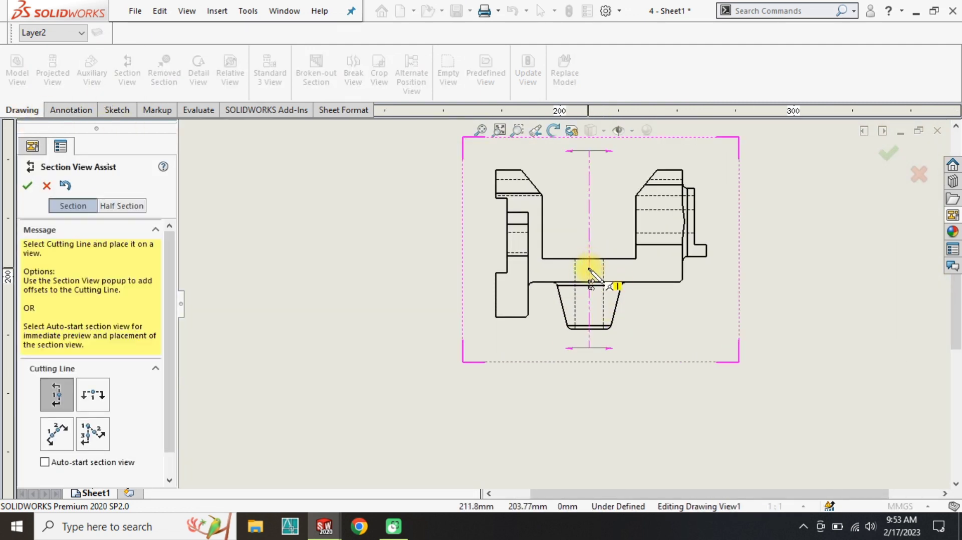
{"action": "scroll", "coordinate": [589, 271], "scroll_direction": "down", "scroll_amount": 3}
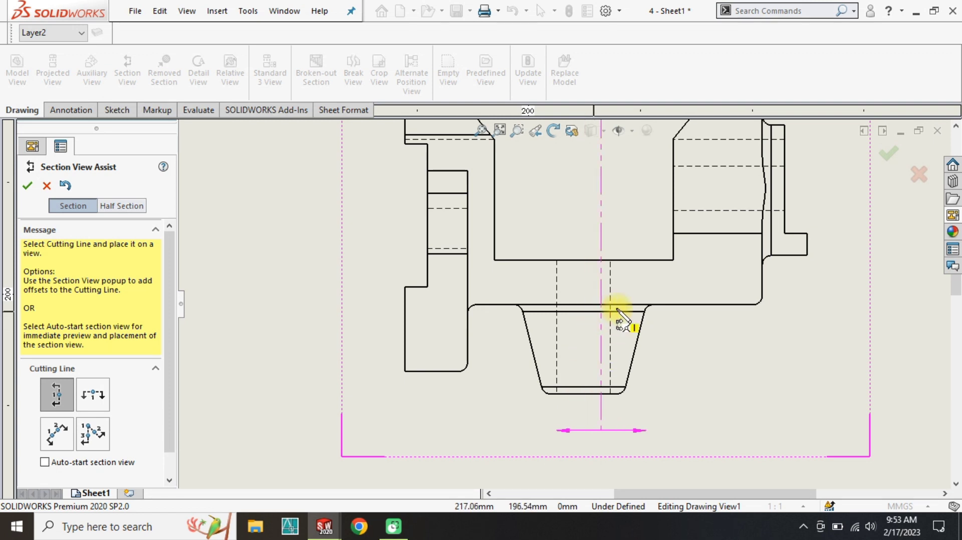
{"action": "left_click", "coordinate": [584, 282]}
{"action": "left_click", "coordinate": [615, 314]}
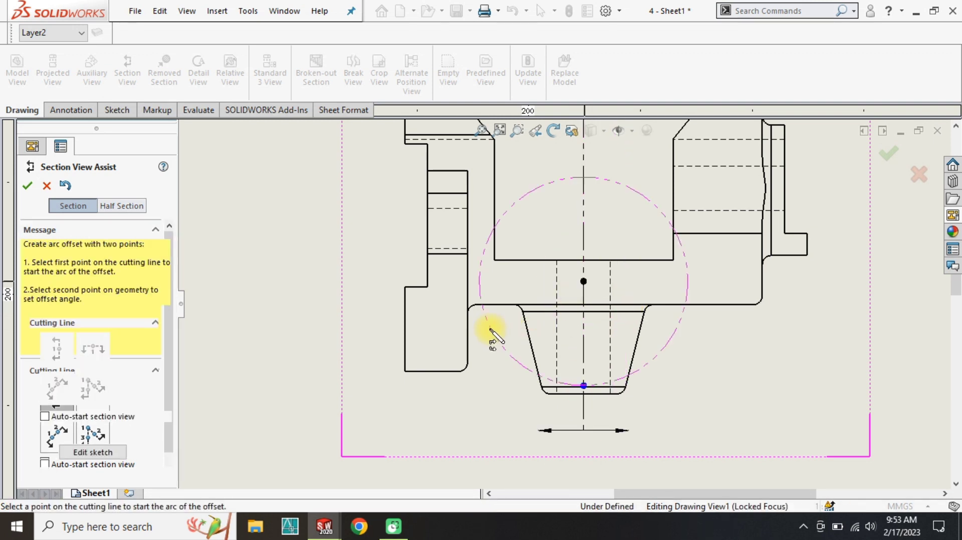
{"action": "scroll", "coordinate": [490, 329], "scroll_direction": "up", "scroll_amount": 3}
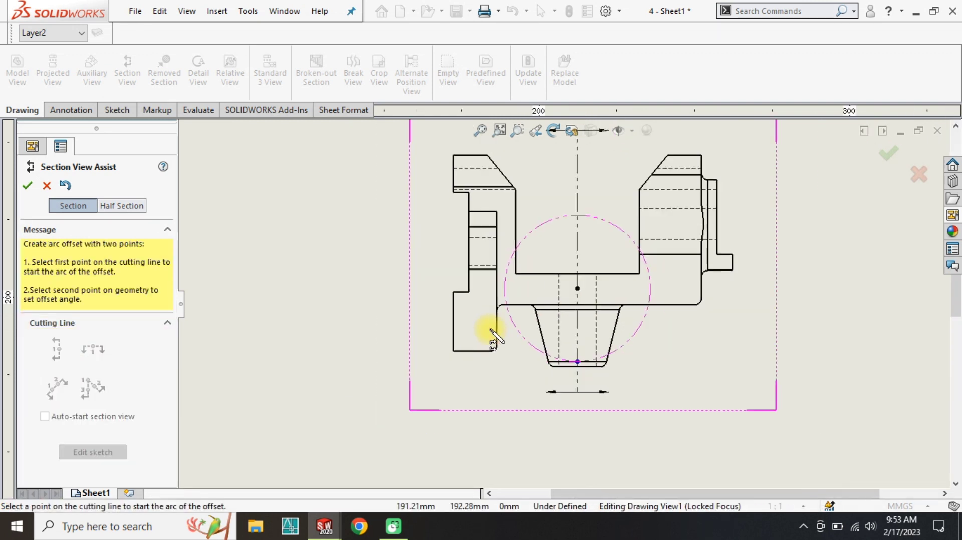
{"action": "left_click", "coordinate": [594, 356]}
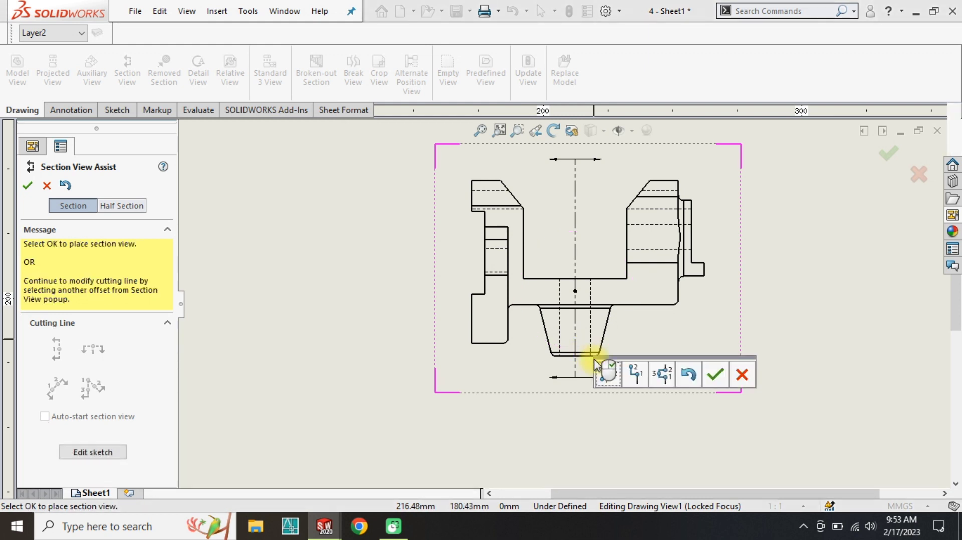
{"action": "left_click", "coordinate": [715, 374]}
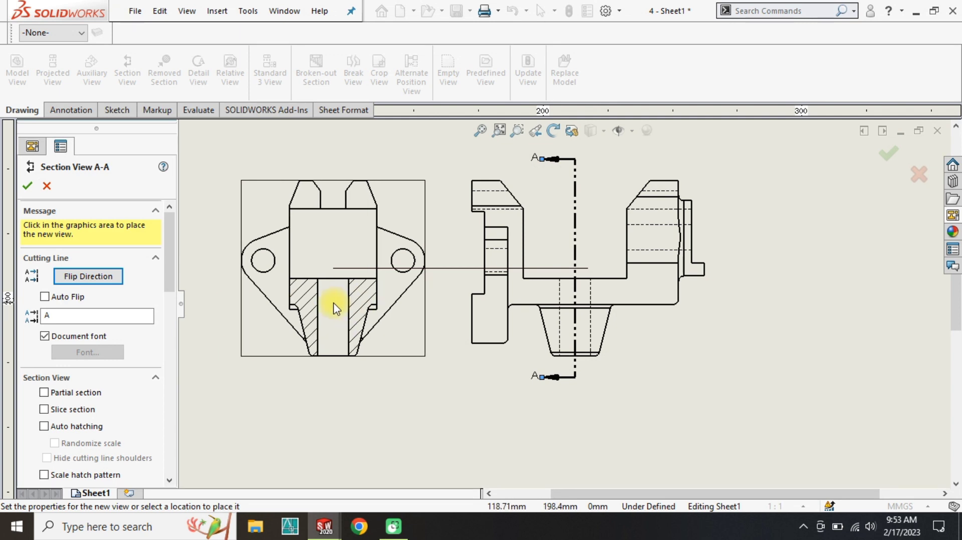
Place section view A-A to the left of the hidden-line left view, level with it, and finish the section.
{"action": "left_click", "coordinate": [88, 276]}
{"action": "left_click", "coordinate": [109, 280]}
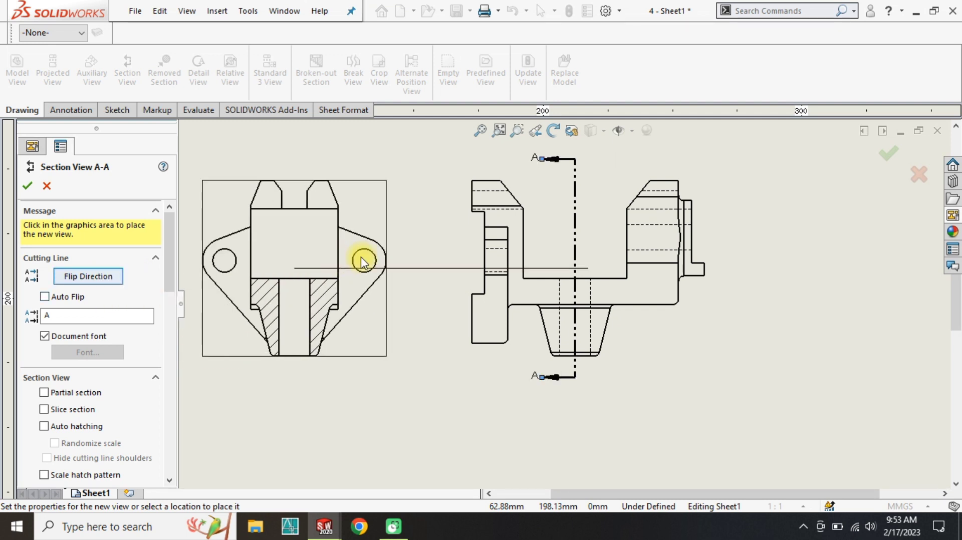
{"action": "scroll", "coordinate": [322, 259], "scroll_direction": "up", "scroll_amount": 2}
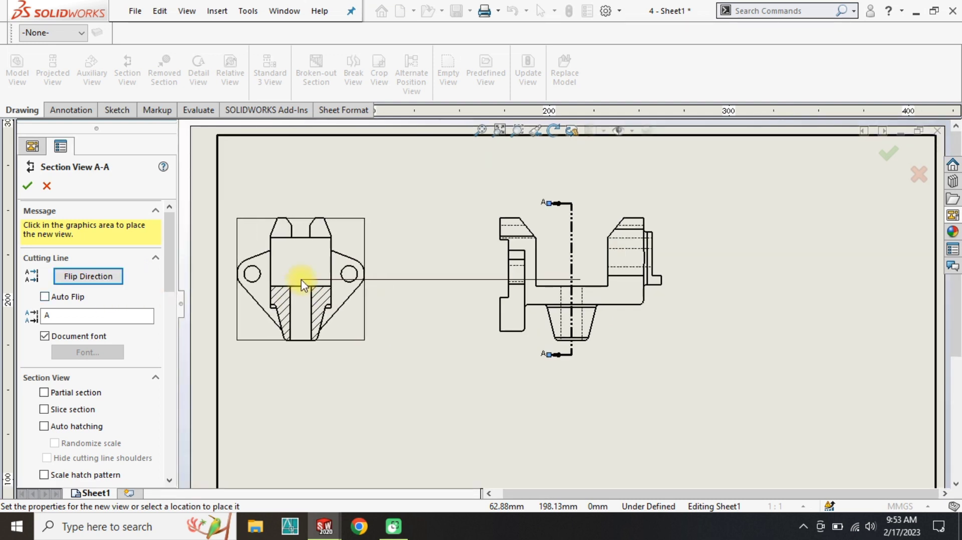
{"action": "left_click", "coordinate": [303, 283]}
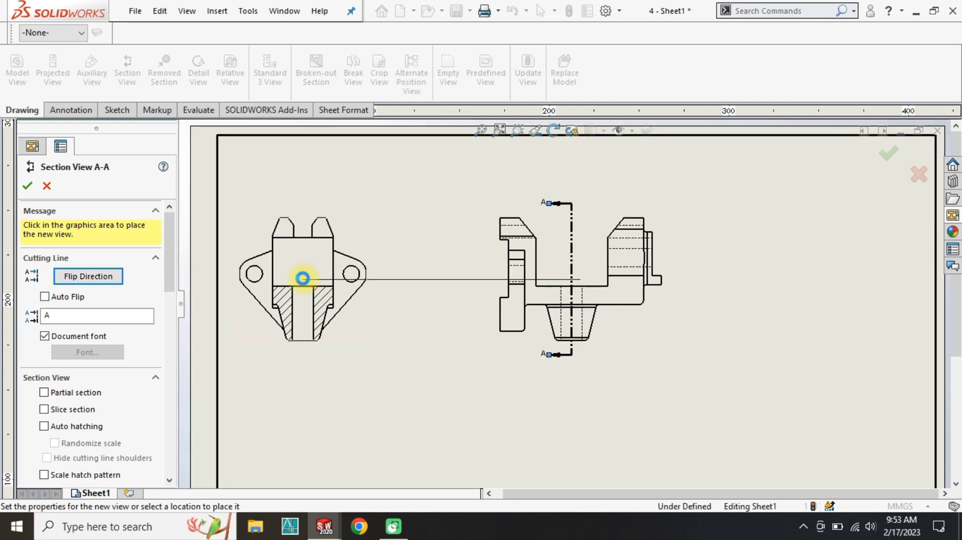
{"action": "left_click", "coordinate": [27, 188]}
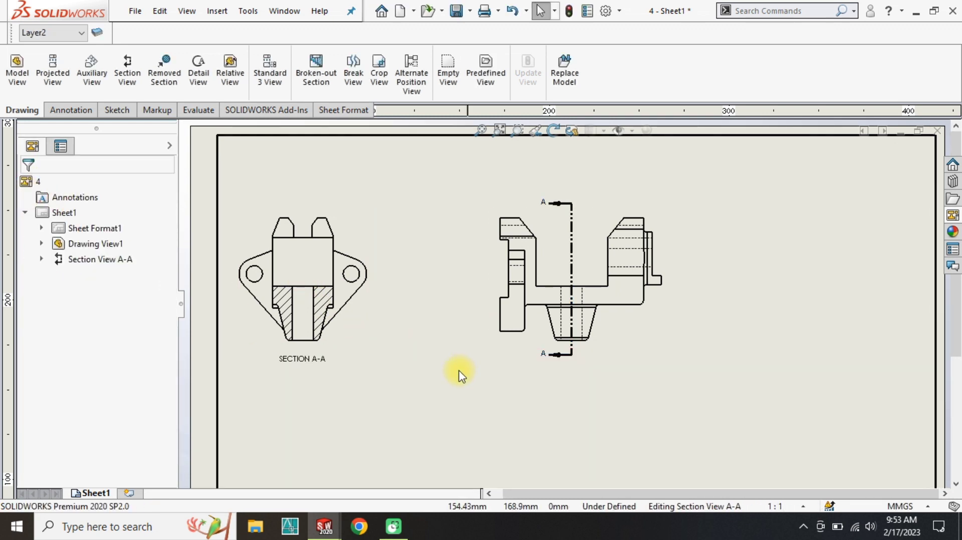
{"action": "scroll", "coordinate": [443, 379], "scroll_direction": "up", "scroll_amount": 1}
{"action": "scroll", "coordinate": [563, 339], "scroll_direction": "down", "scroll_amount": 1}
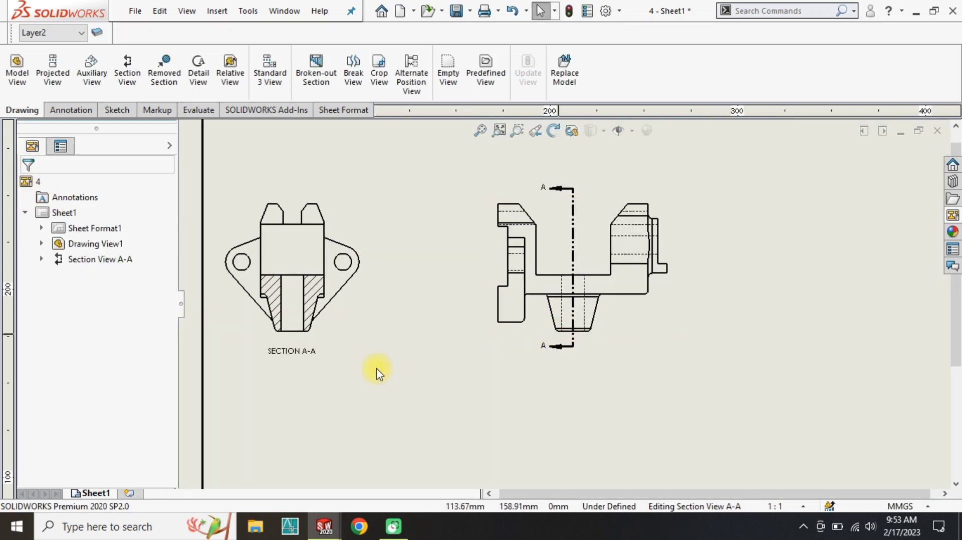
{"action": "scroll", "coordinate": [567, 339], "scroll_direction": "up", "scroll_amount": 1}
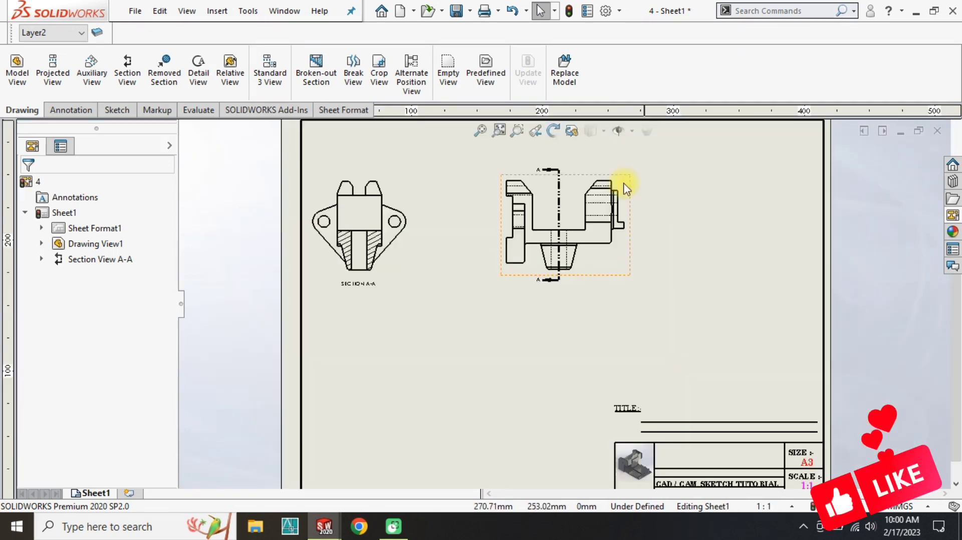
Sketch a horizontal line in the left view from the inner face of the bored upright through the bore axis and past the part.
{"action": "scroll", "coordinate": [591, 208], "scroll_direction": "down", "scroll_amount": 3}
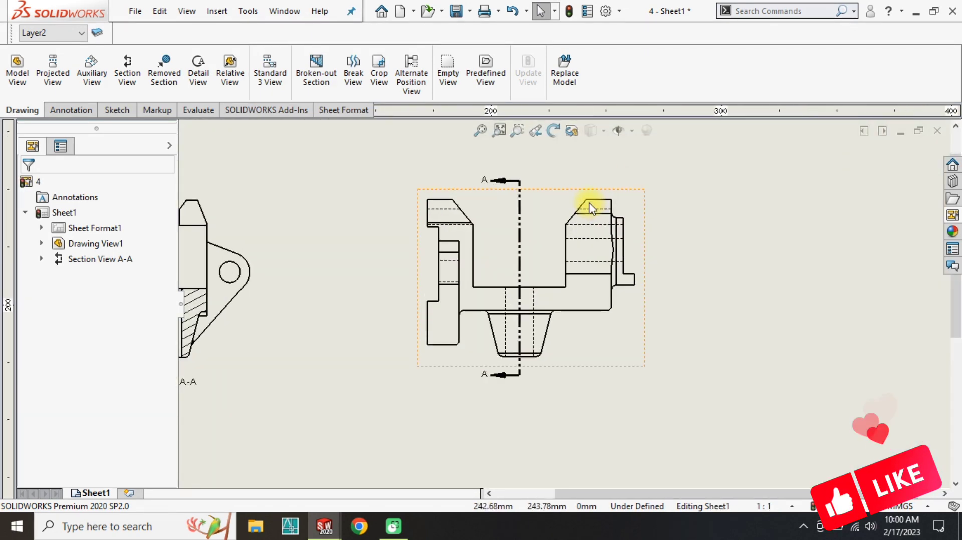
{"action": "key", "text": "l"}
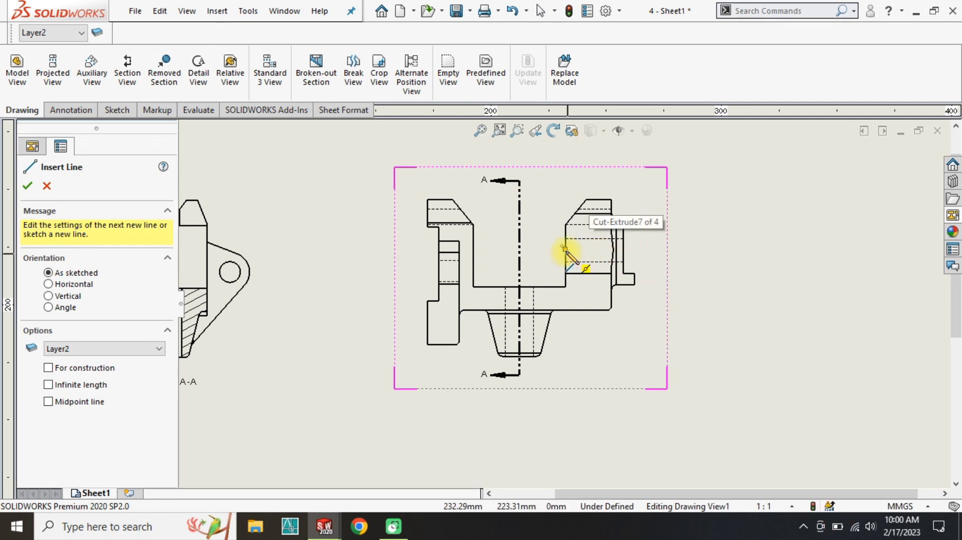
{"action": "left_click", "coordinate": [564, 249]}
{"action": "left_click", "coordinate": [660, 249]}
{"action": "key", "text": "Escape"}
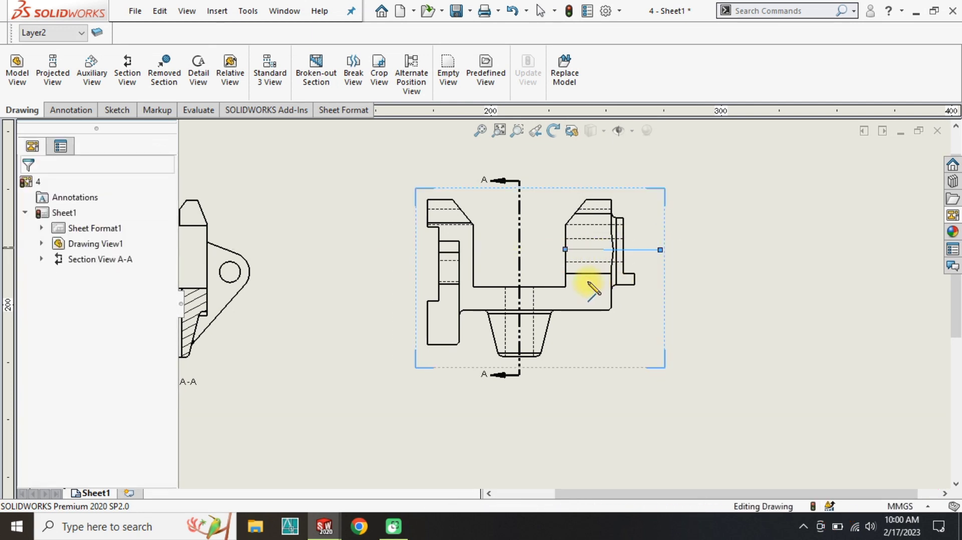
Extend the sketched line across the gap to the opposite upright, then up above it and about 21.4 mm outward over its top.
{"action": "key", "text": "l"}
{"action": "left_click", "coordinate": [565, 249]}
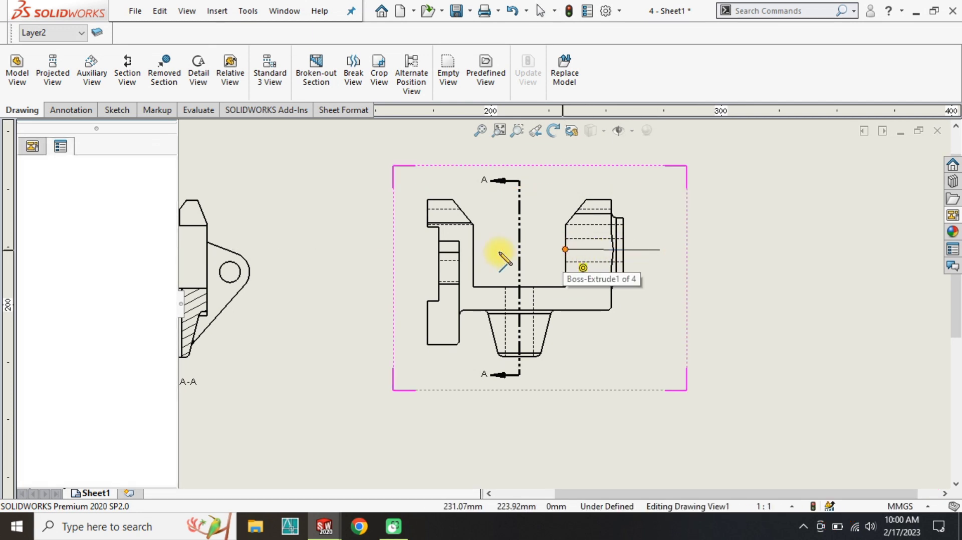
{"action": "left_click", "coordinate": [473, 249]}
{"action": "left_click", "coordinate": [474, 191]}
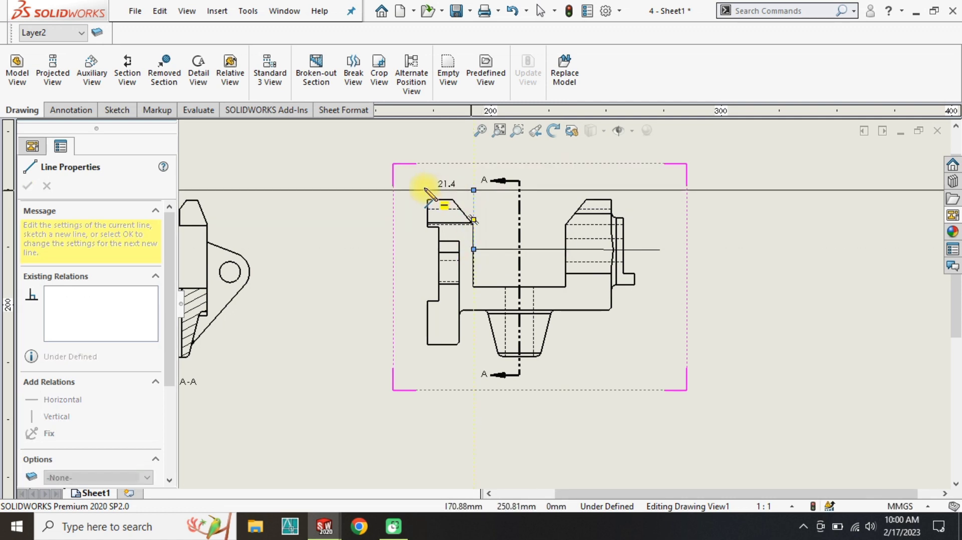
{"action": "left_click", "coordinate": [423, 190]}
{"action": "key", "text": "Escape"}
{"action": "key", "text": "Escape"}
{"action": "left_click", "coordinate": [445, 191]}
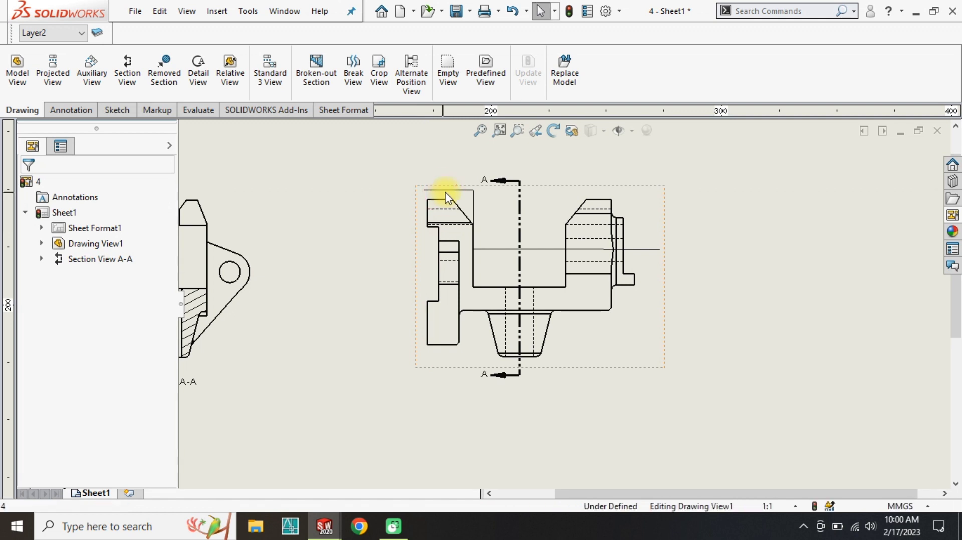
{"action": "right_click", "coordinate": [463, 195]}
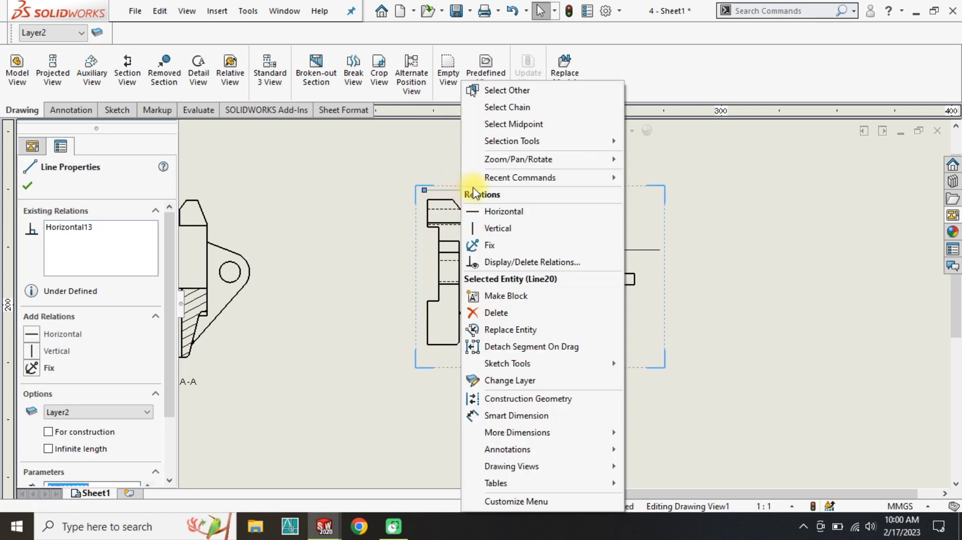
{"action": "left_click", "coordinate": [500, 108]}
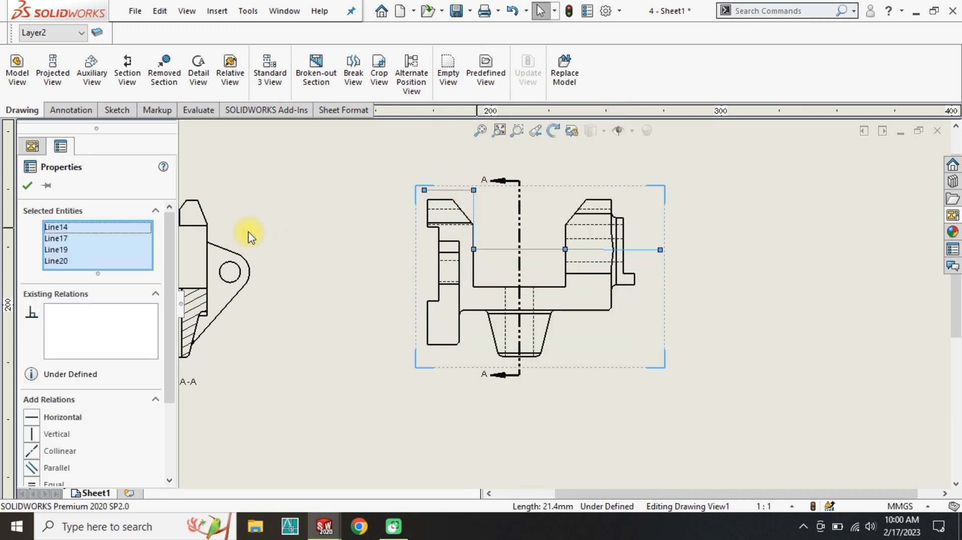
{"action": "left_click", "coordinate": [126, 70]}
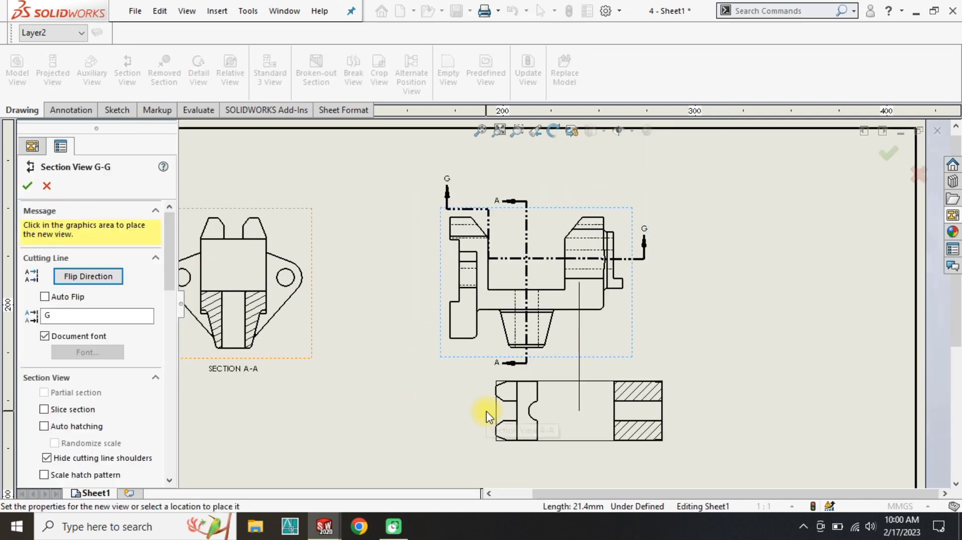
{"action": "left_click", "coordinate": [118, 278]}
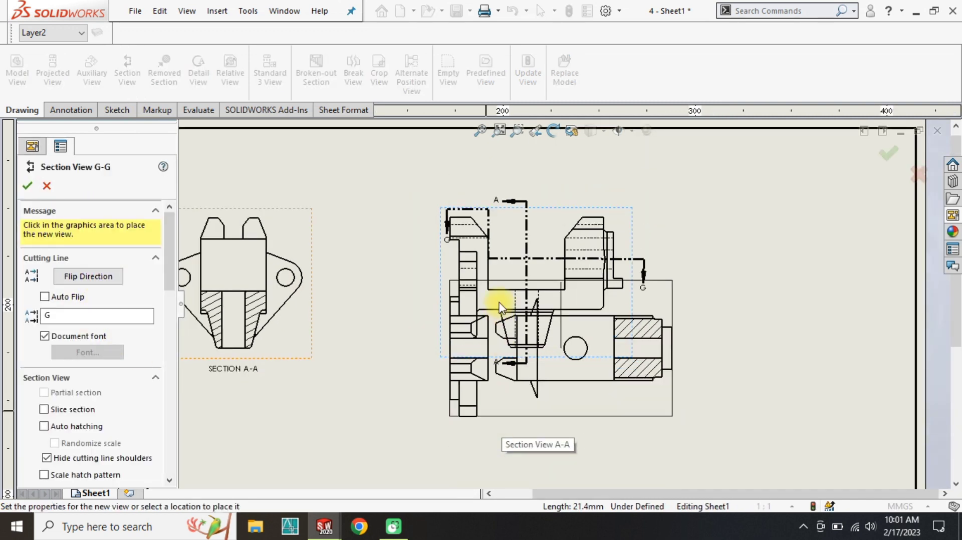
{"action": "key", "text": "Escape"}
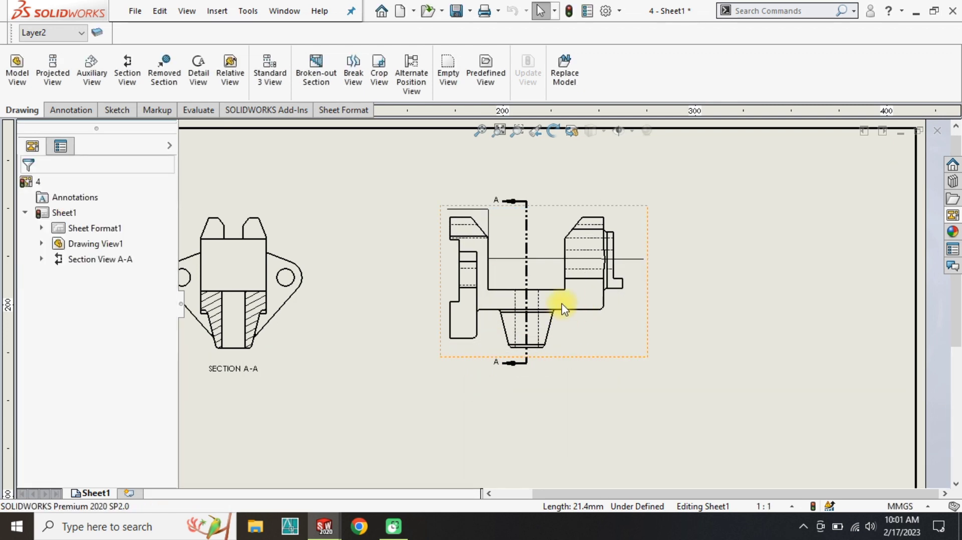
Start a section view from the whole chain of stepped sketch lines in the left view and reverse its viewing direction to look downward.
{"action": "key", "text": "z"}
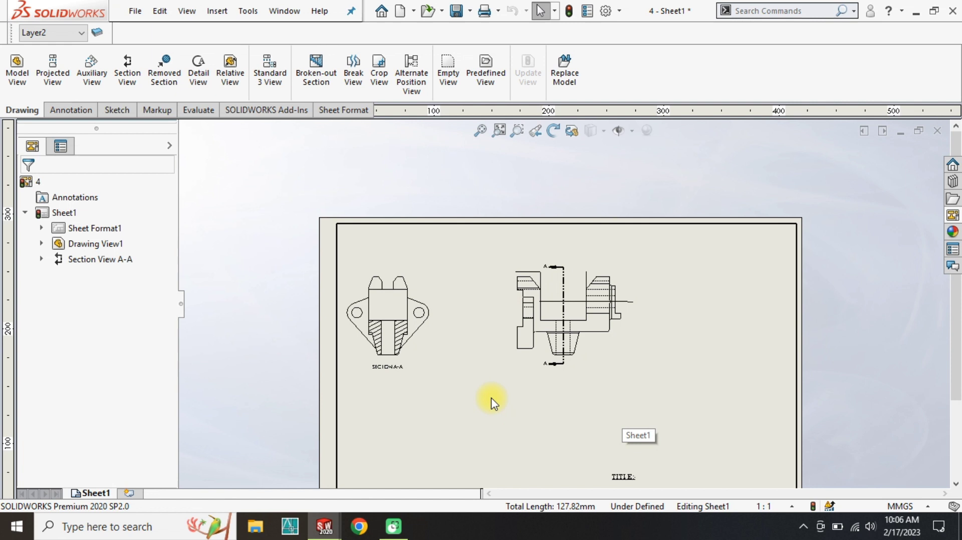
{"action": "scroll", "coordinate": [562, 317], "scroll_direction": "down", "scroll_amount": 3}
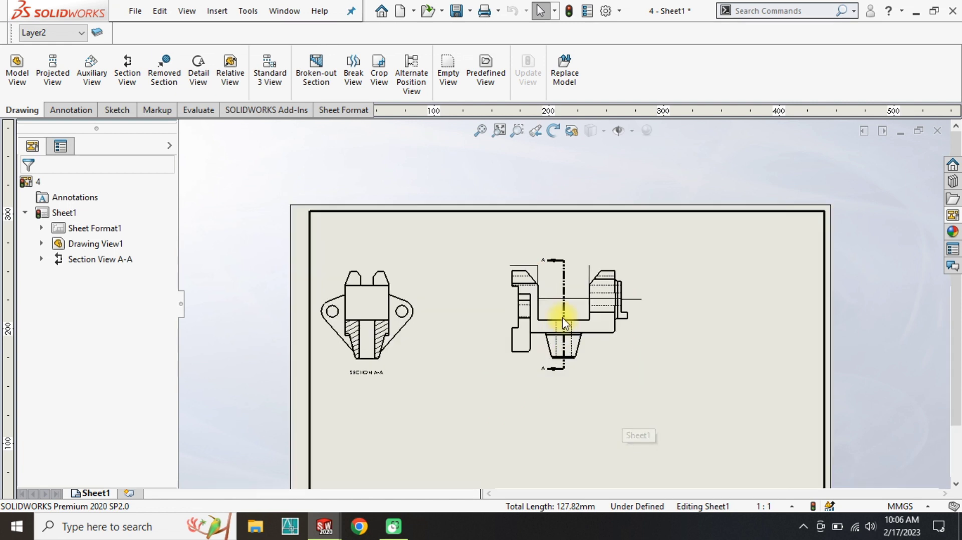
{"action": "left_click", "coordinate": [548, 288]}
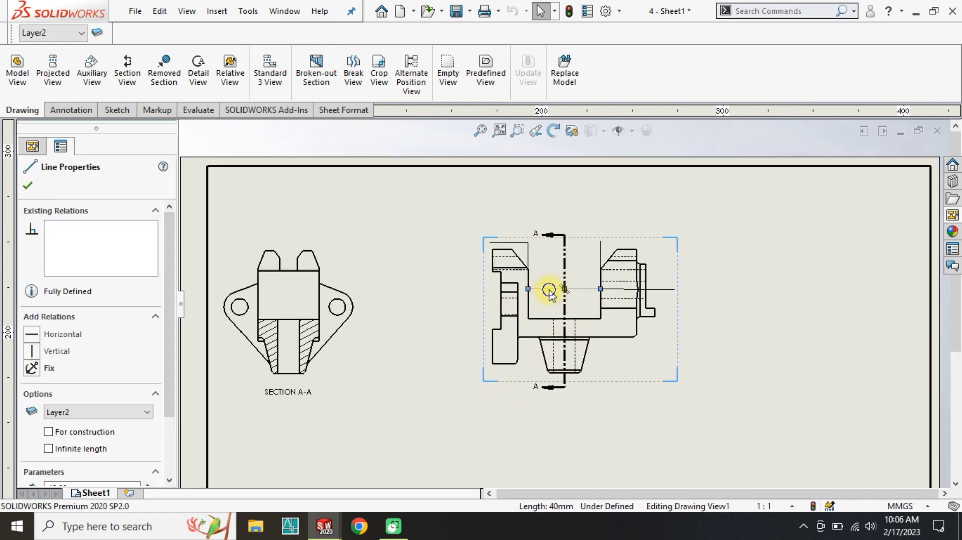
{"action": "right_click", "coordinate": [547, 288]}
{"action": "left_click", "coordinate": [576, 105]}
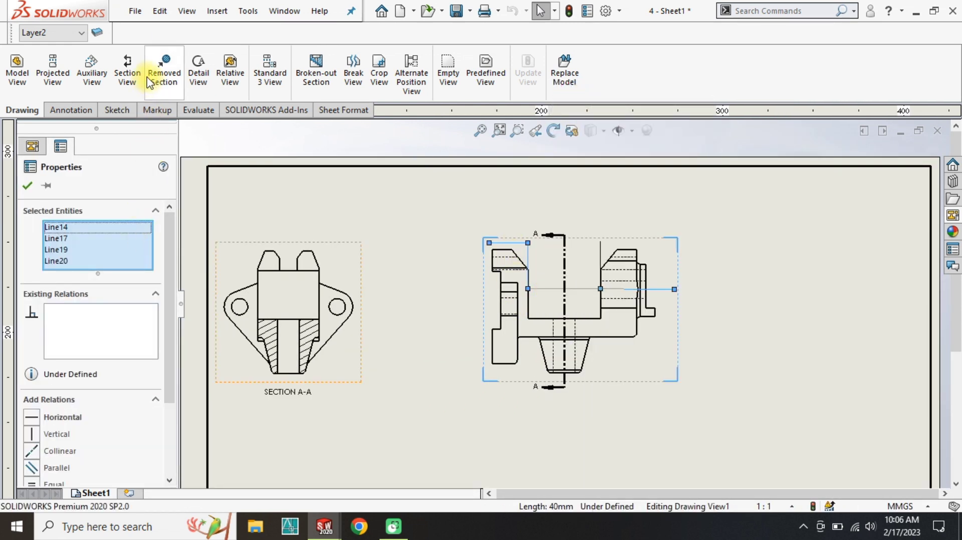
{"action": "left_click", "coordinate": [127, 67]}
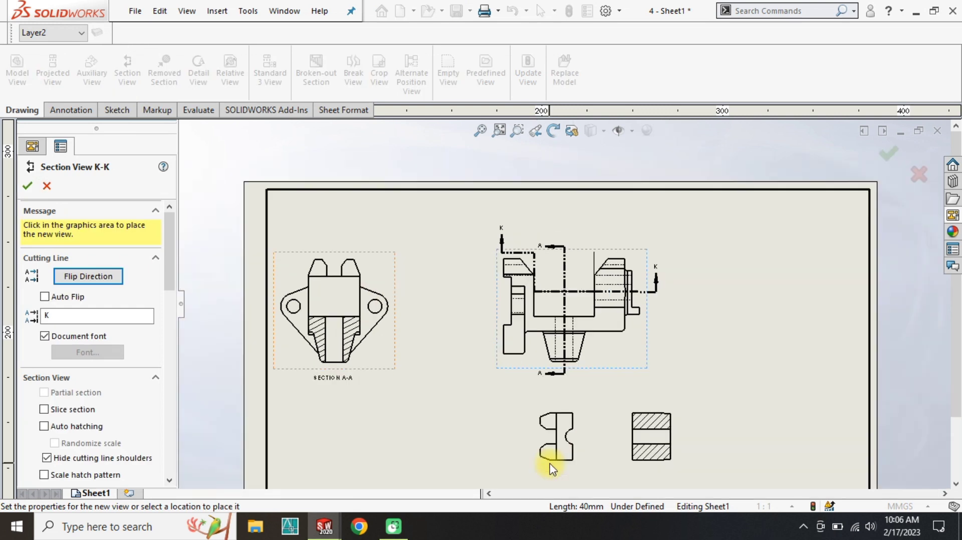
{"action": "left_click", "coordinate": [72, 277]}
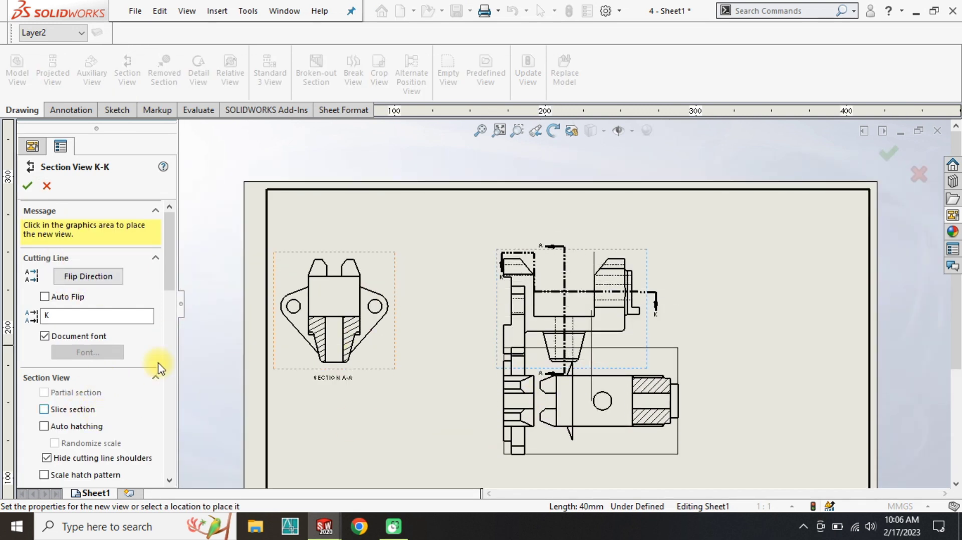
Turn on Foreshorten view for the stepped section and place the section view below the left view.
{"action": "scroll", "coordinate": [159, 368], "scroll_direction": "down", "scroll_amount": 3}
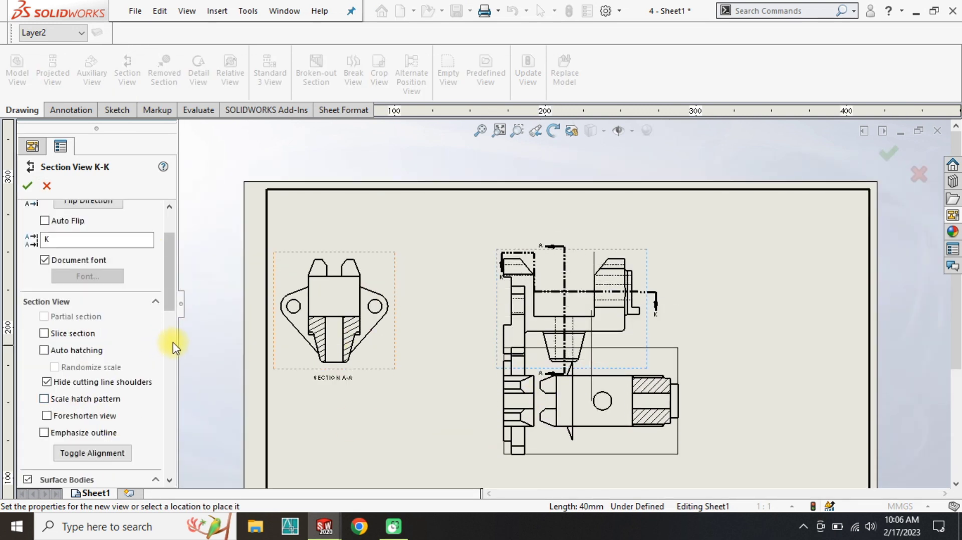
{"action": "left_click", "coordinate": [67, 415]}
{"action": "scroll", "coordinate": [576, 429], "scroll_direction": "up", "scroll_amount": 2}
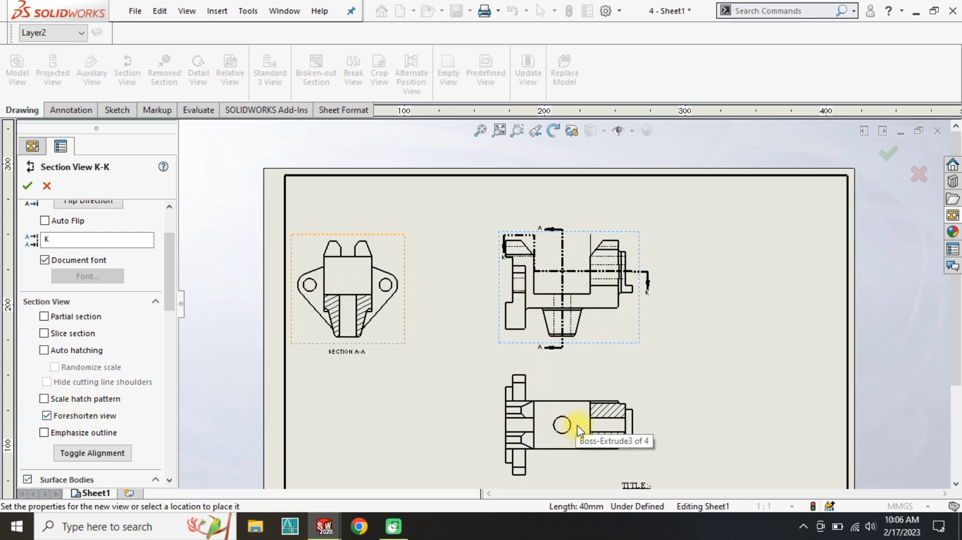
{"action": "scroll", "coordinate": [577, 429], "scroll_direction": "down", "scroll_amount": 1}
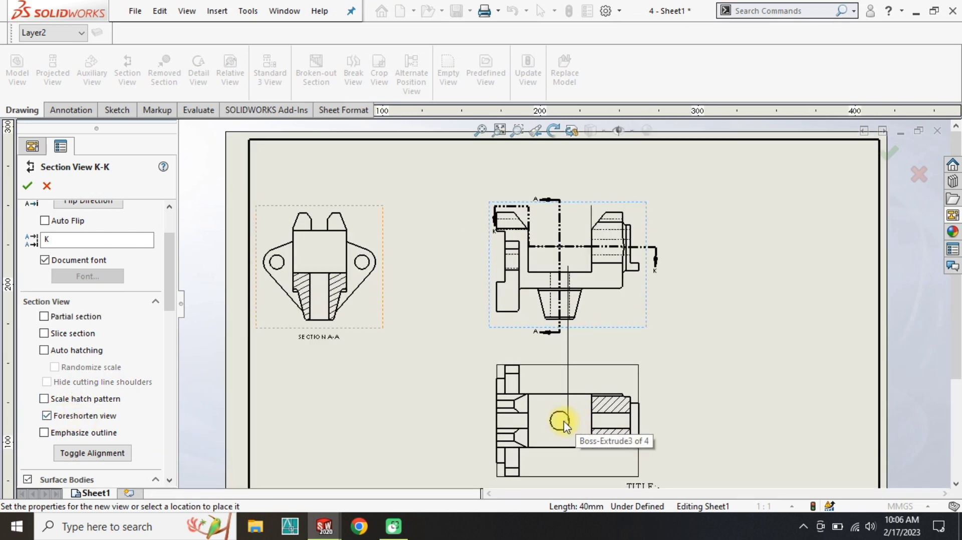
{"action": "left_click", "coordinate": [563, 421]}
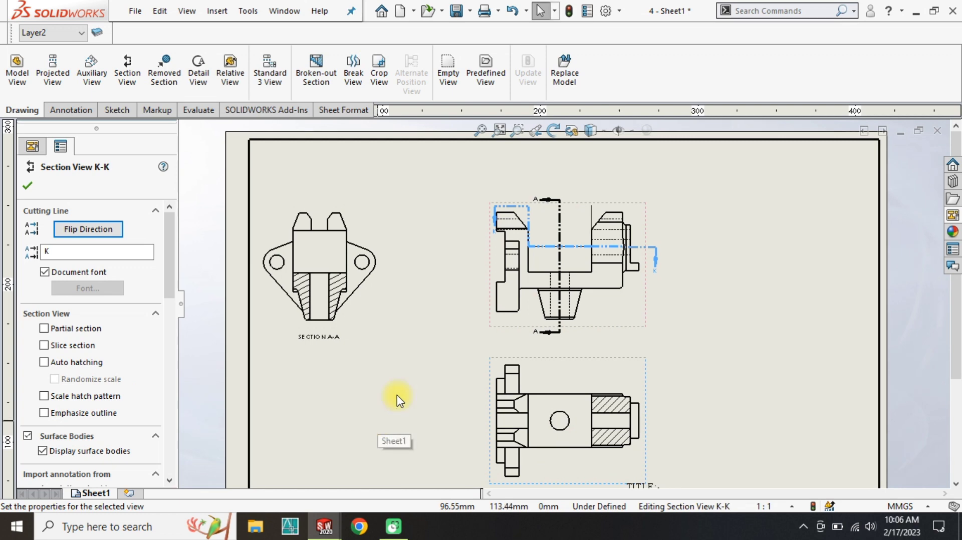
{"action": "left_click", "coordinate": [27, 186]}
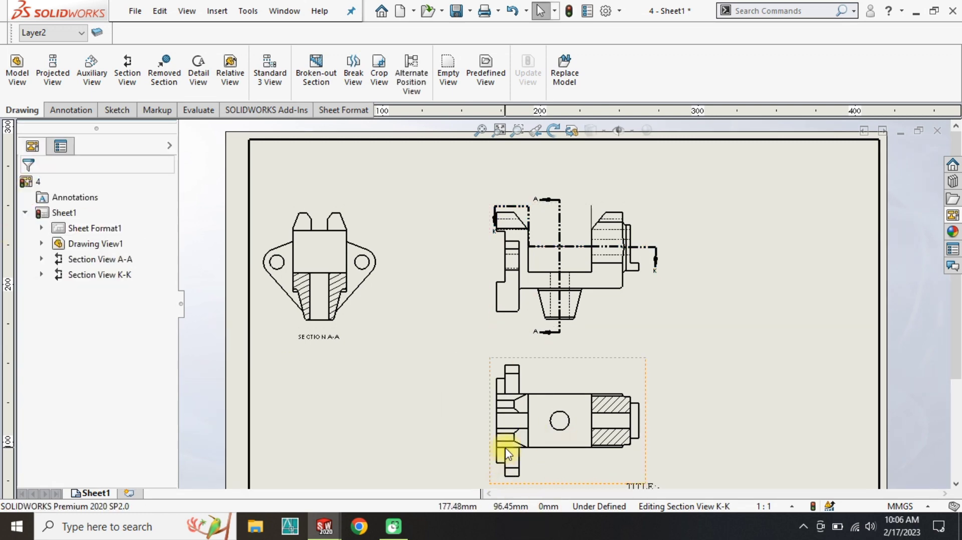
{"action": "scroll", "coordinate": [559, 441], "scroll_direction": "down", "scroll_amount": 1}
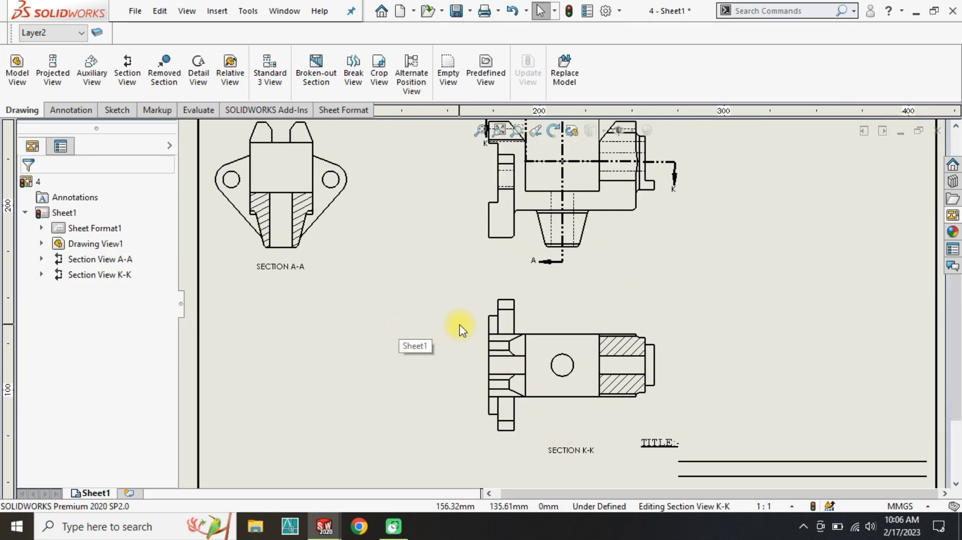
{"action": "scroll", "coordinate": [501, 321], "scroll_direction": "up", "scroll_amount": 3}
{"action": "scroll", "coordinate": [574, 290], "scroll_direction": "down", "scroll_amount": 3}
{"action": "scroll", "coordinate": [561, 270], "scroll_direction": "up", "scroll_amount": 2}
{"action": "scroll", "coordinate": [559, 215], "scroll_direction": "down", "scroll_amount": 2}
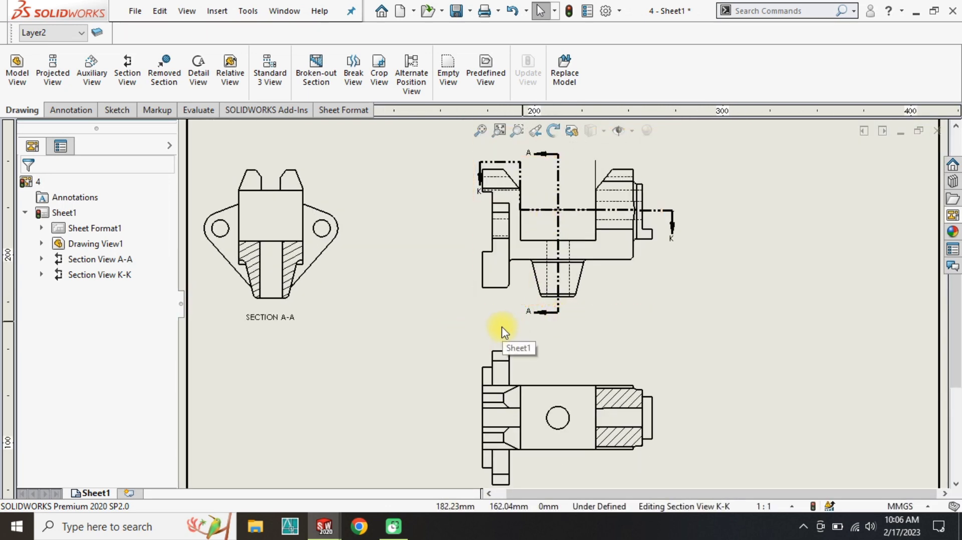
{"action": "scroll", "coordinate": [502, 332], "scroll_direction": "up", "scroll_amount": 3}
{"action": "scroll", "coordinate": [551, 302], "scroll_direction": "down", "scroll_amount": 3}
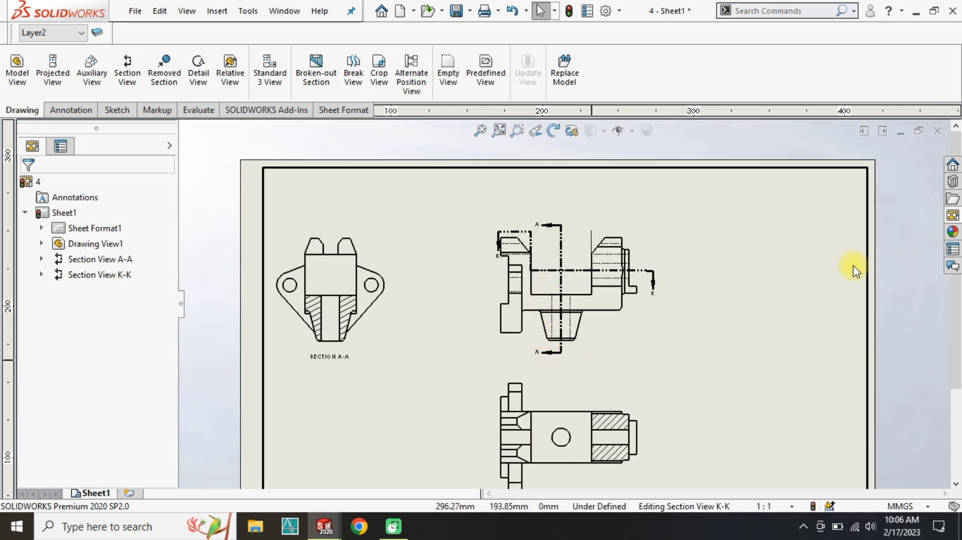
Place the part's Front view between section A-A and the left view, without adding projected views.
{"action": "left_click", "coordinate": [952, 215]}
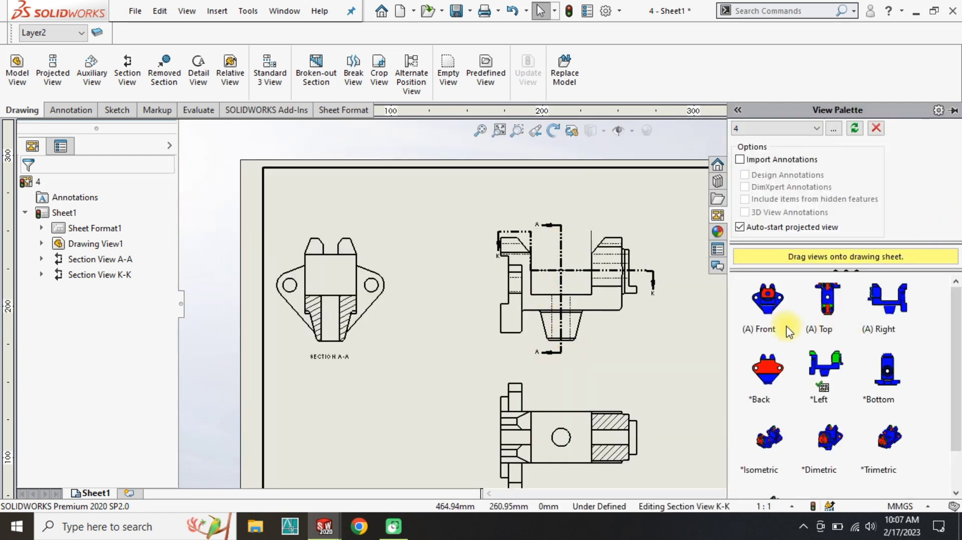
{"action": "mouse_move", "coordinate": [767, 301]}
{"action": "left_mouse_down"}
{"action": "mouse_move", "coordinate": [573, 285]}
{"action": "mouse_move", "coordinate": [433, 296]}
{"action": "mouse_move", "coordinate": [441, 290]}
{"action": "left_mouse_up"}
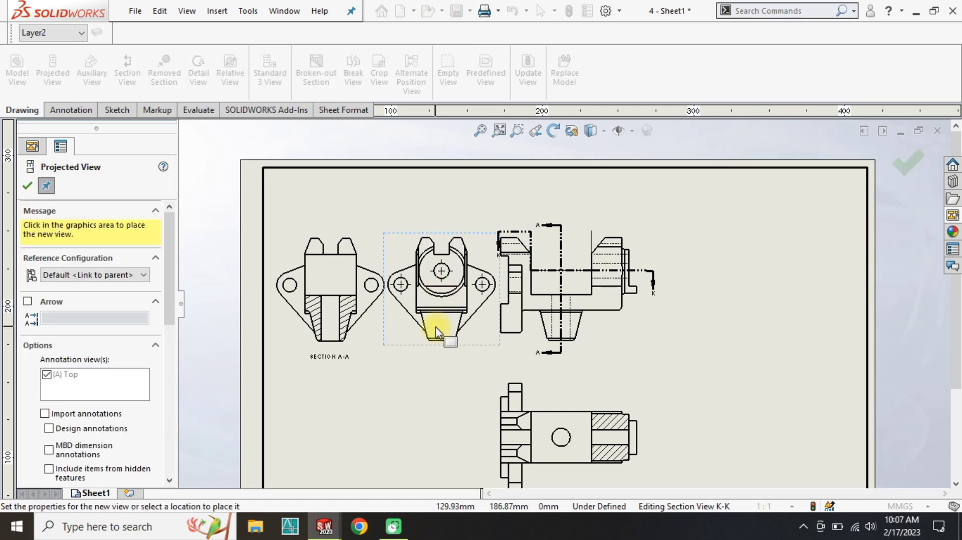
{"action": "key", "text": "Escape"}
{"action": "scroll", "coordinate": [405, 281], "scroll_direction": "up", "scroll_amount": 4}
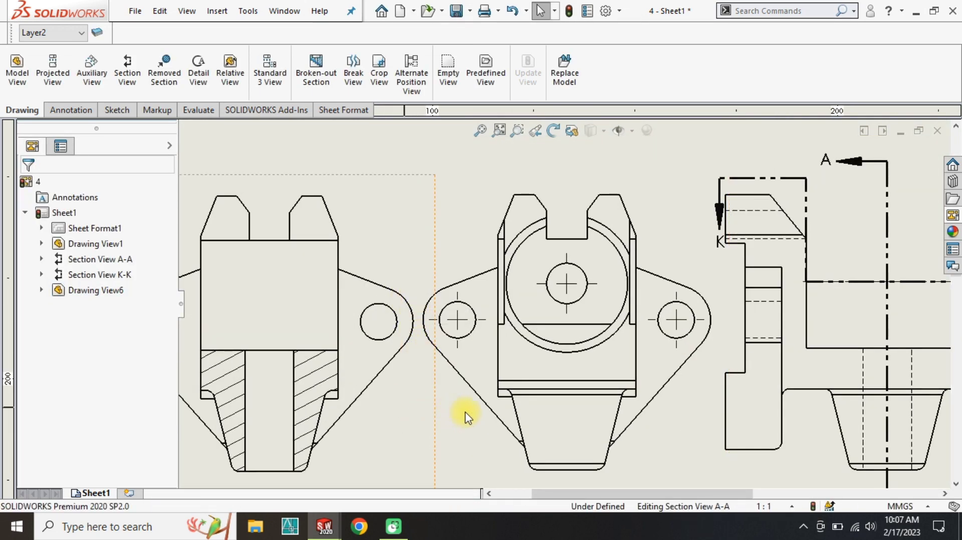
{"action": "left_click_drag", "start_coordinate": [403, 406], "coordinate": [539, 415]}
{"action": "scroll", "coordinate": [370, 446], "scroll_direction": "up", "scroll_amount": 3}
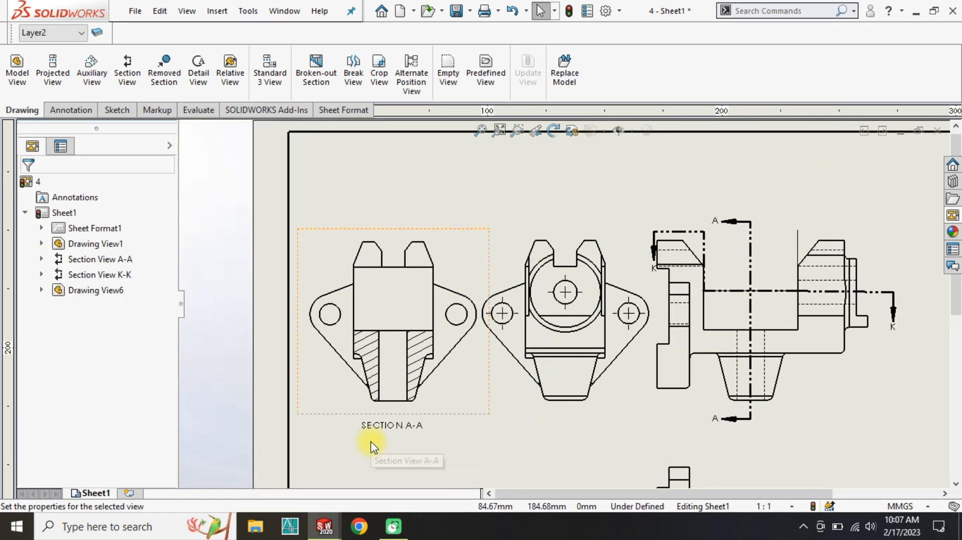
Move section view A-A slightly away from the front view toward the sheet border.
{"action": "left_click_drag", "start_coordinate": [441, 419], "coordinate": [461, 419]}
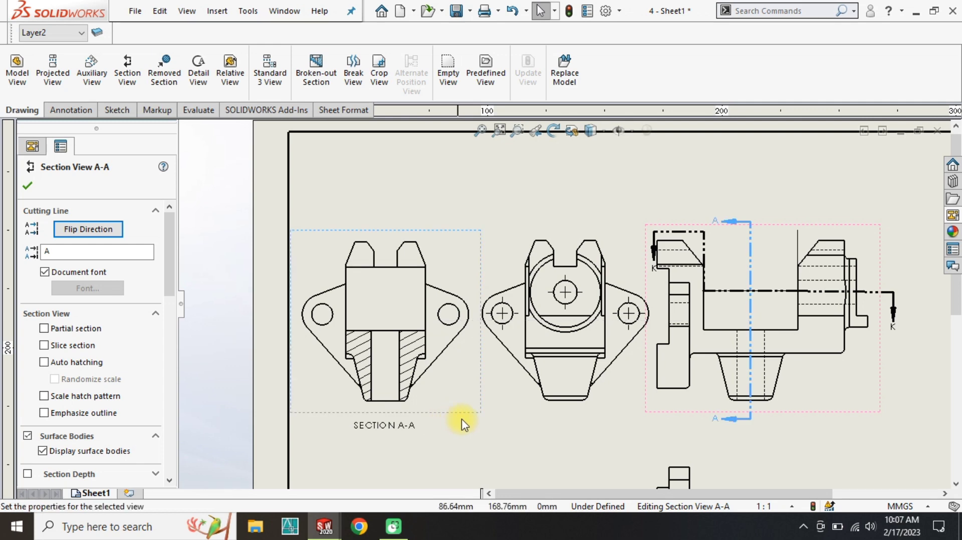
{"action": "scroll", "coordinate": [521, 322], "scroll_direction": "down", "scroll_amount": 2}
{"action": "mouse_move", "coordinate": [699, 446]}
{"action": "left_mouse_down"}
{"action": "mouse_move", "coordinate": [878, 424]}
{"action": "mouse_move", "coordinate": [755, 426]}
{"action": "mouse_move", "coordinate": [780, 311]}
{"action": "mouse_move", "coordinate": [798, 317]}
{"action": "mouse_move", "coordinate": [765, 329]}
{"action": "mouse_move", "coordinate": [833, 343]}
{"action": "mouse_move", "coordinate": [624, 361]}
{"action": "mouse_move", "coordinate": [691, 363]}
{"action": "mouse_move", "coordinate": [683, 360]}
{"action": "left_mouse_up"}
{"action": "key", "text": "Escape"}
{"action": "scroll", "coordinate": [545, 280], "scroll_direction": "up", "scroll_amount": 2}
{"action": "scroll", "coordinate": [544, 280], "scroll_direction": "down", "scroll_amount": 1}
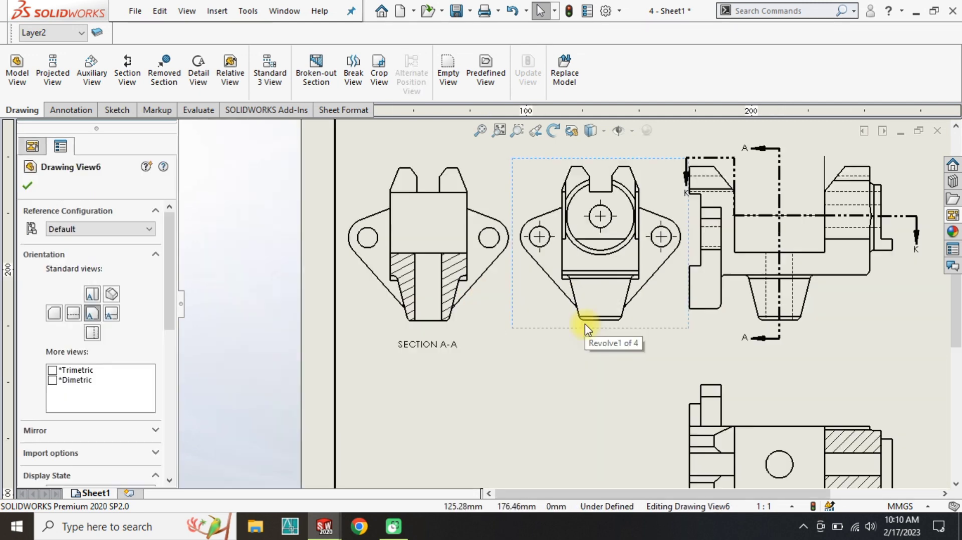
Shift the left view outward and slightly up, and space the front view and section A-A evenly beside it.
{"action": "scroll", "coordinate": [585, 386], "scroll_direction": "up", "scroll_amount": 4}
{"action": "scroll", "coordinate": [593, 361], "scroll_direction": "down", "scroll_amount": 1}
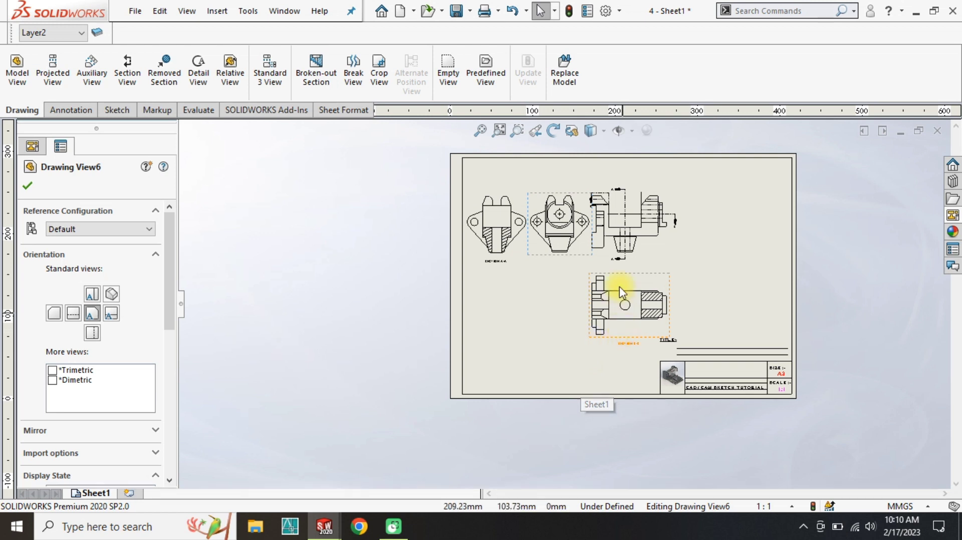
{"action": "mouse_move", "coordinate": [655, 257]}
{"action": "left_mouse_down"}
{"action": "mouse_move", "coordinate": [676, 262]}
{"action": "mouse_move", "coordinate": [670, 270]}
{"action": "mouse_move", "coordinate": [676, 259]}
{"action": "mouse_move", "coordinate": [666, 254]}
{"action": "left_mouse_up"}
{"action": "scroll", "coordinate": [543, 266], "scroll_direction": "up", "scroll_amount": 3}
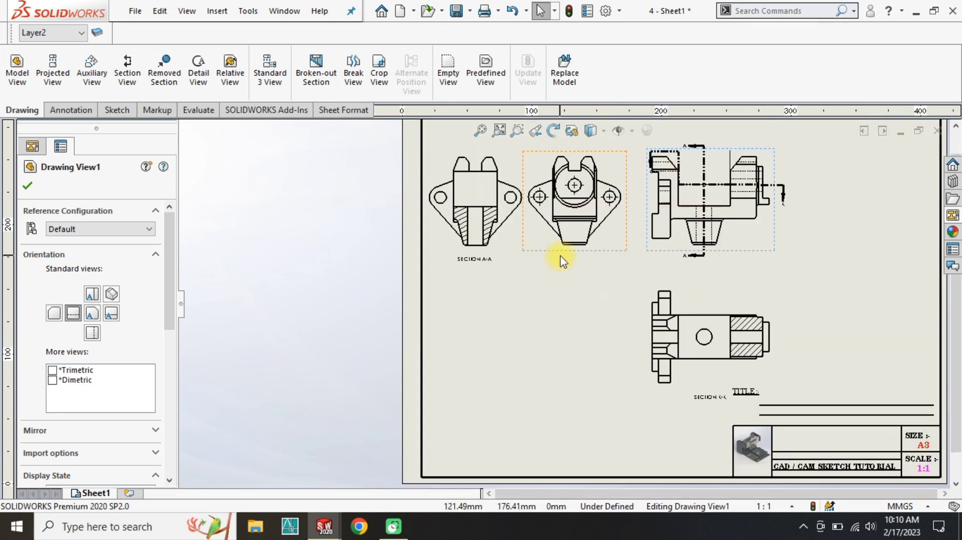
{"action": "left_click_drag", "start_coordinate": [555, 258], "coordinate": [572, 258]}
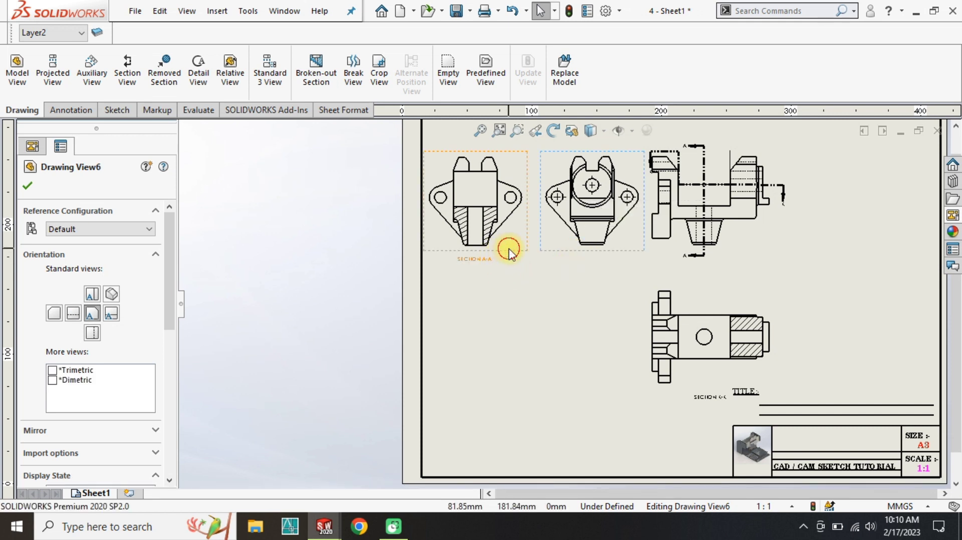
{"action": "left_click_drag", "start_coordinate": [508, 249], "coordinate": [521, 253]}
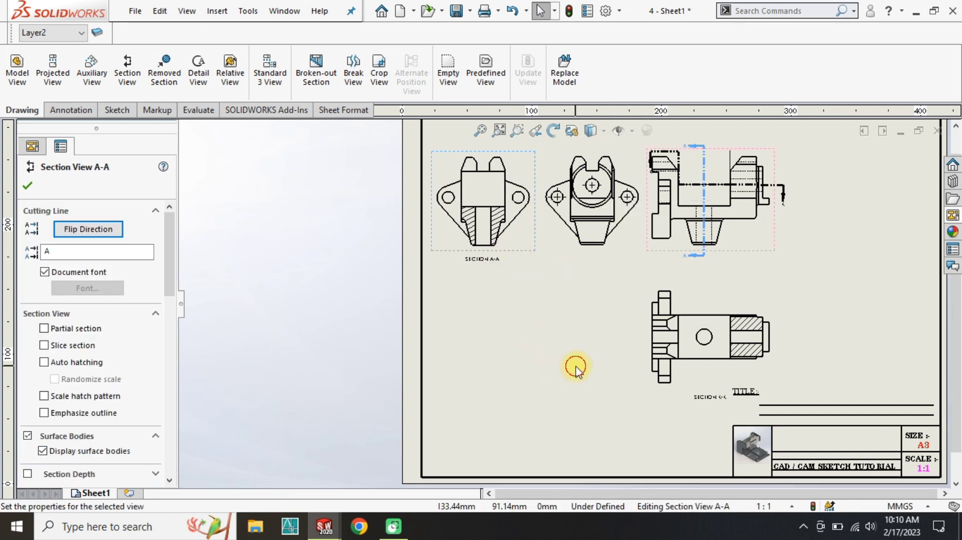
Change the stepped section view's label letter to B.
{"action": "left_click", "coordinate": [697, 395]}
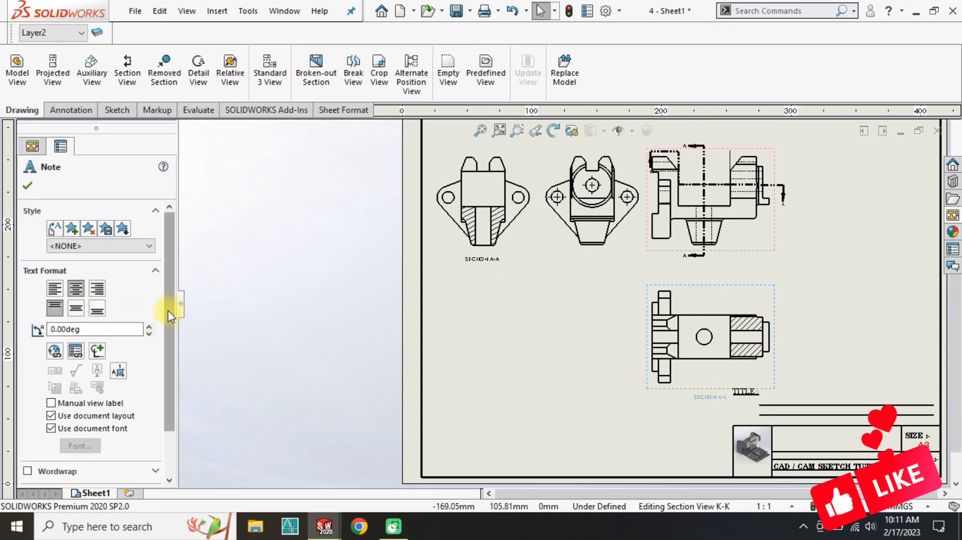
{"action": "scroll", "coordinate": [172, 307], "scroll_direction": "down", "scroll_amount": 3}
{"action": "left_click", "coordinate": [536, 376]}
{"action": "left_click", "coordinate": [688, 369]}
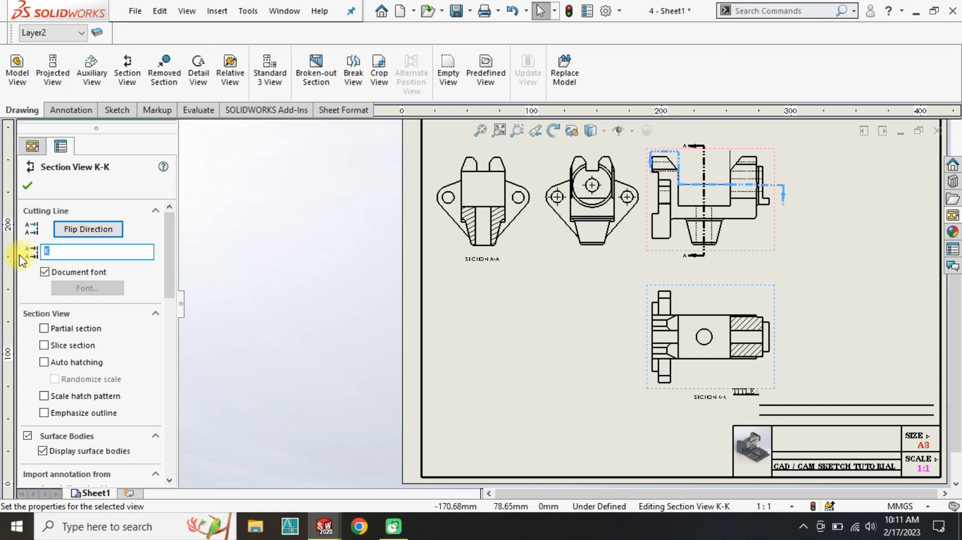
{"action": "type", "text": "B"}
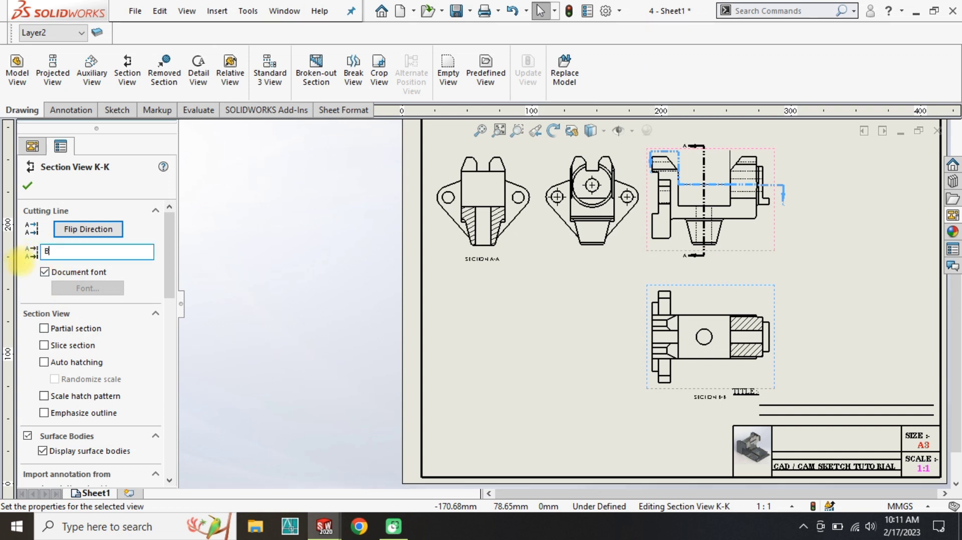
{"action": "left_click", "coordinate": [30, 186]}
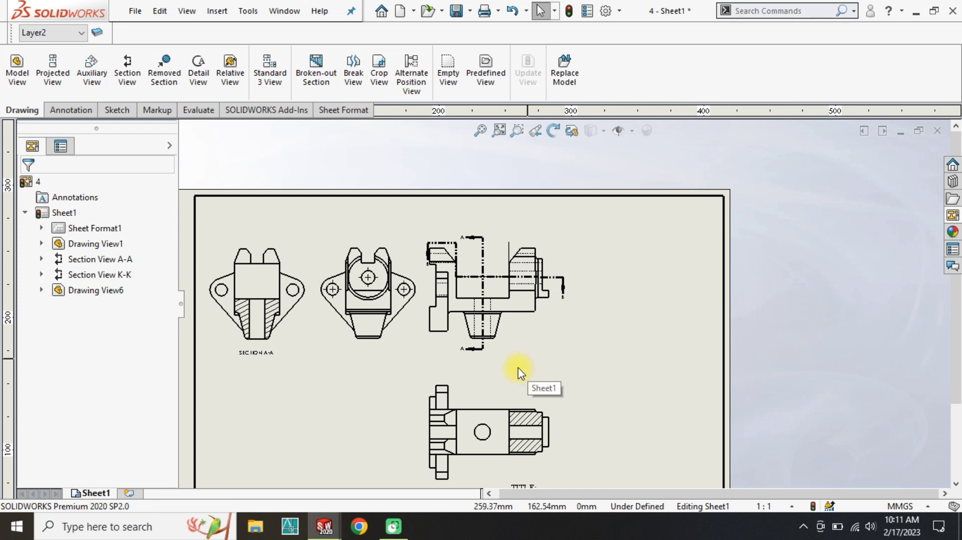
Place the part's Isometric view on the sheet beyond the left view and the stepped section.
{"action": "scroll", "coordinate": [561, 308], "scroll_direction": "up", "scroll_amount": 2}
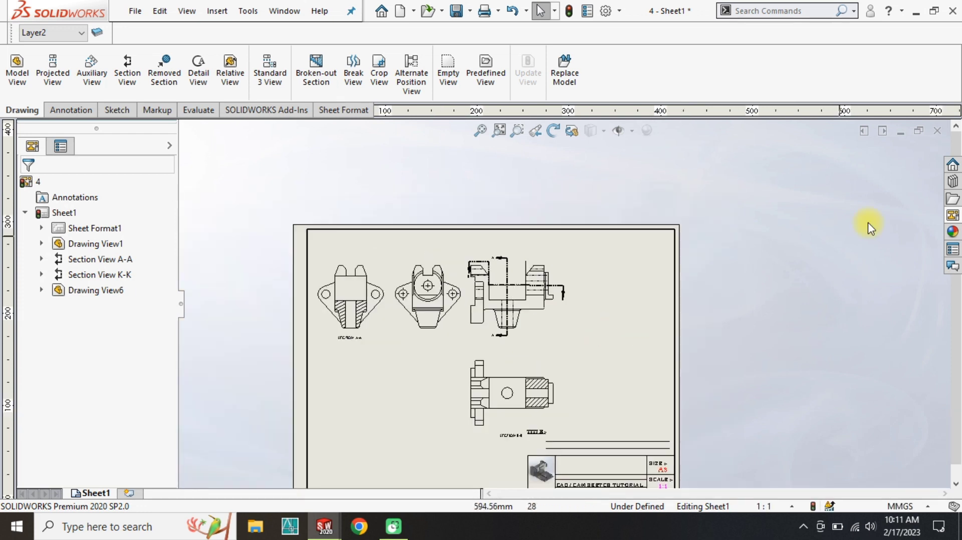
{"action": "left_click", "coordinate": [952, 215]}
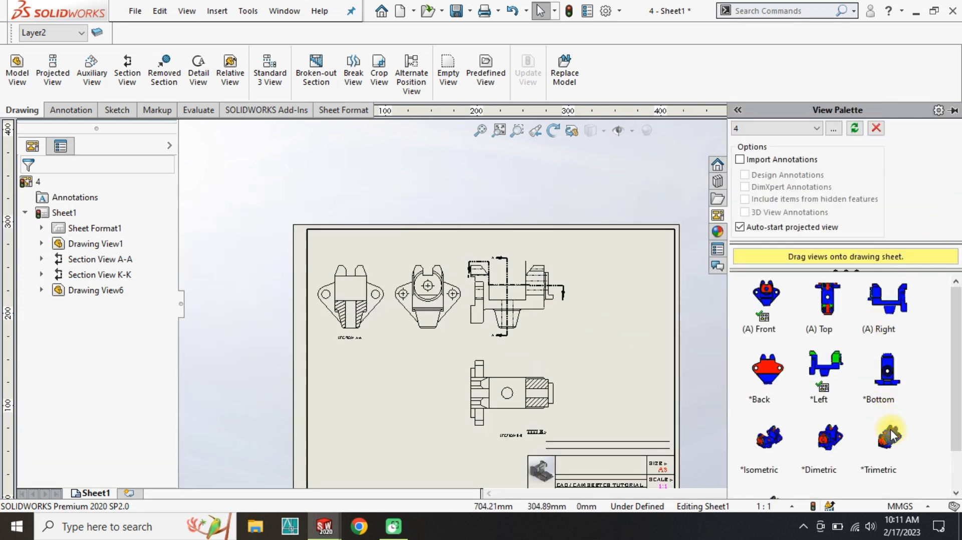
{"action": "left_click", "coordinate": [941, 434]}
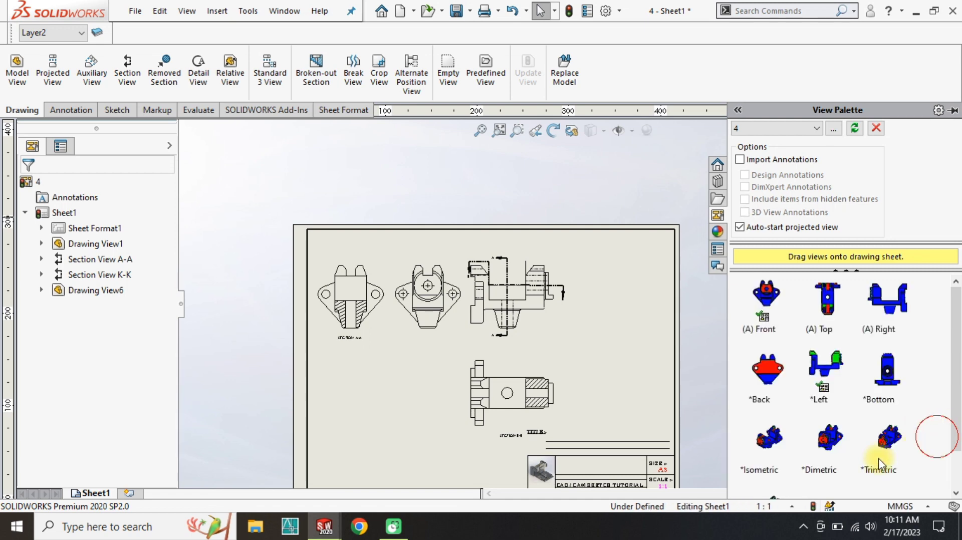
{"action": "mouse_move", "coordinate": [752, 436]}
{"action": "left_mouse_down"}
{"action": "mouse_move", "coordinate": [621, 316]}
{"action": "mouse_move", "coordinate": [603, 344]}
{"action": "left_mouse_up"}
{"action": "scroll", "coordinate": [602, 337], "scroll_direction": "down", "scroll_amount": 2}
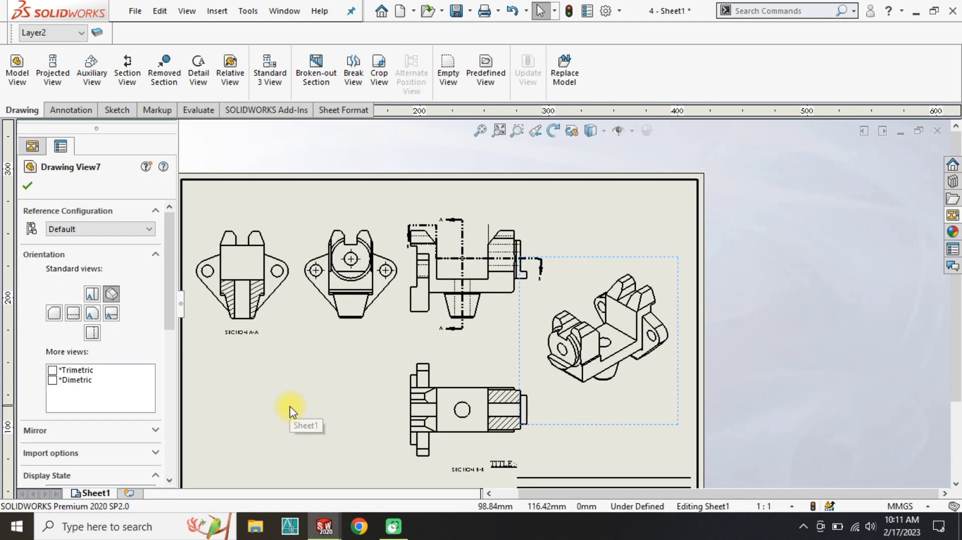
Display the isometric view as Shaded With Edges and nudge it slightly away from the neighbouring views.
{"action": "scroll", "coordinate": [165, 311], "scroll_direction": "down", "scroll_amount": 5}
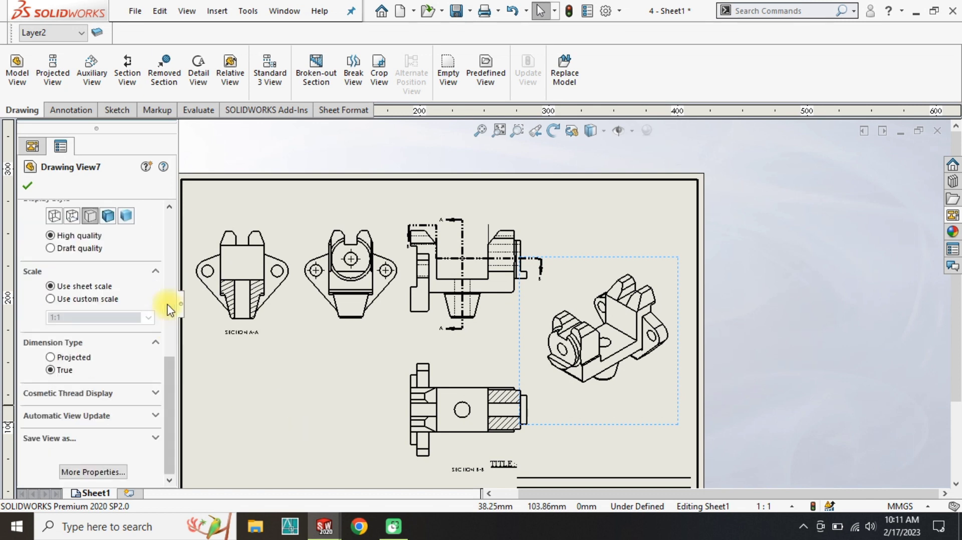
{"action": "left_click", "coordinate": [108, 216]}
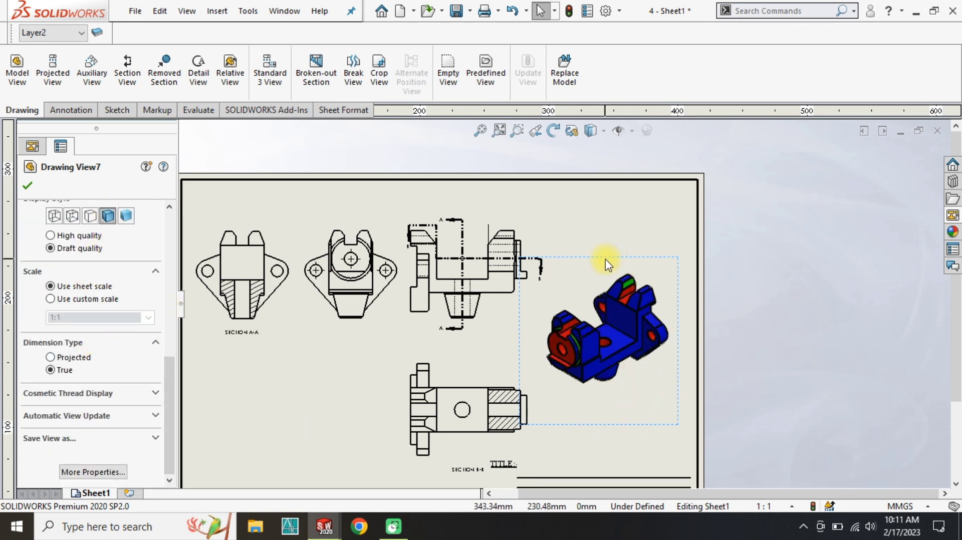
{"action": "mouse_move", "coordinate": [605, 258]}
{"action": "left_mouse_down"}
{"action": "mouse_move", "coordinate": [599, 238]}
{"action": "mouse_move", "coordinate": [608, 255]}
{"action": "left_mouse_up"}
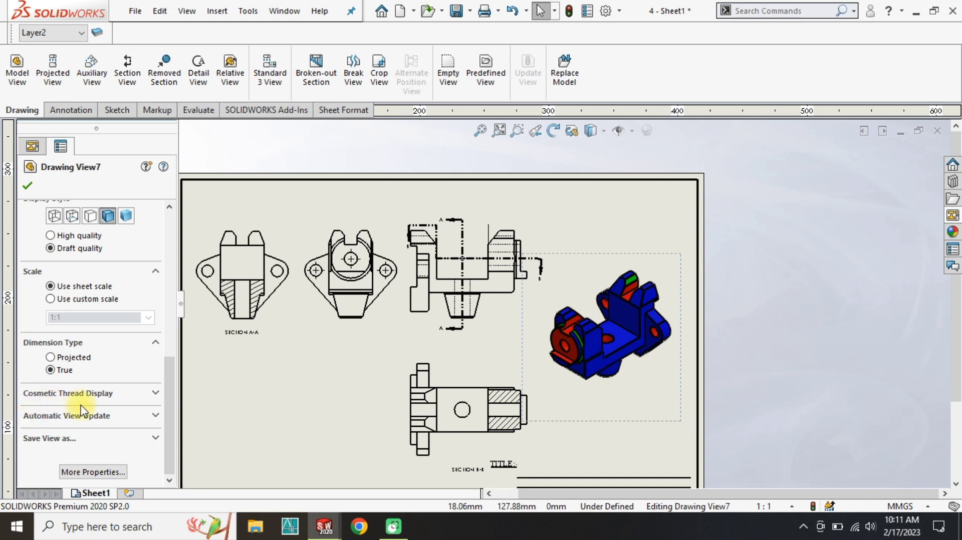
Give the shaded isometric view a custom scale of 2:1.5 and shift it slightly to stay inside the sheet border.
{"action": "left_click", "coordinate": [76, 301]}
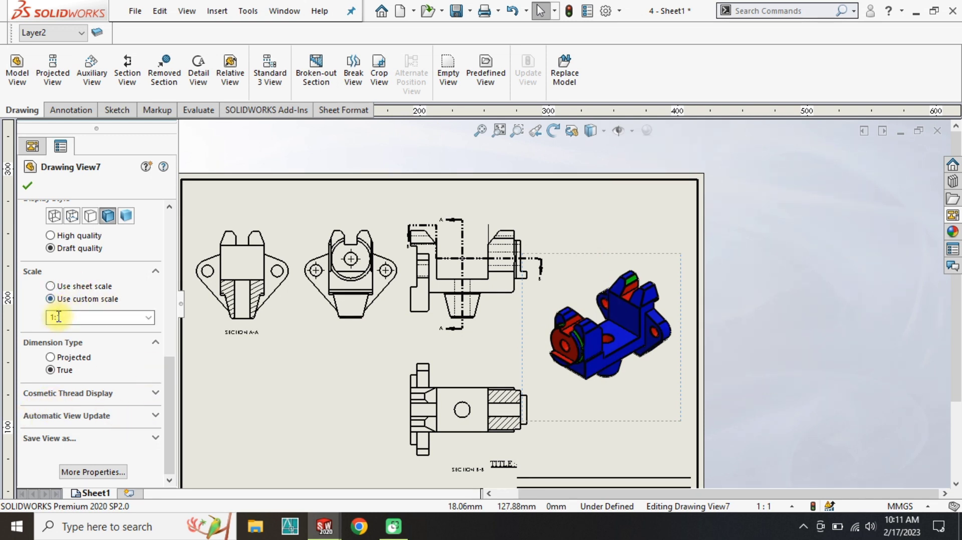
{"action": "left_click", "coordinate": [67, 318]}
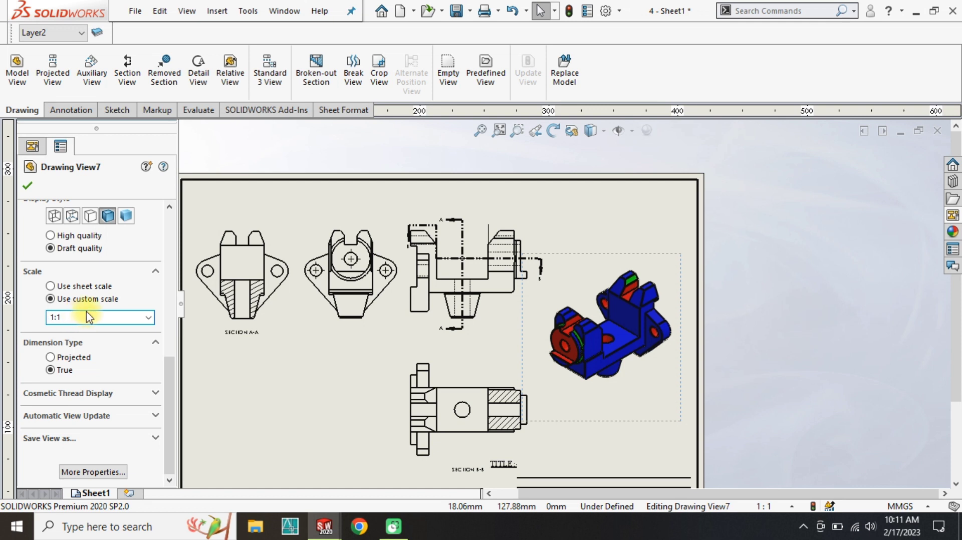
{"action": "key", "text": "Return"}
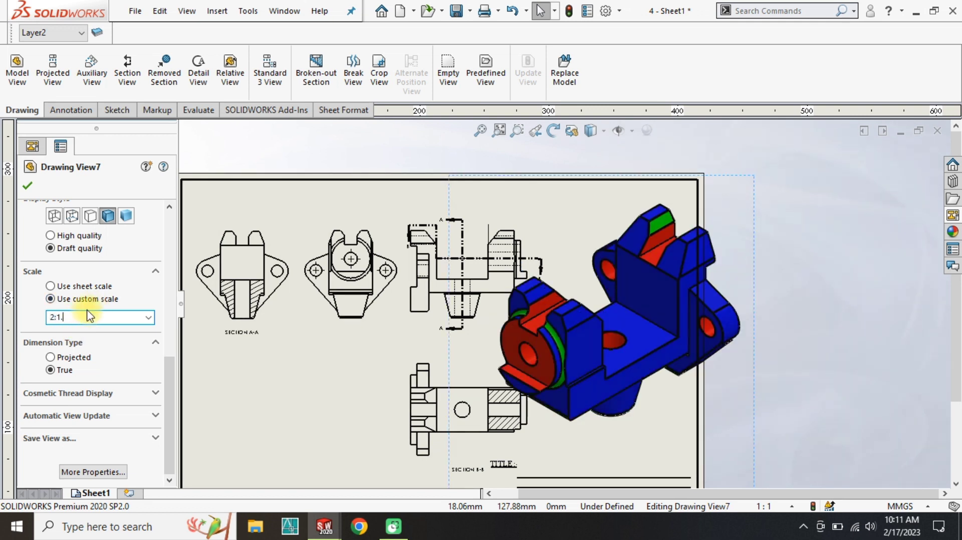
{"action": "key", "text": "Return"}
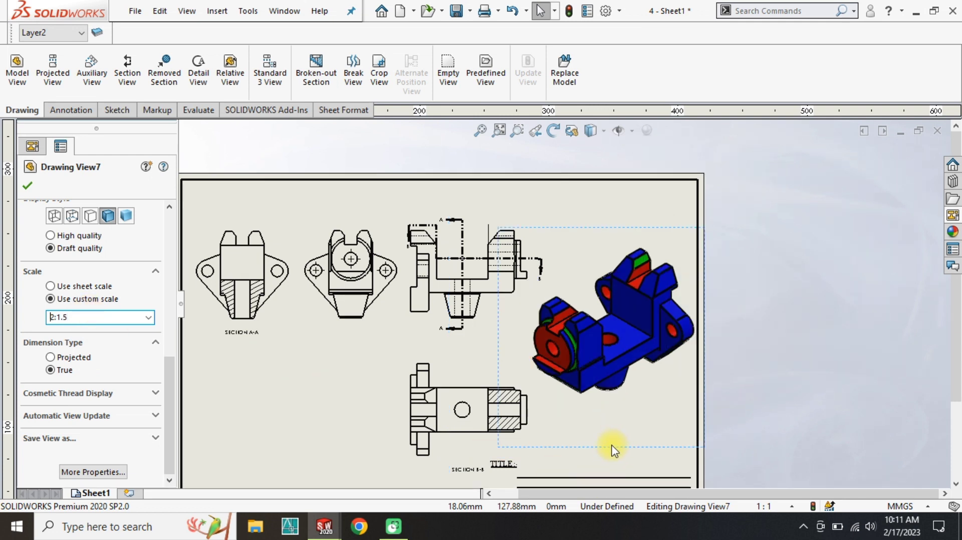
{"action": "left_click_drag", "start_coordinate": [603, 446], "coordinate": [599, 449]}
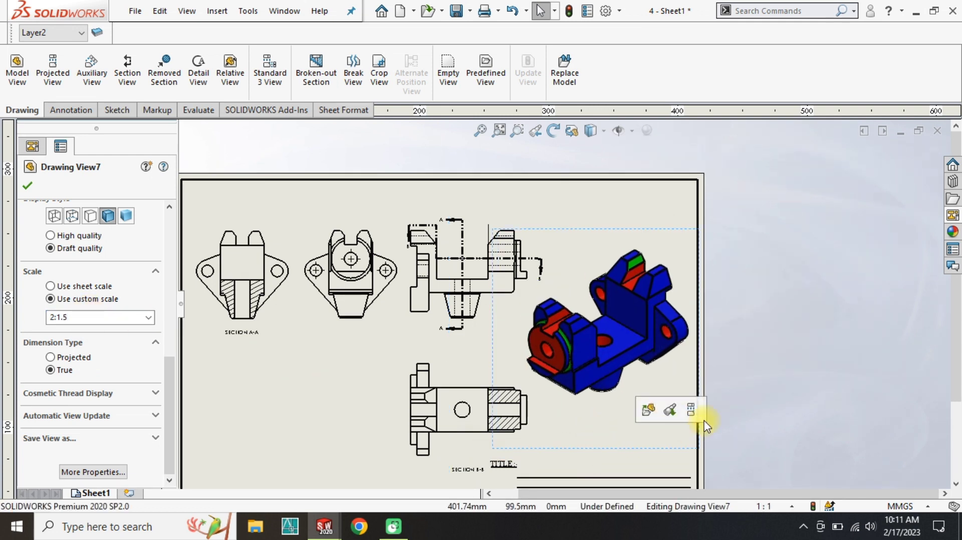
{"action": "left_click", "coordinate": [27, 186]}
{"action": "scroll", "coordinate": [601, 358], "scroll_direction": "up", "scroll_amount": 3}
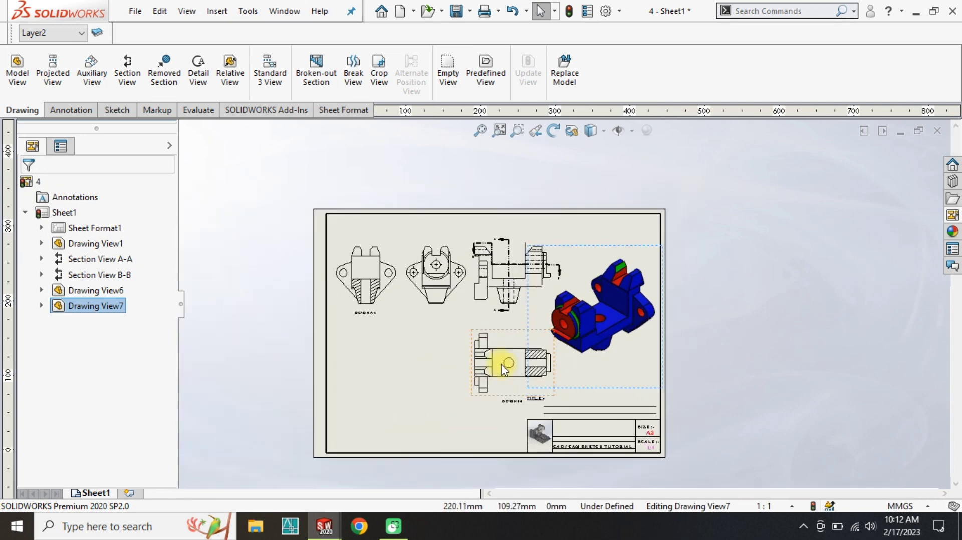
Place a second Isometric view in the empty area below section A-A.
{"action": "scroll", "coordinate": [503, 368], "scroll_direction": "down", "scroll_amount": 4}
{"action": "left_click", "coordinate": [952, 216]}
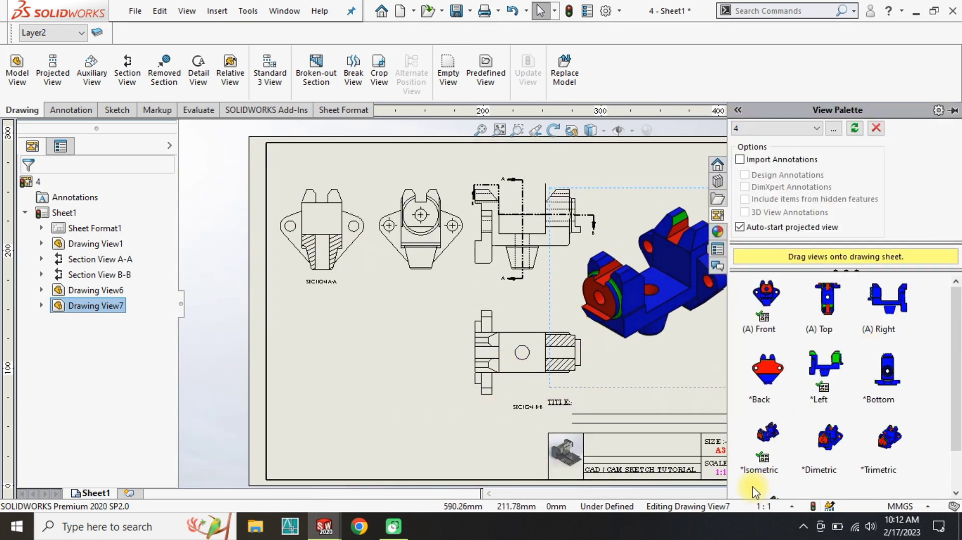
{"action": "mouse_move", "coordinate": [766, 435]}
{"action": "left_mouse_down"}
{"action": "mouse_move", "coordinate": [290, 390]}
{"action": "mouse_move", "coordinate": [349, 389]}
{"action": "left_mouse_up"}
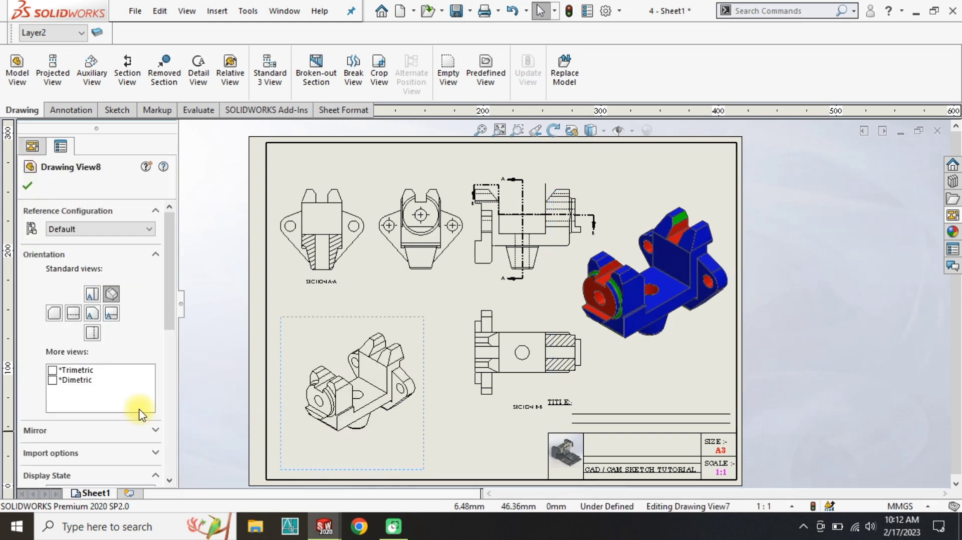
Set the second isometric view's custom scale to 2:1.5, accept it and fit the sheet in view.
{"action": "scroll", "coordinate": [170, 246], "scroll_direction": "down", "scroll_amount": 5}
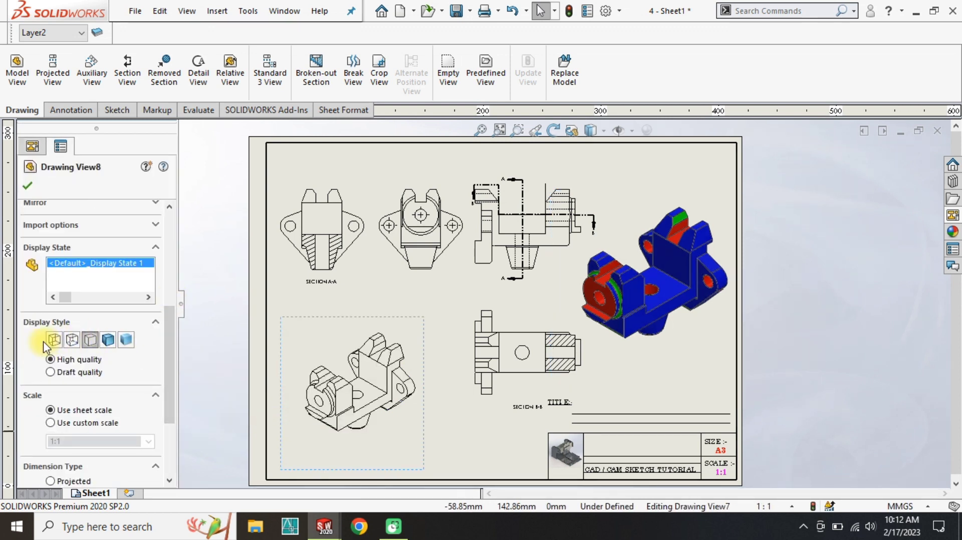
{"action": "scroll", "coordinate": [170, 380], "scroll_direction": "down", "scroll_amount": 3}
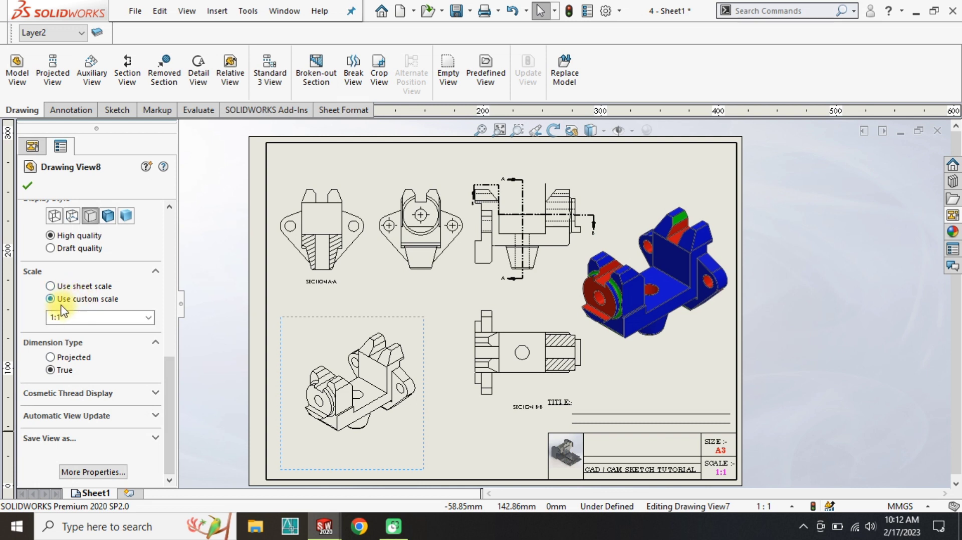
{"action": "left_click", "coordinate": [65, 316]}
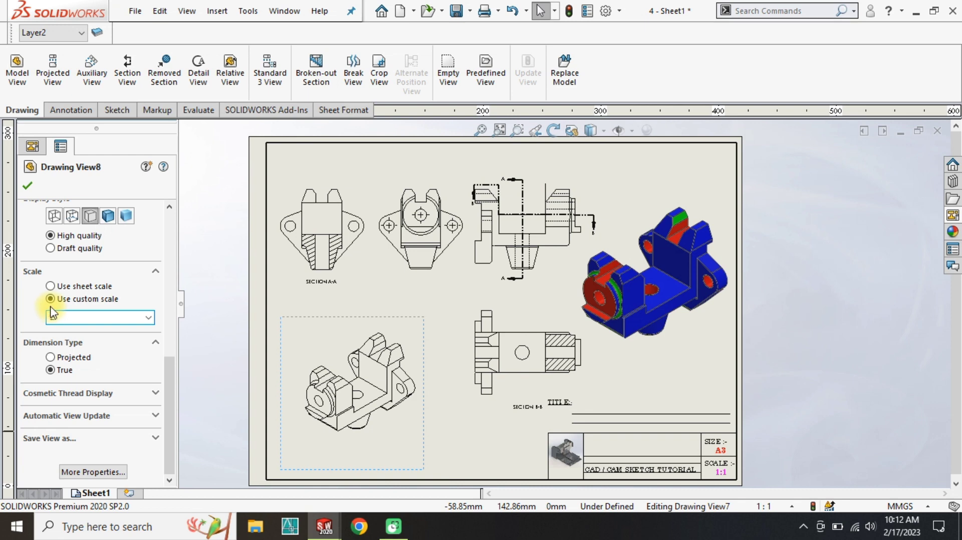
{"action": "type", "text": "2:1.5"}
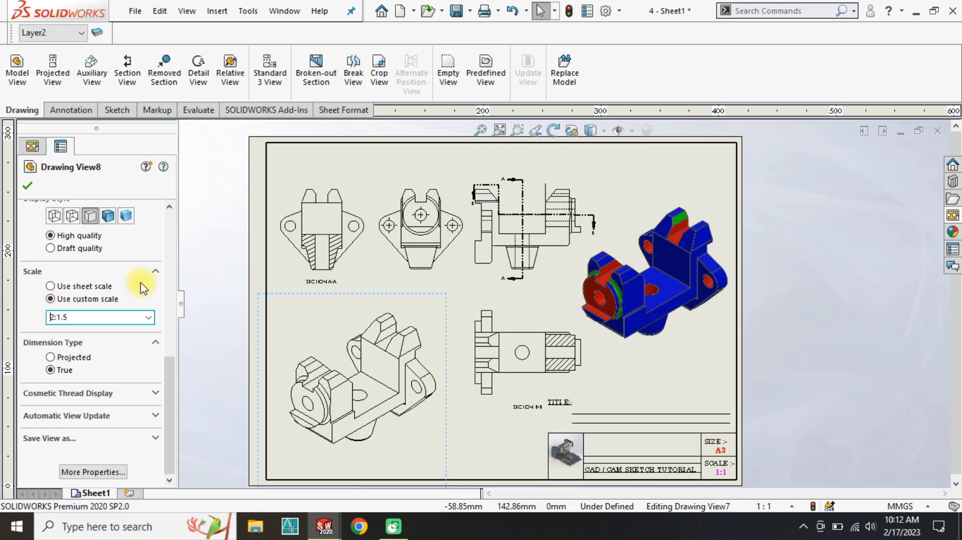
{"action": "left_click", "coordinate": [28, 185]}
{"action": "scroll", "coordinate": [363, 408], "scroll_direction": "down", "scroll_amount": 1}
{"action": "scroll", "coordinate": [364, 408], "scroll_direction": "up", "scroll_amount": 3}
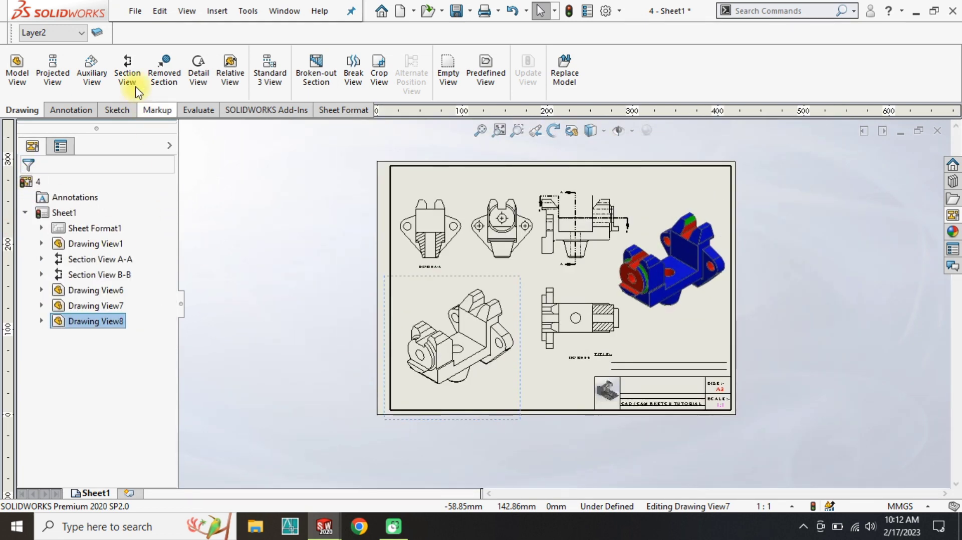
{"action": "left_click", "coordinate": [479, 131]}
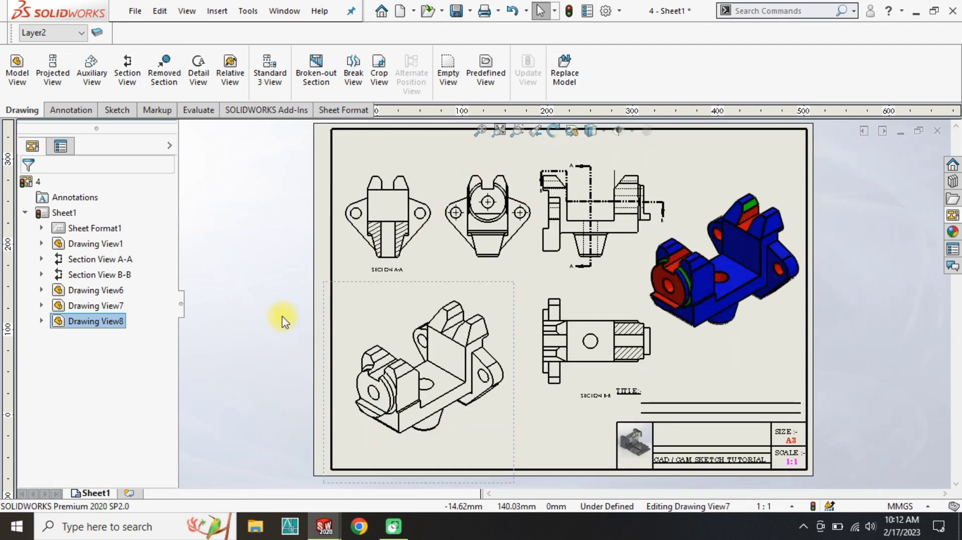
{"action": "left_click", "coordinate": [239, 415]}
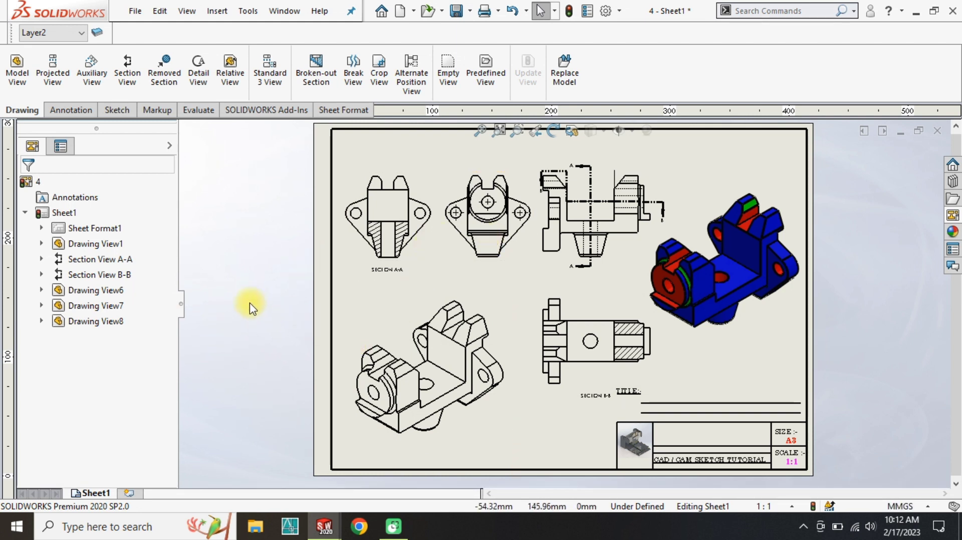
Delete the leftover vertical sketch line rising above the inner edge of the upright in the left view.
{"action": "scroll", "coordinate": [614, 172], "scroll_direction": "down", "scroll_amount": 5}
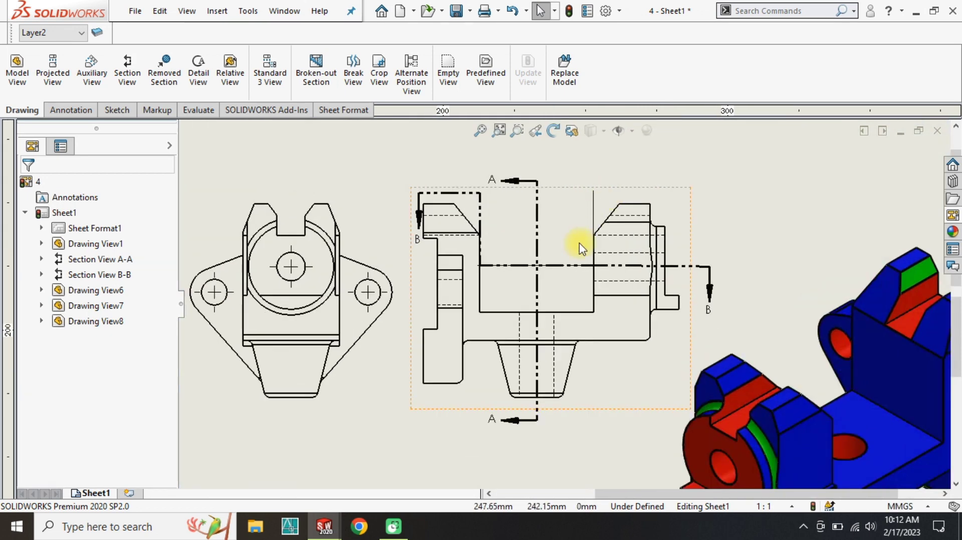
{"action": "left_click", "coordinate": [596, 191]}
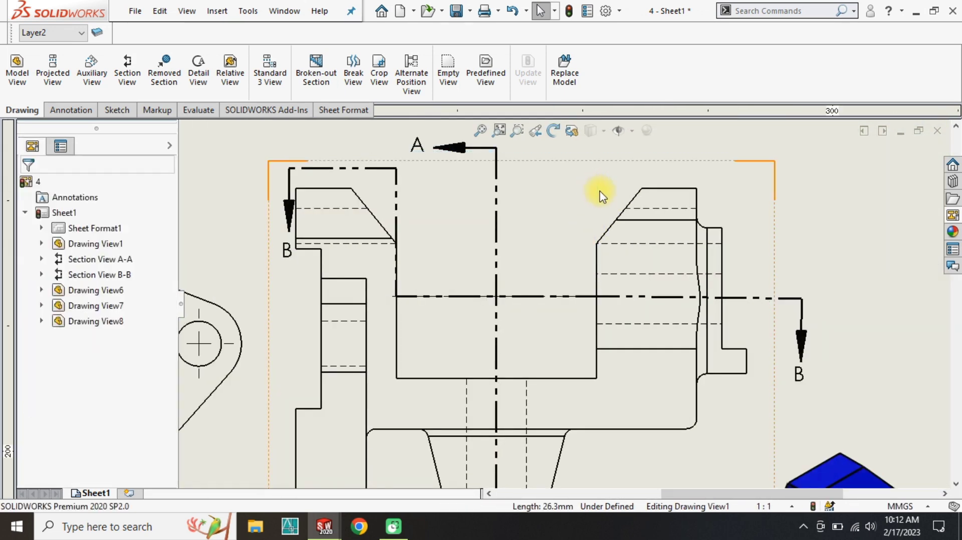
{"action": "scroll", "coordinate": [494, 364], "scroll_direction": "up", "scroll_amount": 5}
{"action": "left_click", "coordinate": [479, 130]}
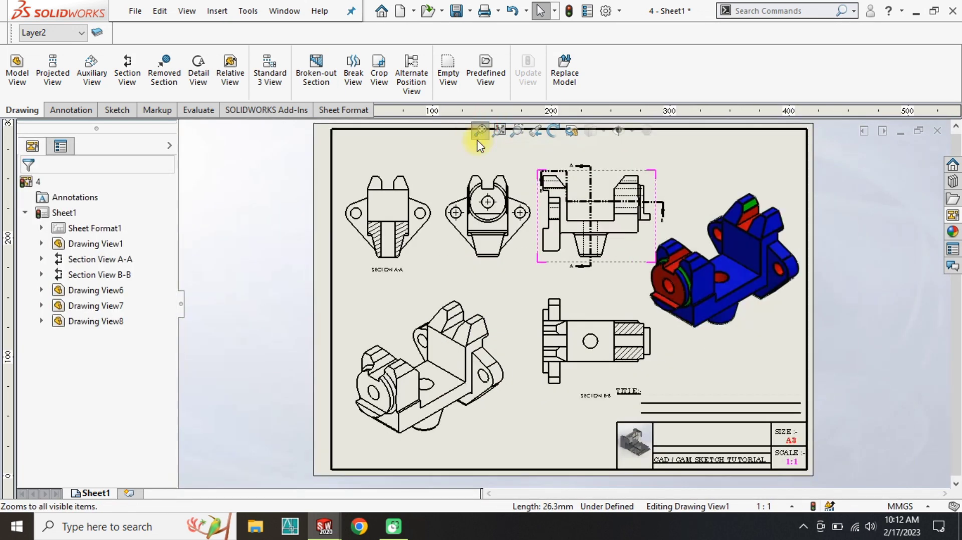
{"action": "left_click", "coordinate": [264, 329]}
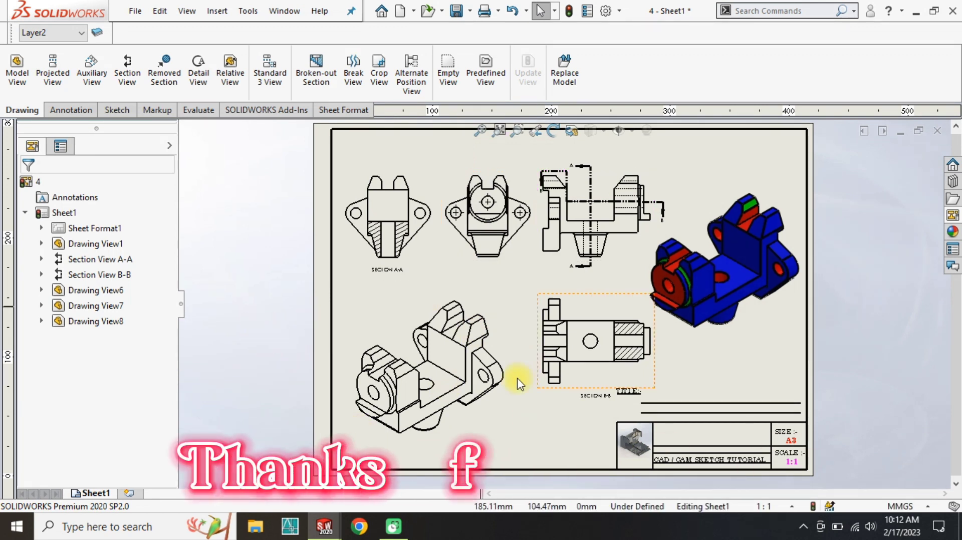